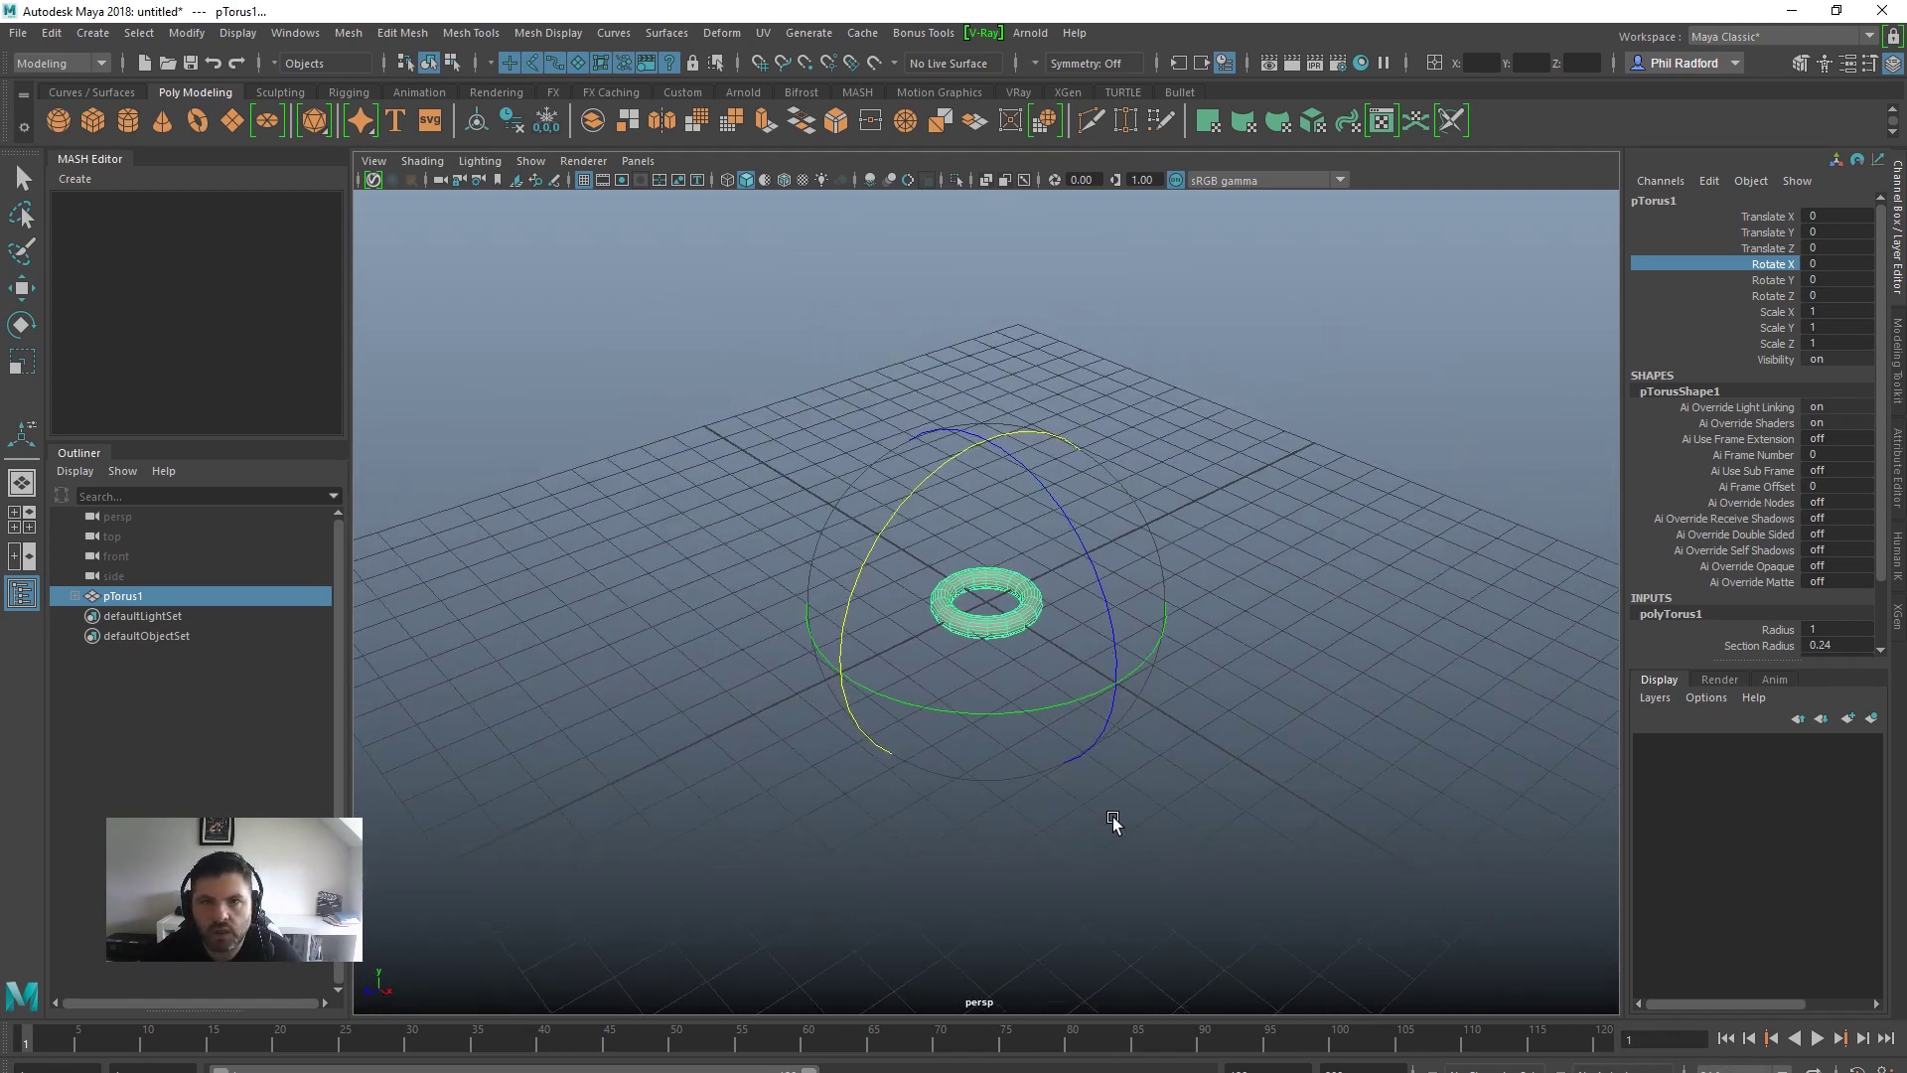
right_click_drag(1128, 819, 1229, 823, "alt")
middle_click_drag(1229, 824, 1185, 846, "alt")
right_click_drag(1186, 844, 1064, 831, "alt")
key("w")
left_click_drag(1064, 830, 1192, 835, "alt")
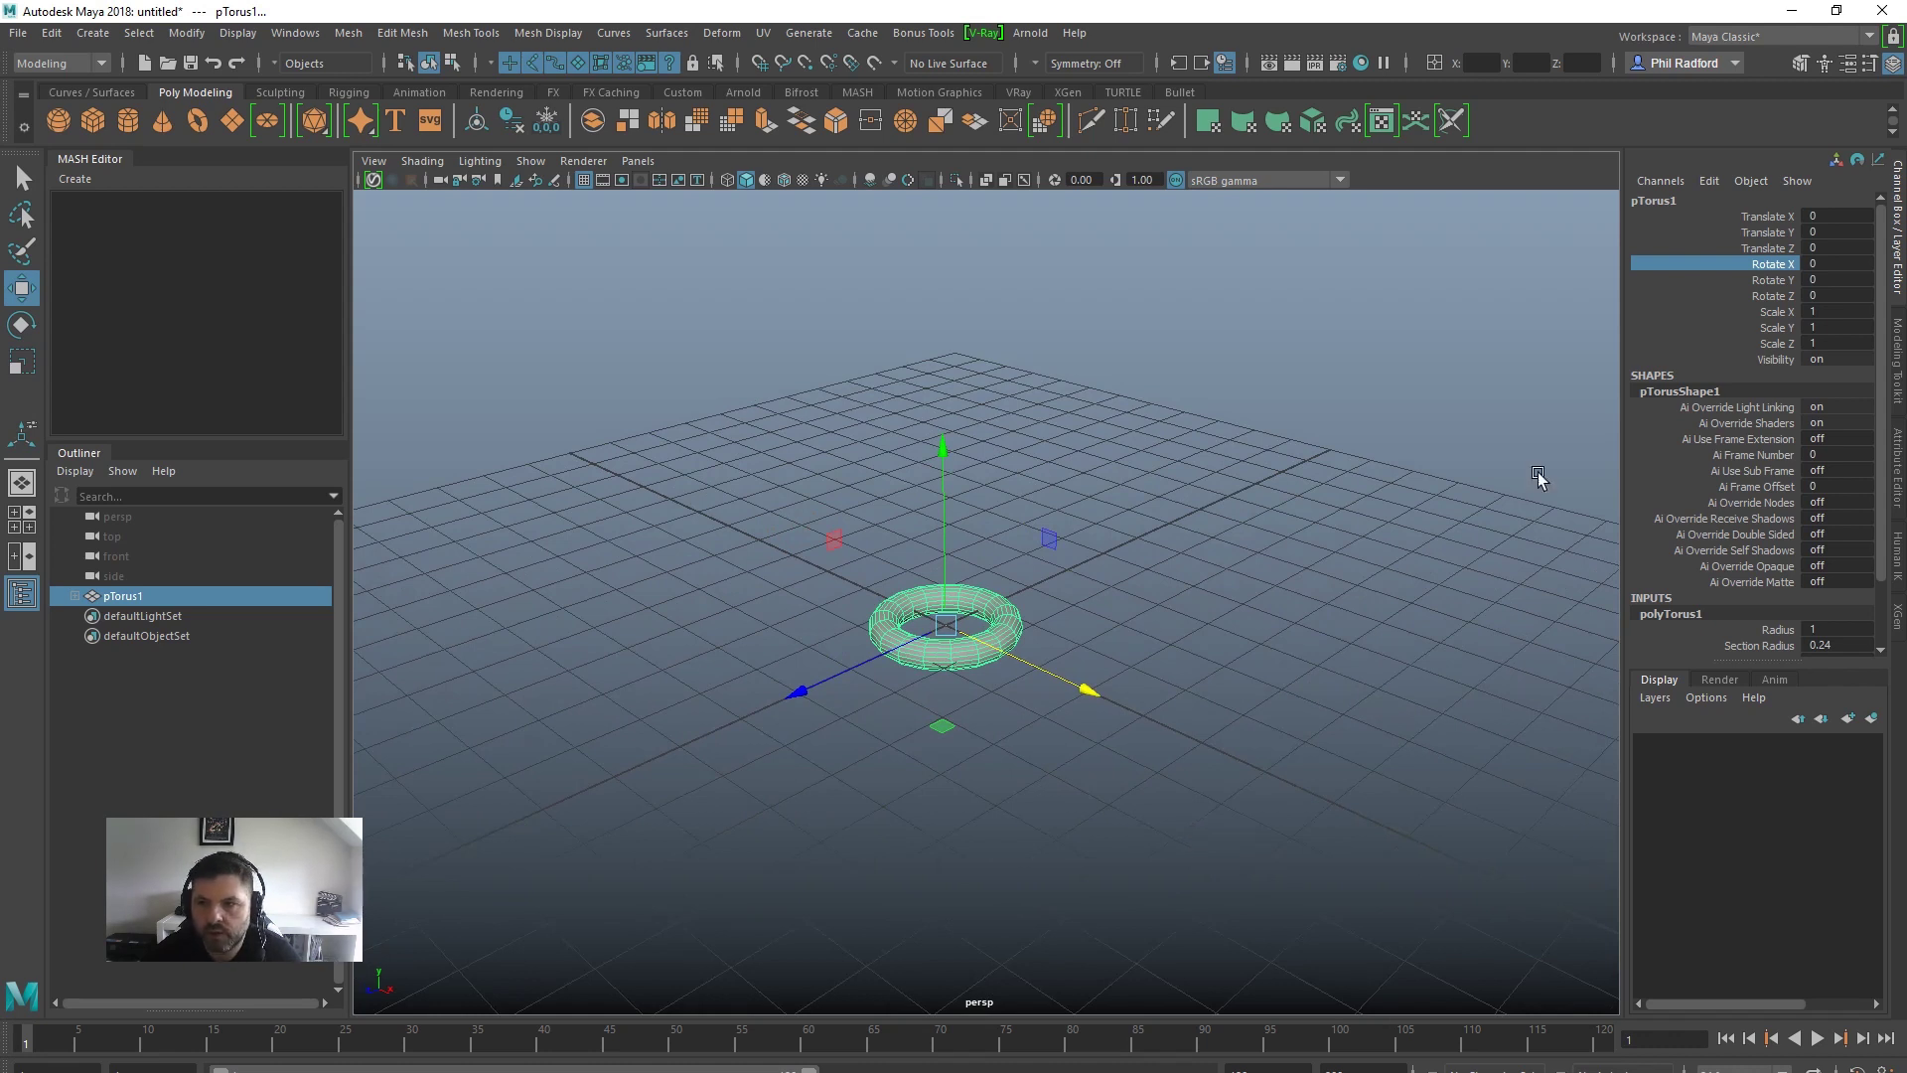
left_click(1900, 449)
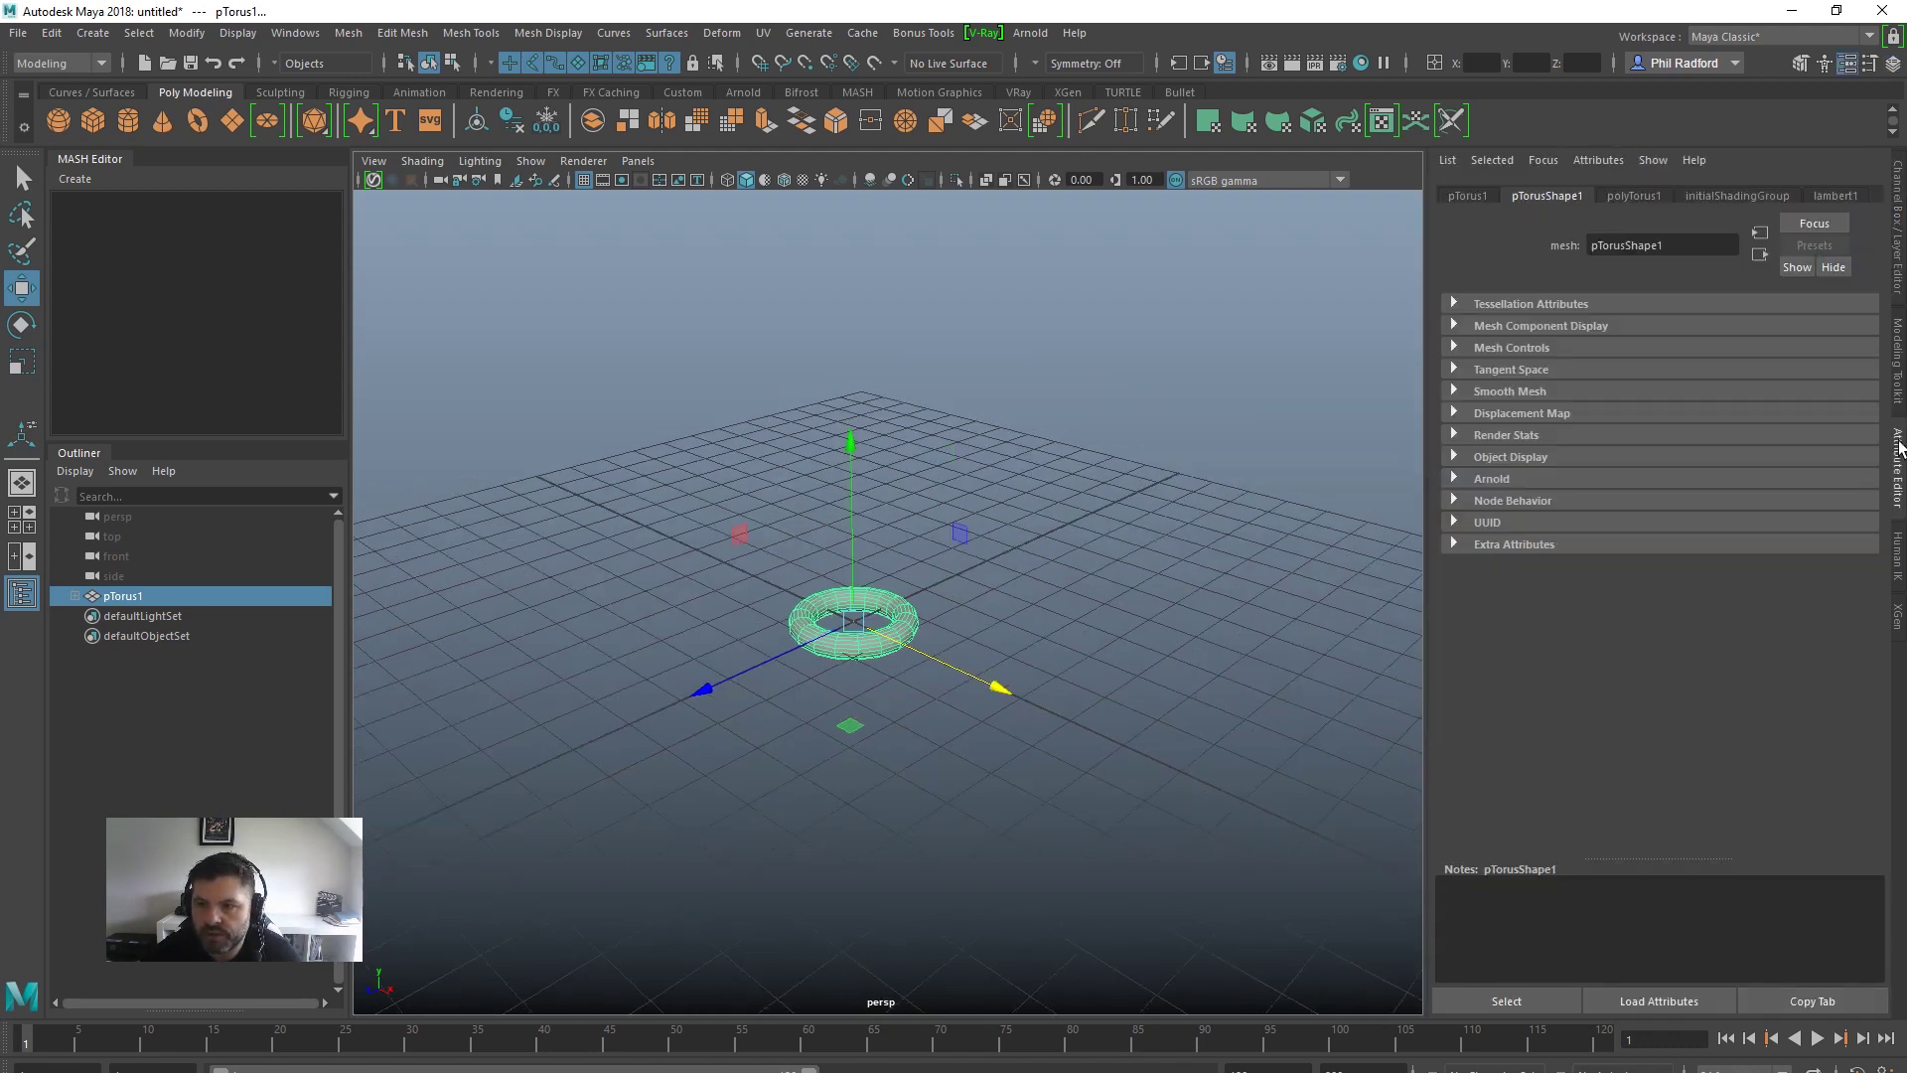
left_click(1897, 274)
left_click_drag(1023, 710, 1134, 709, "alt")
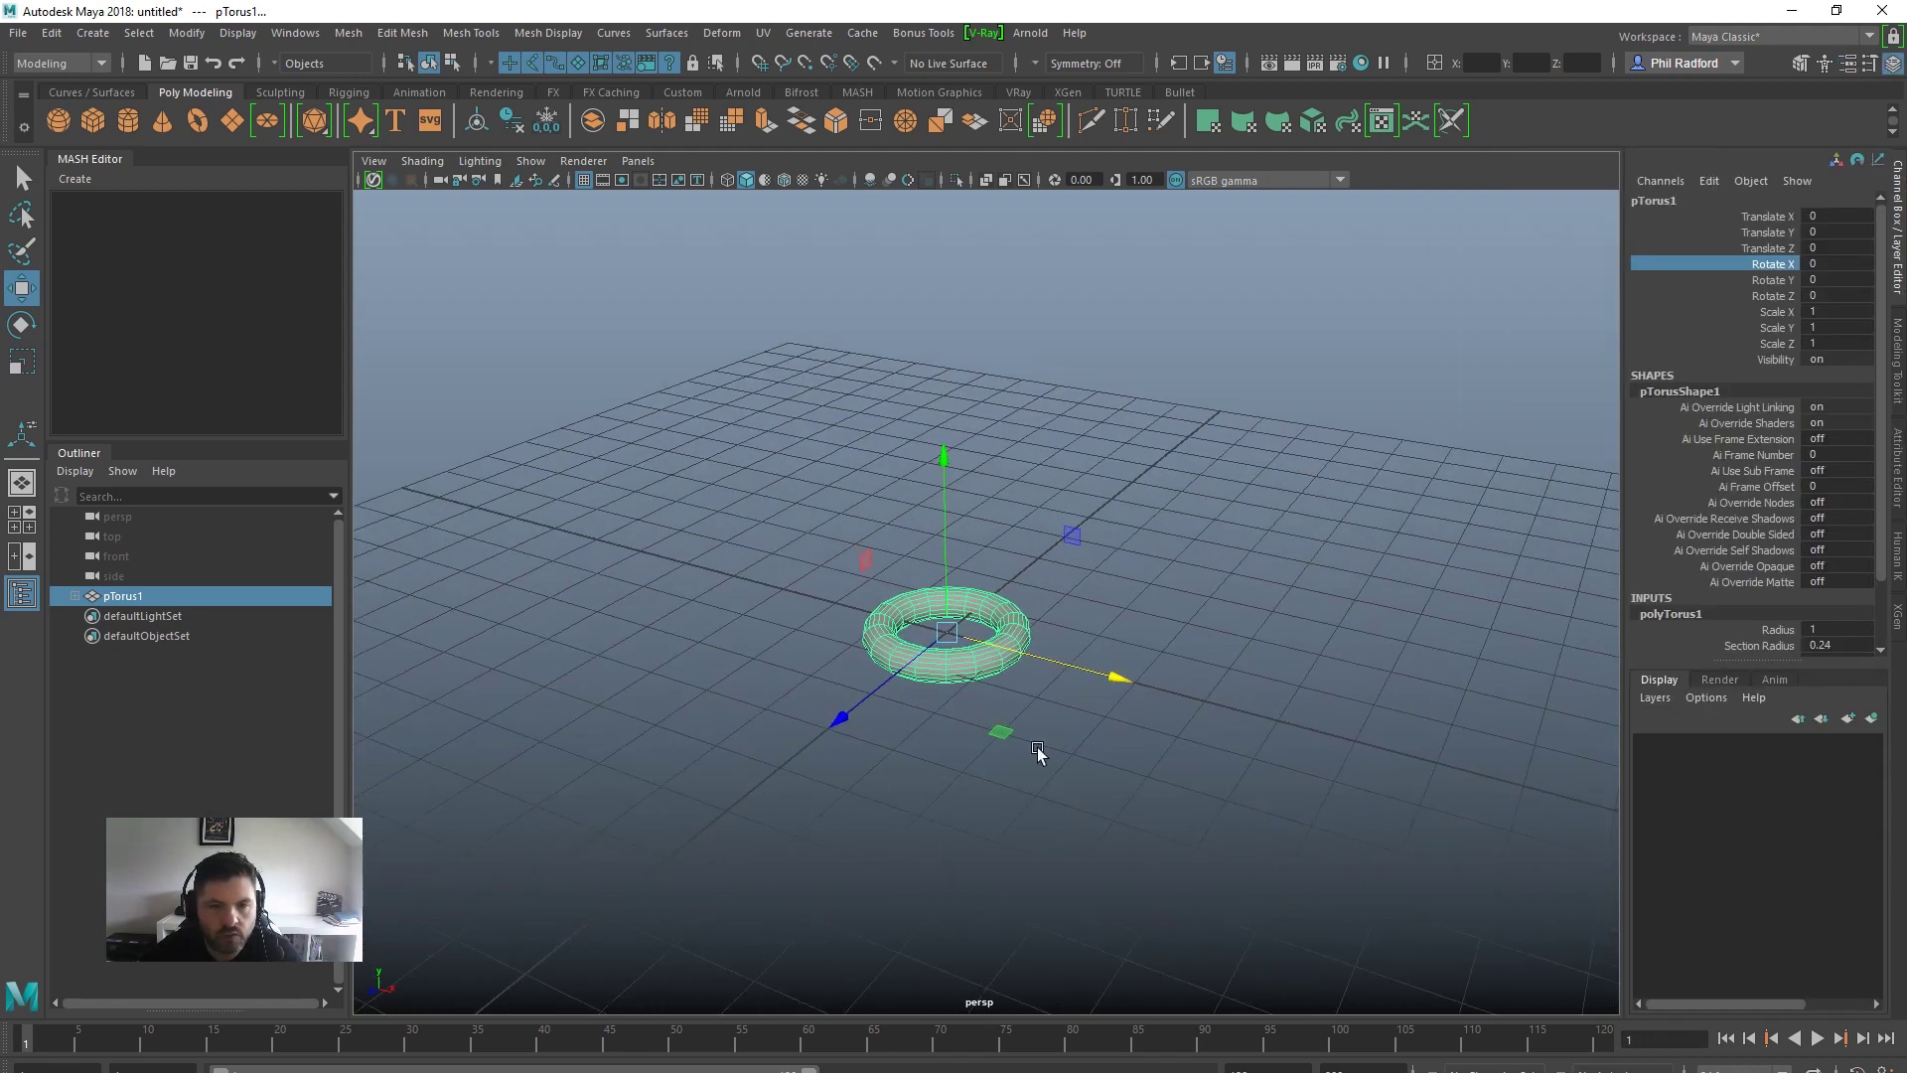
left_click_drag(912, 773, 943, 777, "alt")
Stand the torus upright by rotating it to -90 on Z, and keyframe it at frame 1
key("e")
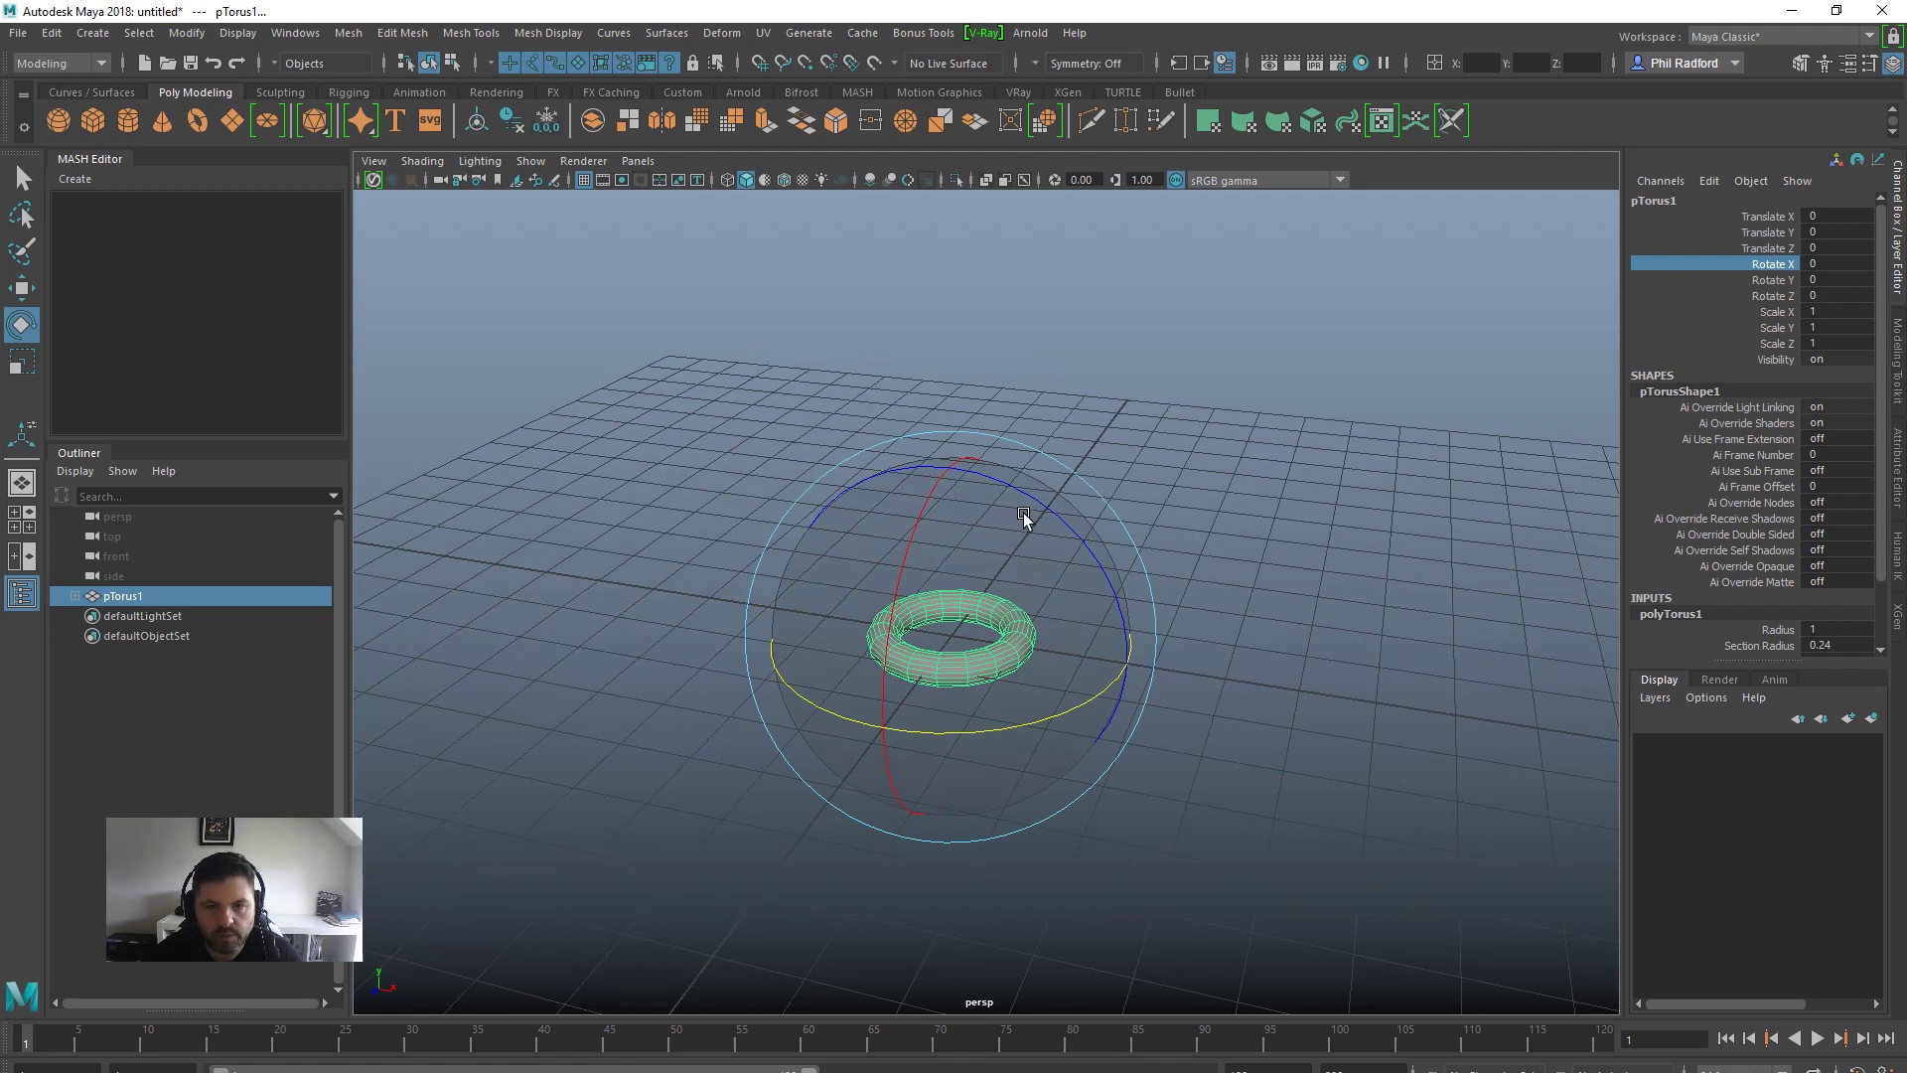
left_click_drag(1039, 500, 1082, 684)
left_click_drag(1029, 498, 1071, 552)
left_click_drag(1260, 561, 1264, 554, "alt")
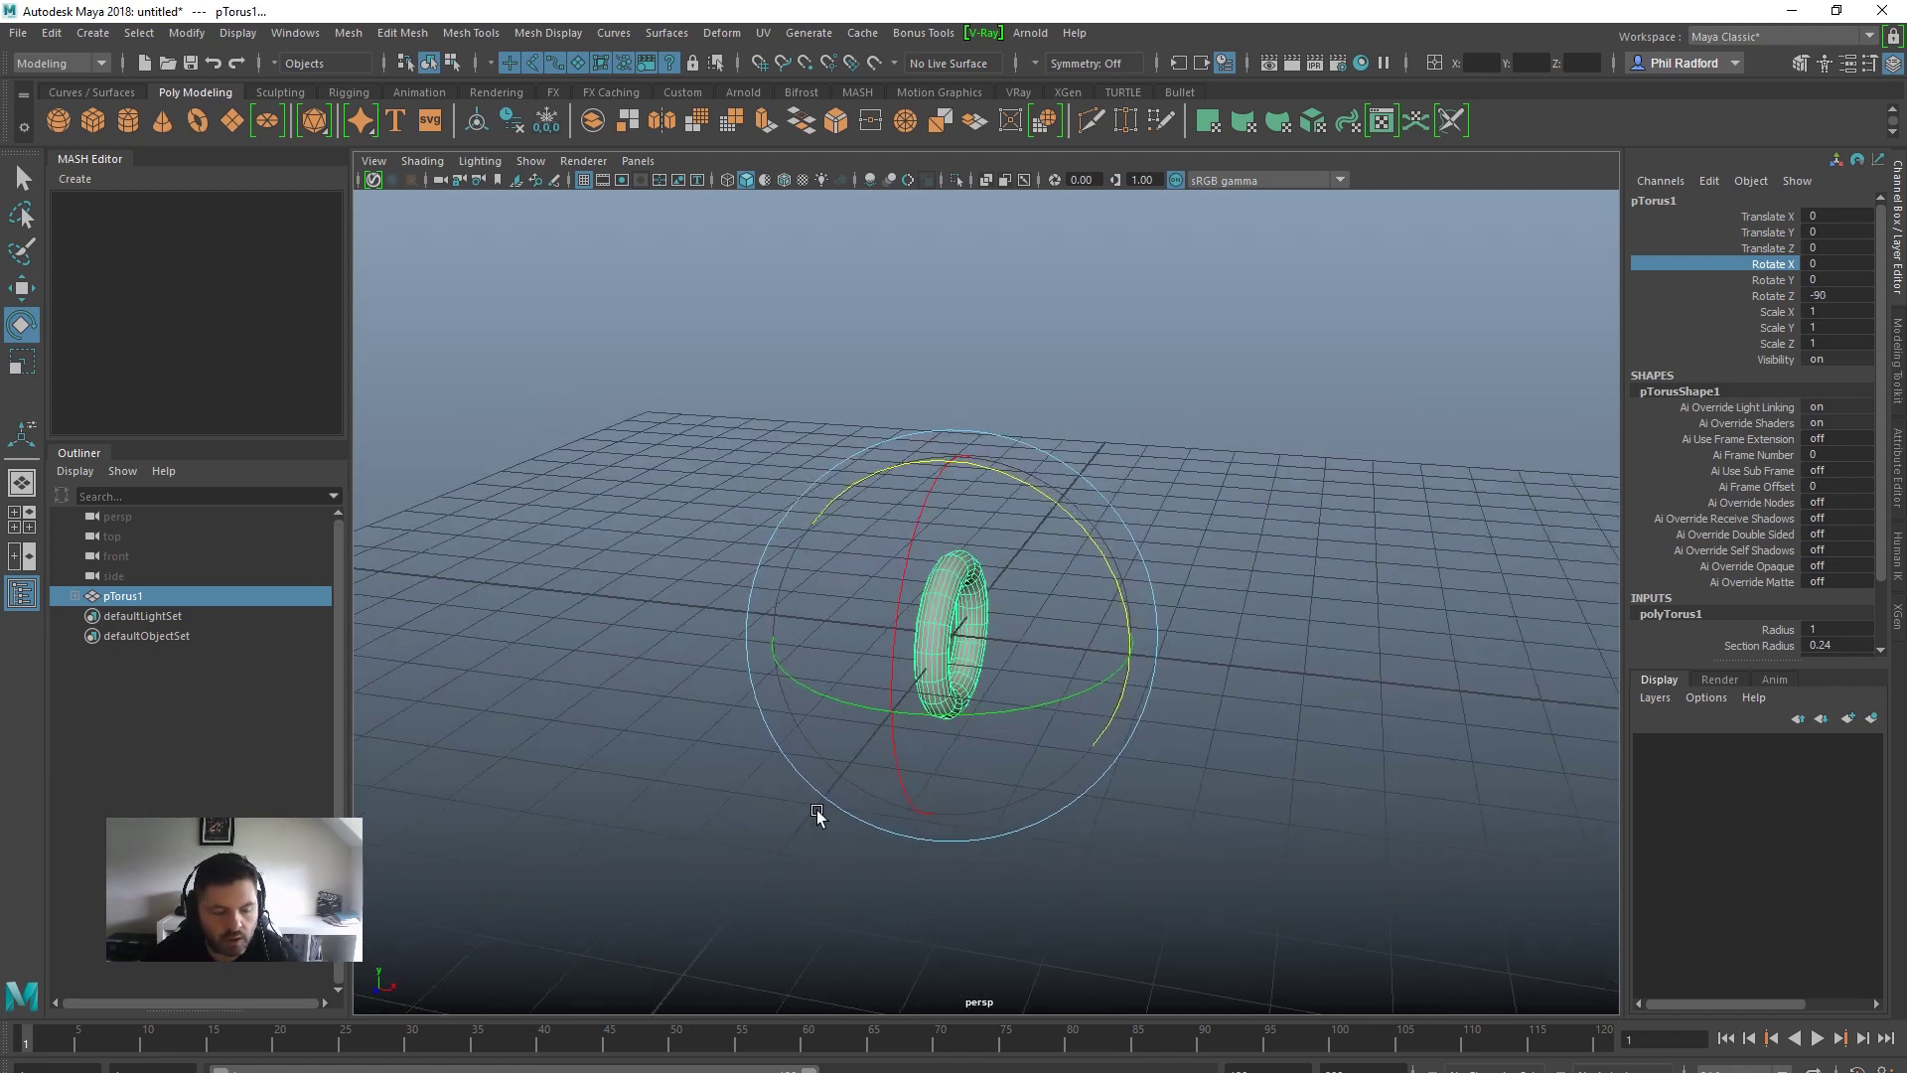
key("s")
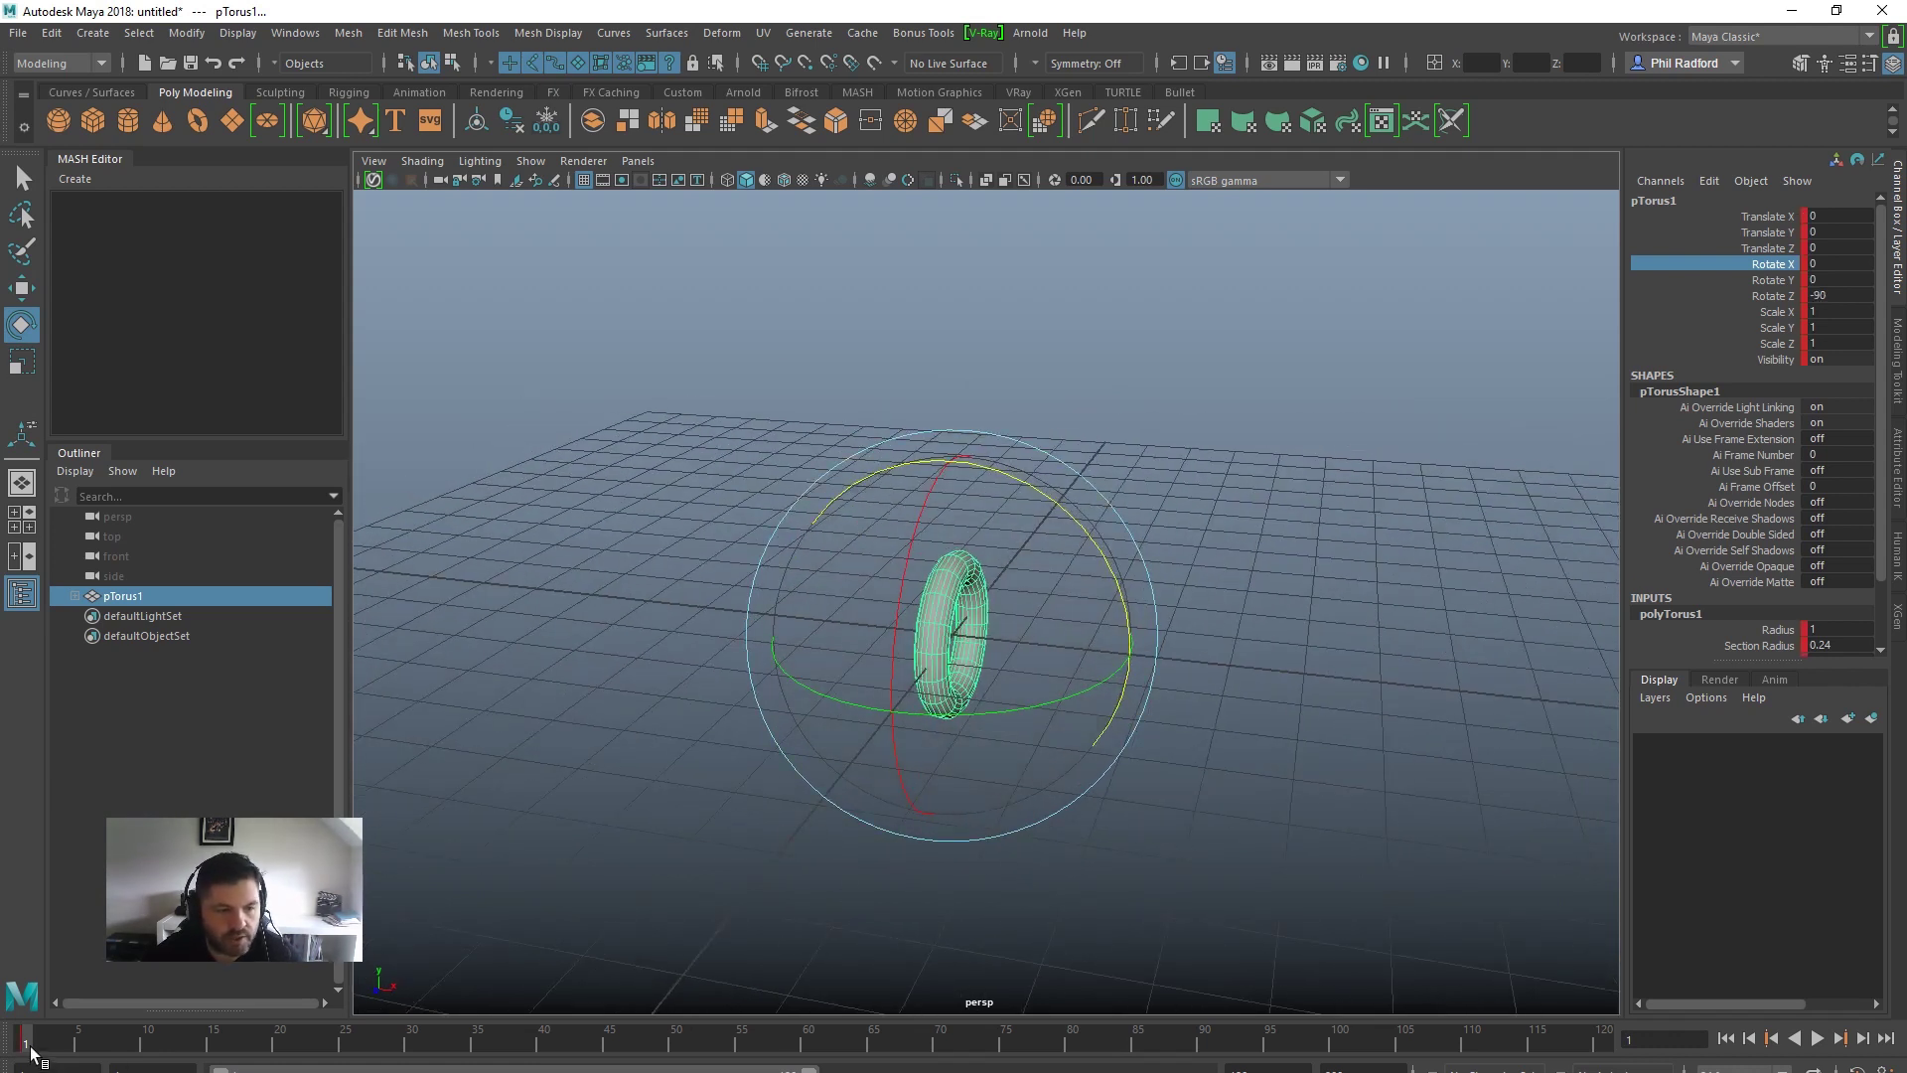
key("alt+v")
Set the torus's Rotate X to 360 at frame 100 and keyframe it there
left_click_drag(1324, 1039, 1340, 1039)
left_click_drag(1042, 700, 803, 687)
double_click(1844, 265)
type("360")
key("Return")
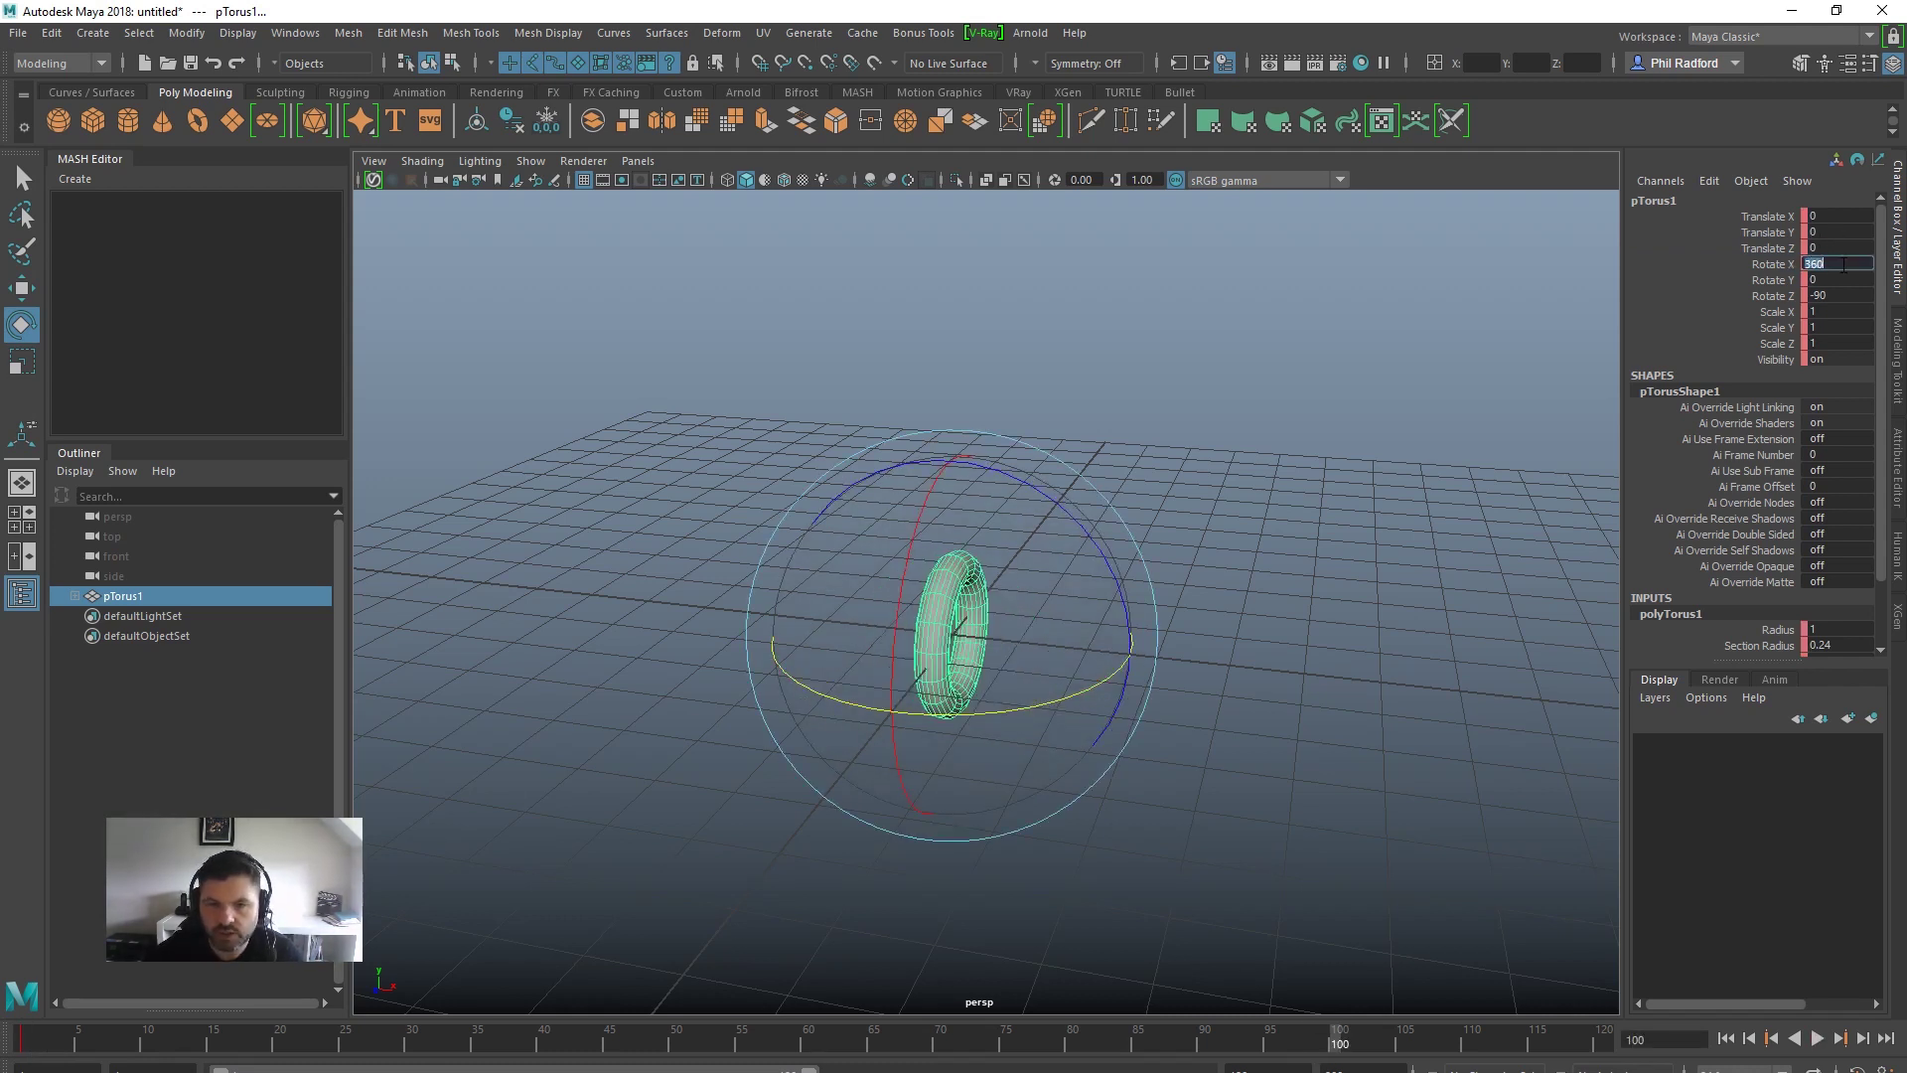
left_click(1776, 264)
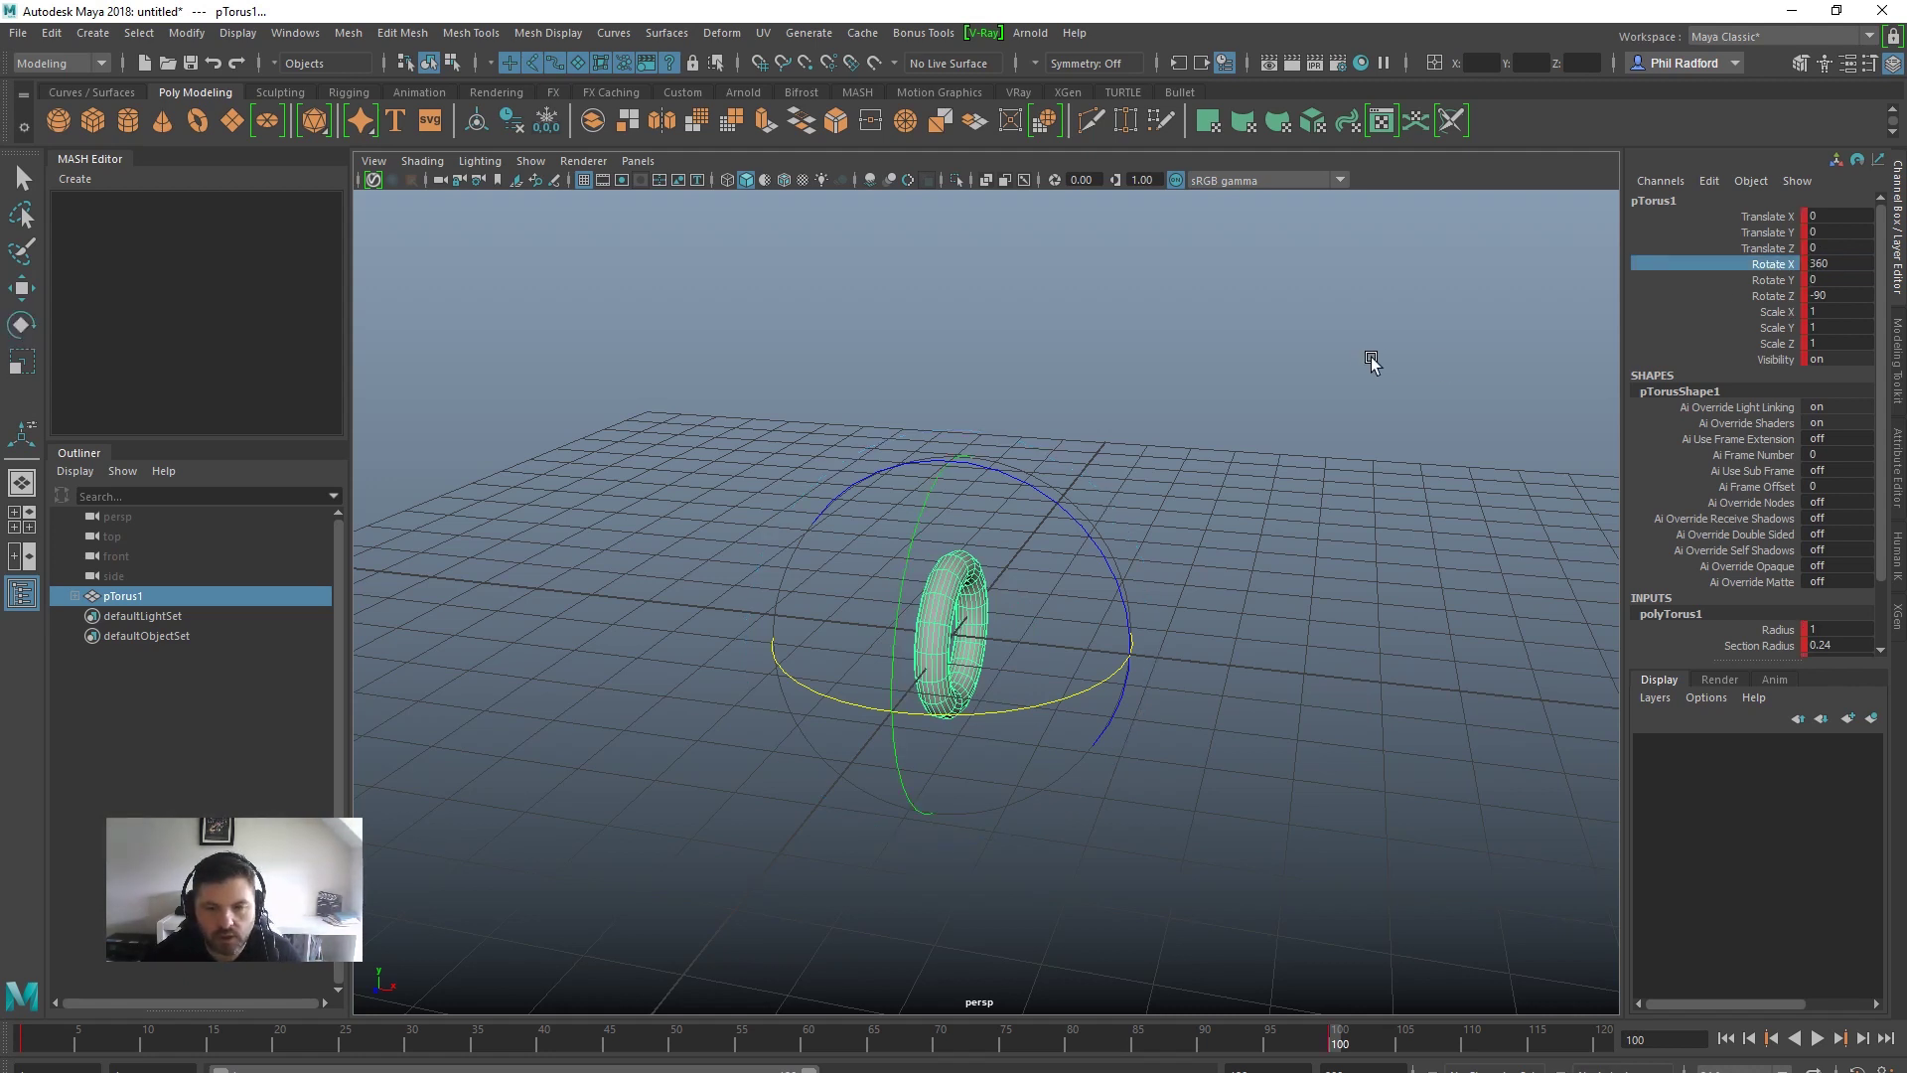
Open the Graph Editor, give the torus's Rotate X curve linear tangents, and maximize the editor window
left_click(295, 32)
mouse_move(393, 164)
mouse_move(347, 143)
left_click(556, 163)
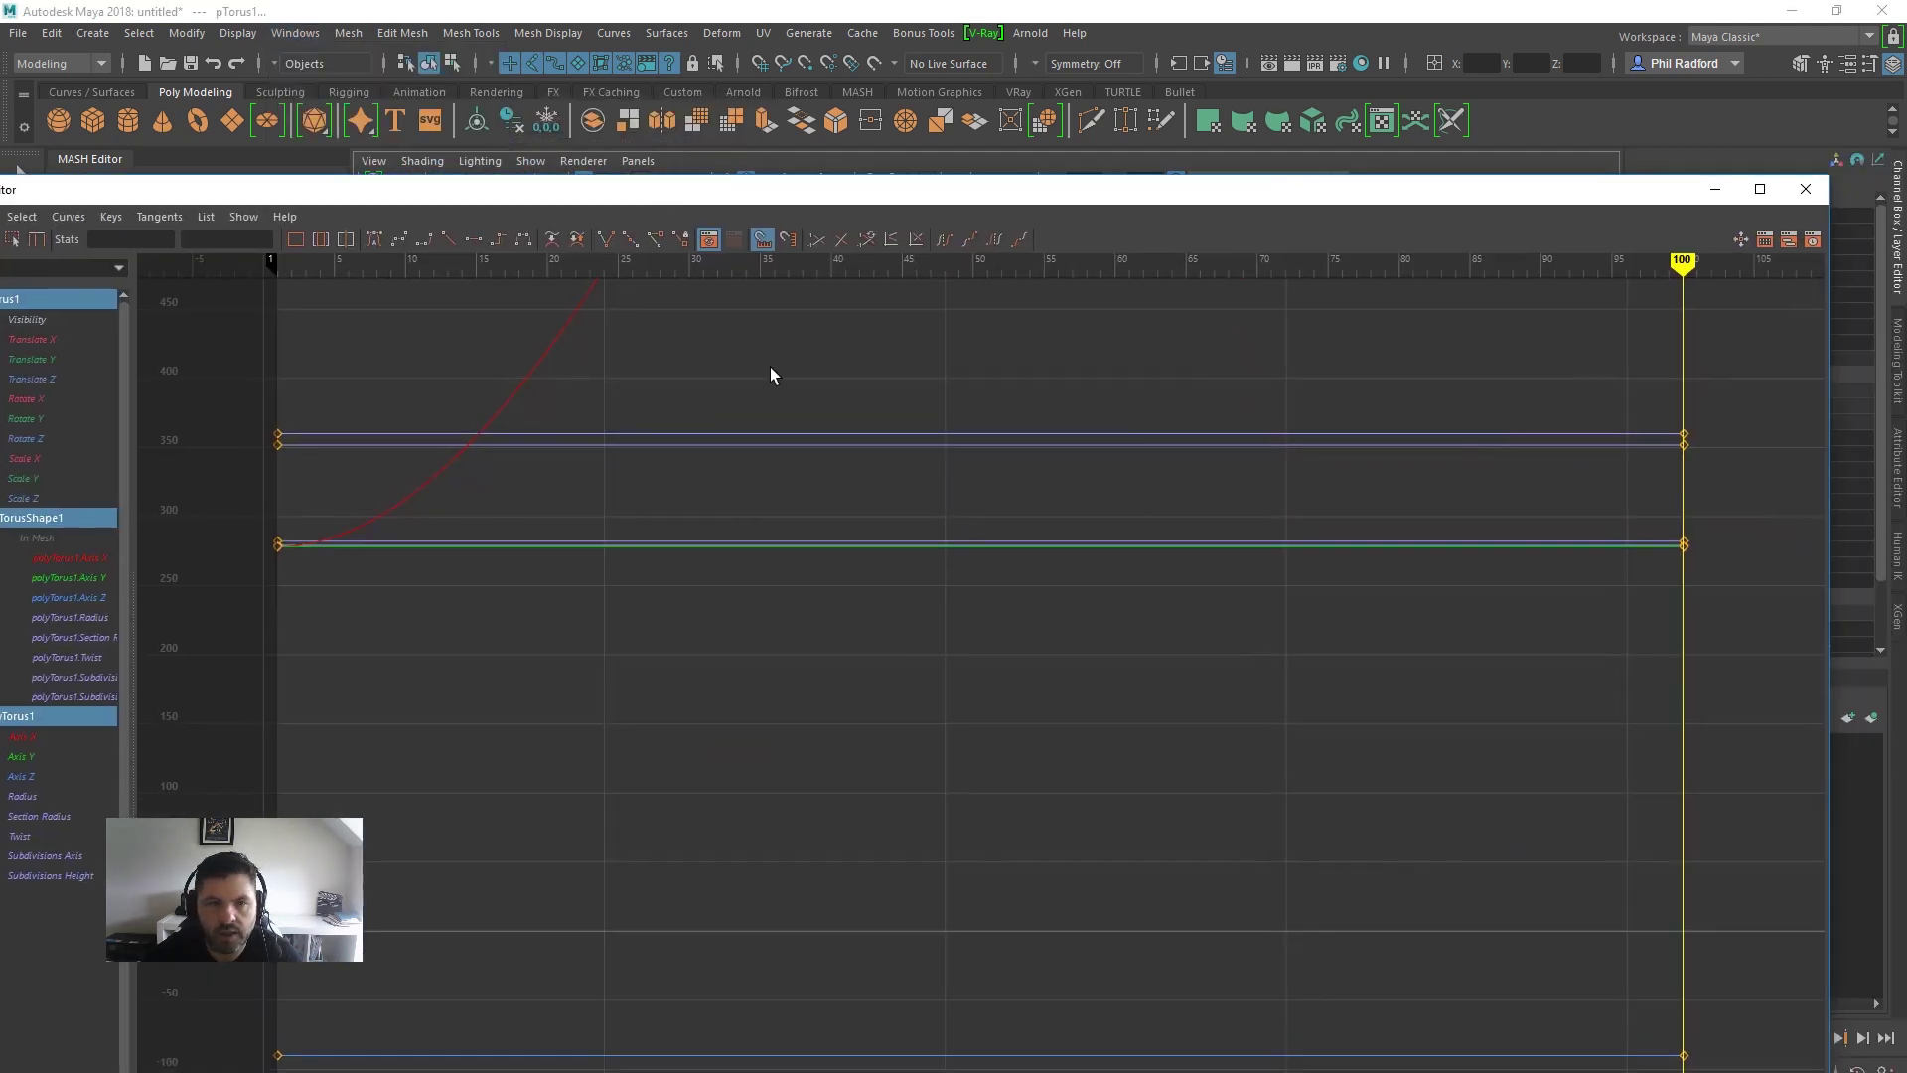
left_click_drag(507, 310, 679, 416)
left_click(450, 240)
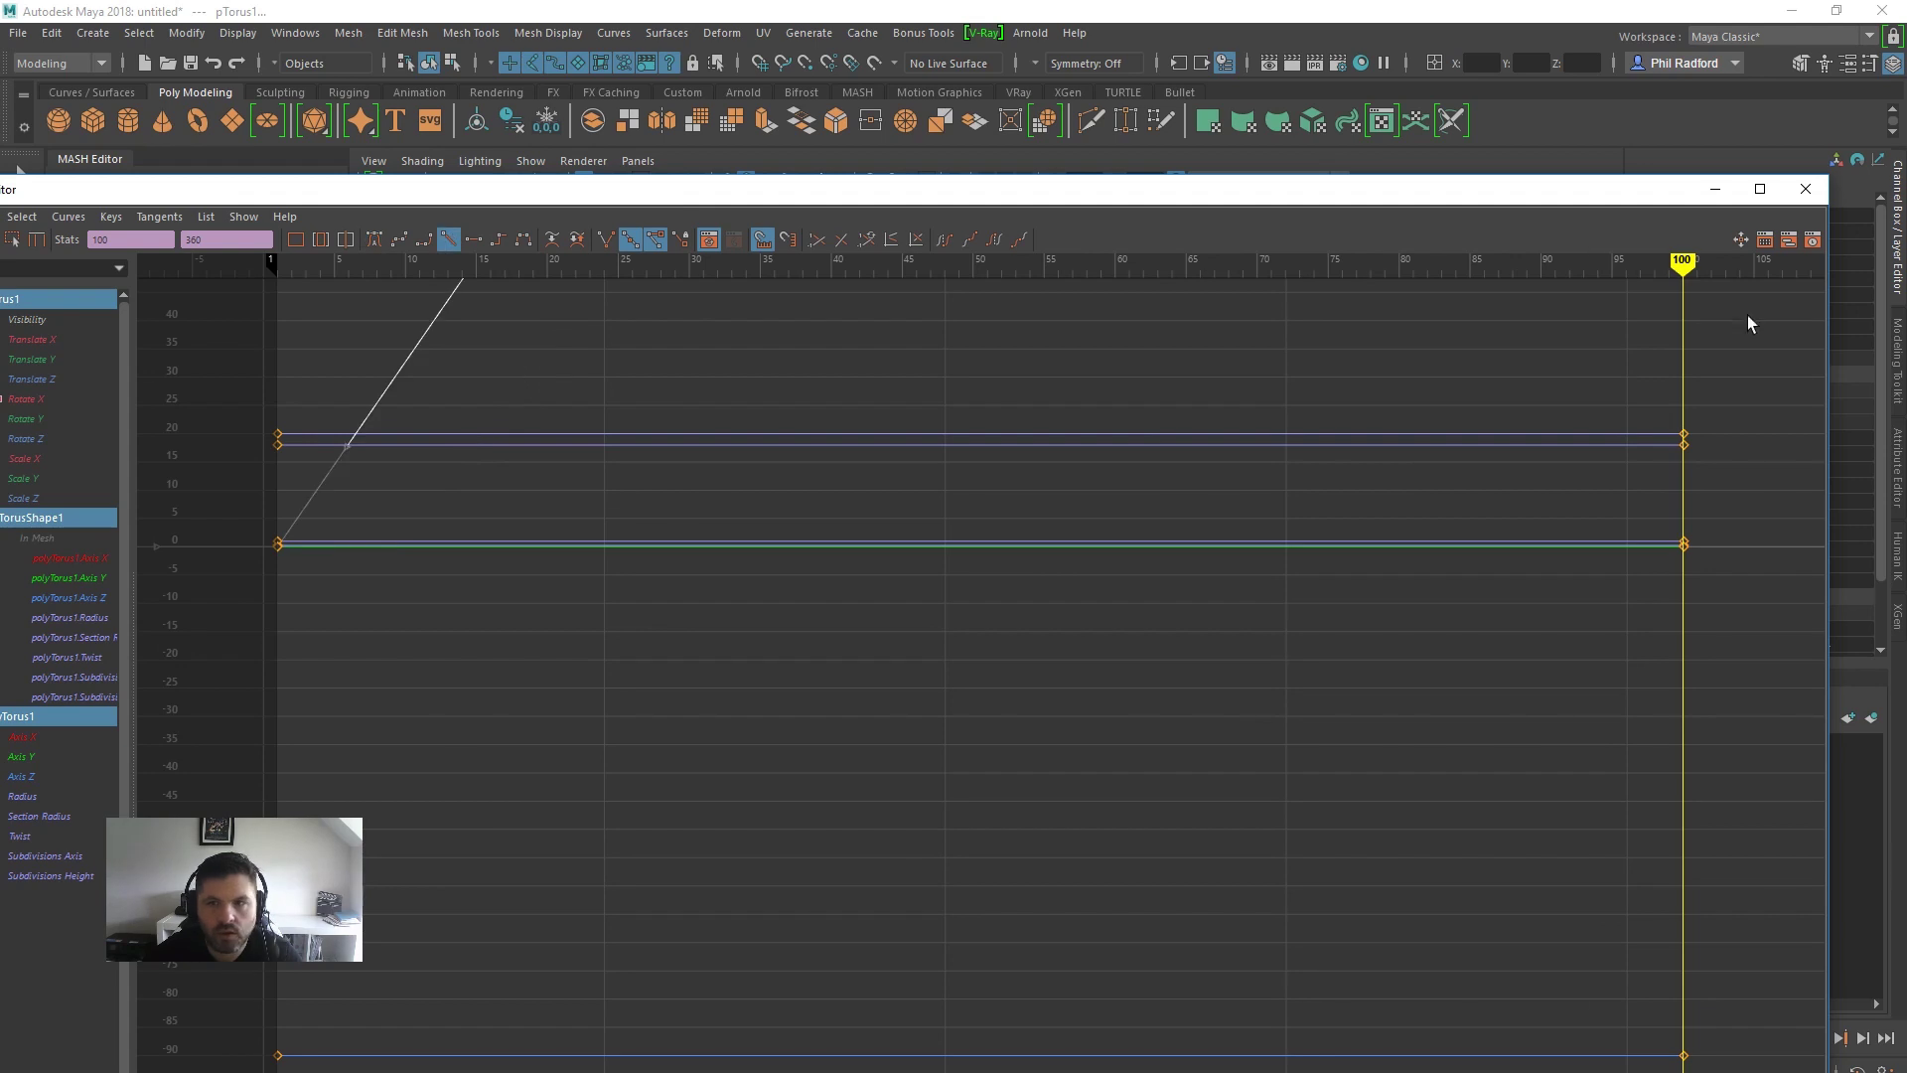
key("a")
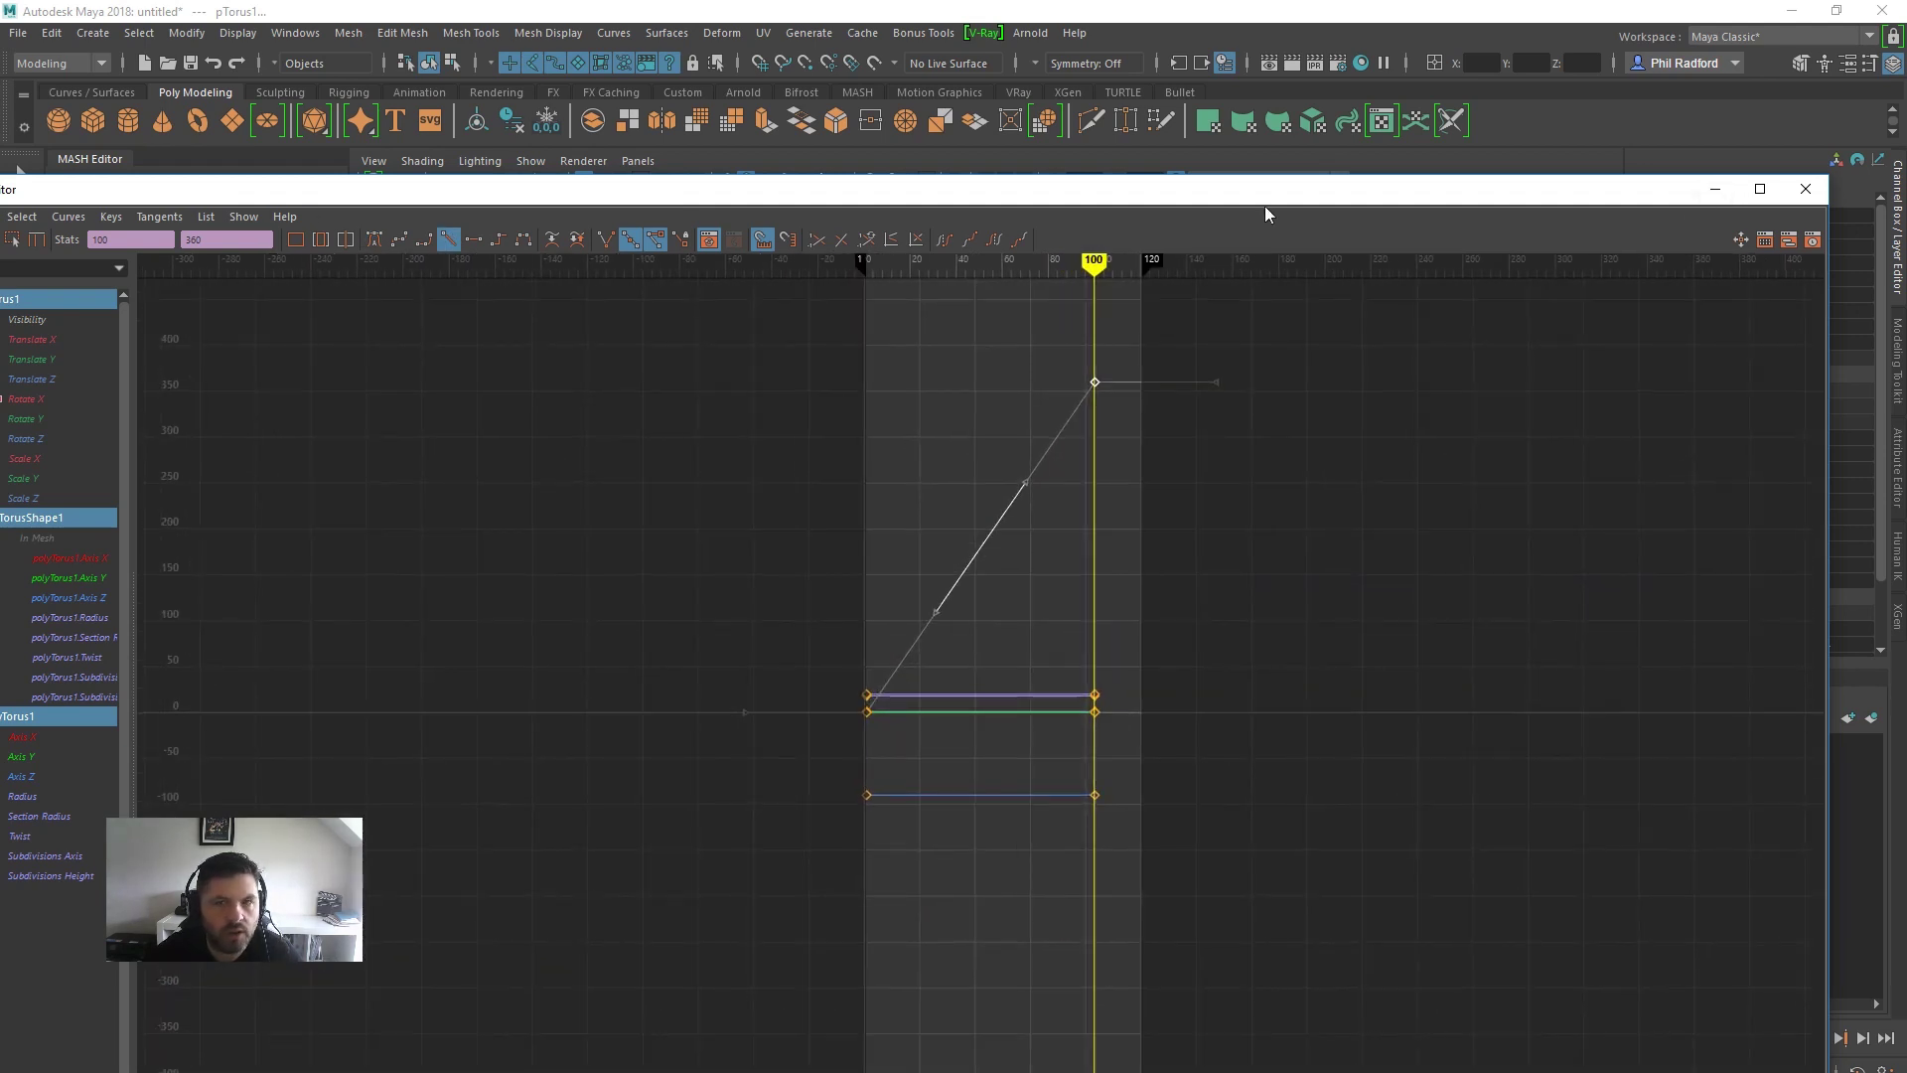
left_click(1760, 189)
Set the curves' post infinity to Cycle, display the infinity extensions, and minimize the Graph Editor
left_click(162, 38)
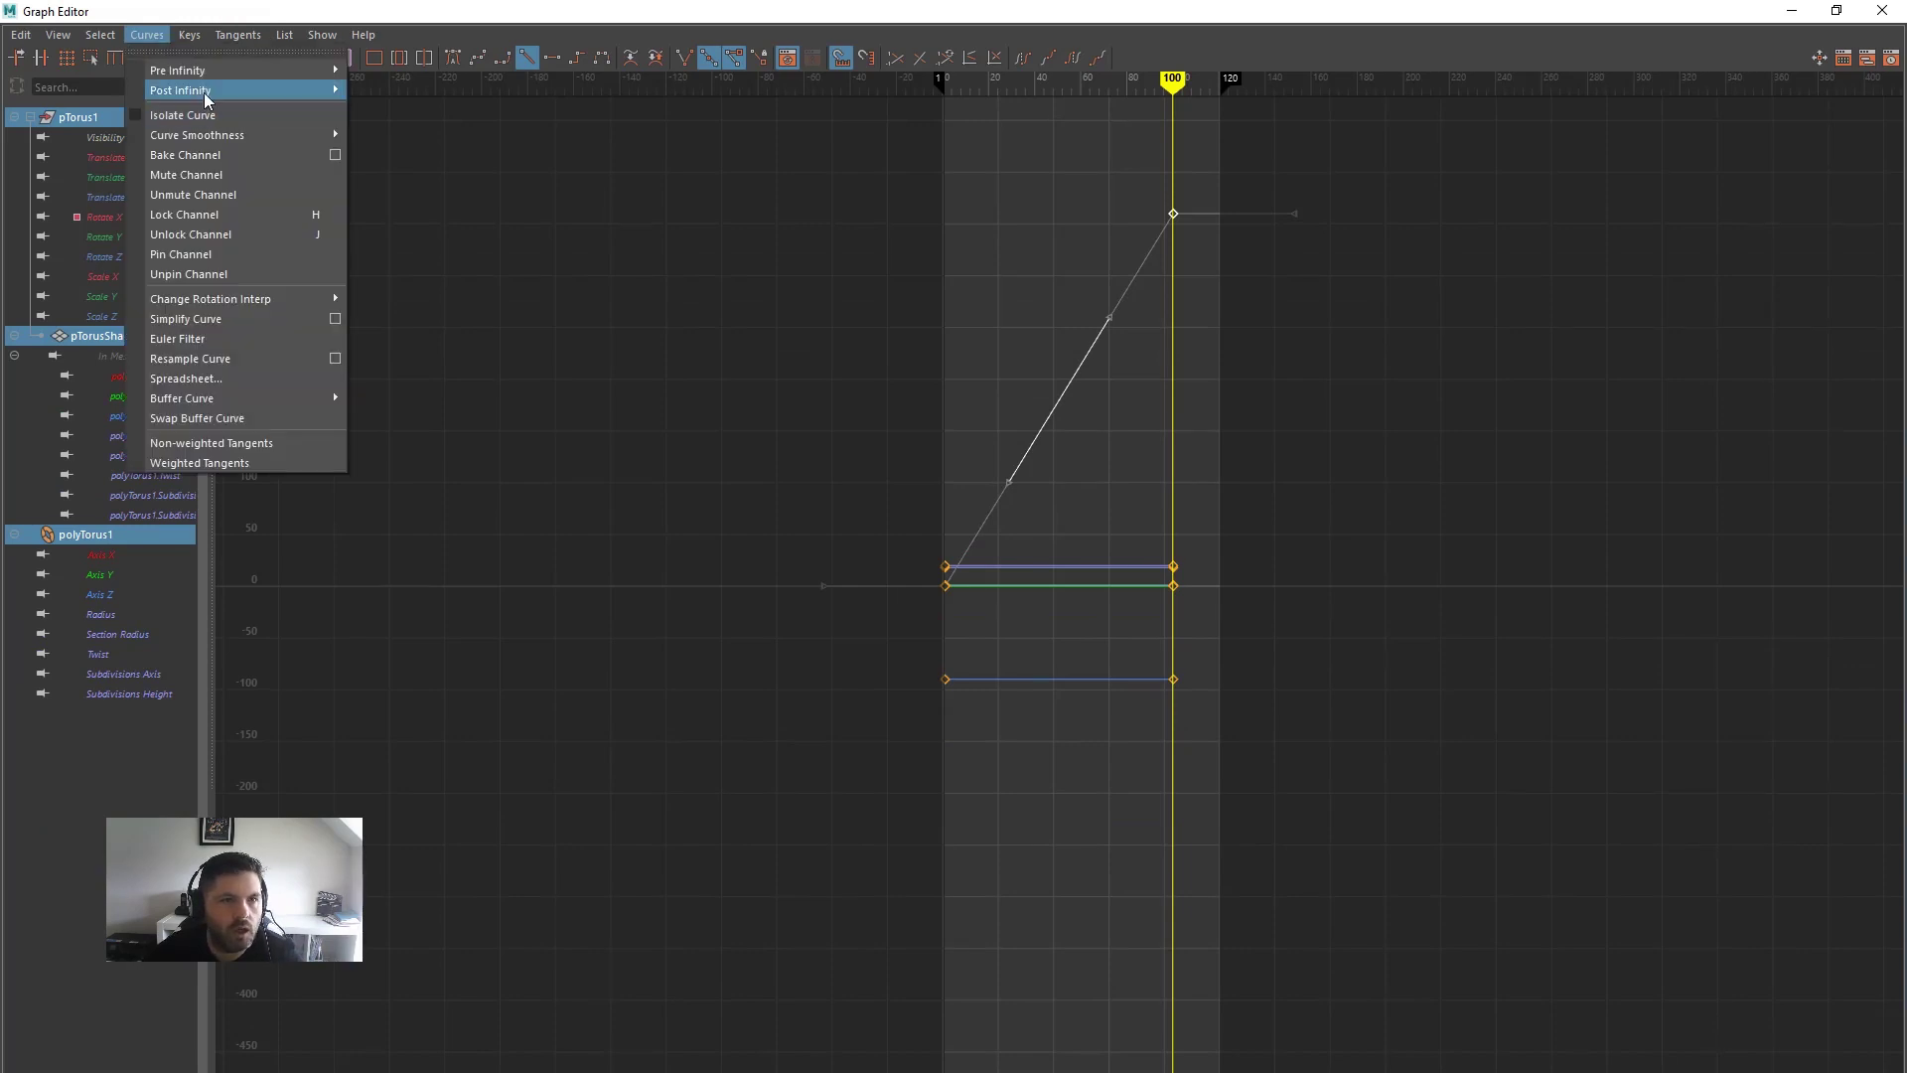
mouse_move(205, 90)
left_click(445, 113)
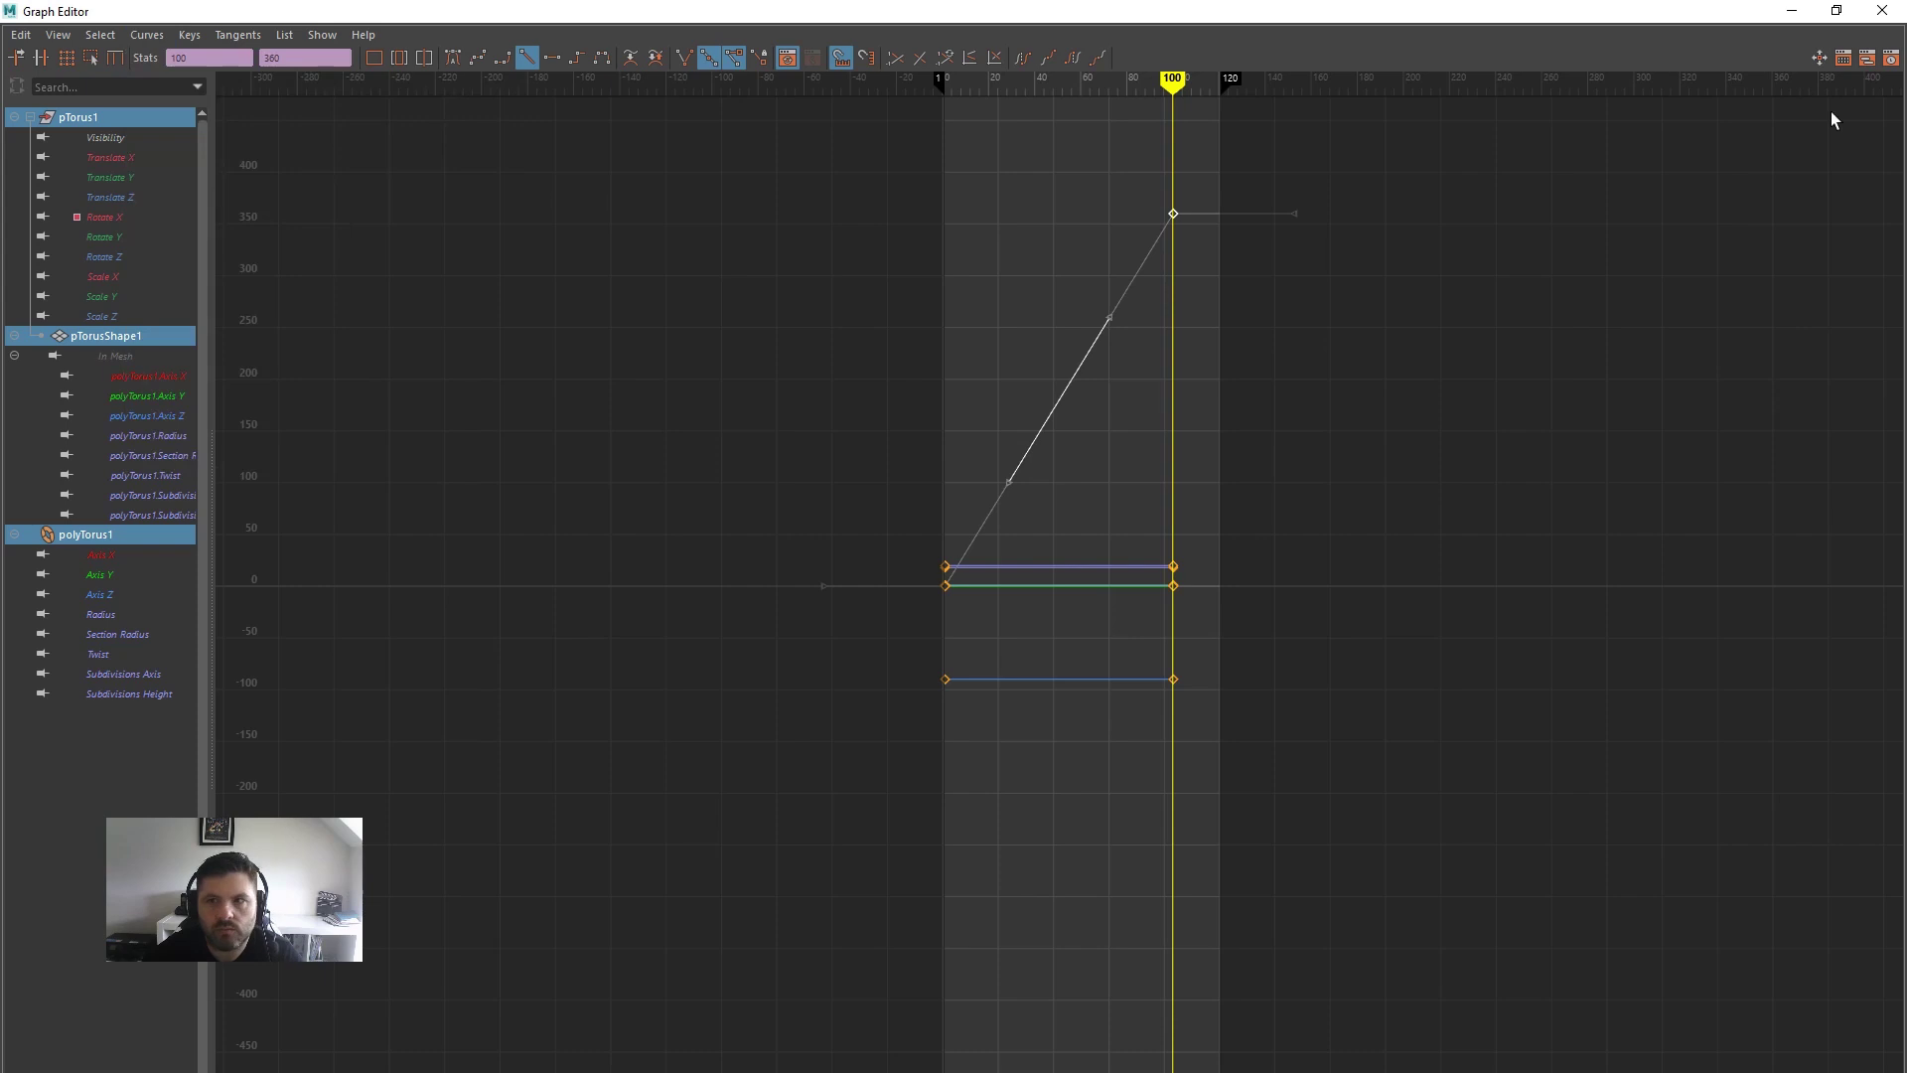
left_click(59, 37)
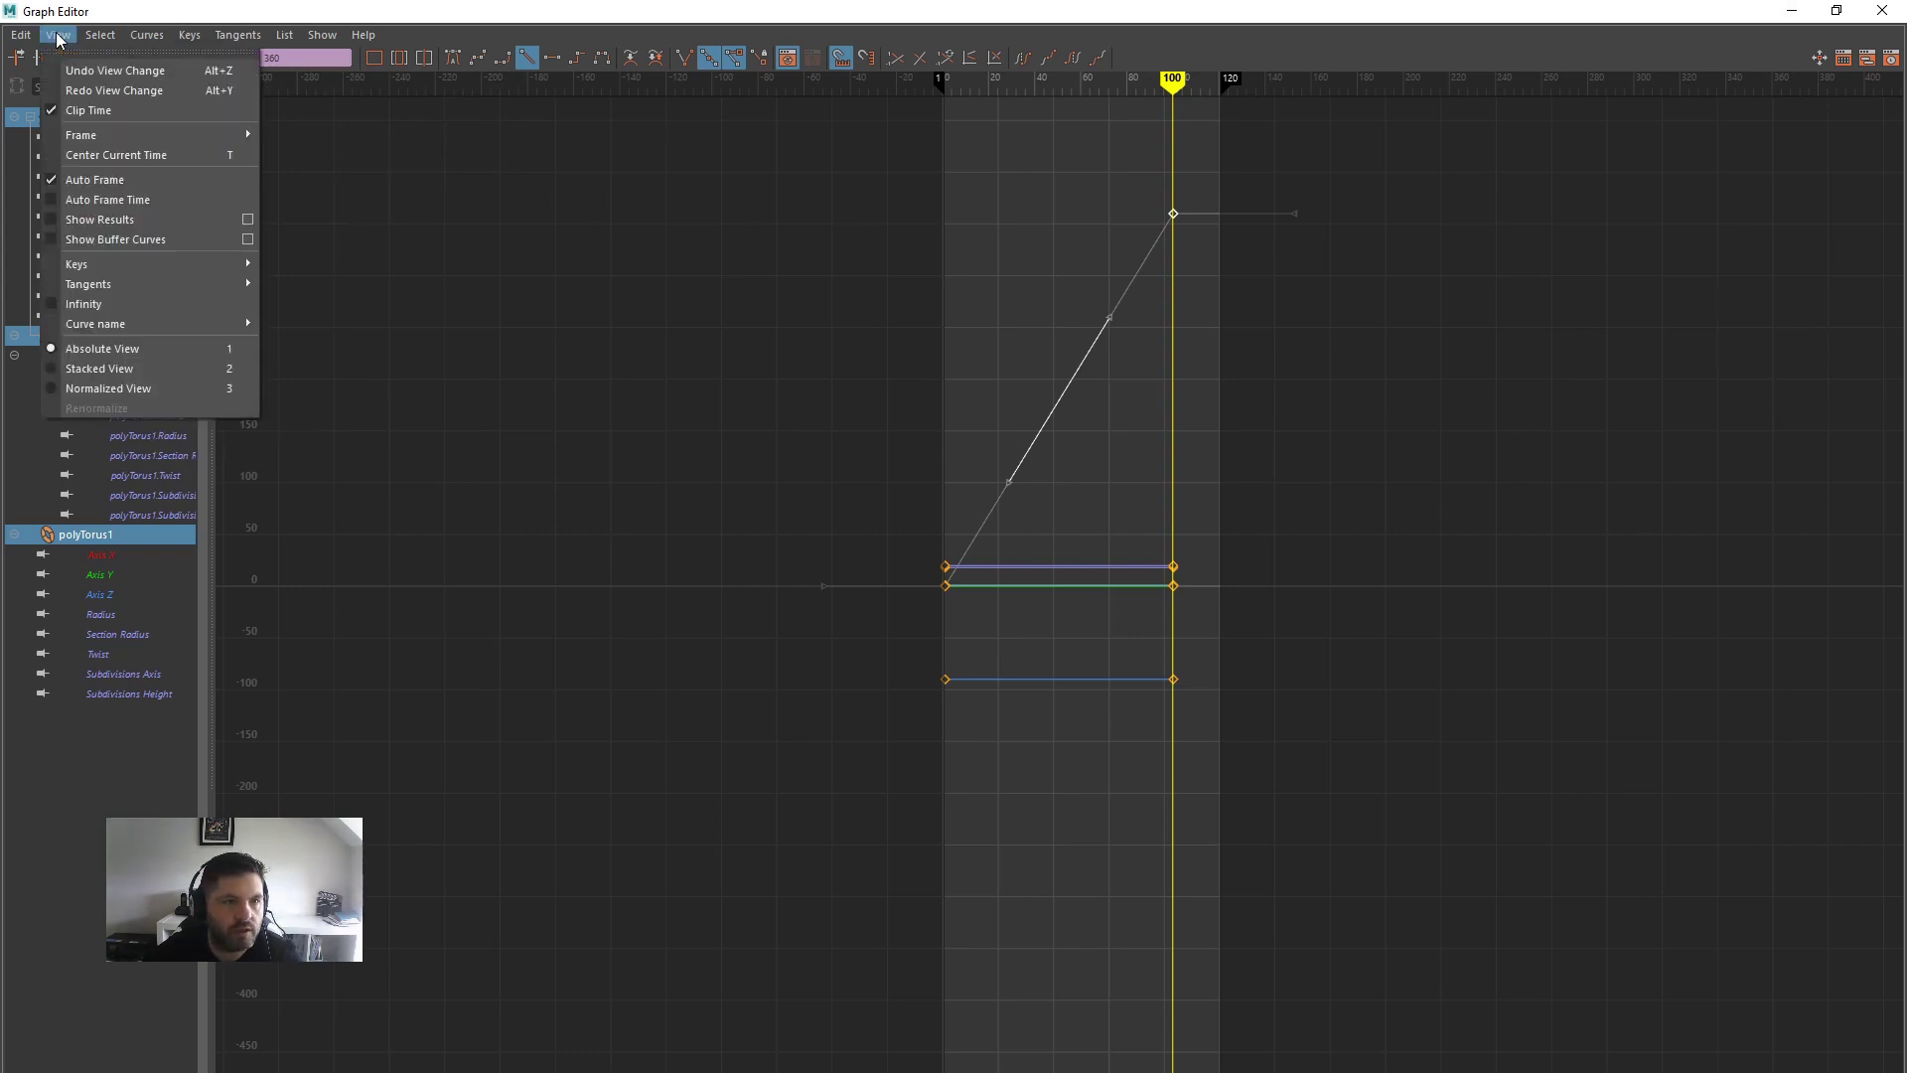
left_click(140, 301)
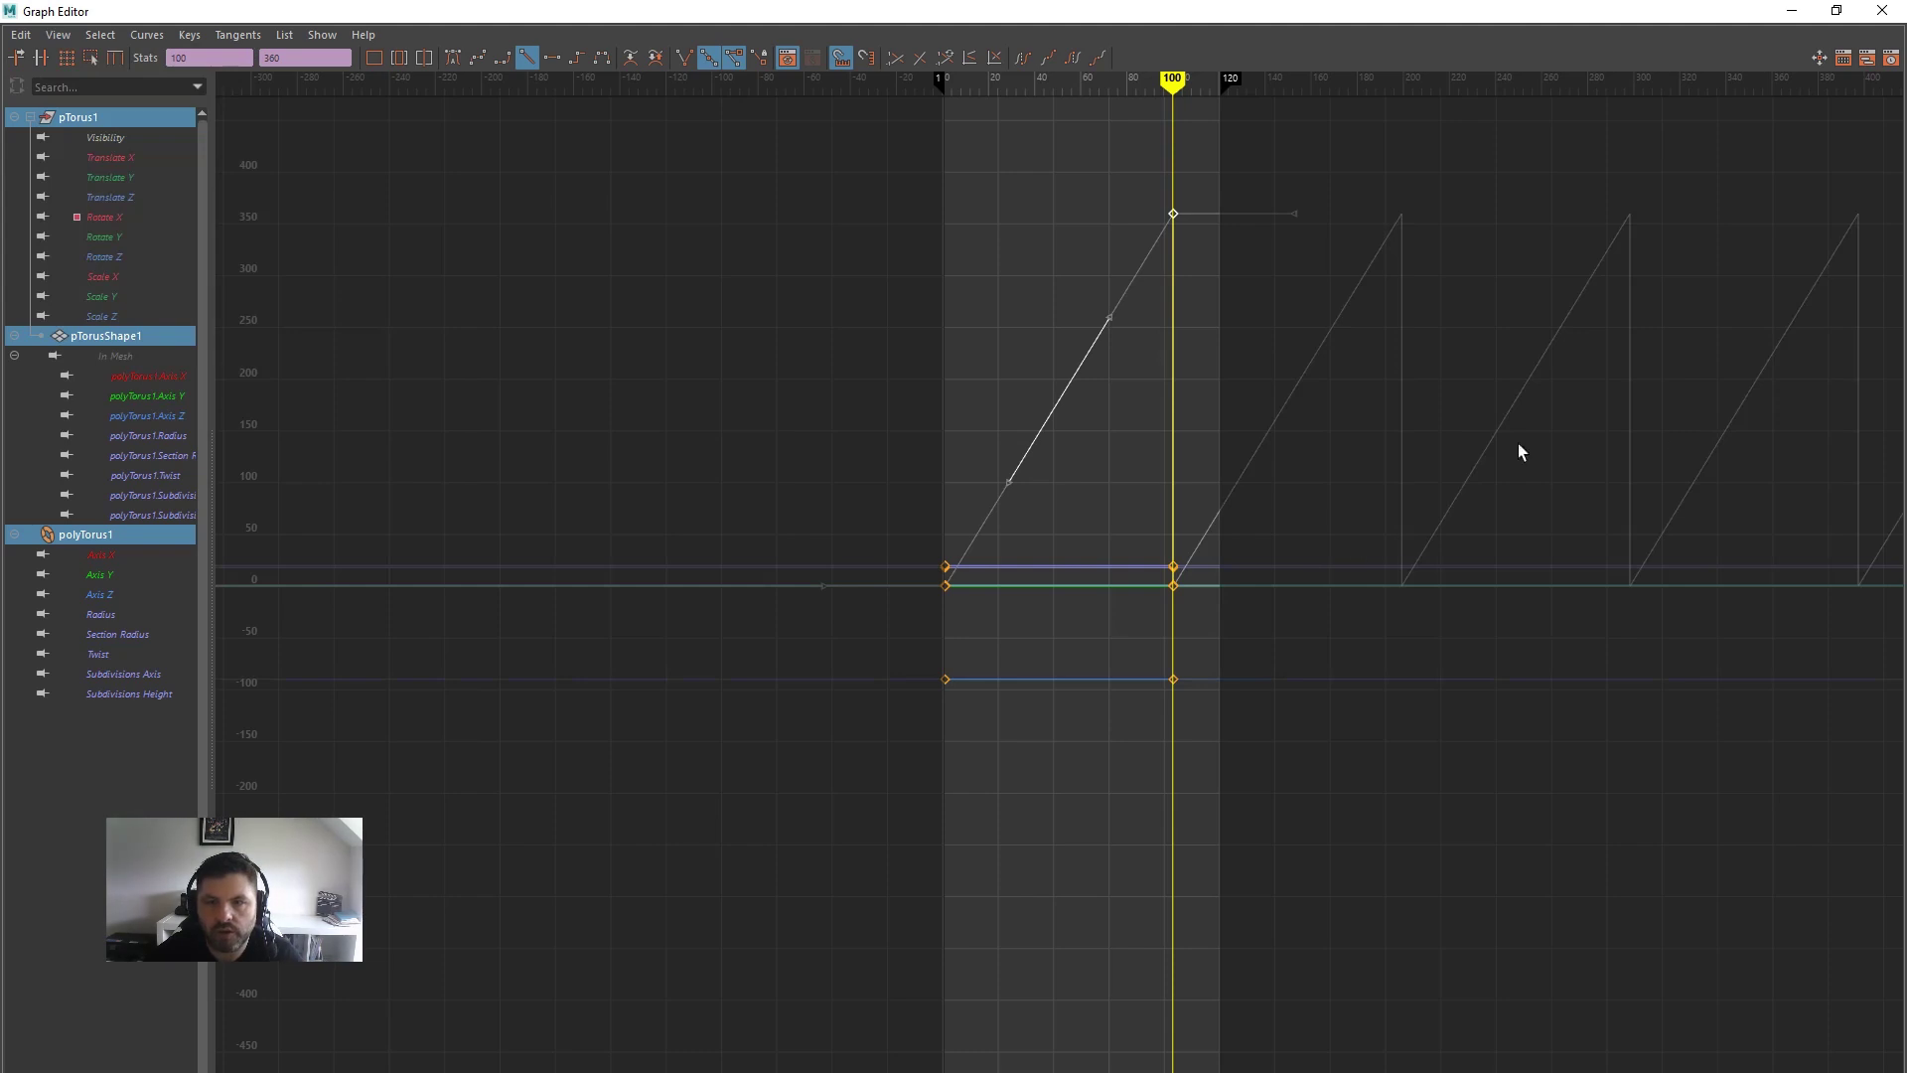
left_click(1792, 12)
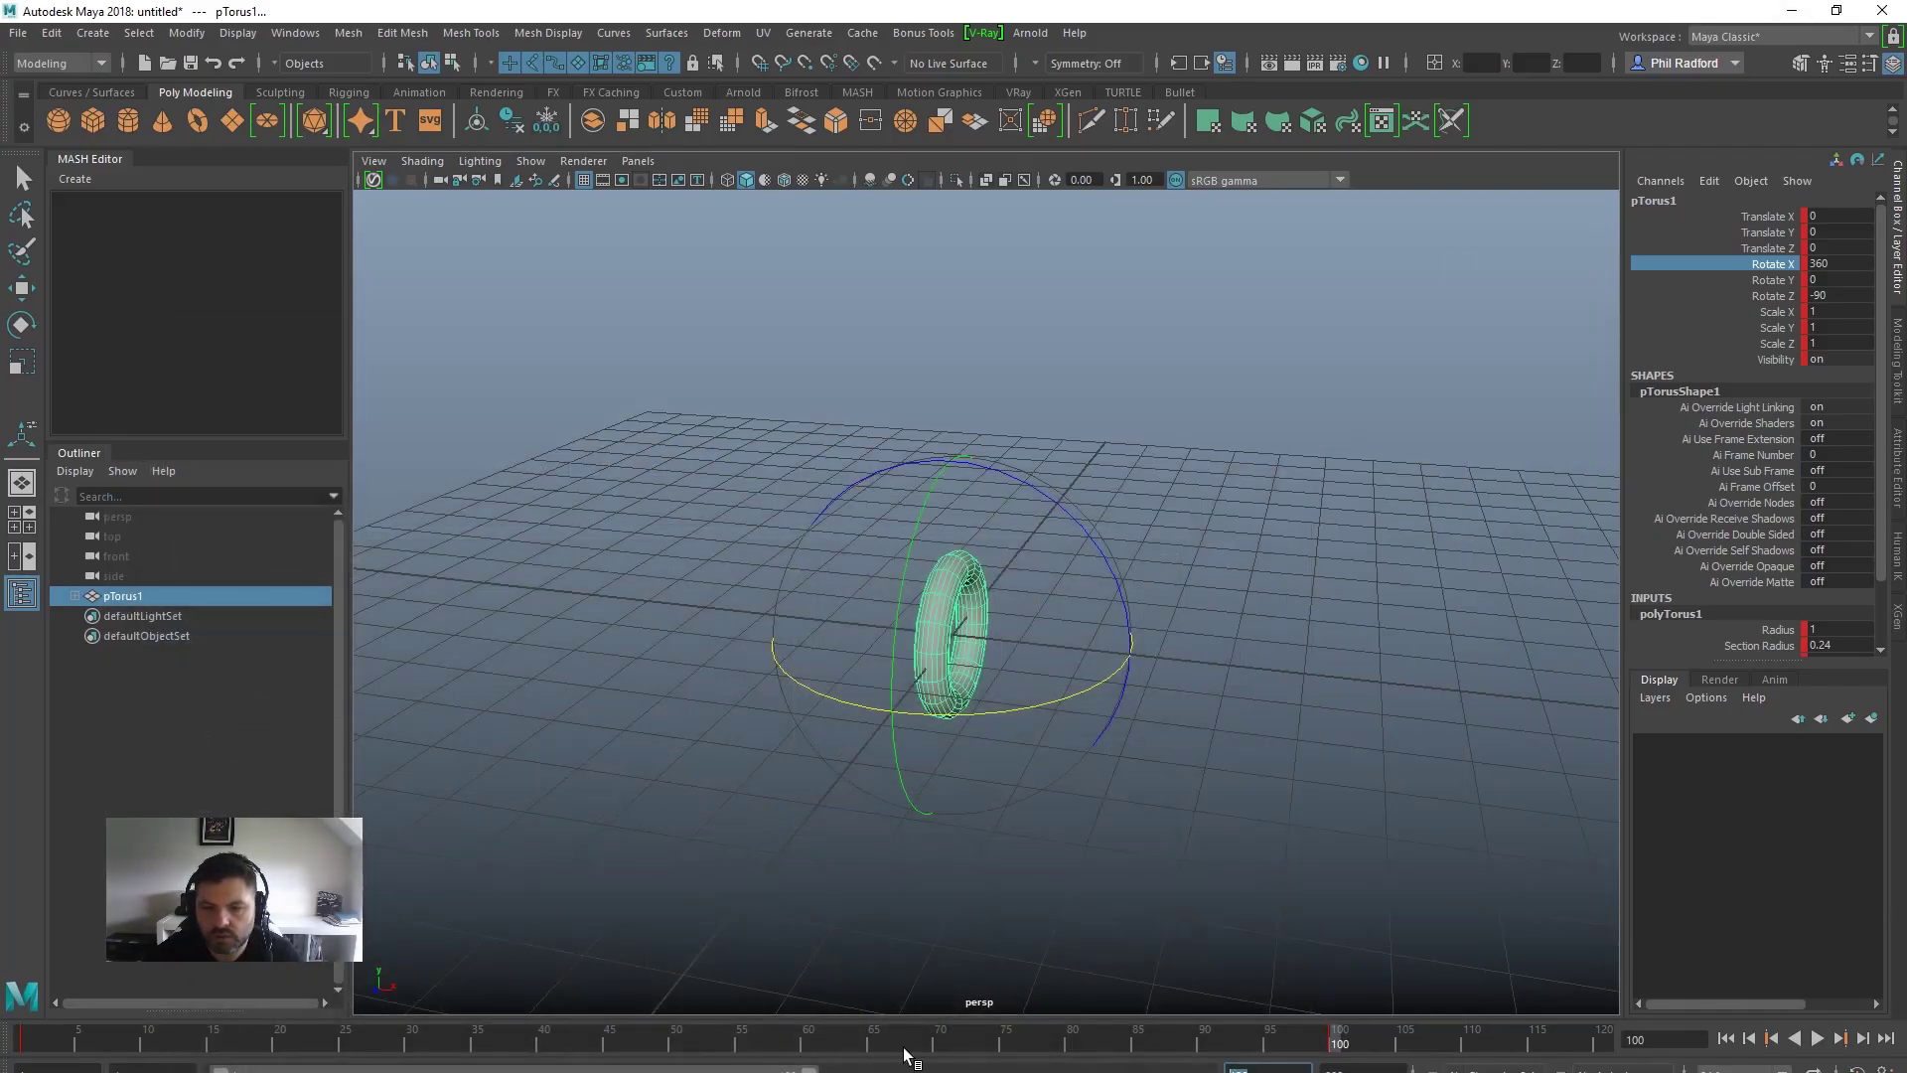
Extend the playback range well beyond frame 100 and play the torus rotation from the start to check that it loops
key("Return")
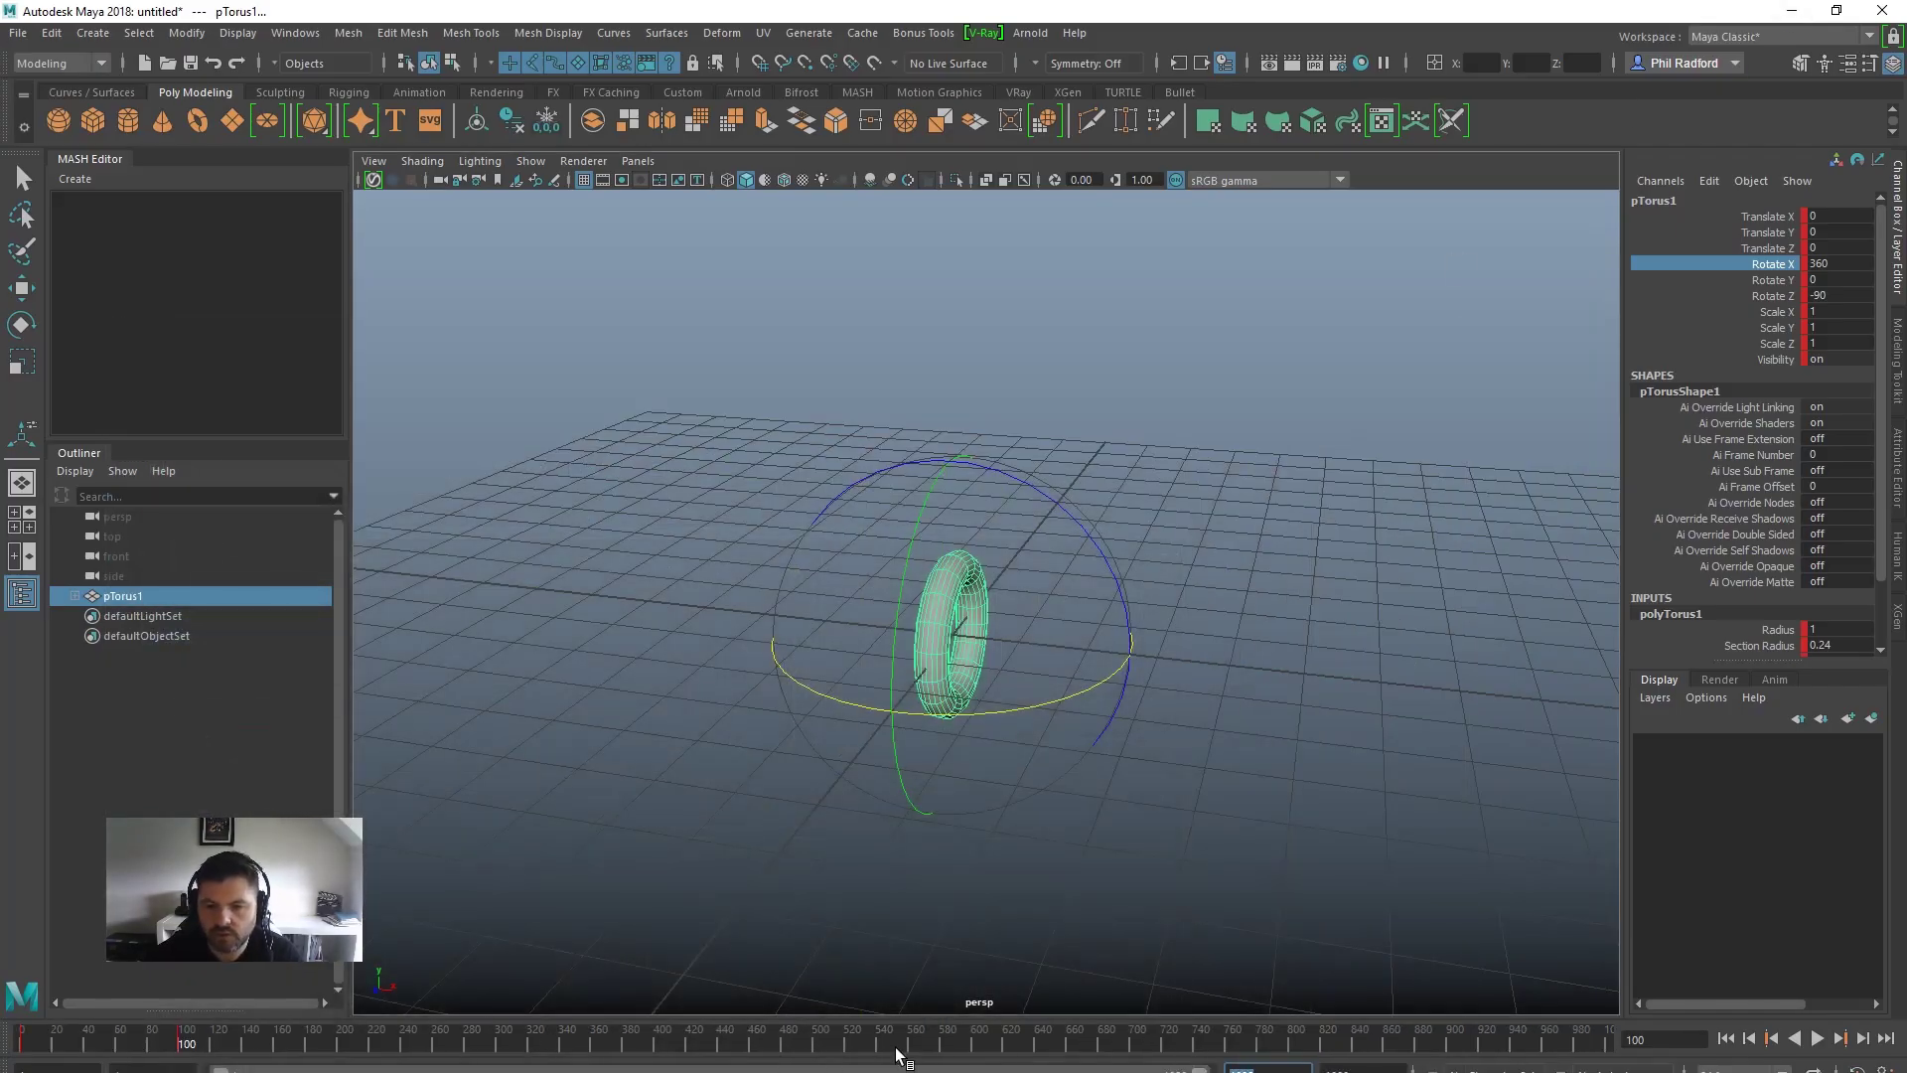
left_click(1724, 1044)
left_click(1817, 1040)
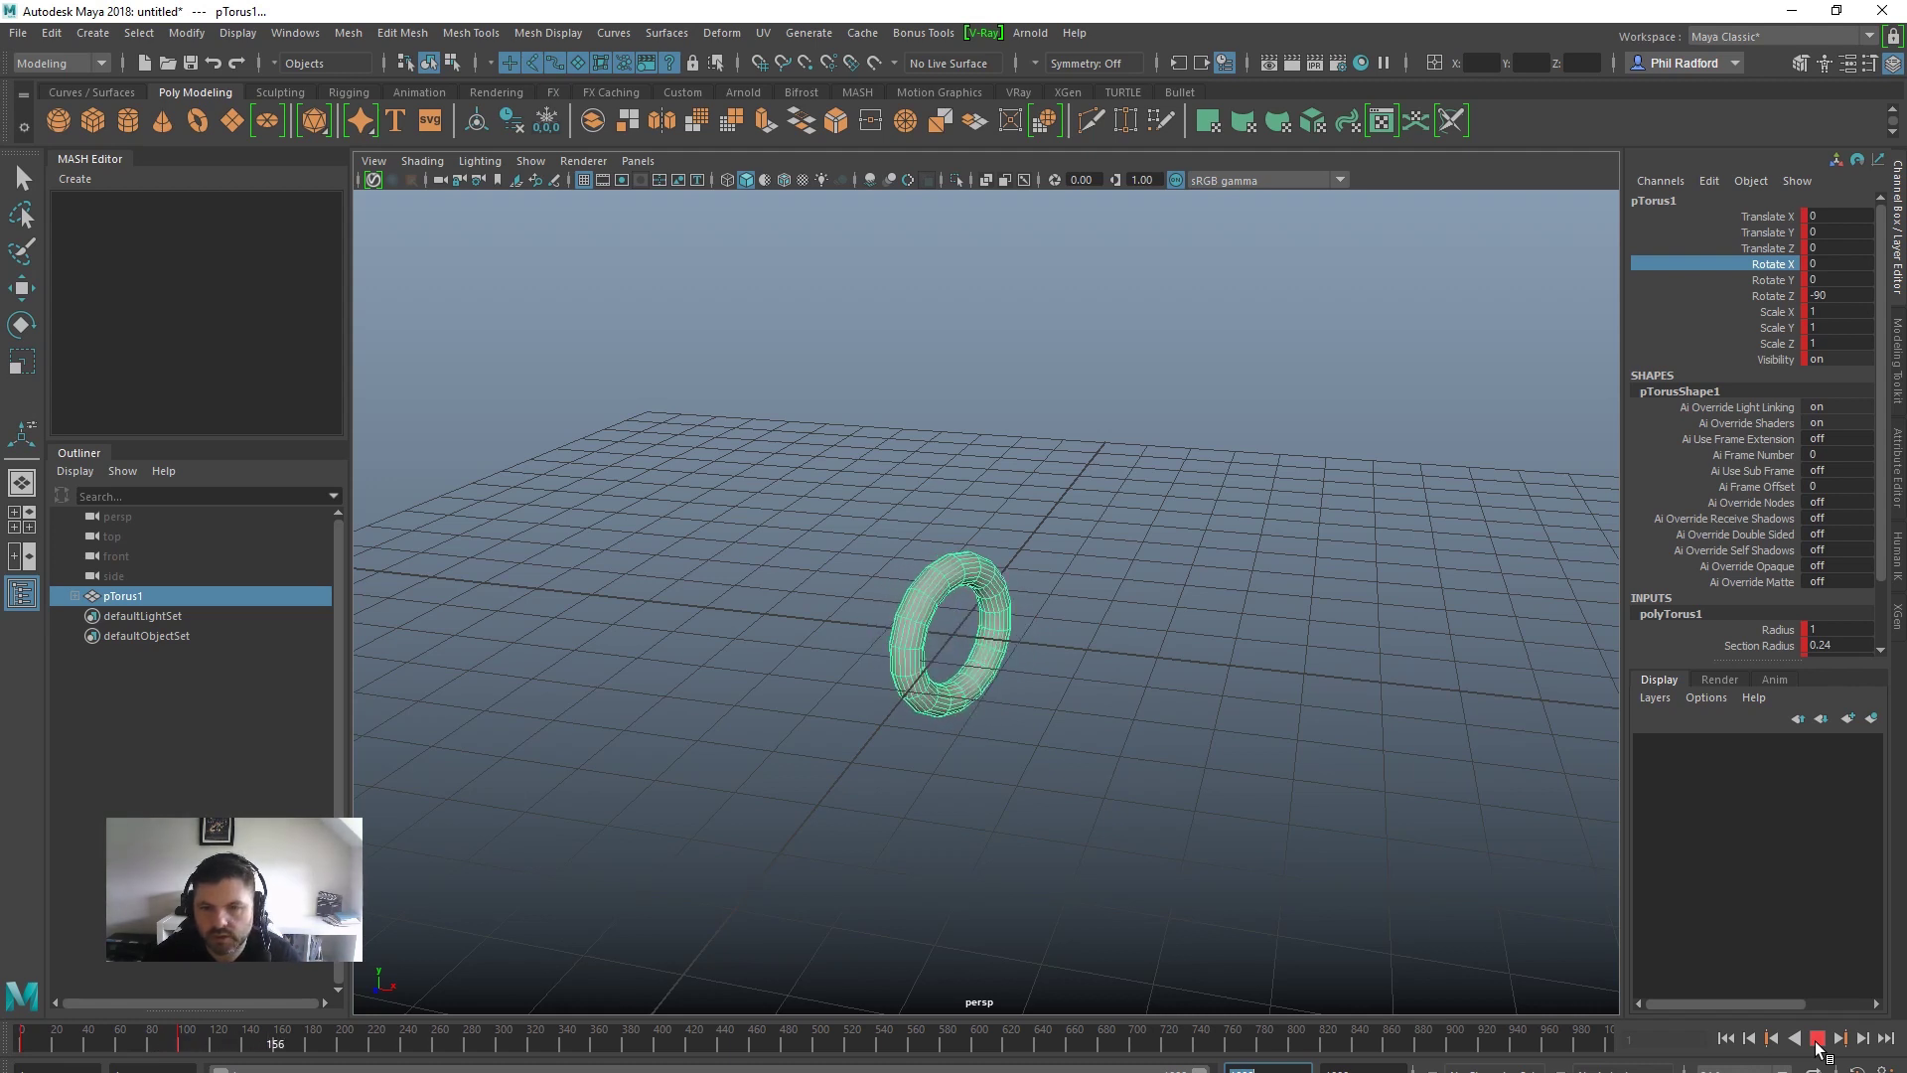
left_click(1817, 1039)
Switch to the FX menu set and create a Bifrost Aero simulation from the selected torus
left_click_drag(1307, 799, 1158, 801, "alt")
left_click_drag(822, 550, 839, 545, "alt")
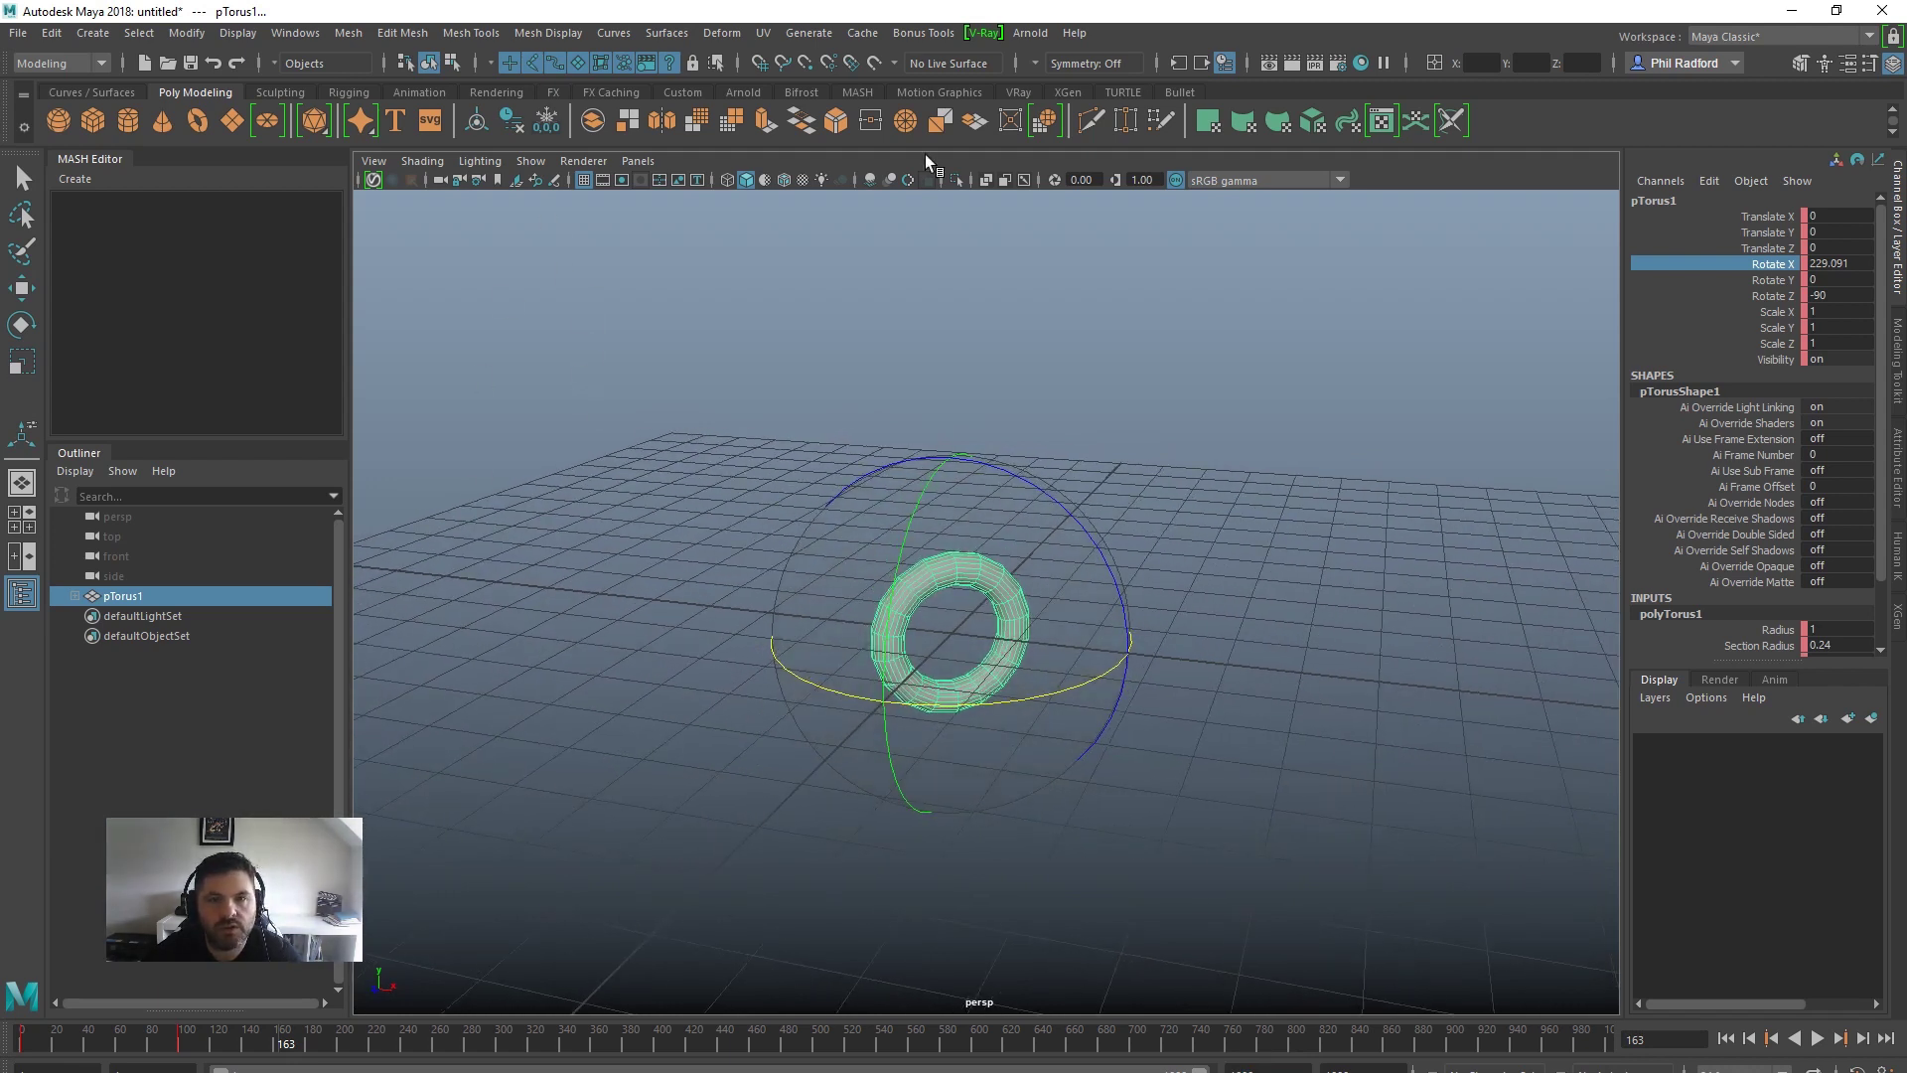
left_click(58, 62)
left_click(61, 147)
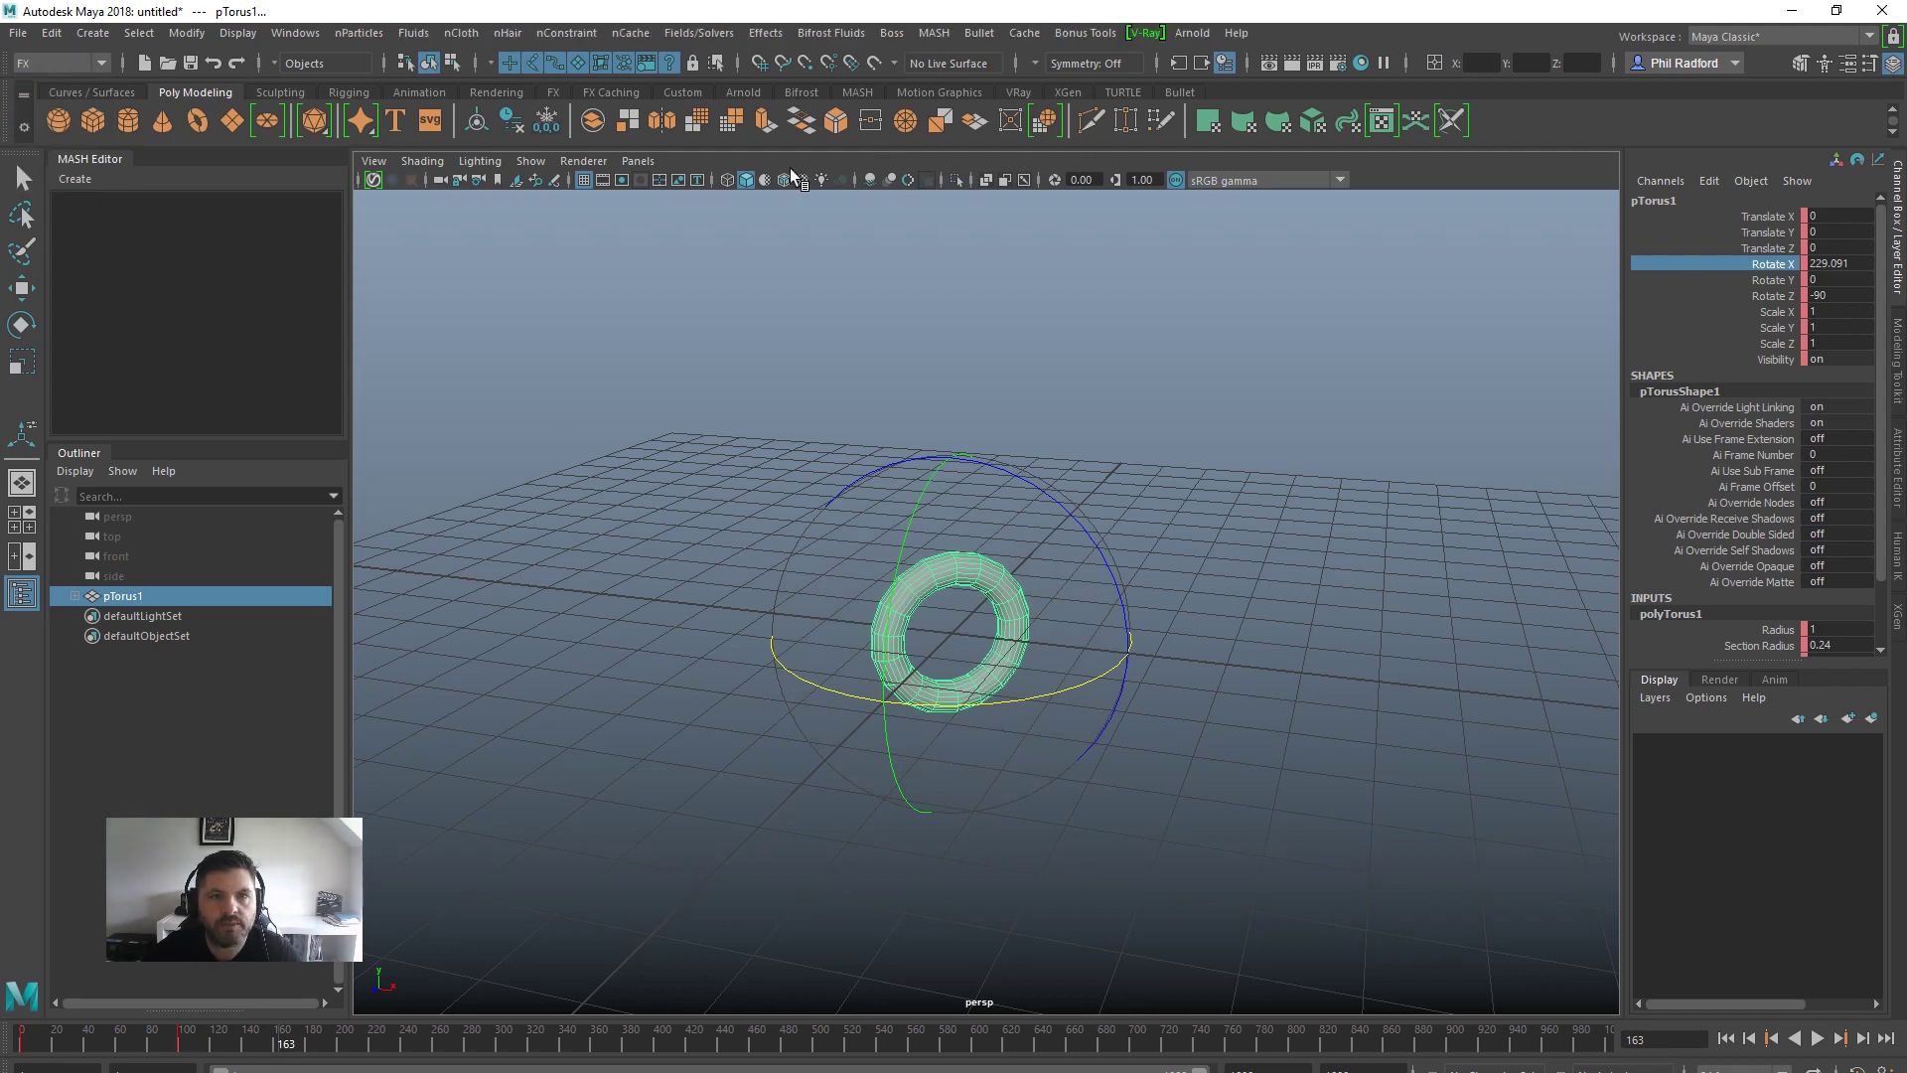
left_click(849, 36)
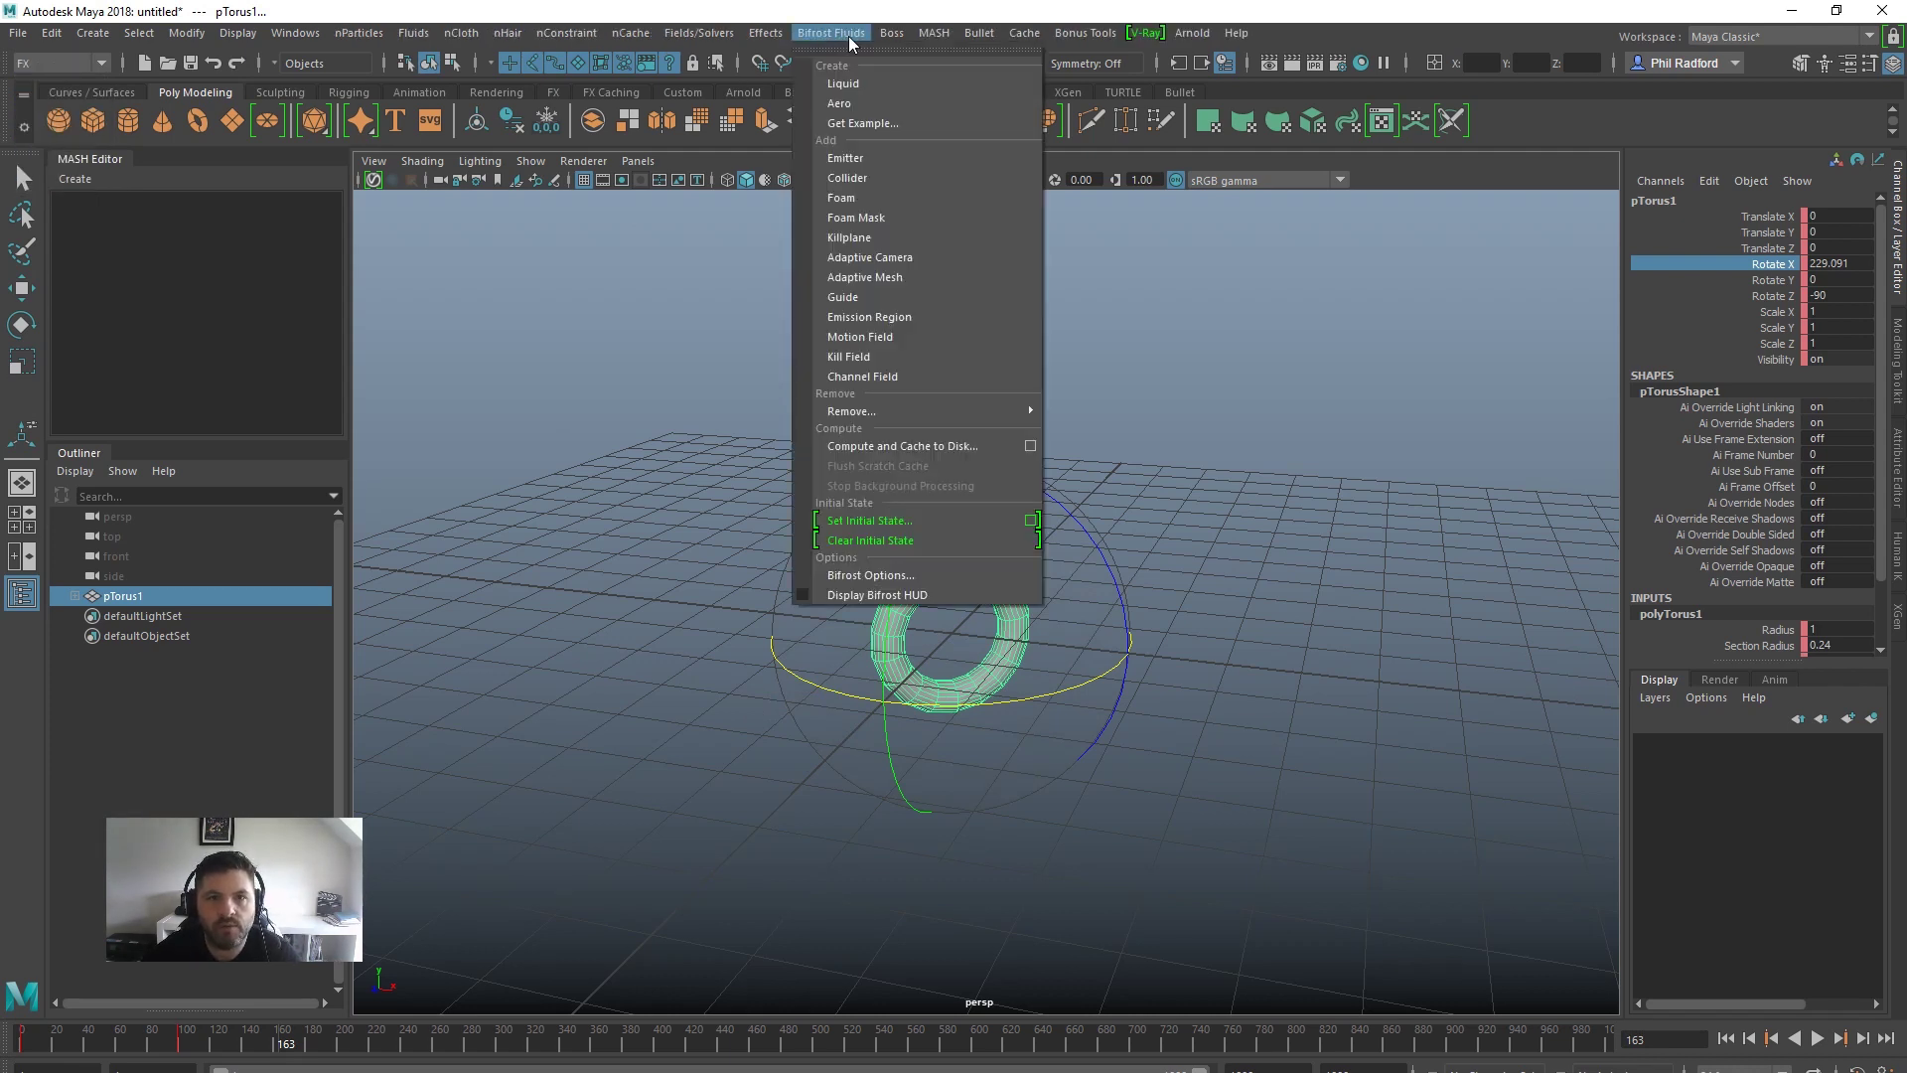
left_click_drag(874, 53, 1386, 201)
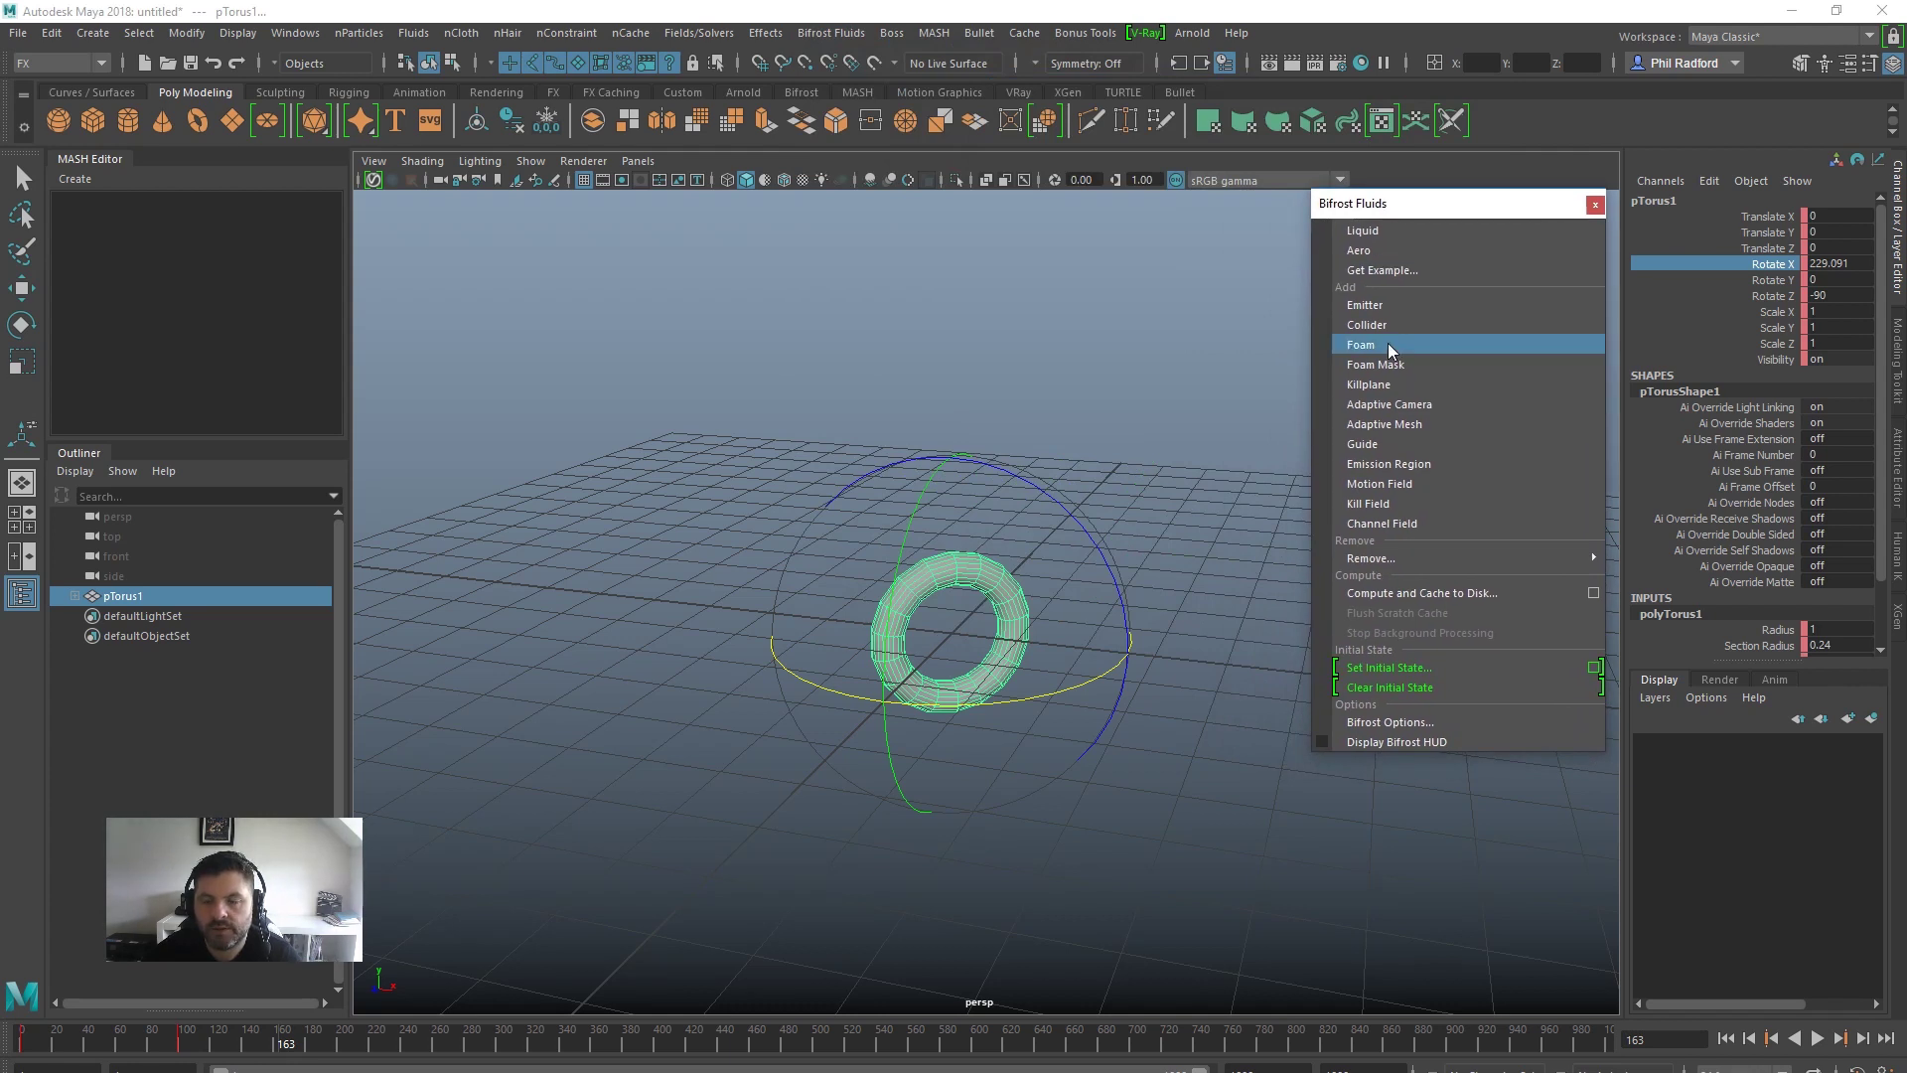
left_click(1403, 254)
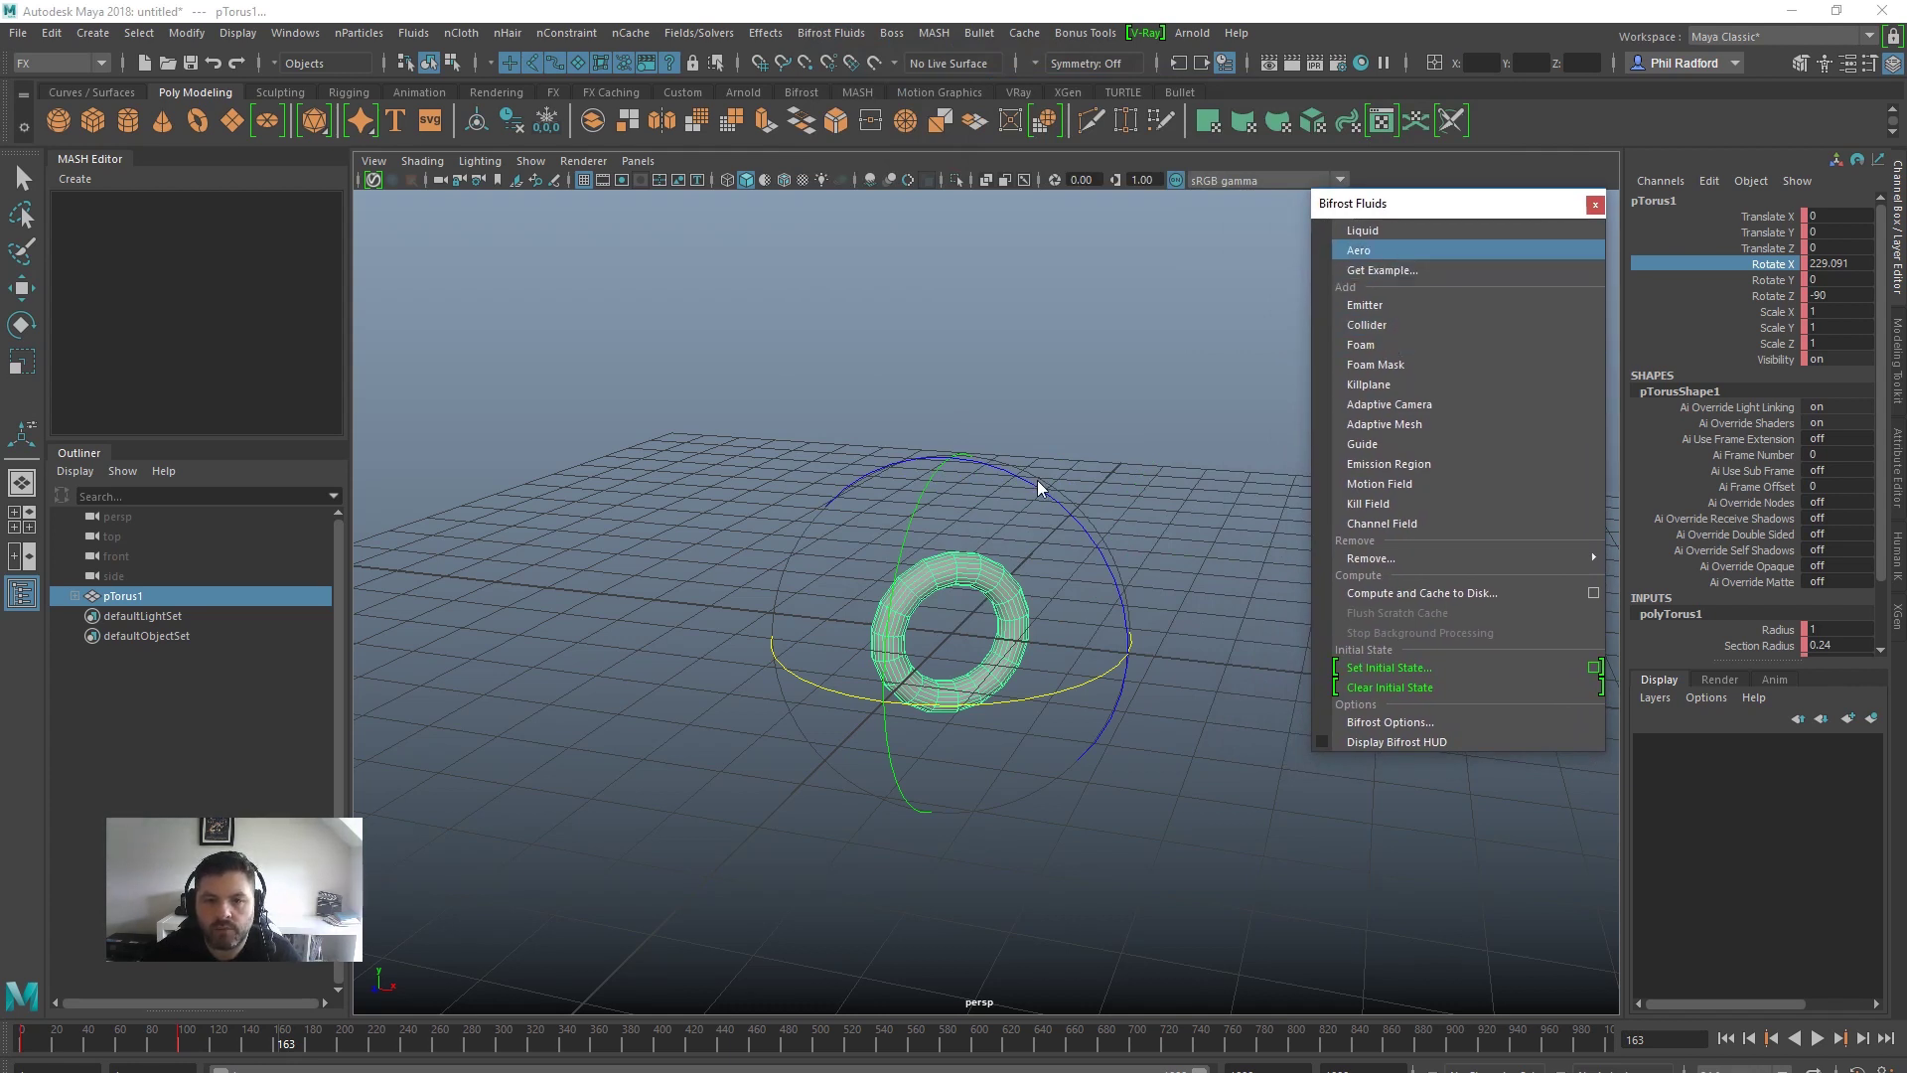
left_click_drag(1139, 556, 915, 628, "alt")
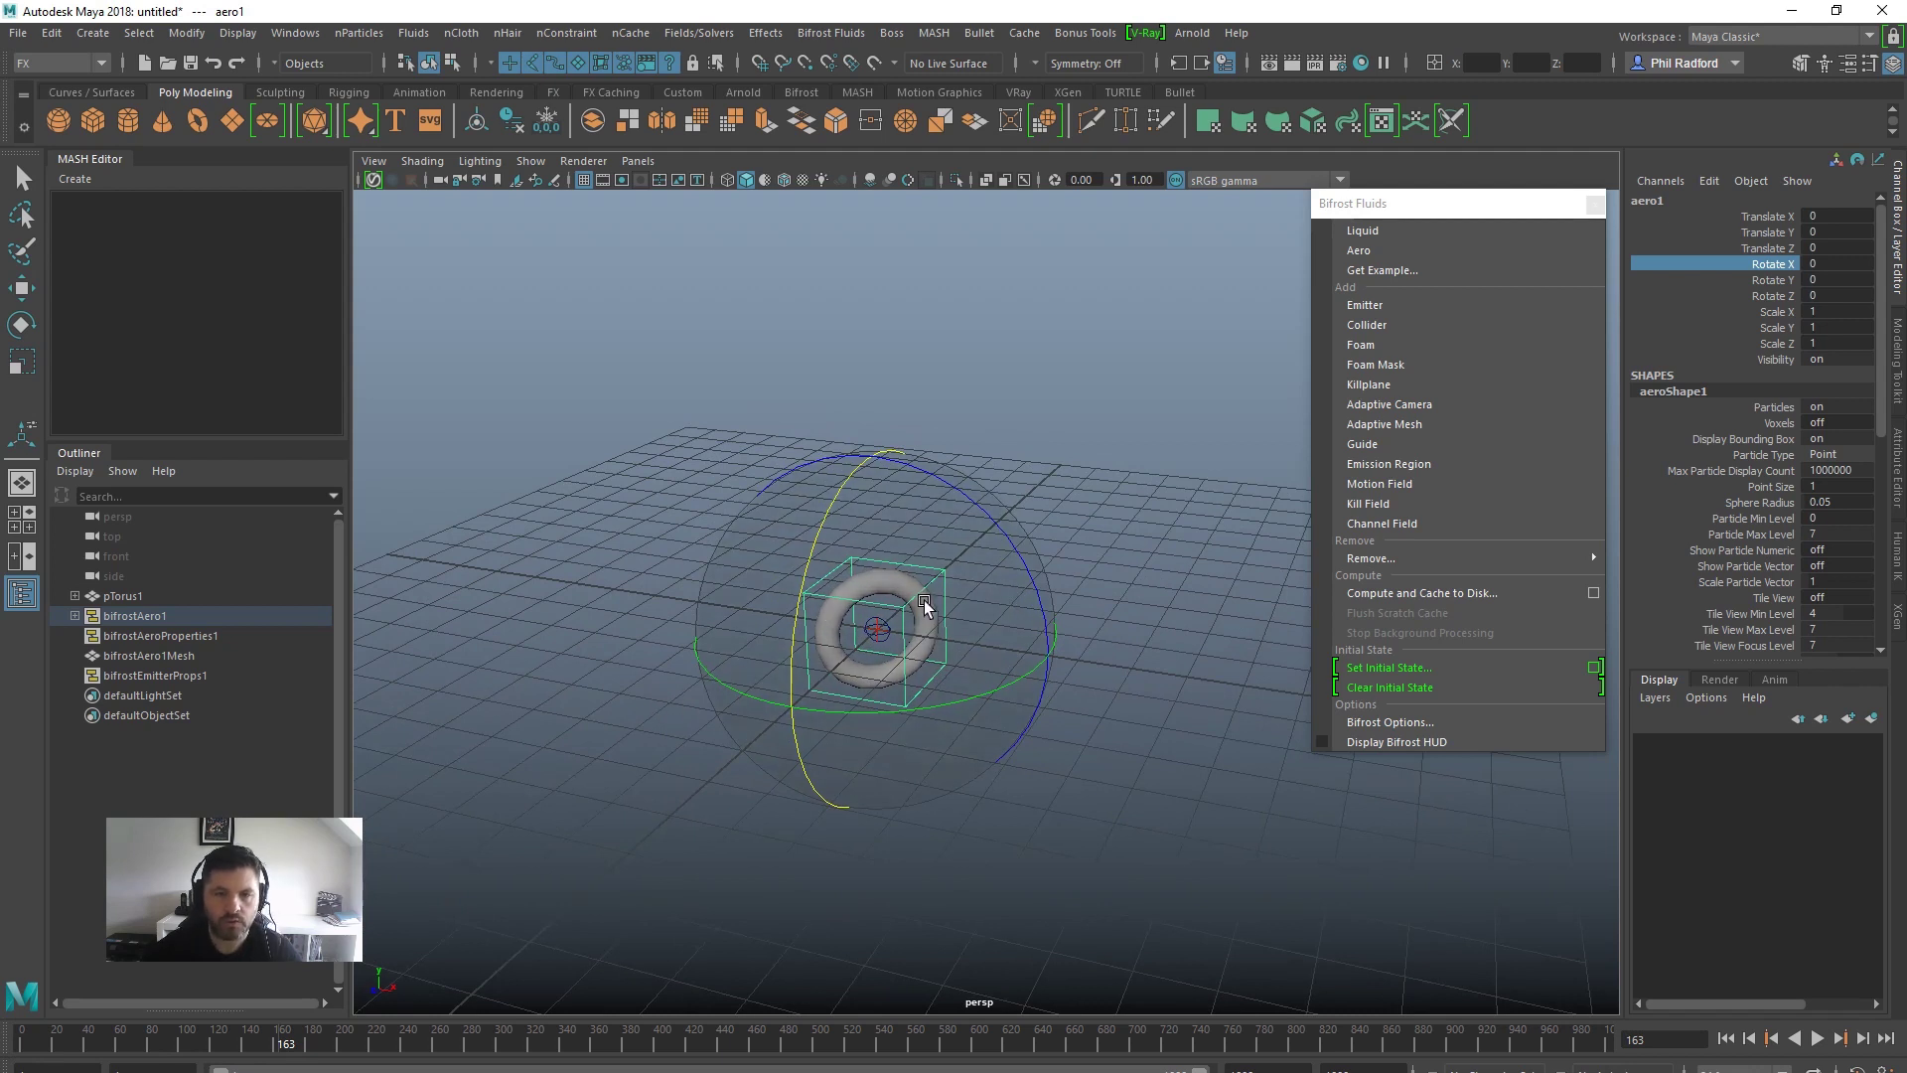
left_click_drag(876, 622, 1173, 613, "alt")
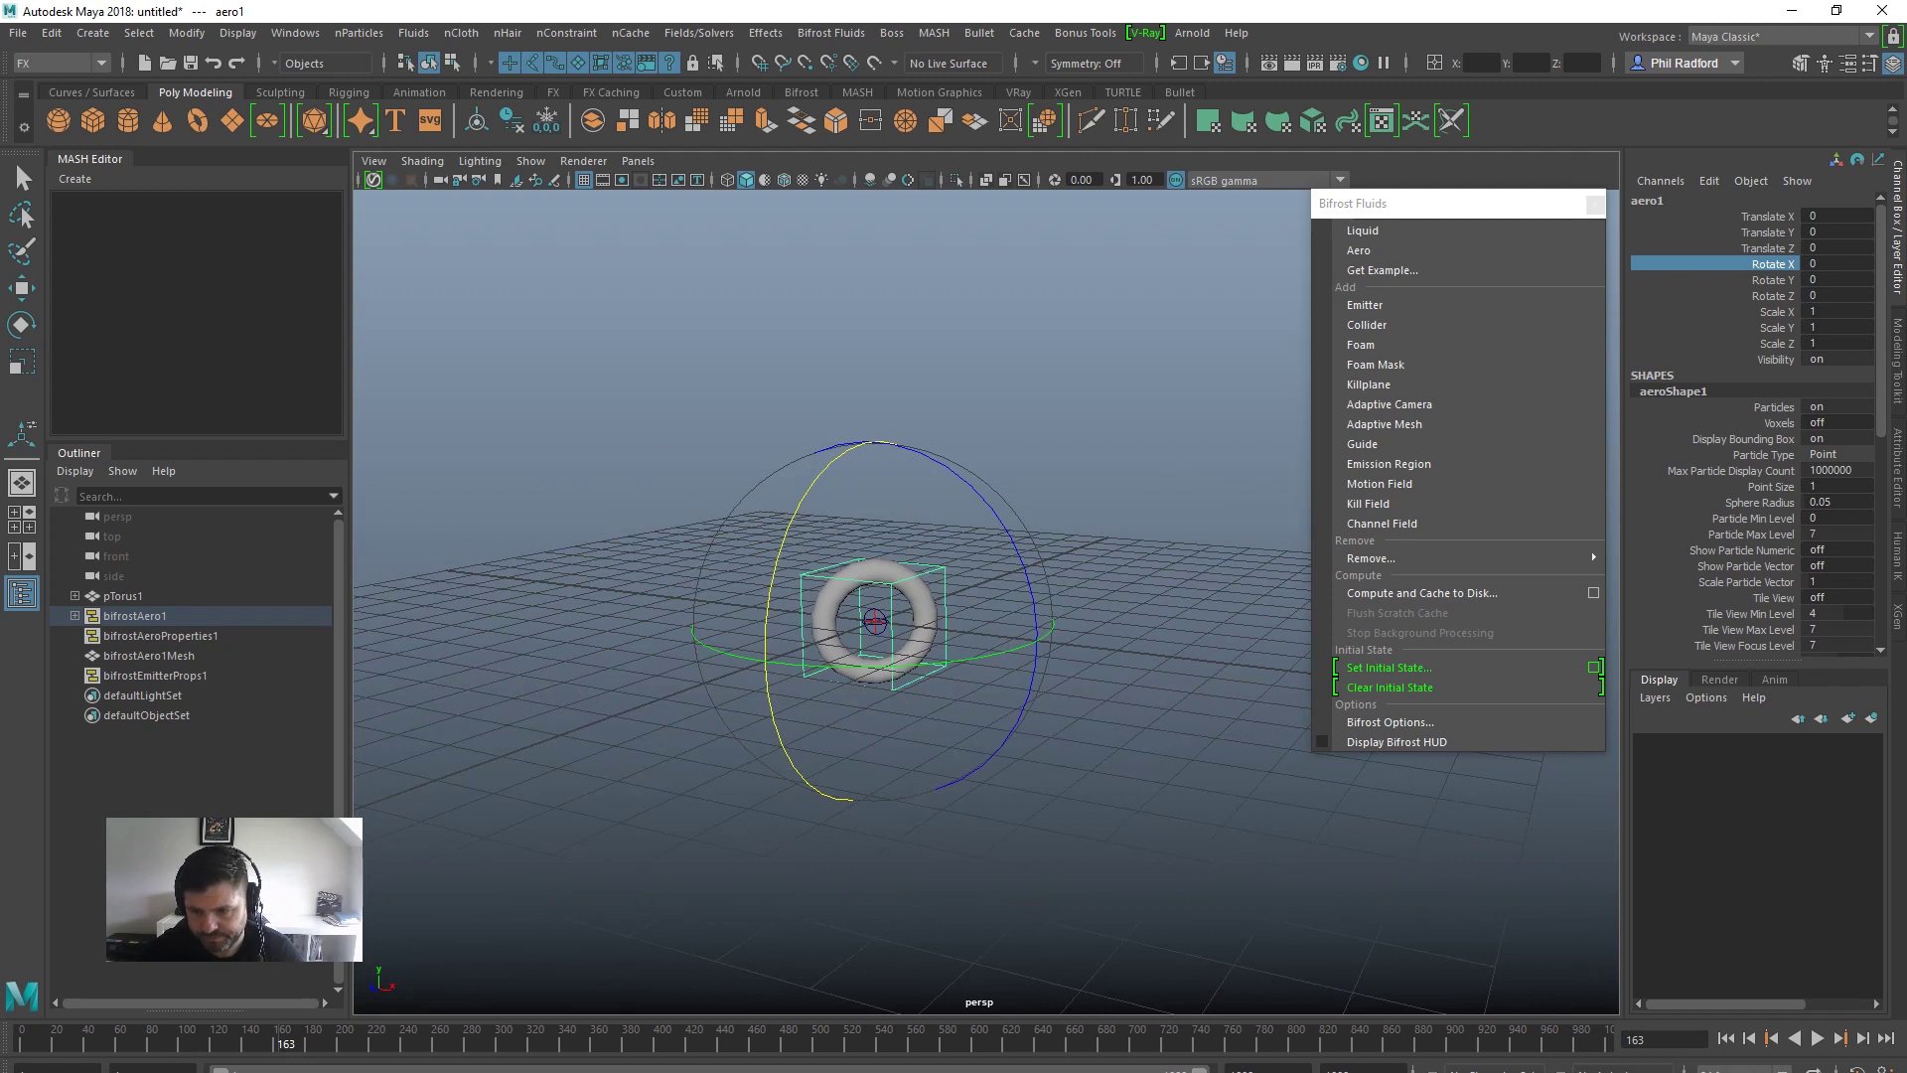
Return to the first frame and set the playback range's end frame to 150
left_click(1729, 1042)
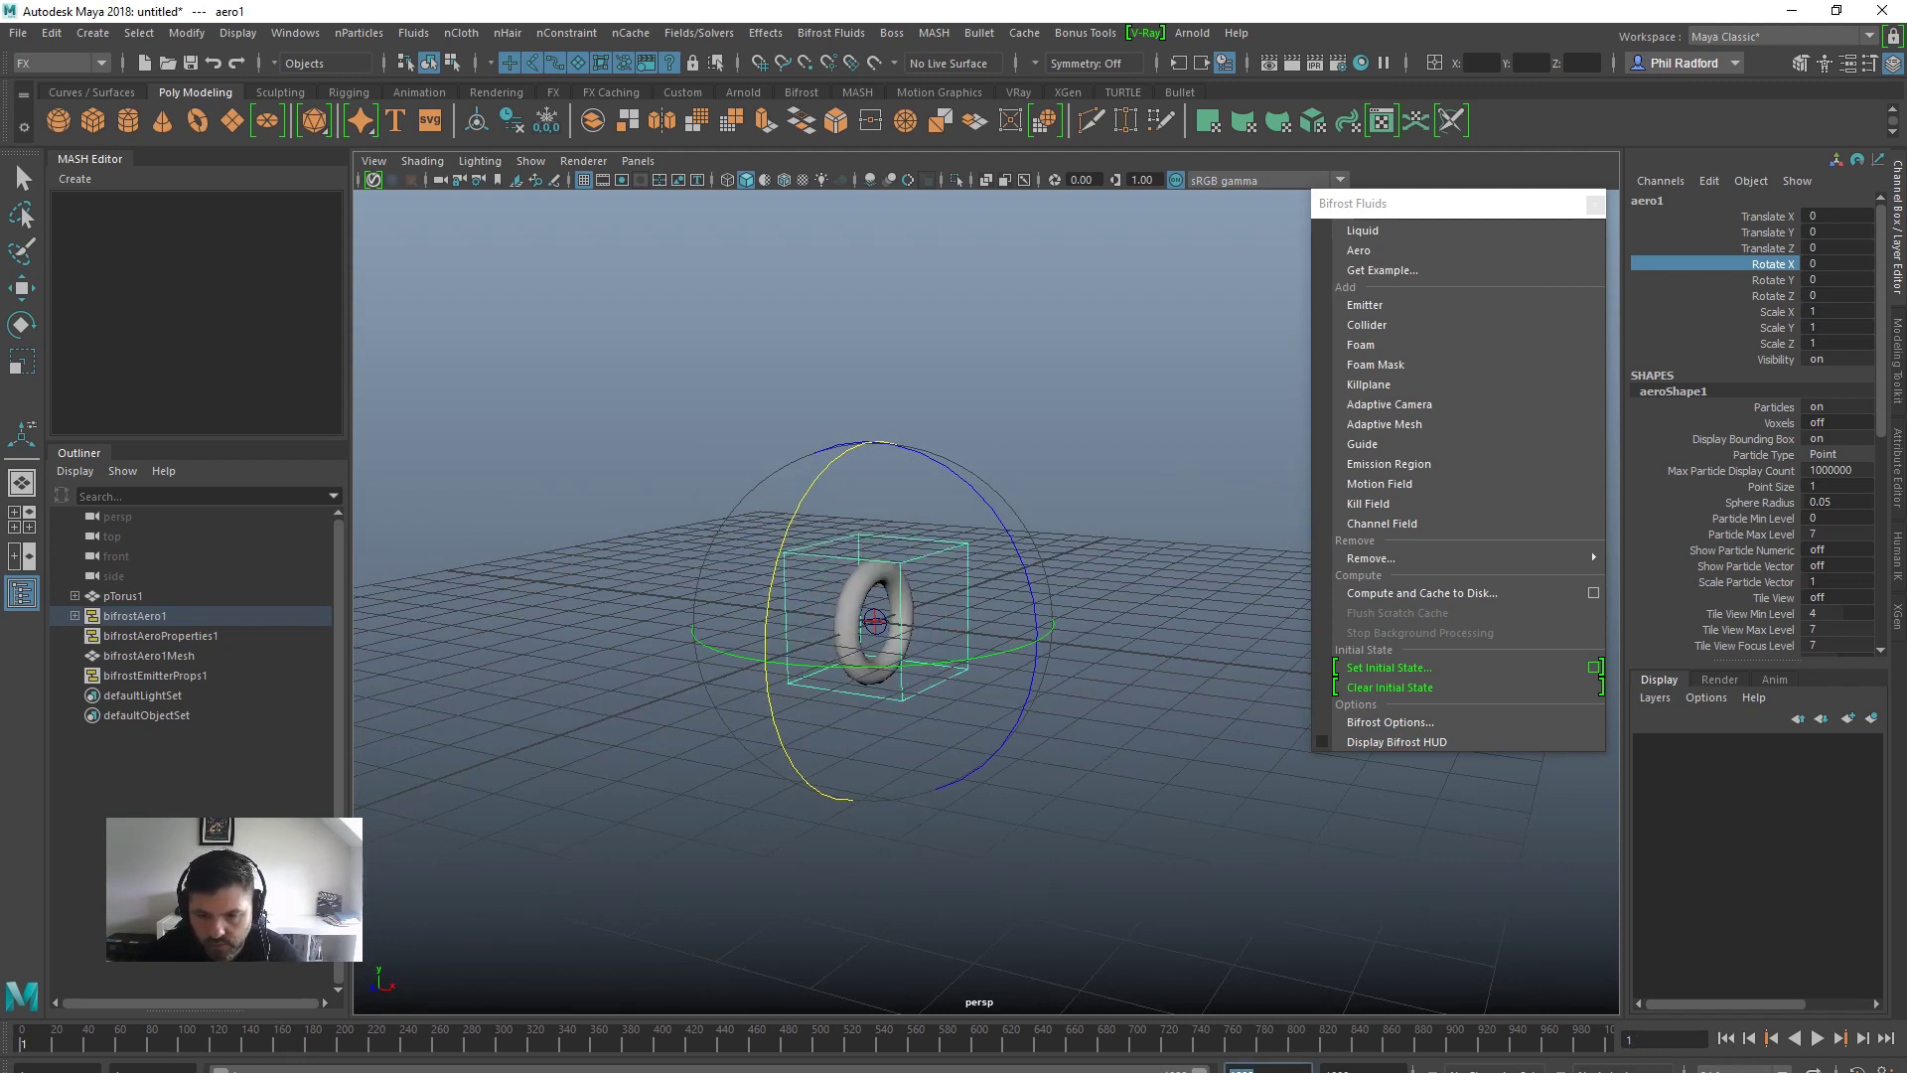
type("150")
key("Return")
left_click_drag(902, 797, 1030, 860, "alt")
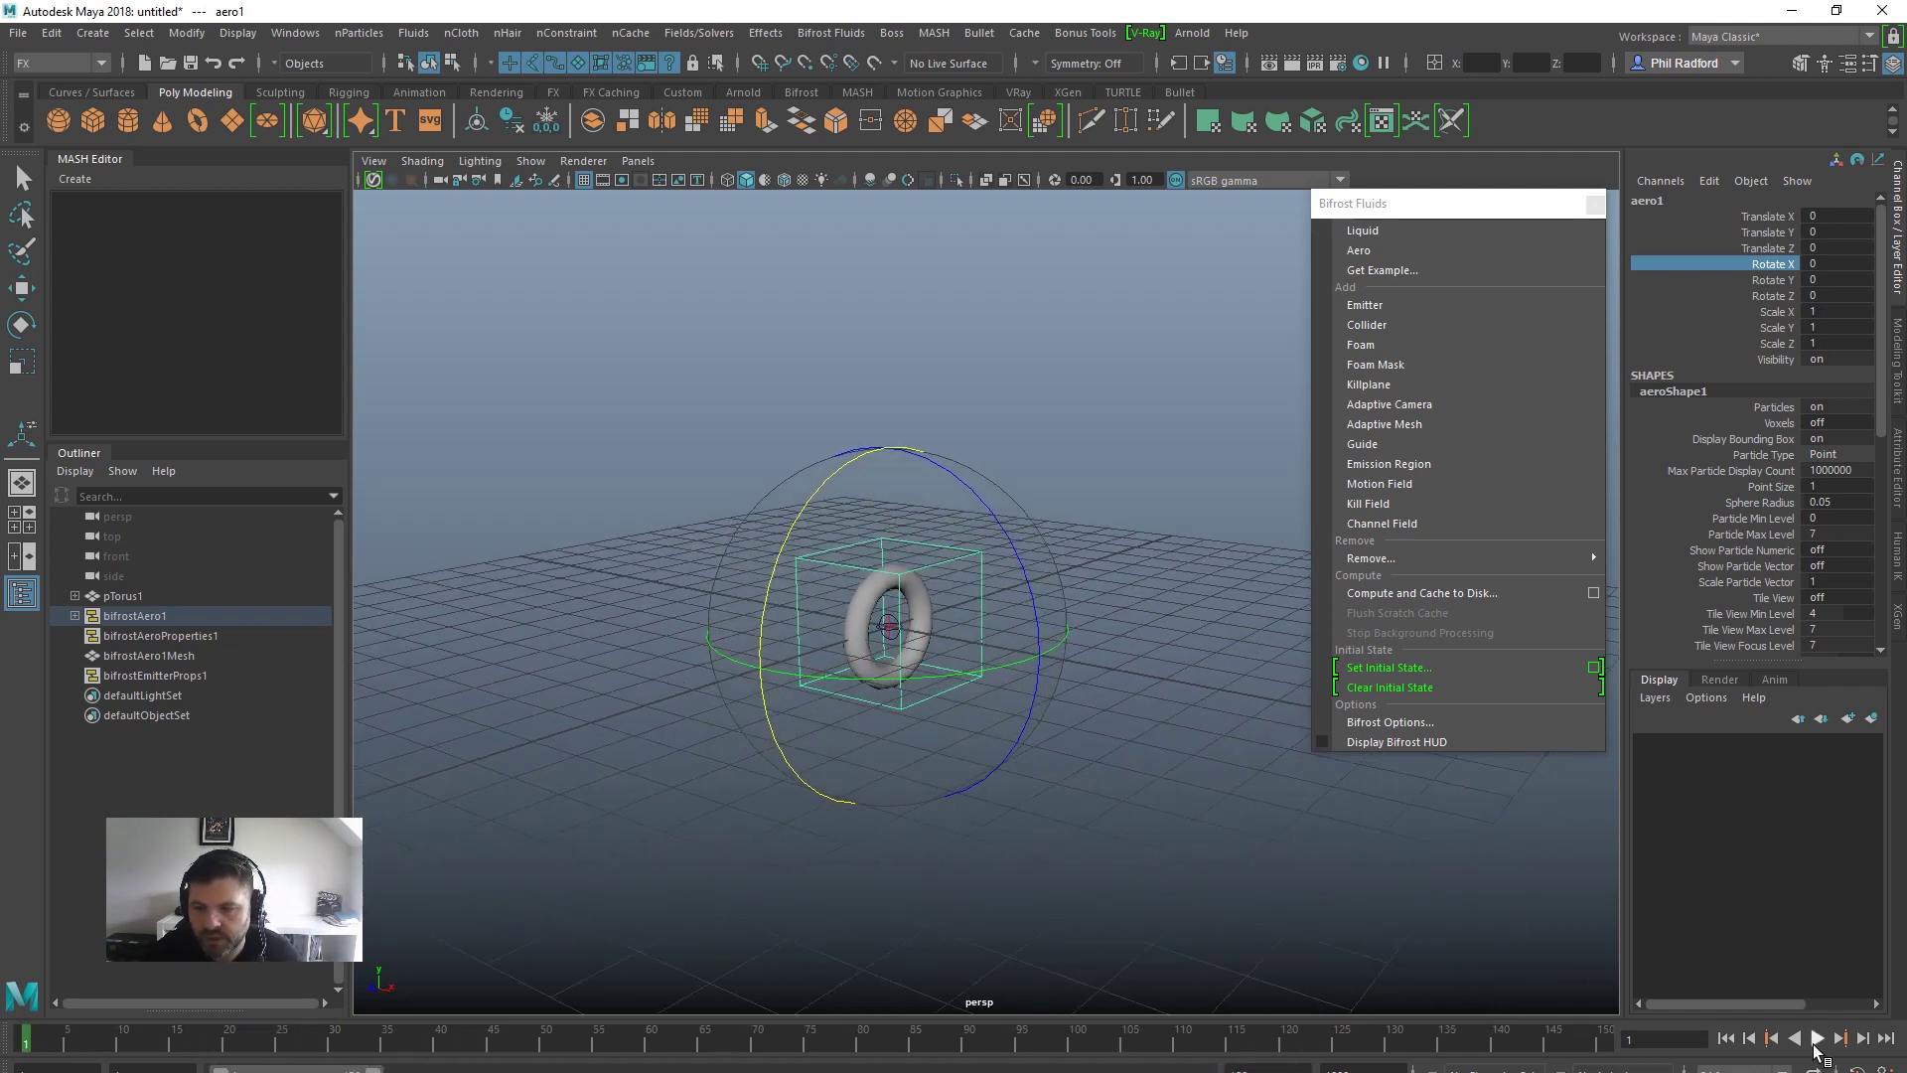
Play the aero simulation to frame 50, stop it, and examine the particles rising from the torus
left_click(1817, 1041)
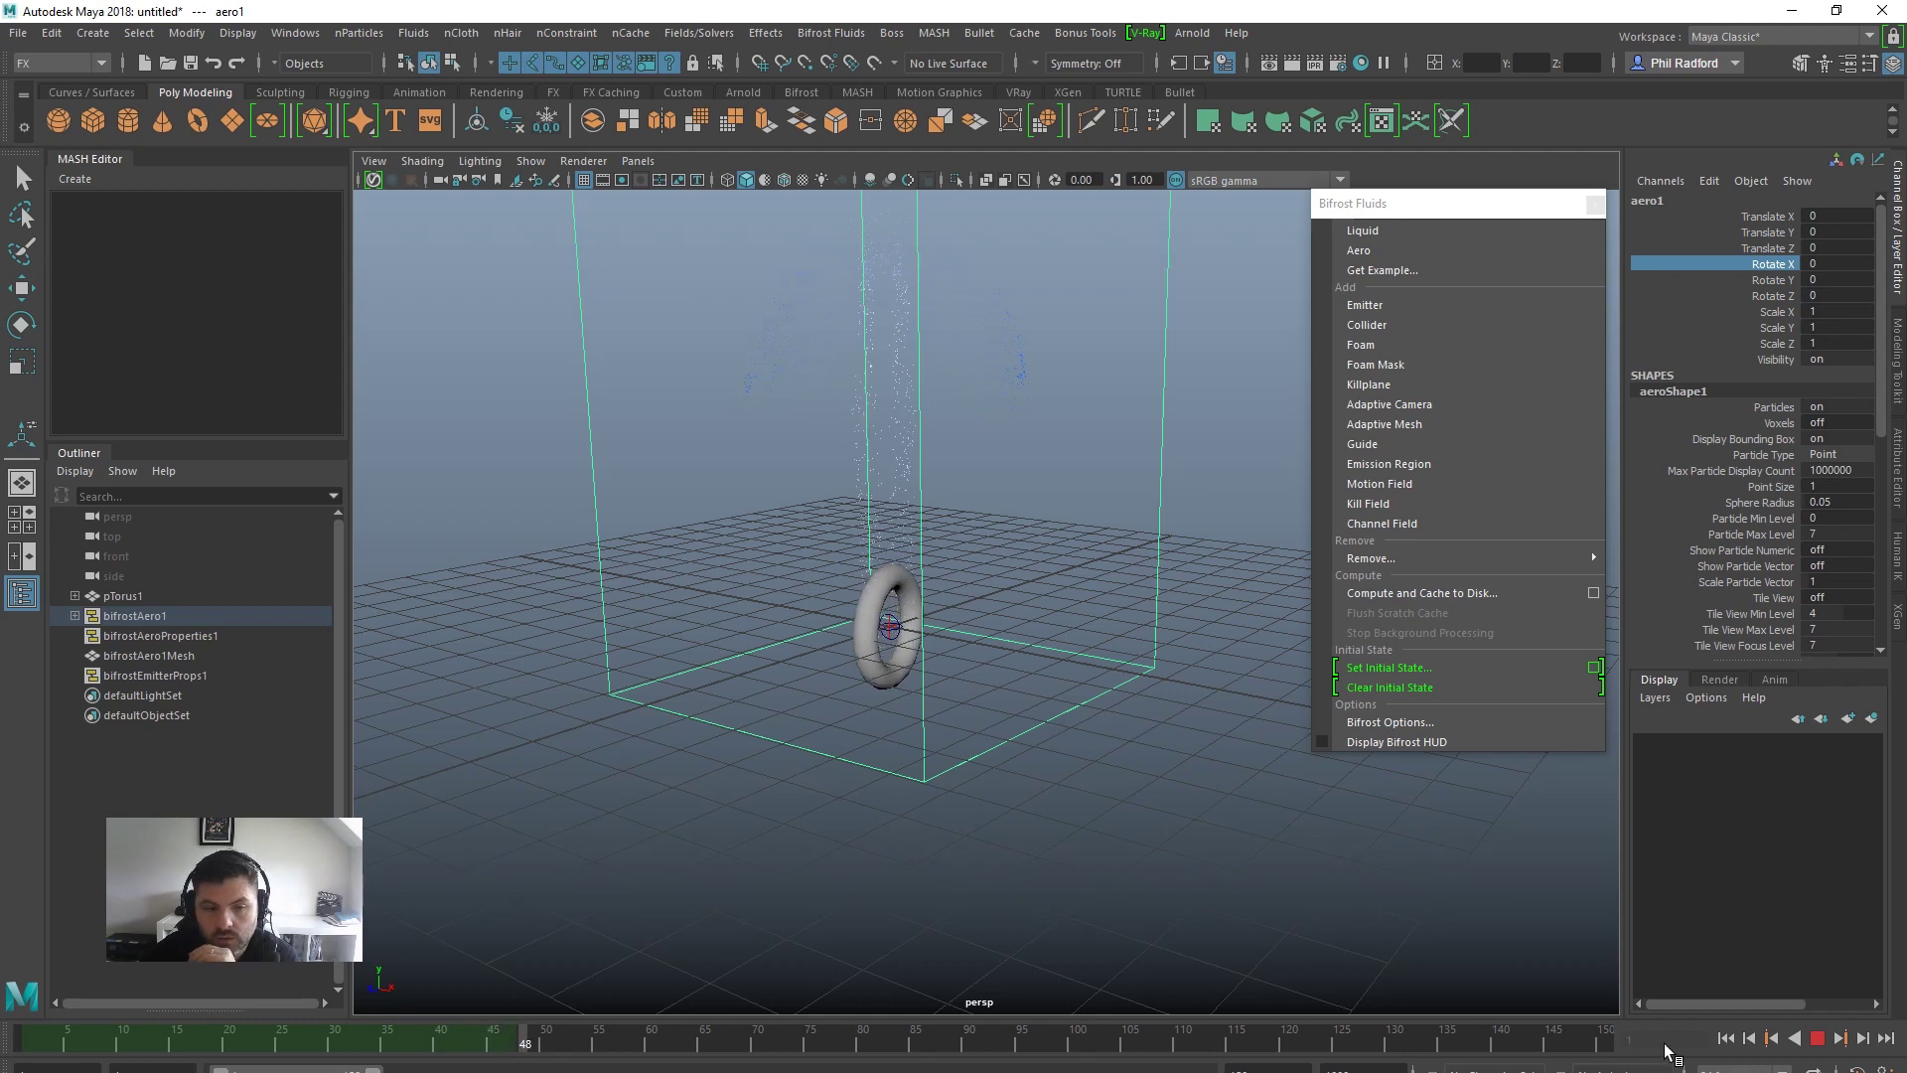
key("Escape")
key("e")
middle_click_drag(1027, 518, 1069, 621, "alt")
left_click_drag(1069, 621, 1043, 661, "alt")
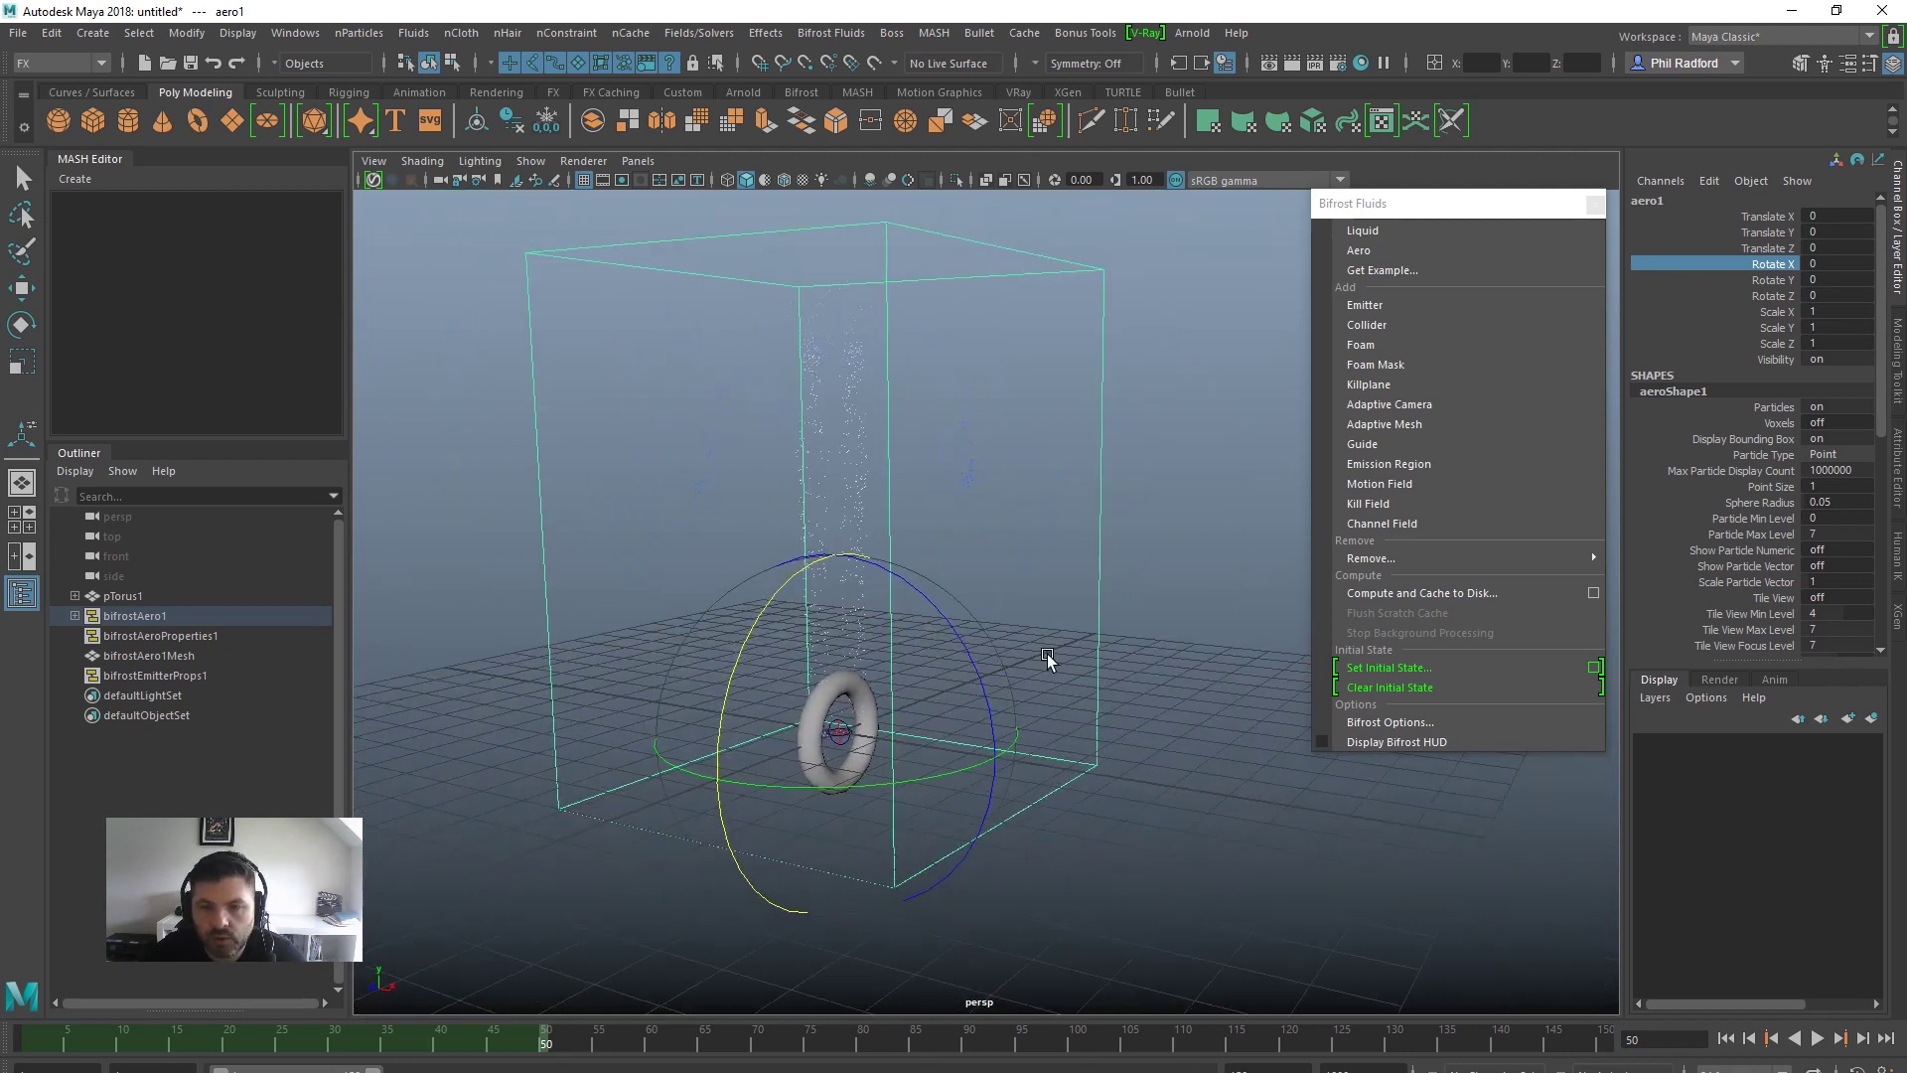
Close the floating Bifrost Fluids menu, set the aero container's Master Voxel Size to 0.35, and replay the simulation from frame 1
left_click(1594, 204)
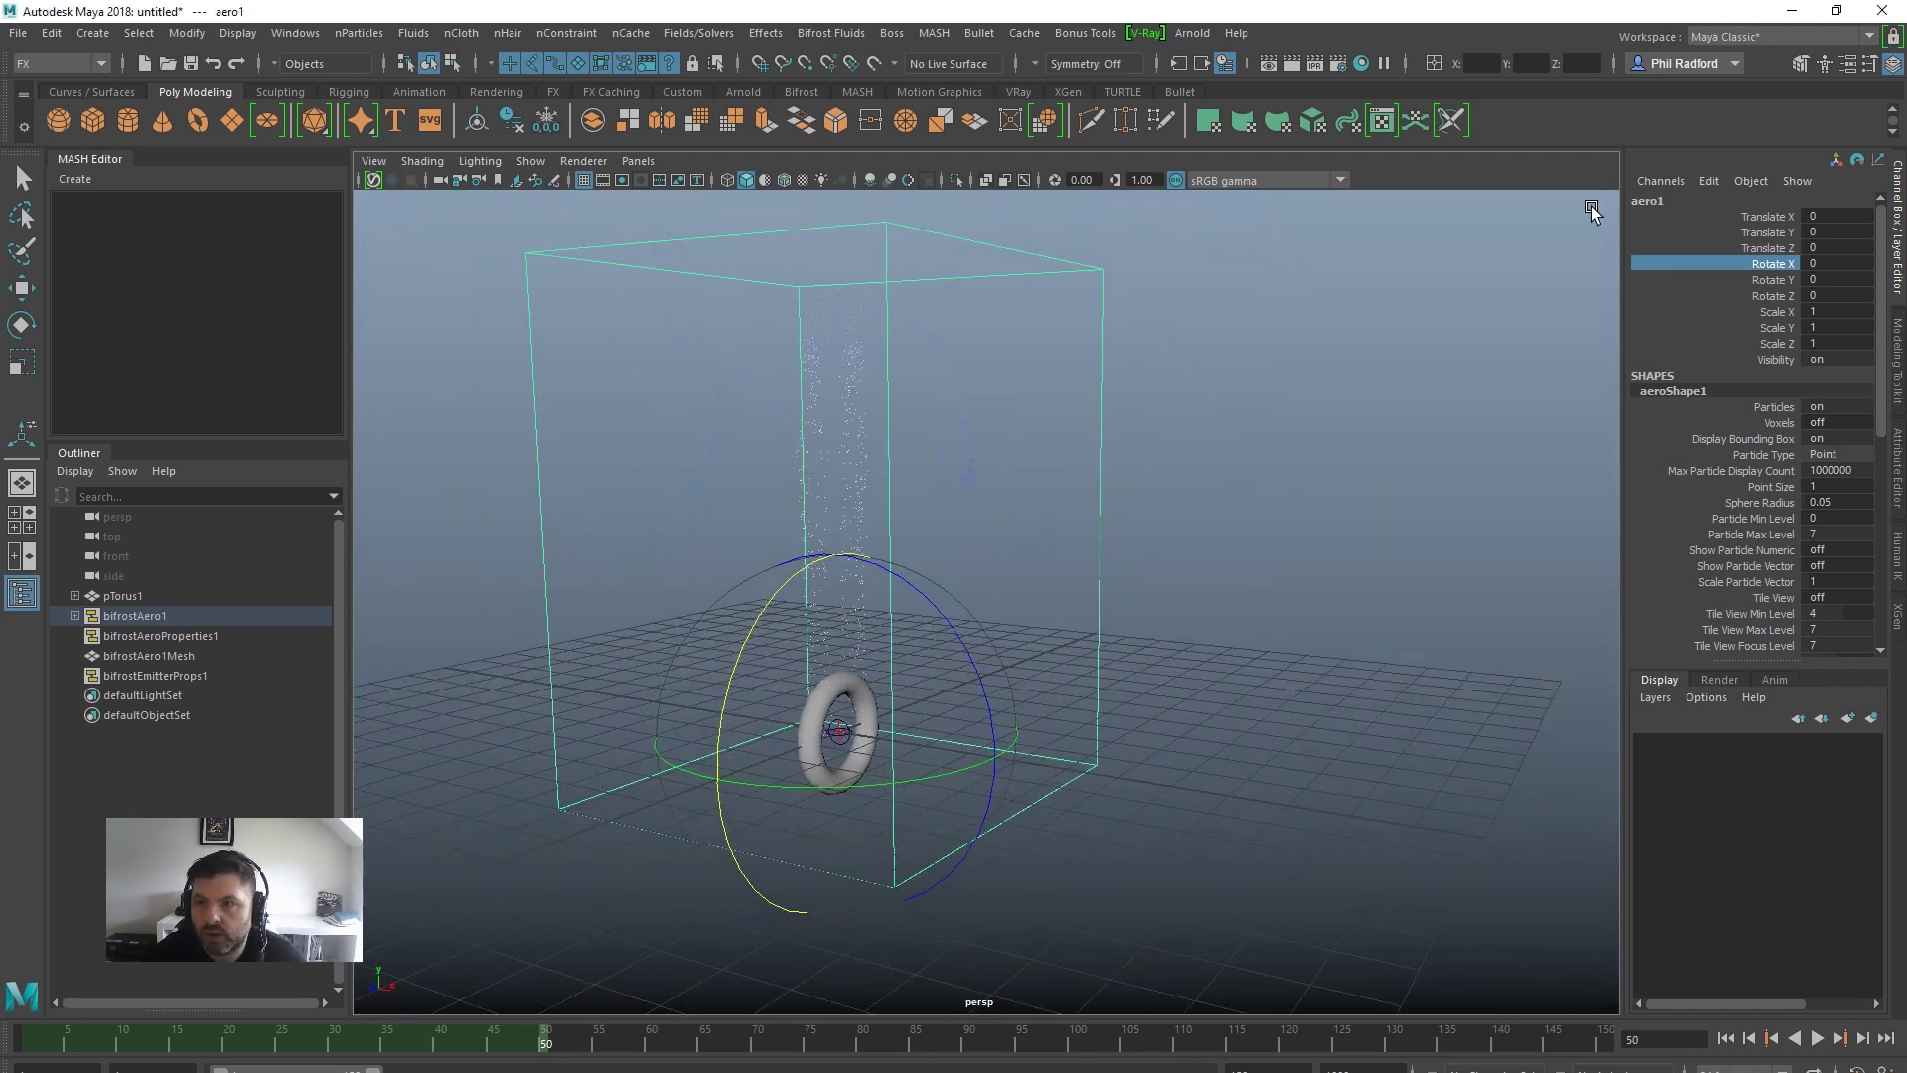
key("ctrl+a")
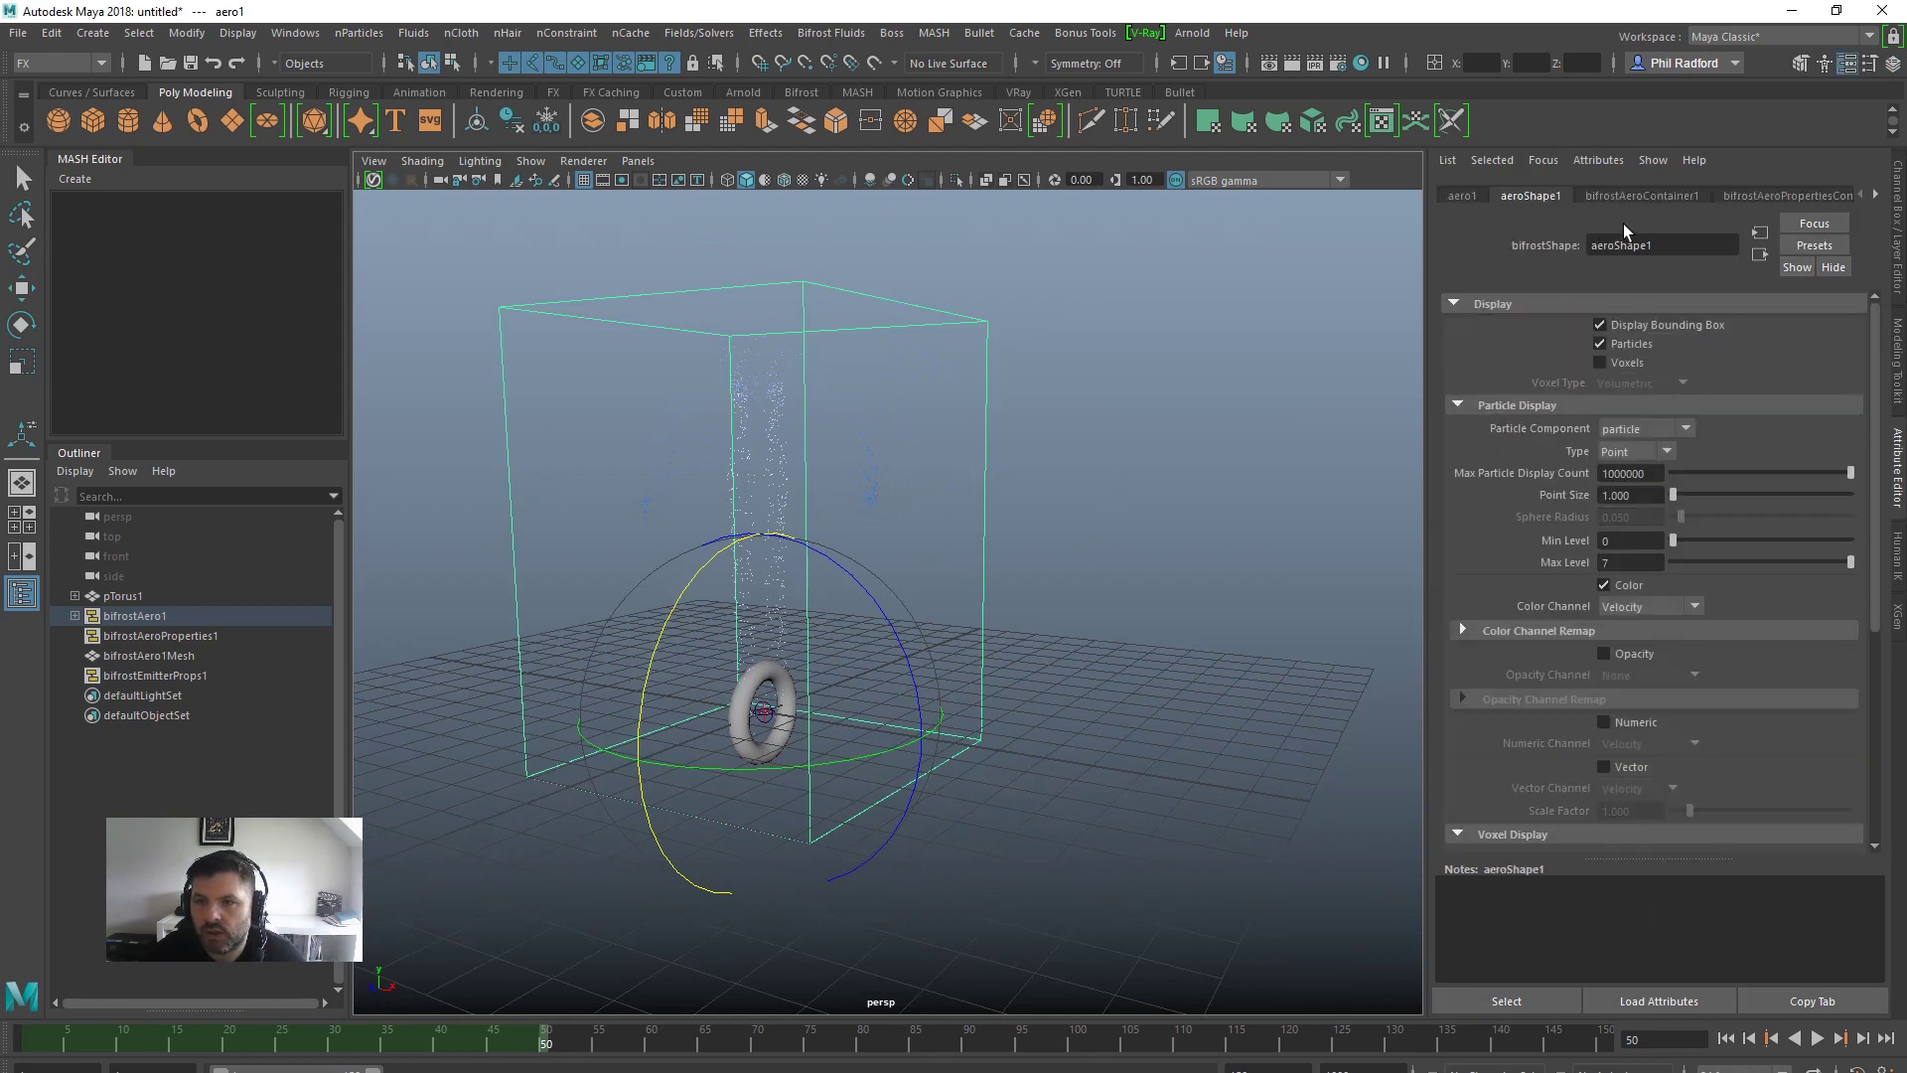
left_click(1786, 194)
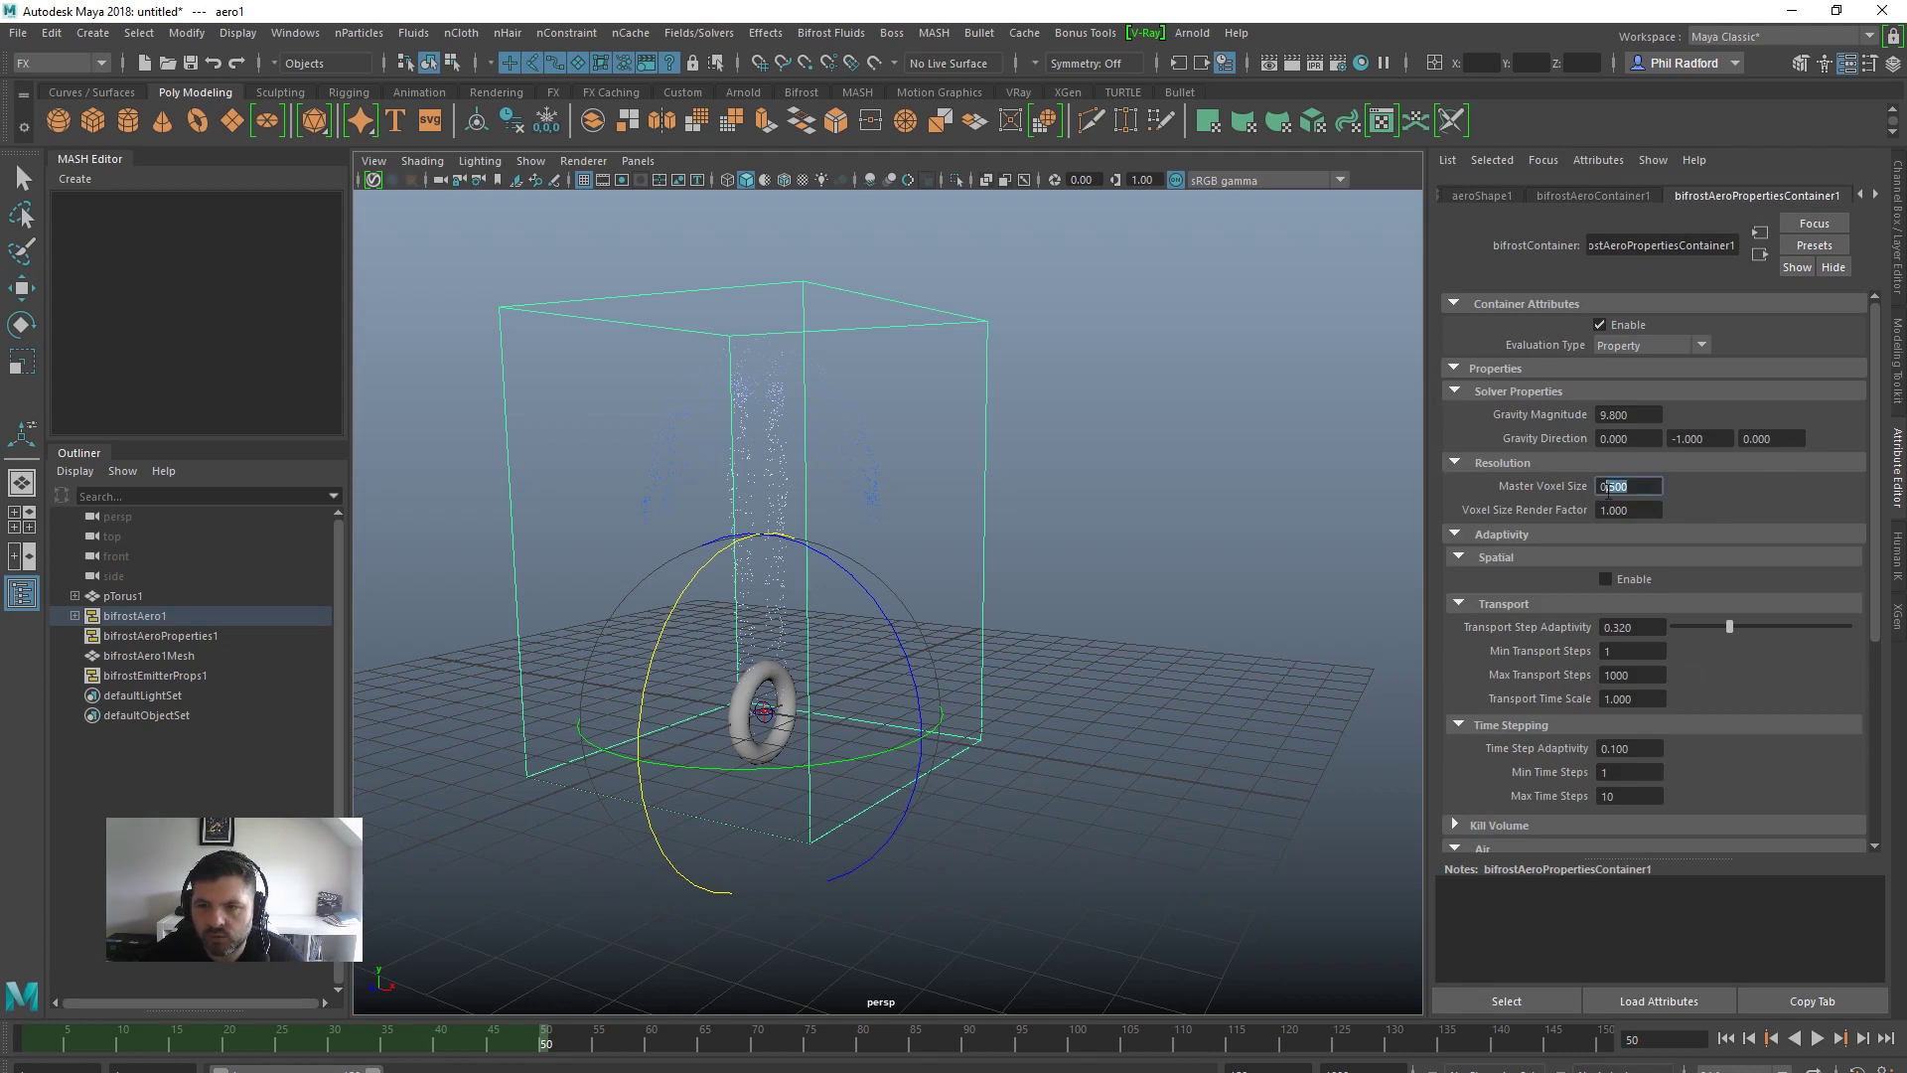
type("35")
key("Return")
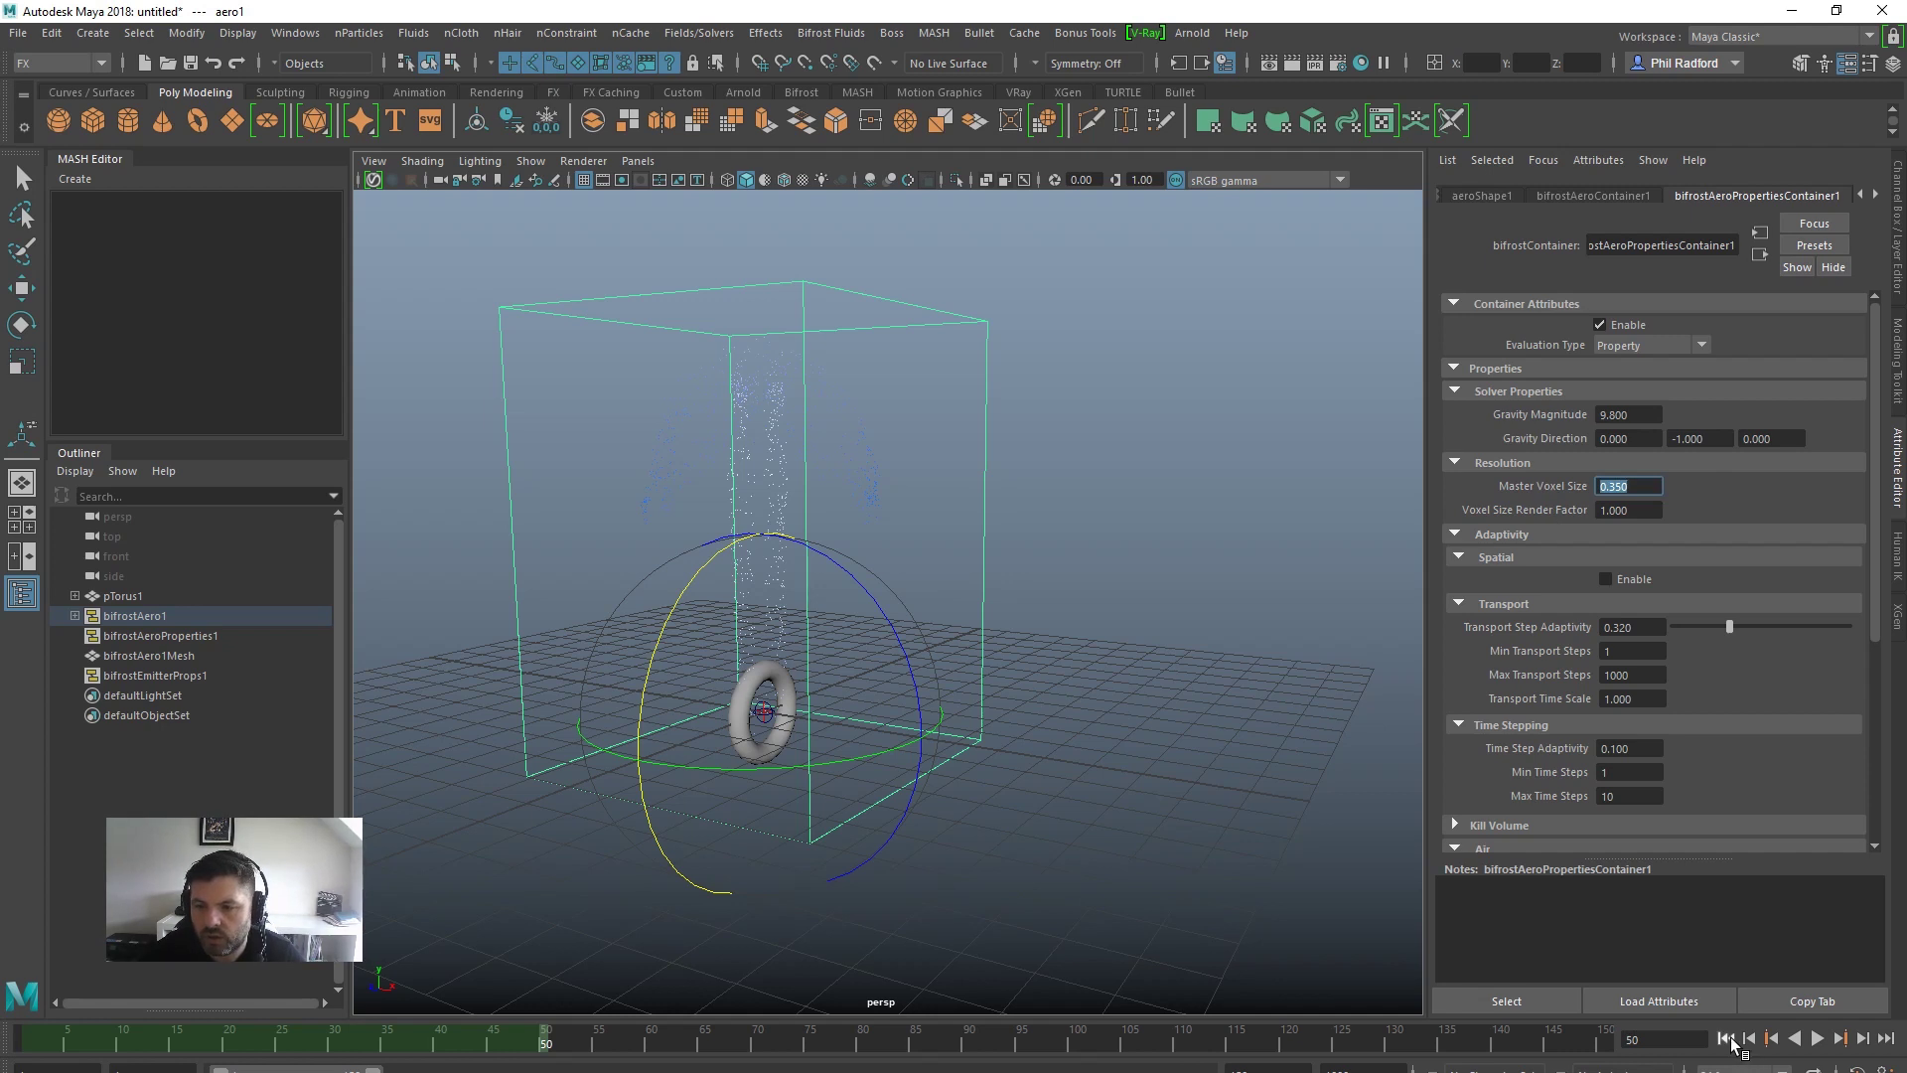
left_click(1817, 1038)
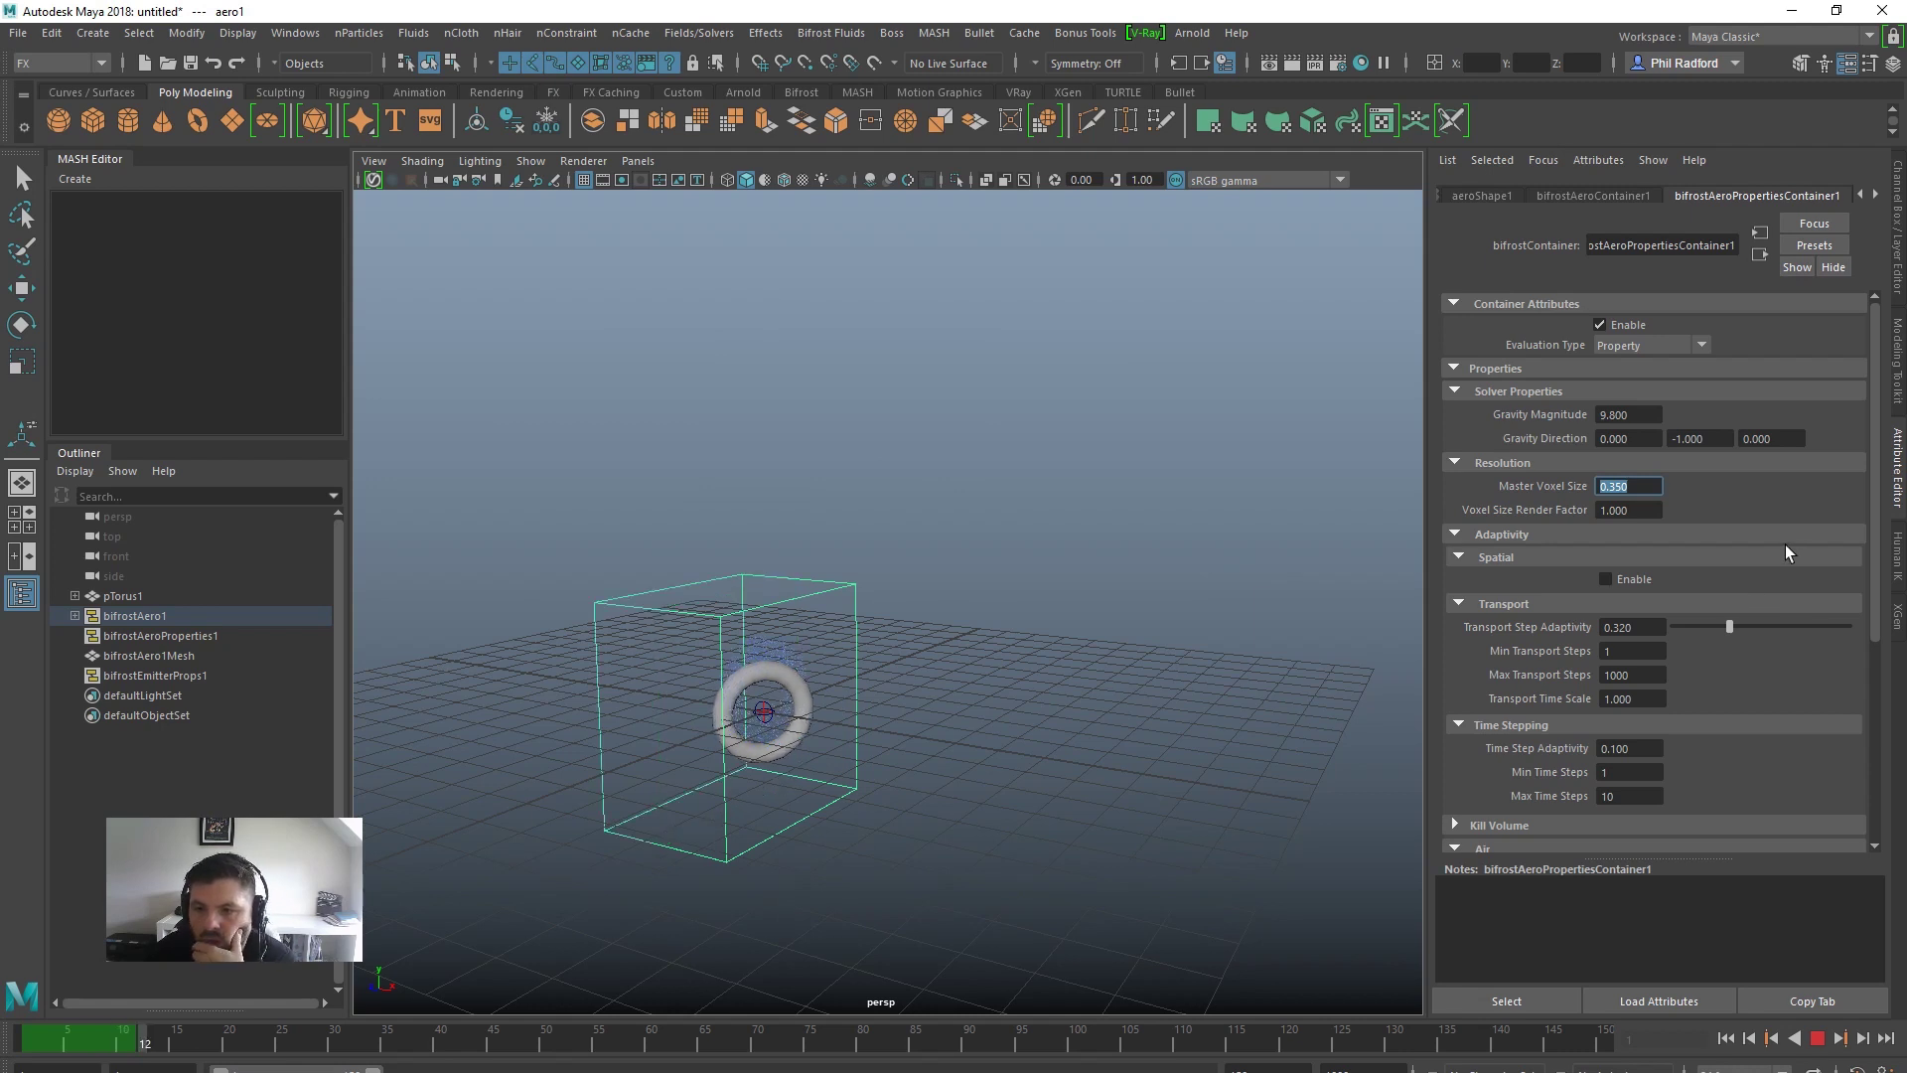
scroll(1785, 544, "down", 3)
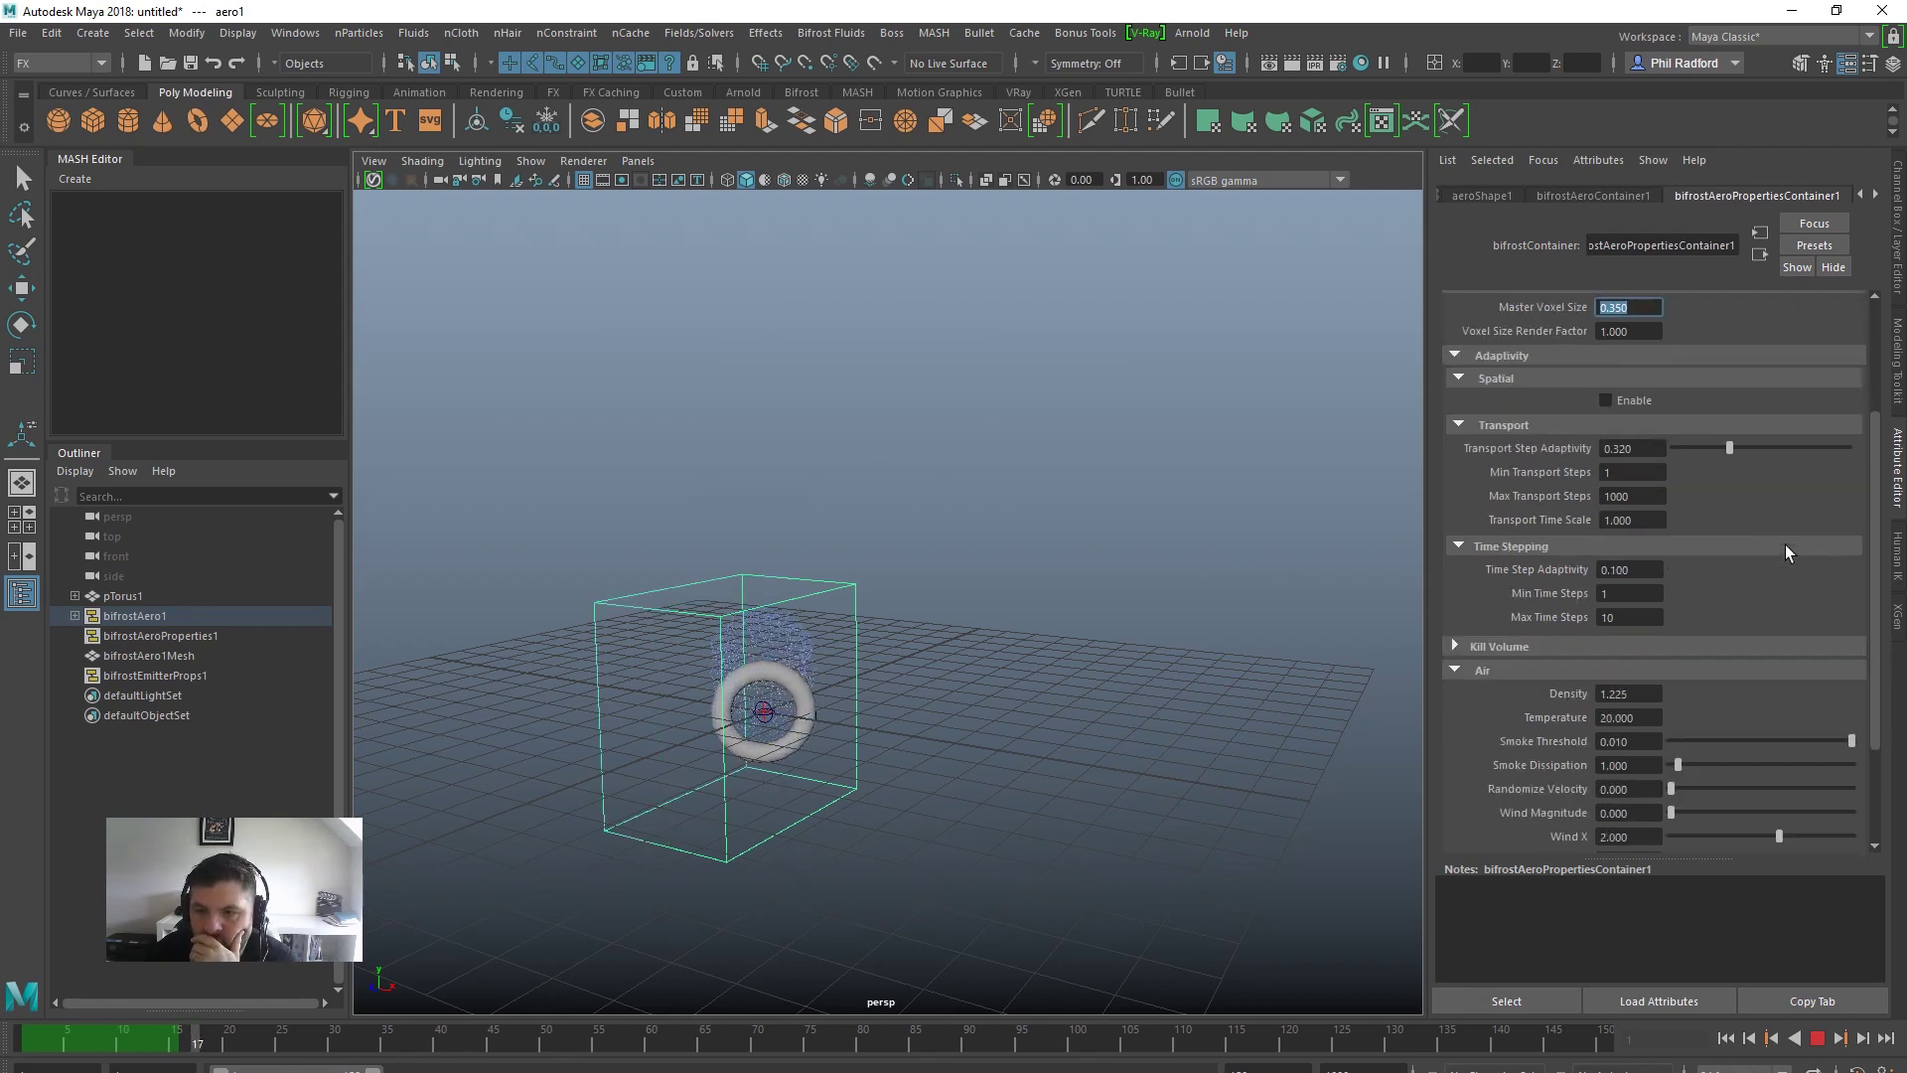
Review the aero container's Transport, Time Stepping and Air properties during playback, stop at frame 39, and inspect the particles
scroll(1785, 544, "down", 1)
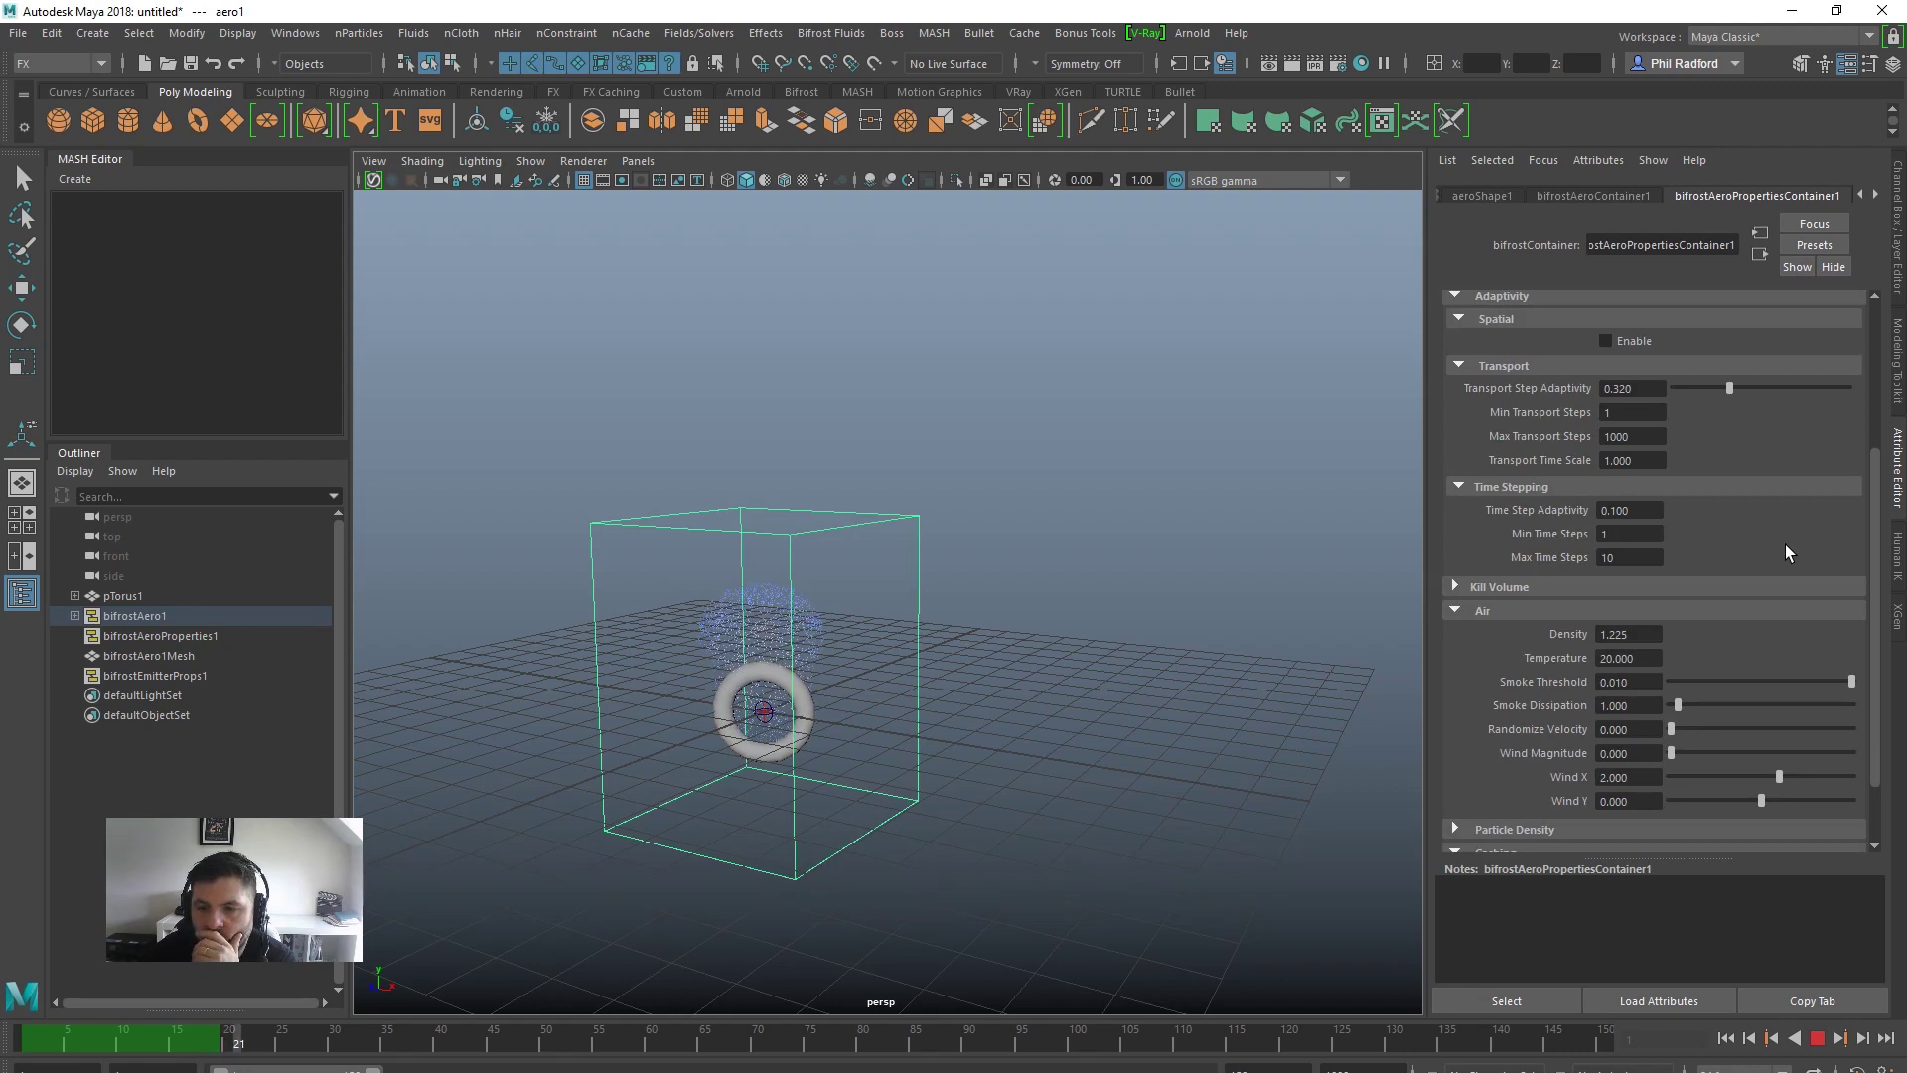
scroll(1785, 545, "down", 2)
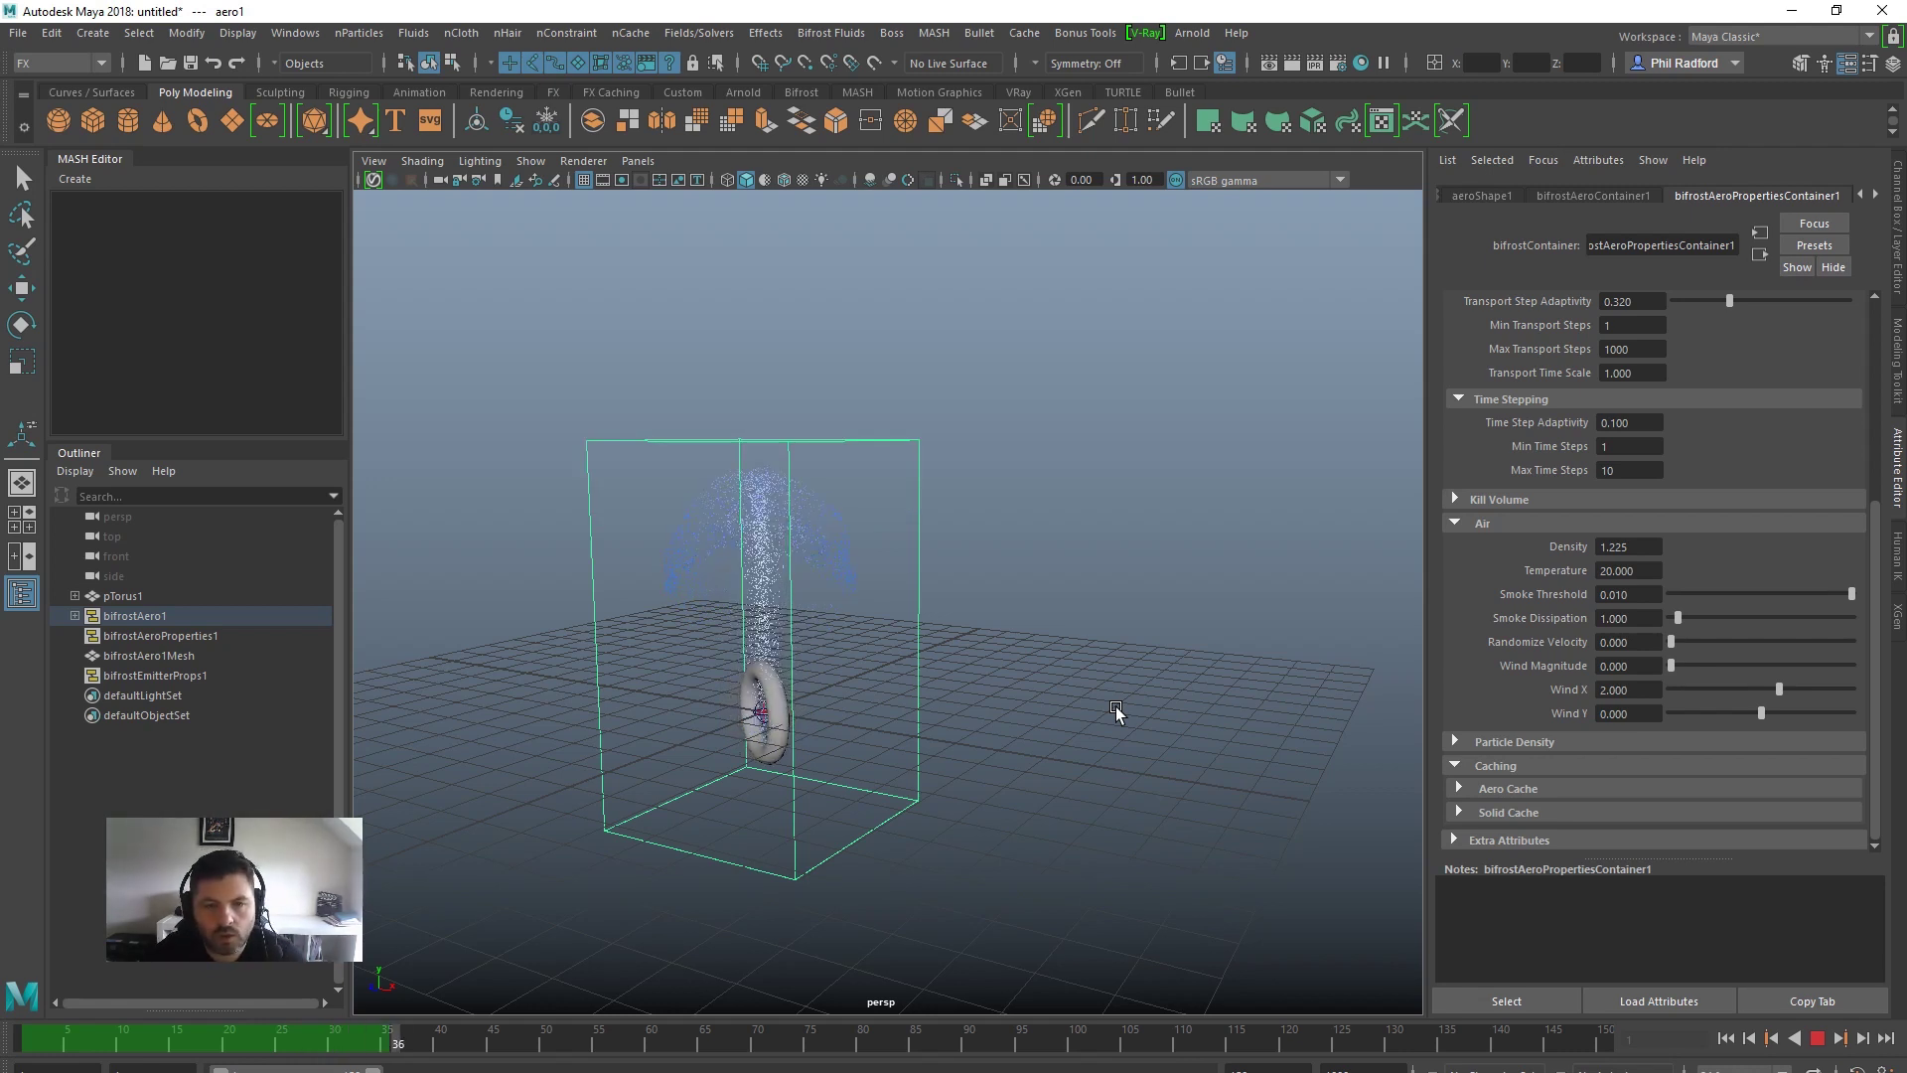
key("Escape")
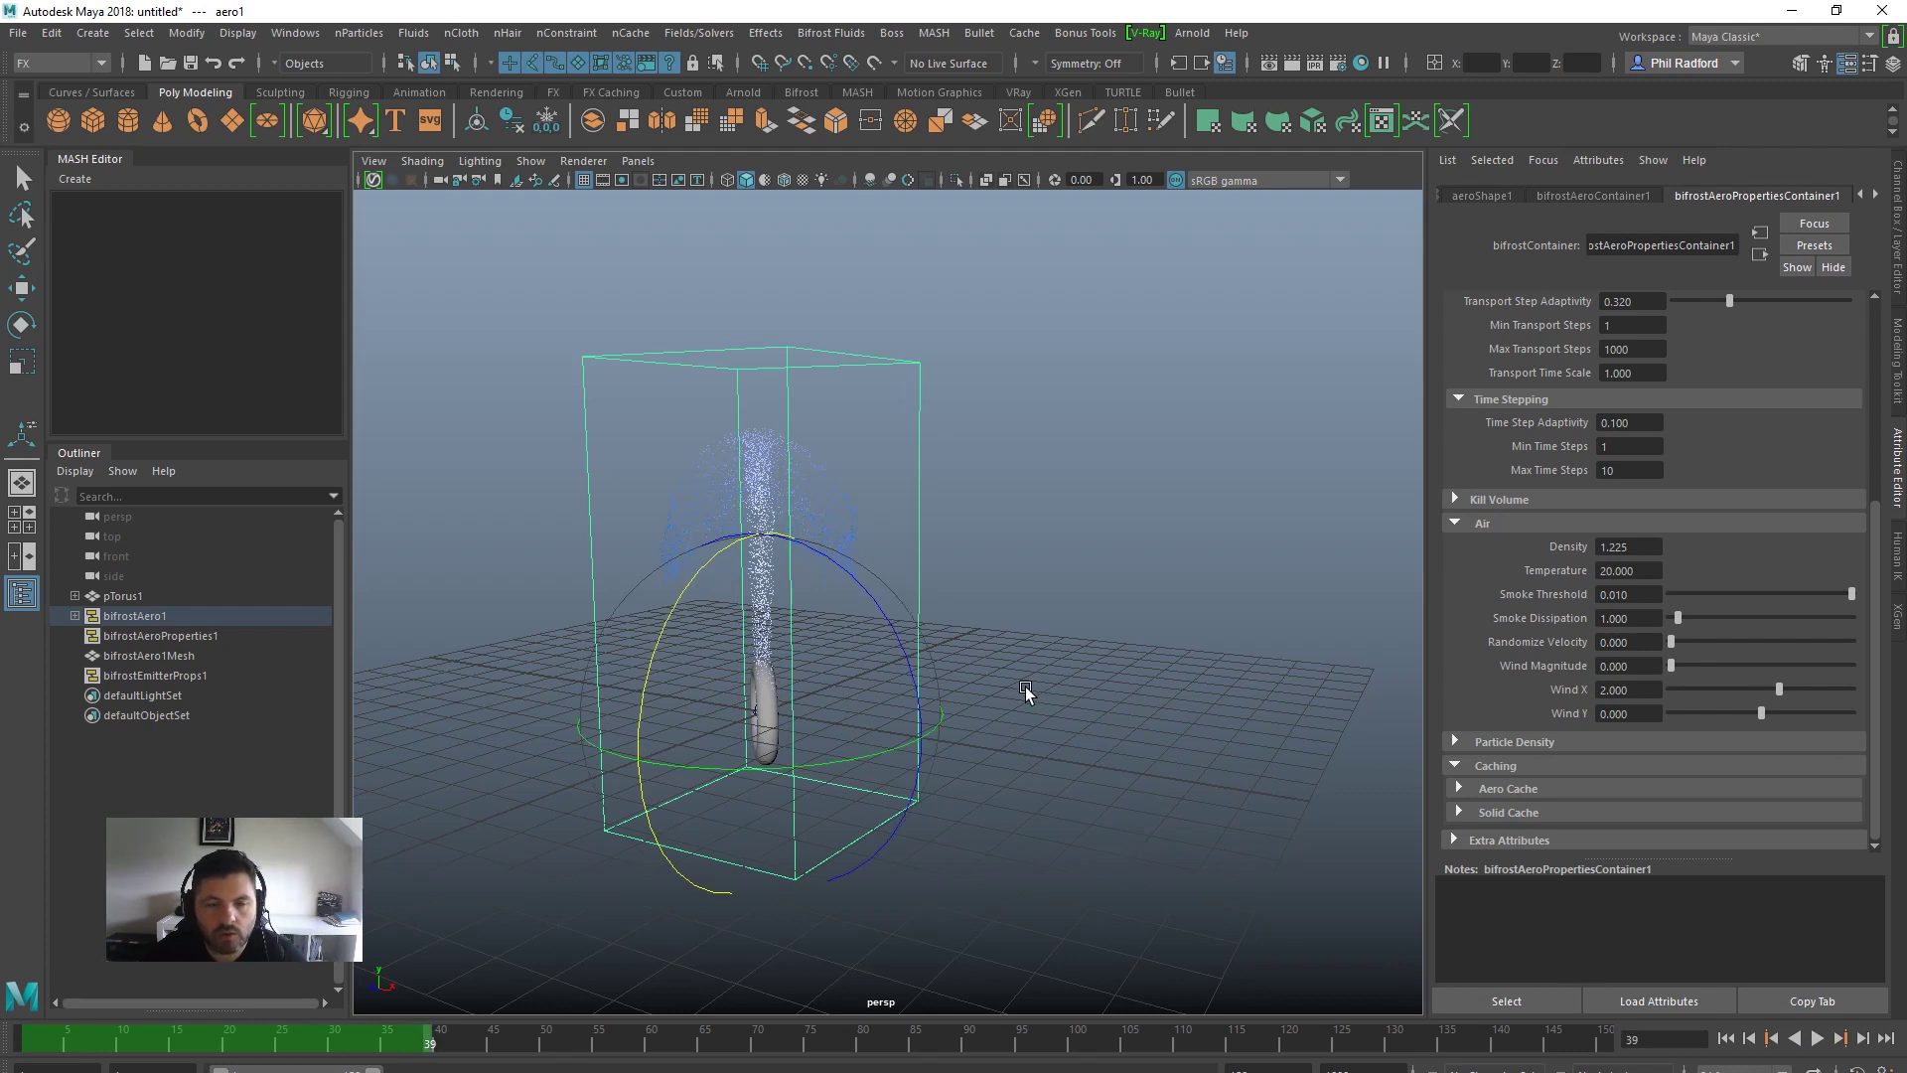
left_click_drag(1013, 770, 1102, 773, "alt")
Examine the volume, scatter, transparency, emission and temperature settings of the aiStandardVolume1 shader
left_click(1876, 197)
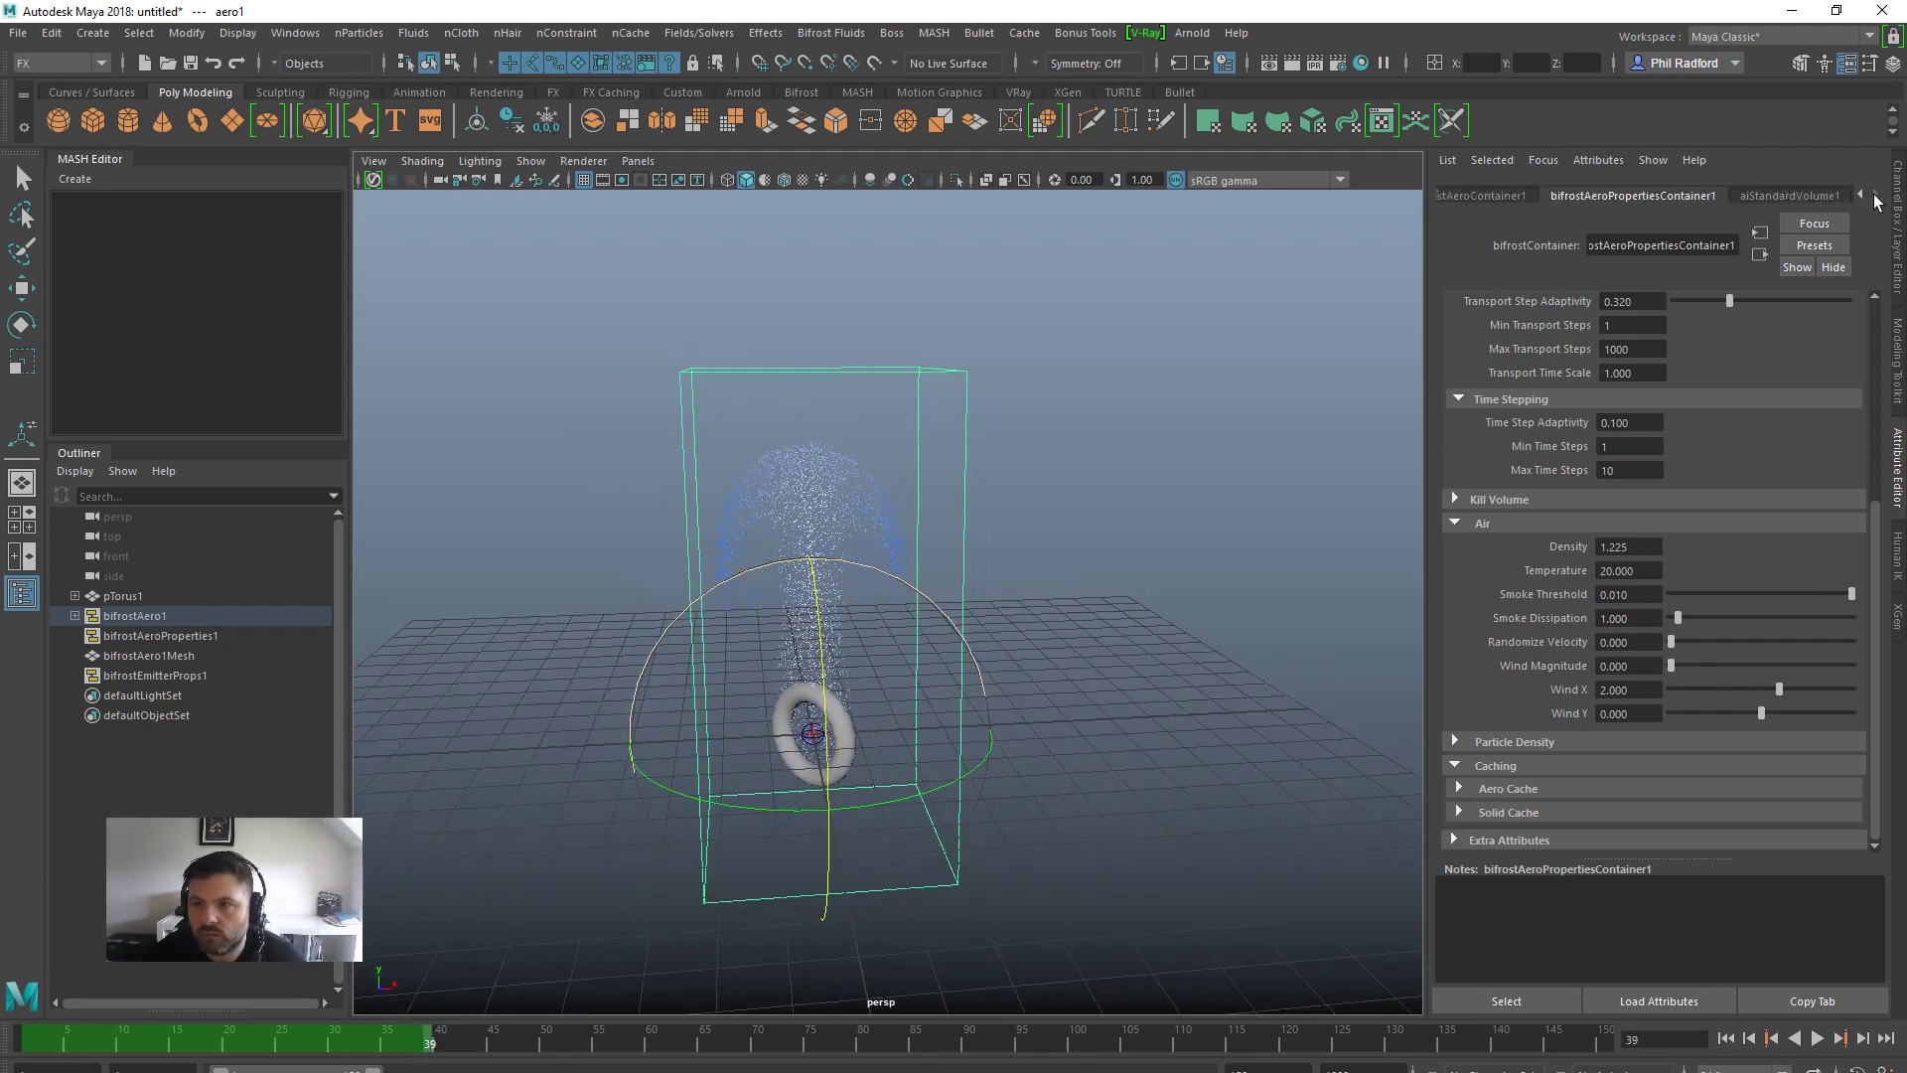
left_click(1827, 195)
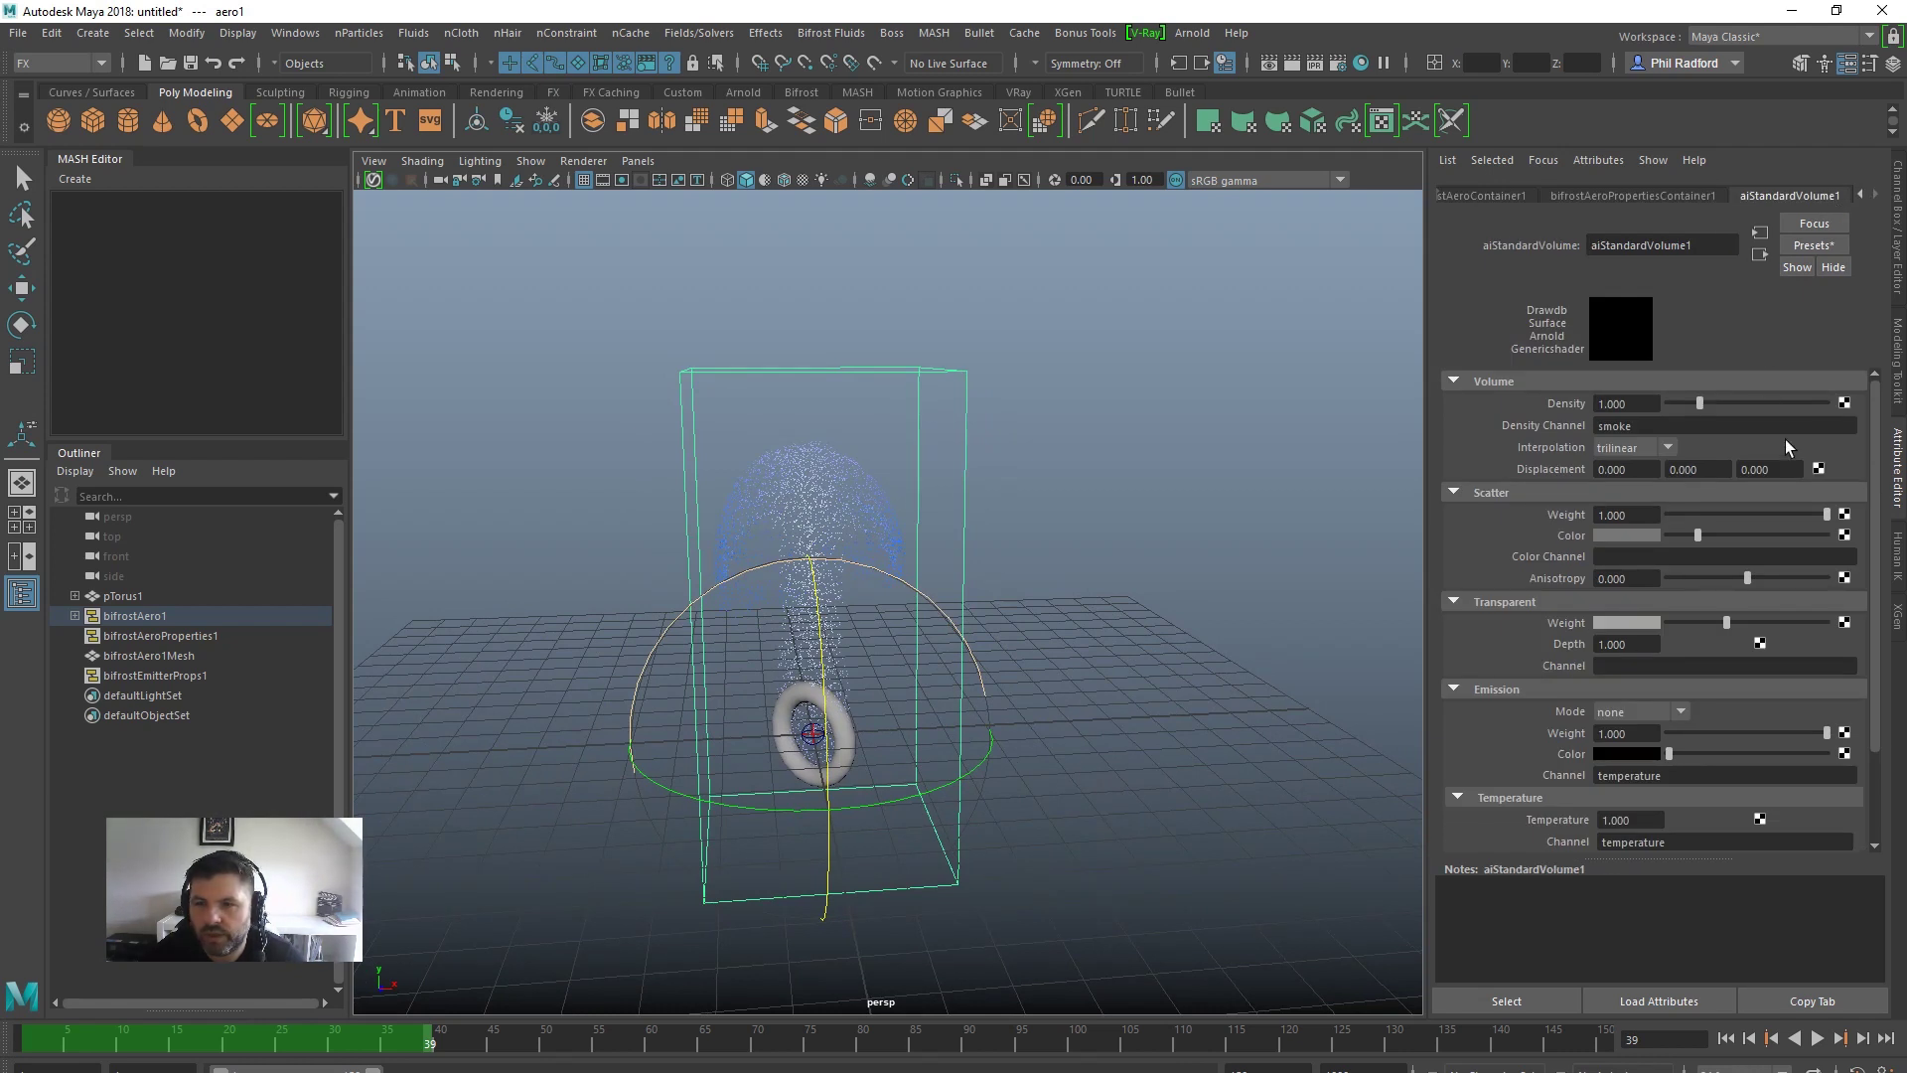
scroll(1785, 443, "down", 2)
scroll(1785, 443, "up", 2)
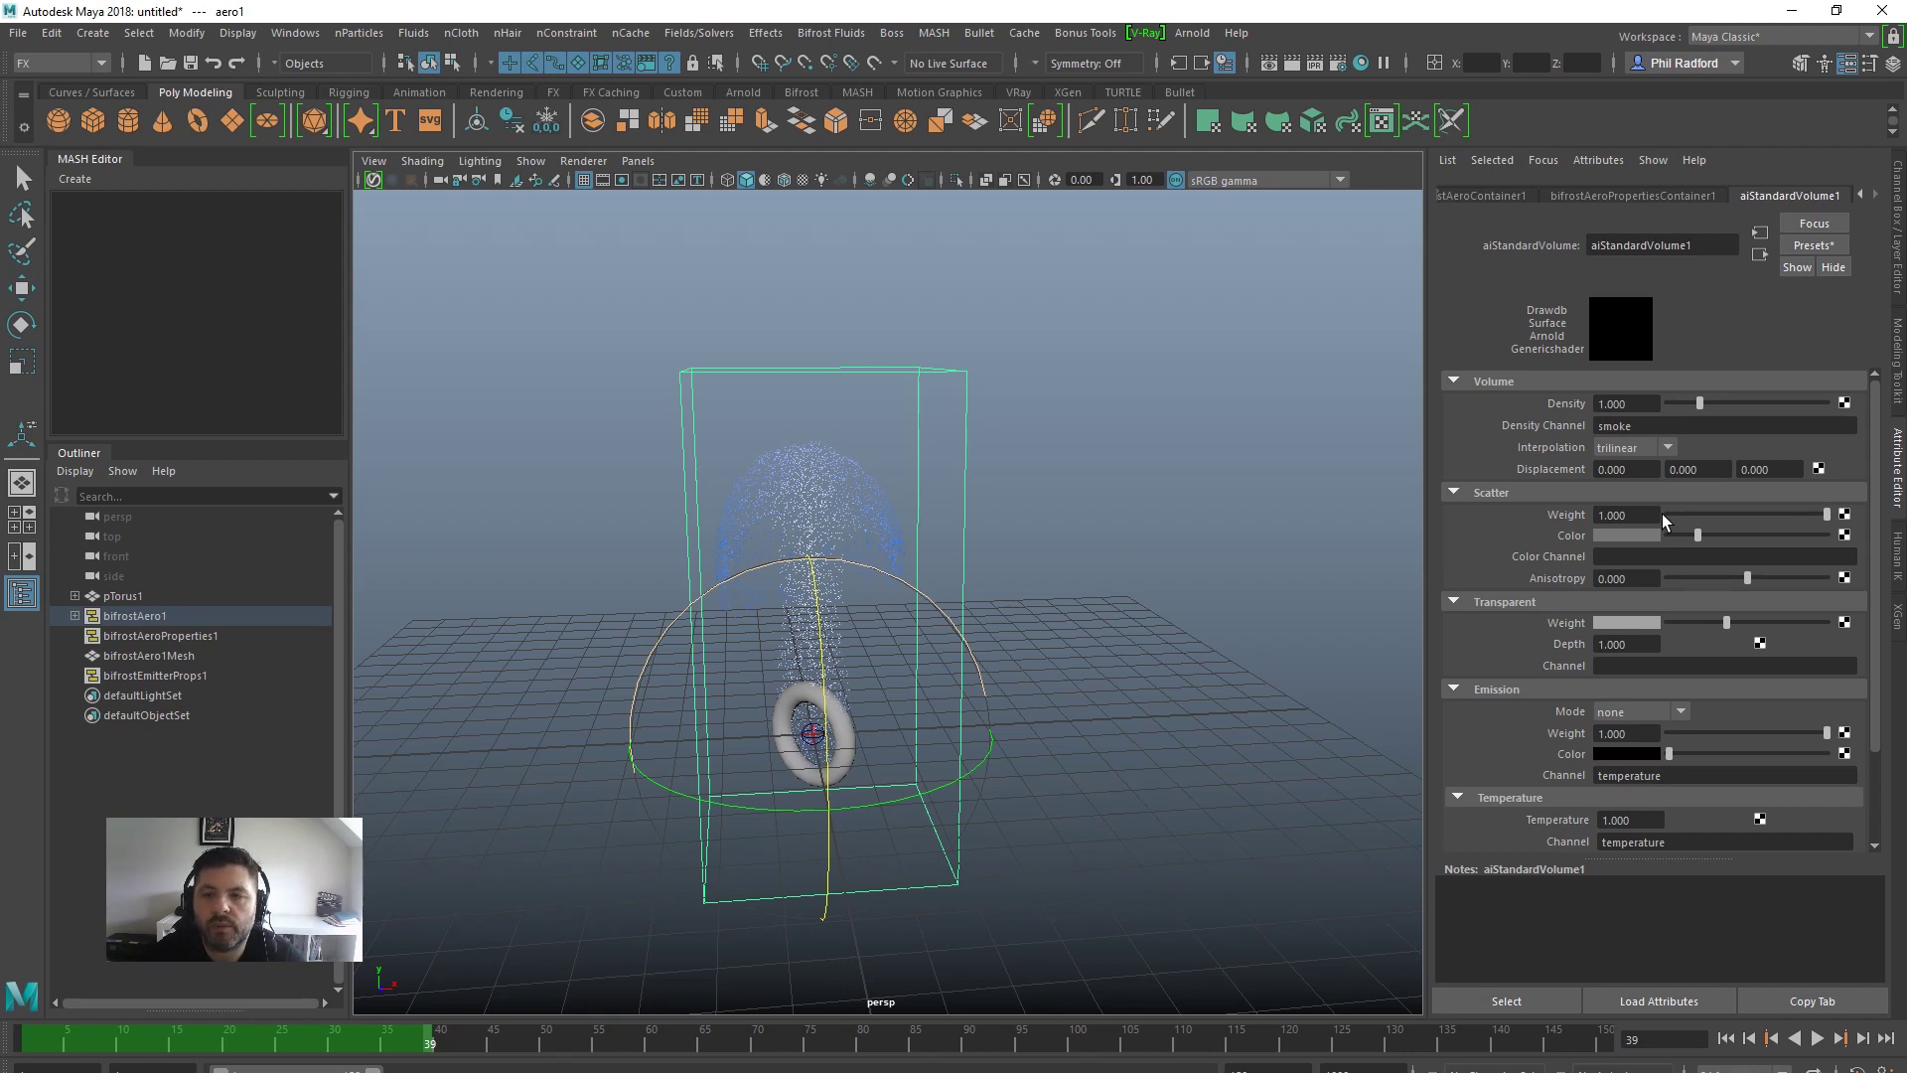
mouse_move(1192, 610)
left_mouse_down("alt")
mouse_move(1278, 604)
mouse_move(1231, 626)
mouse_move(1166, 599)
left_mouse_up("alt")
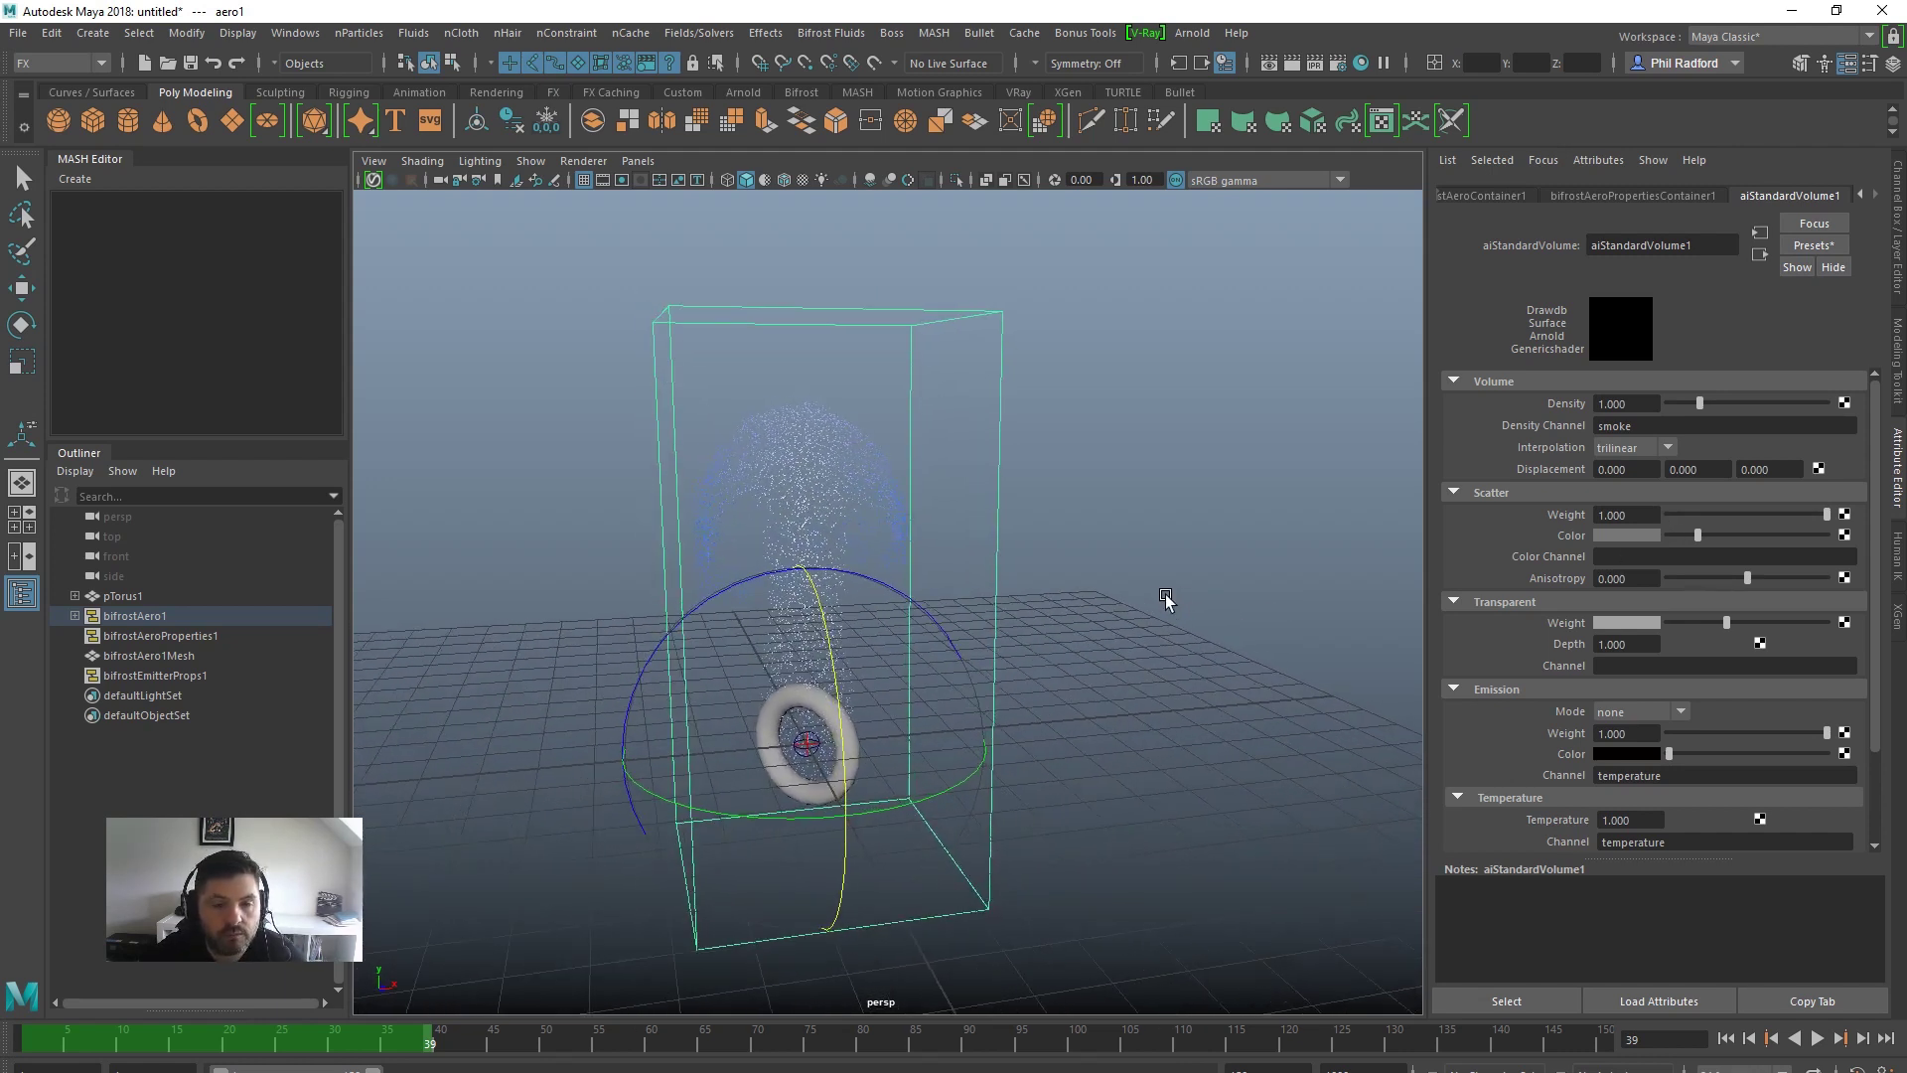
Open the Hypershade full screen, filter the node types by "bifr", and create a Bifrost Aero Material
left_click(1362, 63)
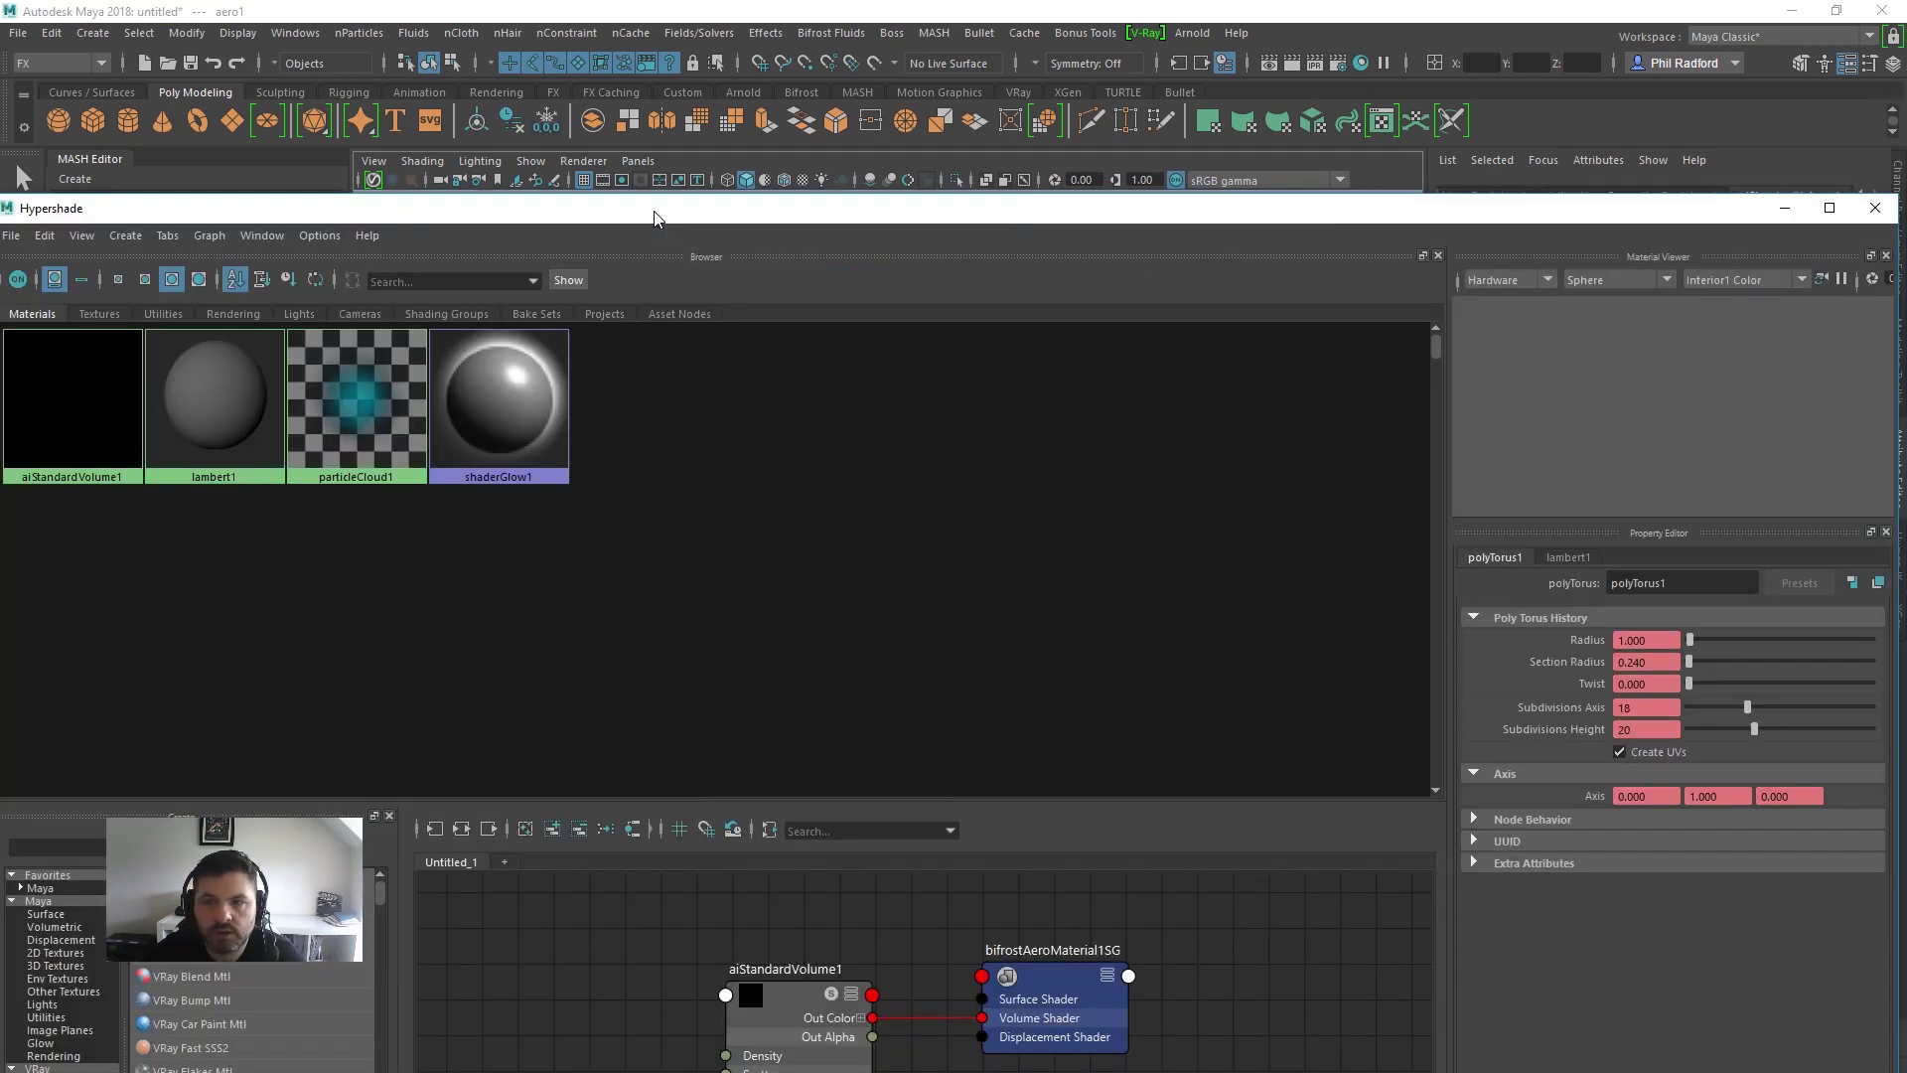
left_click(1830, 207)
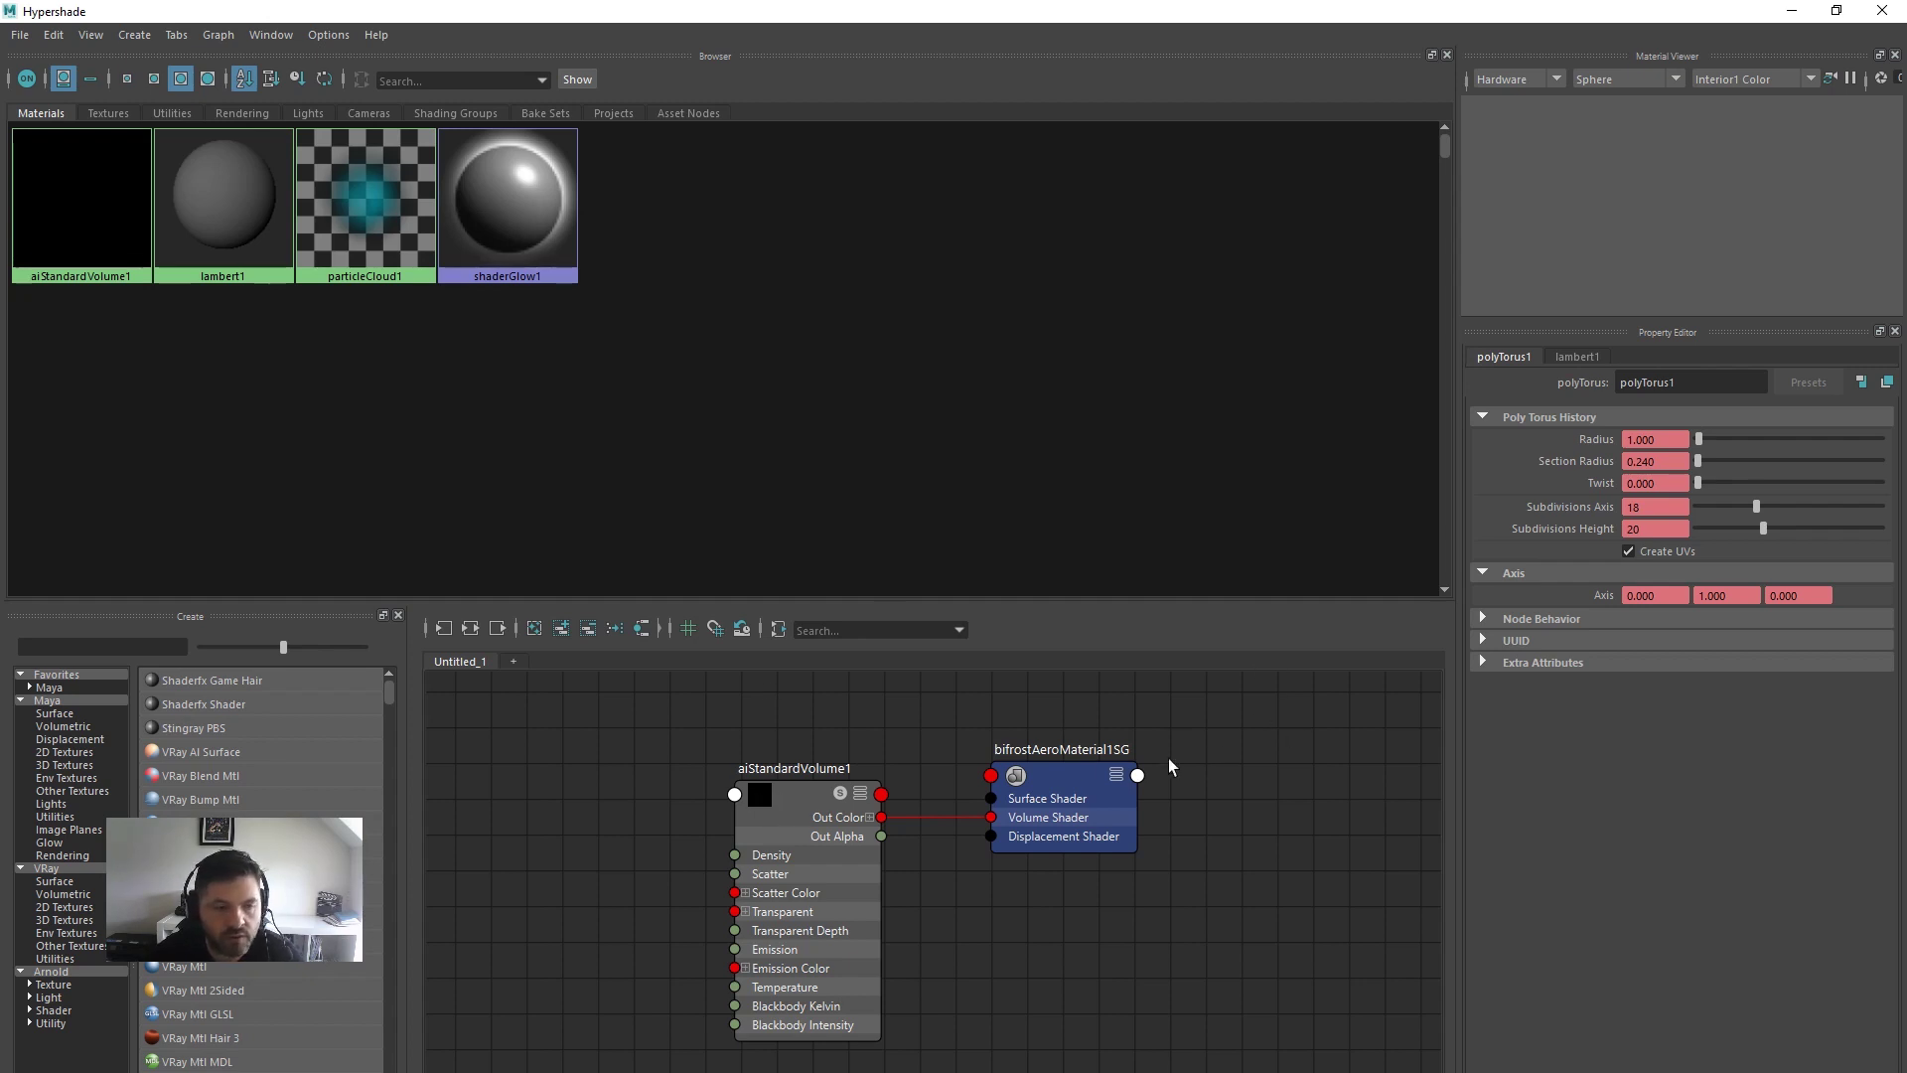
left_click(89, 647)
key("b")
left_click(89, 647)
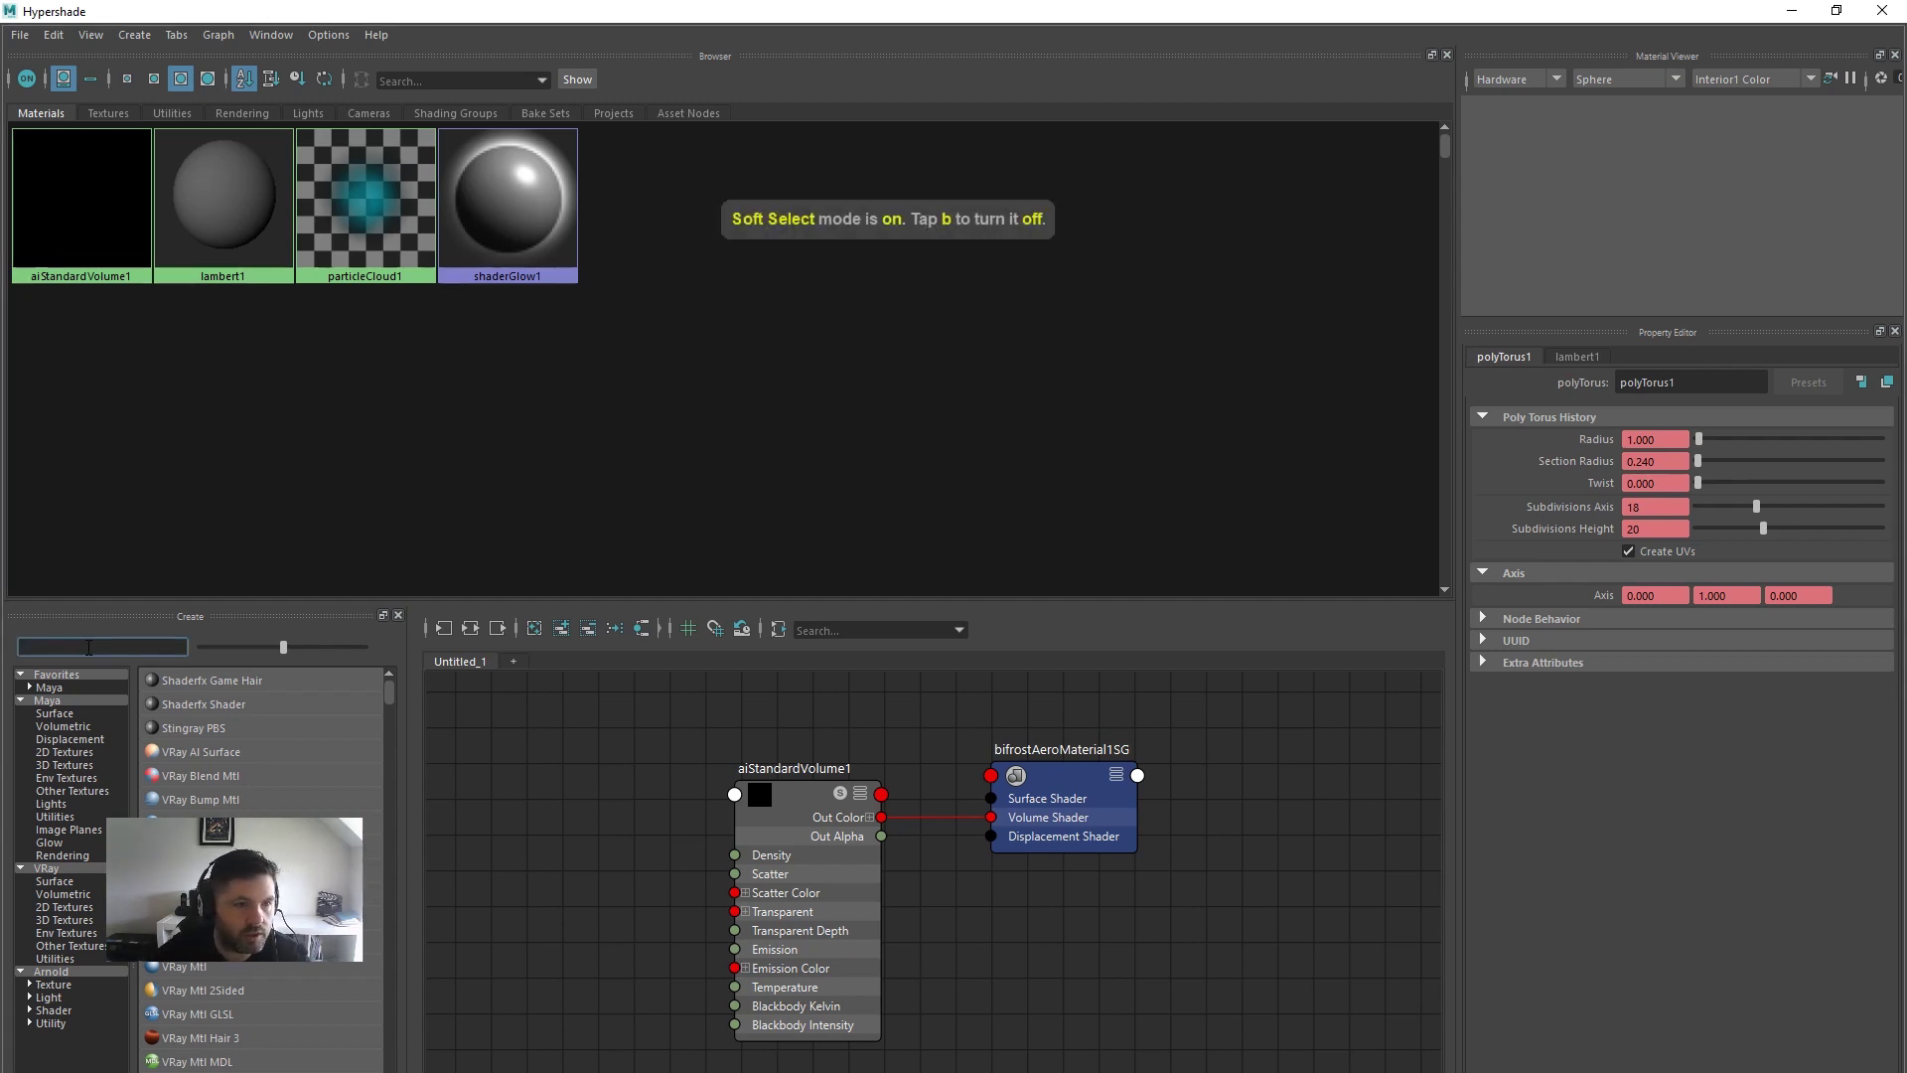
type("bifr")
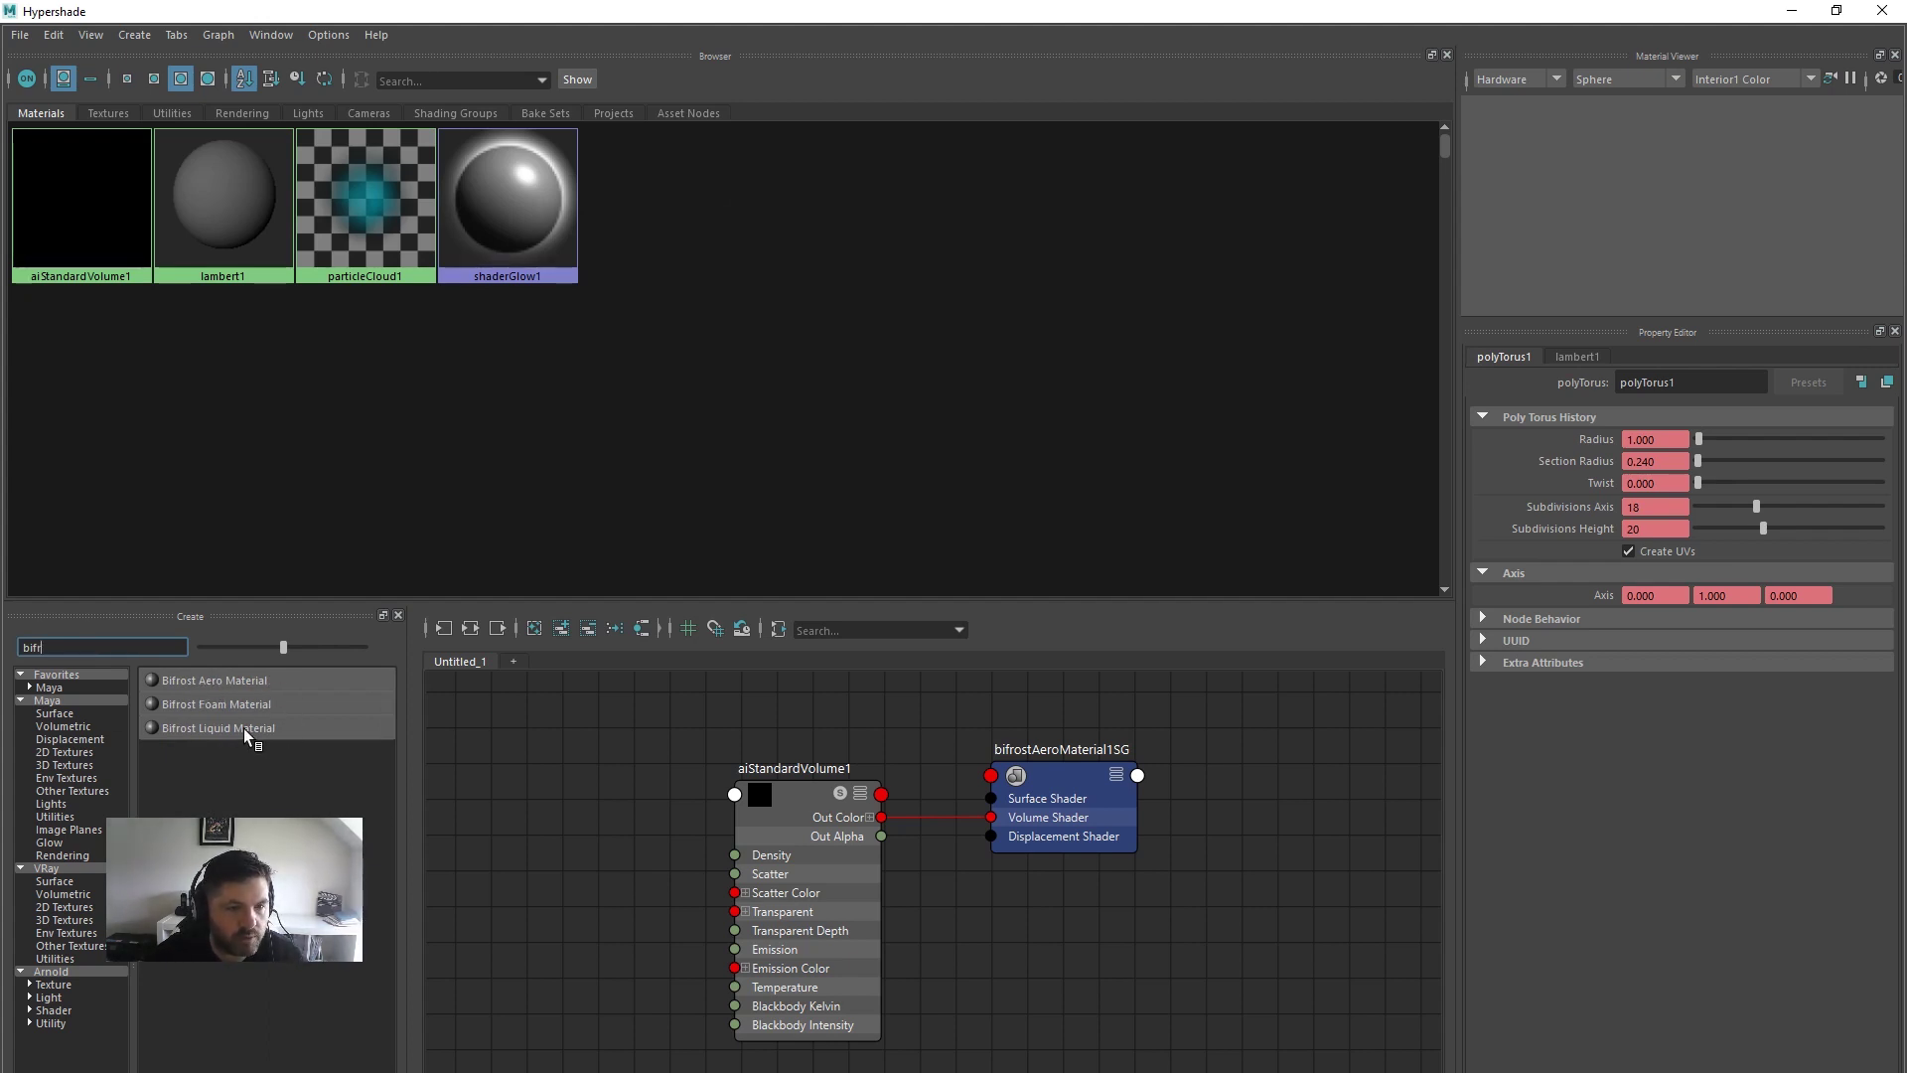
left_click(233, 679)
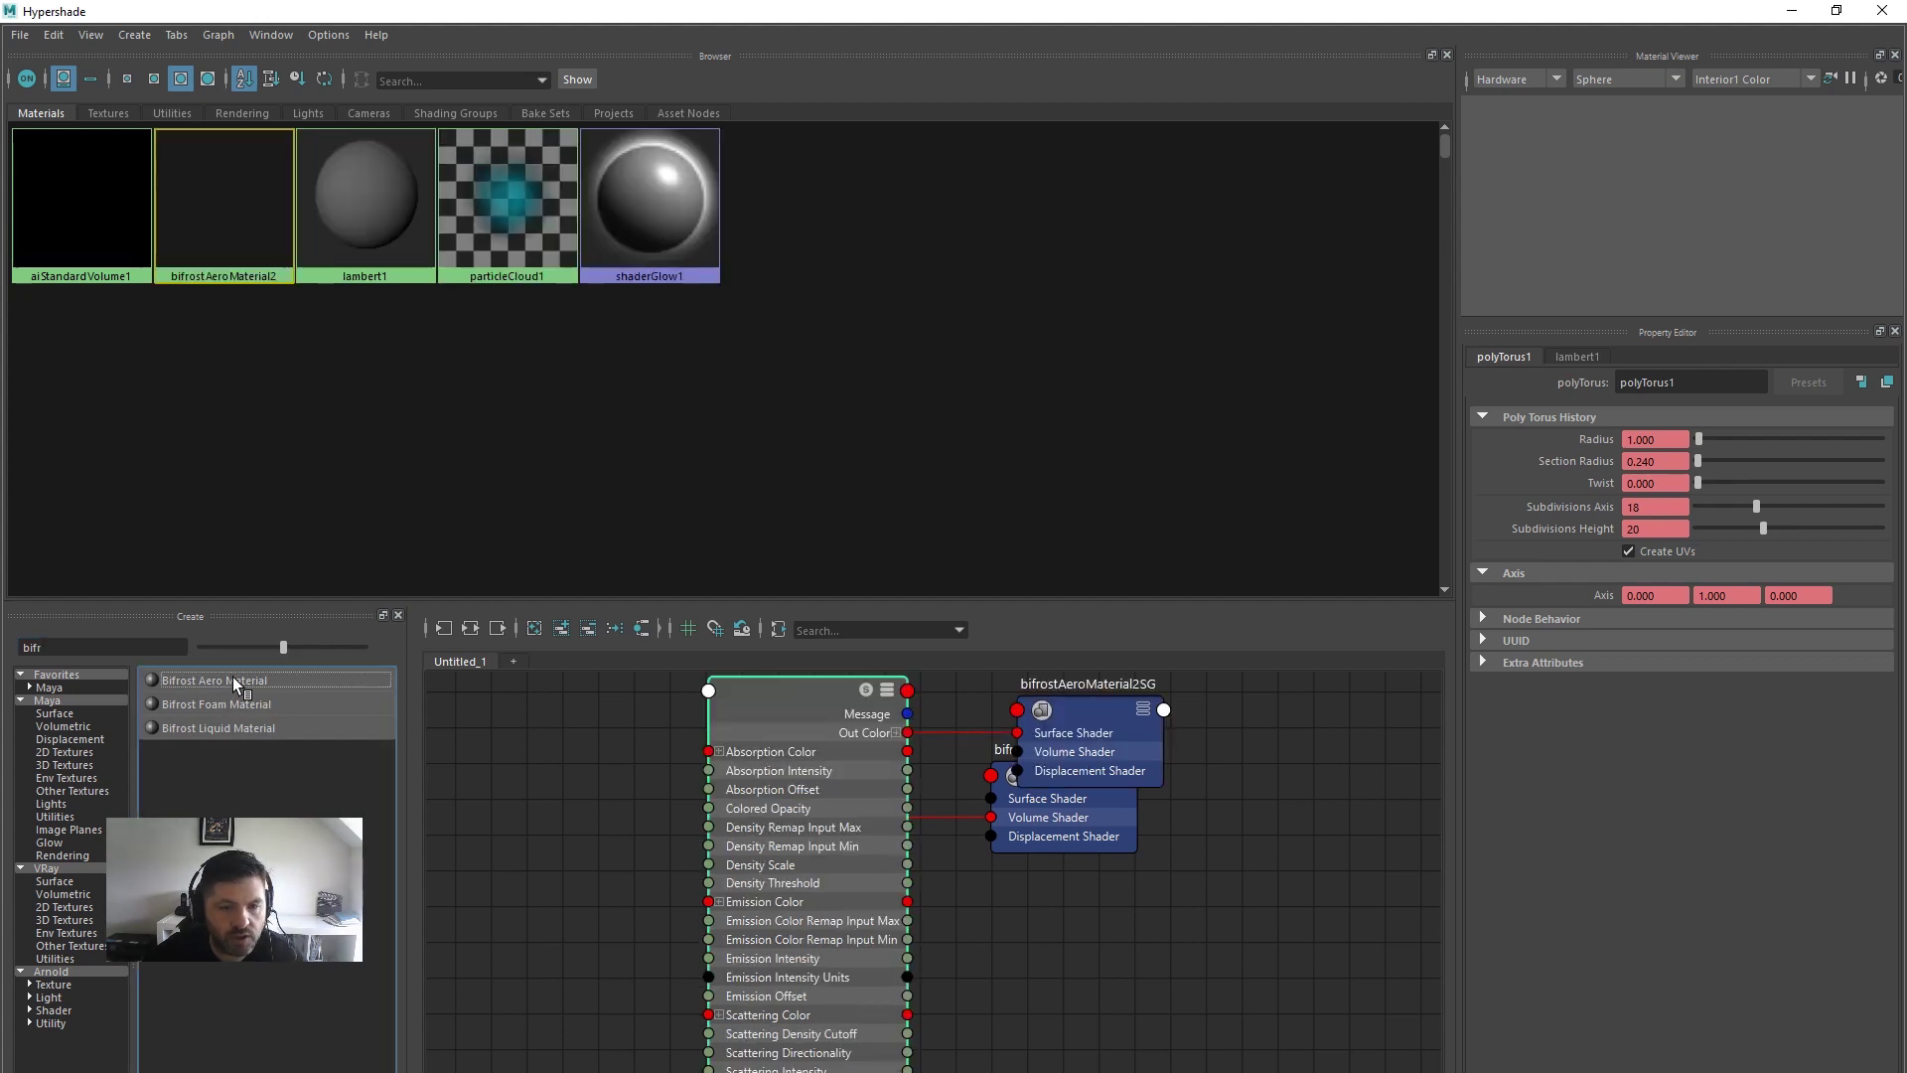
Separate the new aero material node from aiStandardVolume1 in the graph, and turn the Hypershade back into a floating window
mouse_move(766, 695)
left_mouse_down()
mouse_move(1122, 739)
mouse_move(1265, 729)
left_mouse_up()
left_click_drag(758, 798, 634, 745)
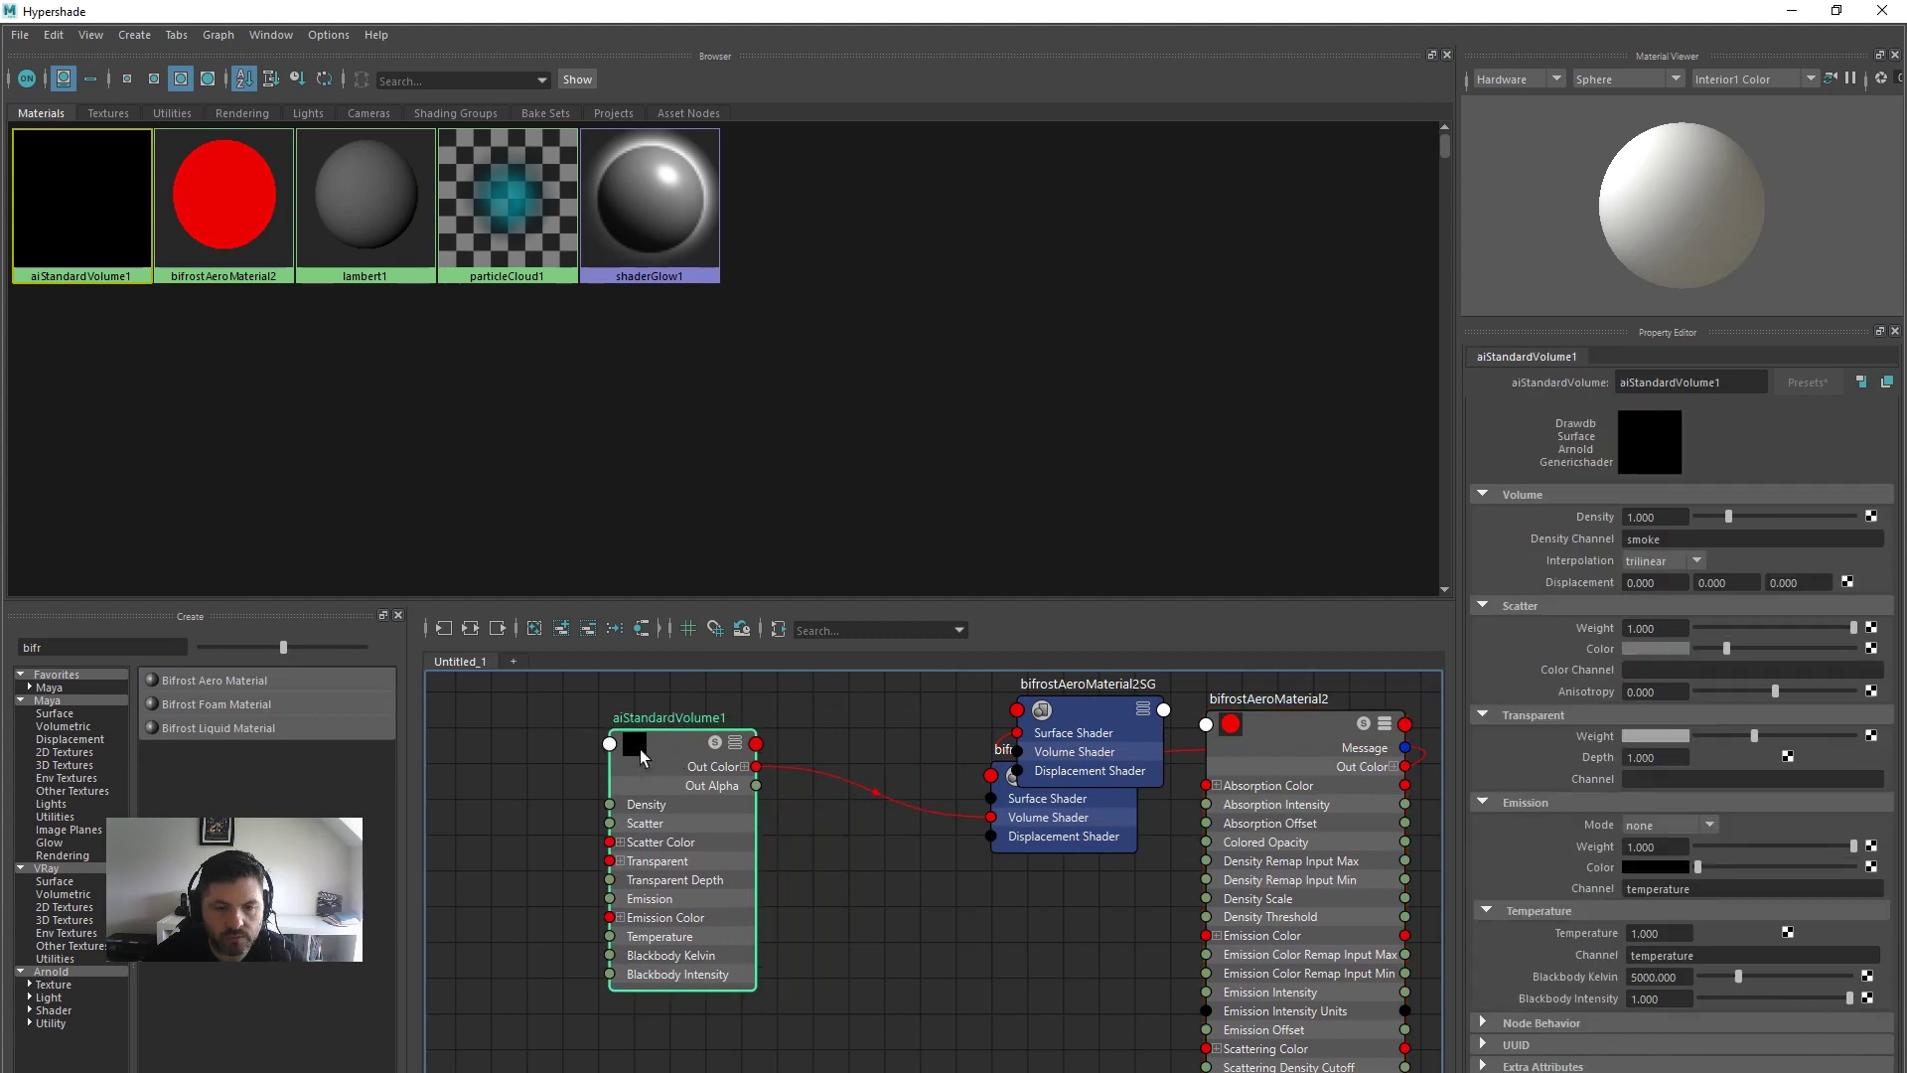
left_click_drag(1321, 14, 1162, 594)
left_click_drag(1041, 396, 956, 395)
left_click_drag(1110, 596, 1091, 160)
right_click_drag(1115, 874, 1103, 753)
left_click(1125, 874)
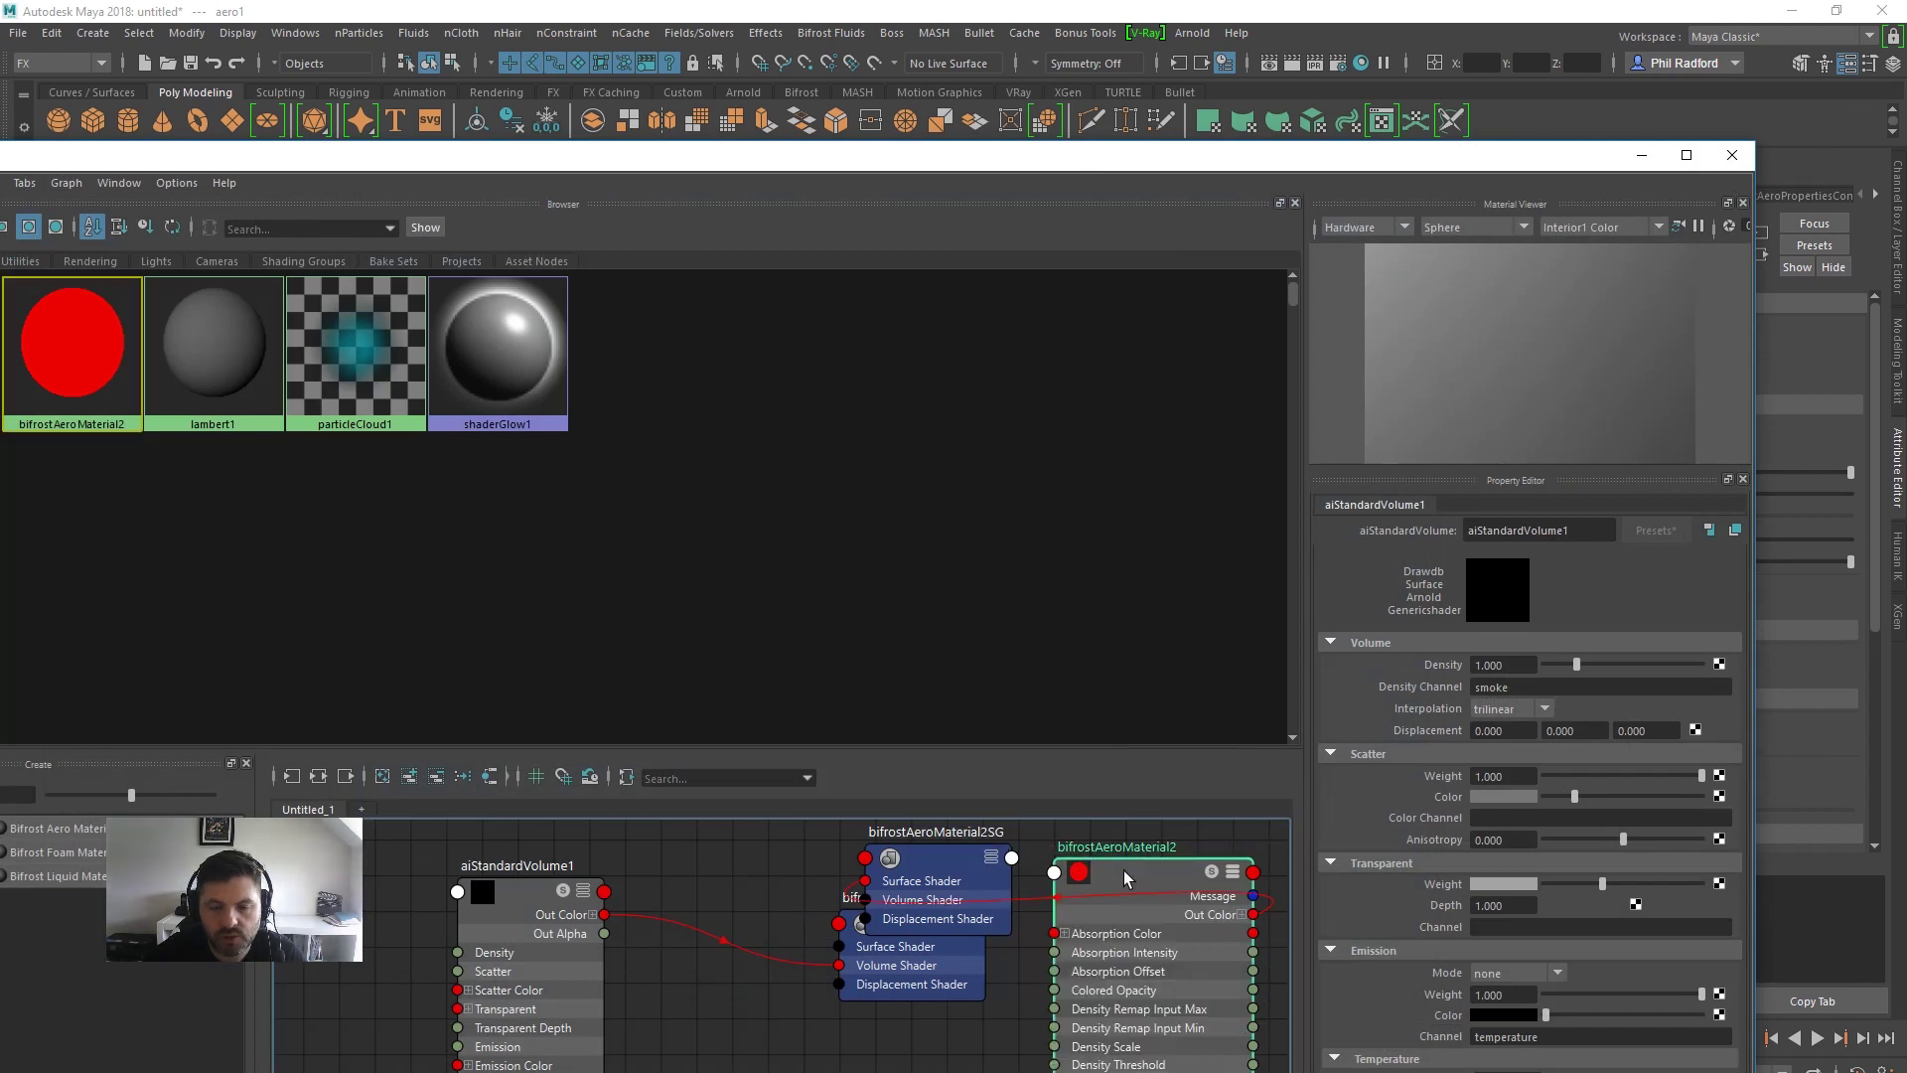
Move the Hypershade clear of the viewport, select the aero object, and minimize the Hypershade
left_click_drag(1140, 159, 273, 189)
right_click_drag(280, 891, 384, 809)
left_click(290, 986)
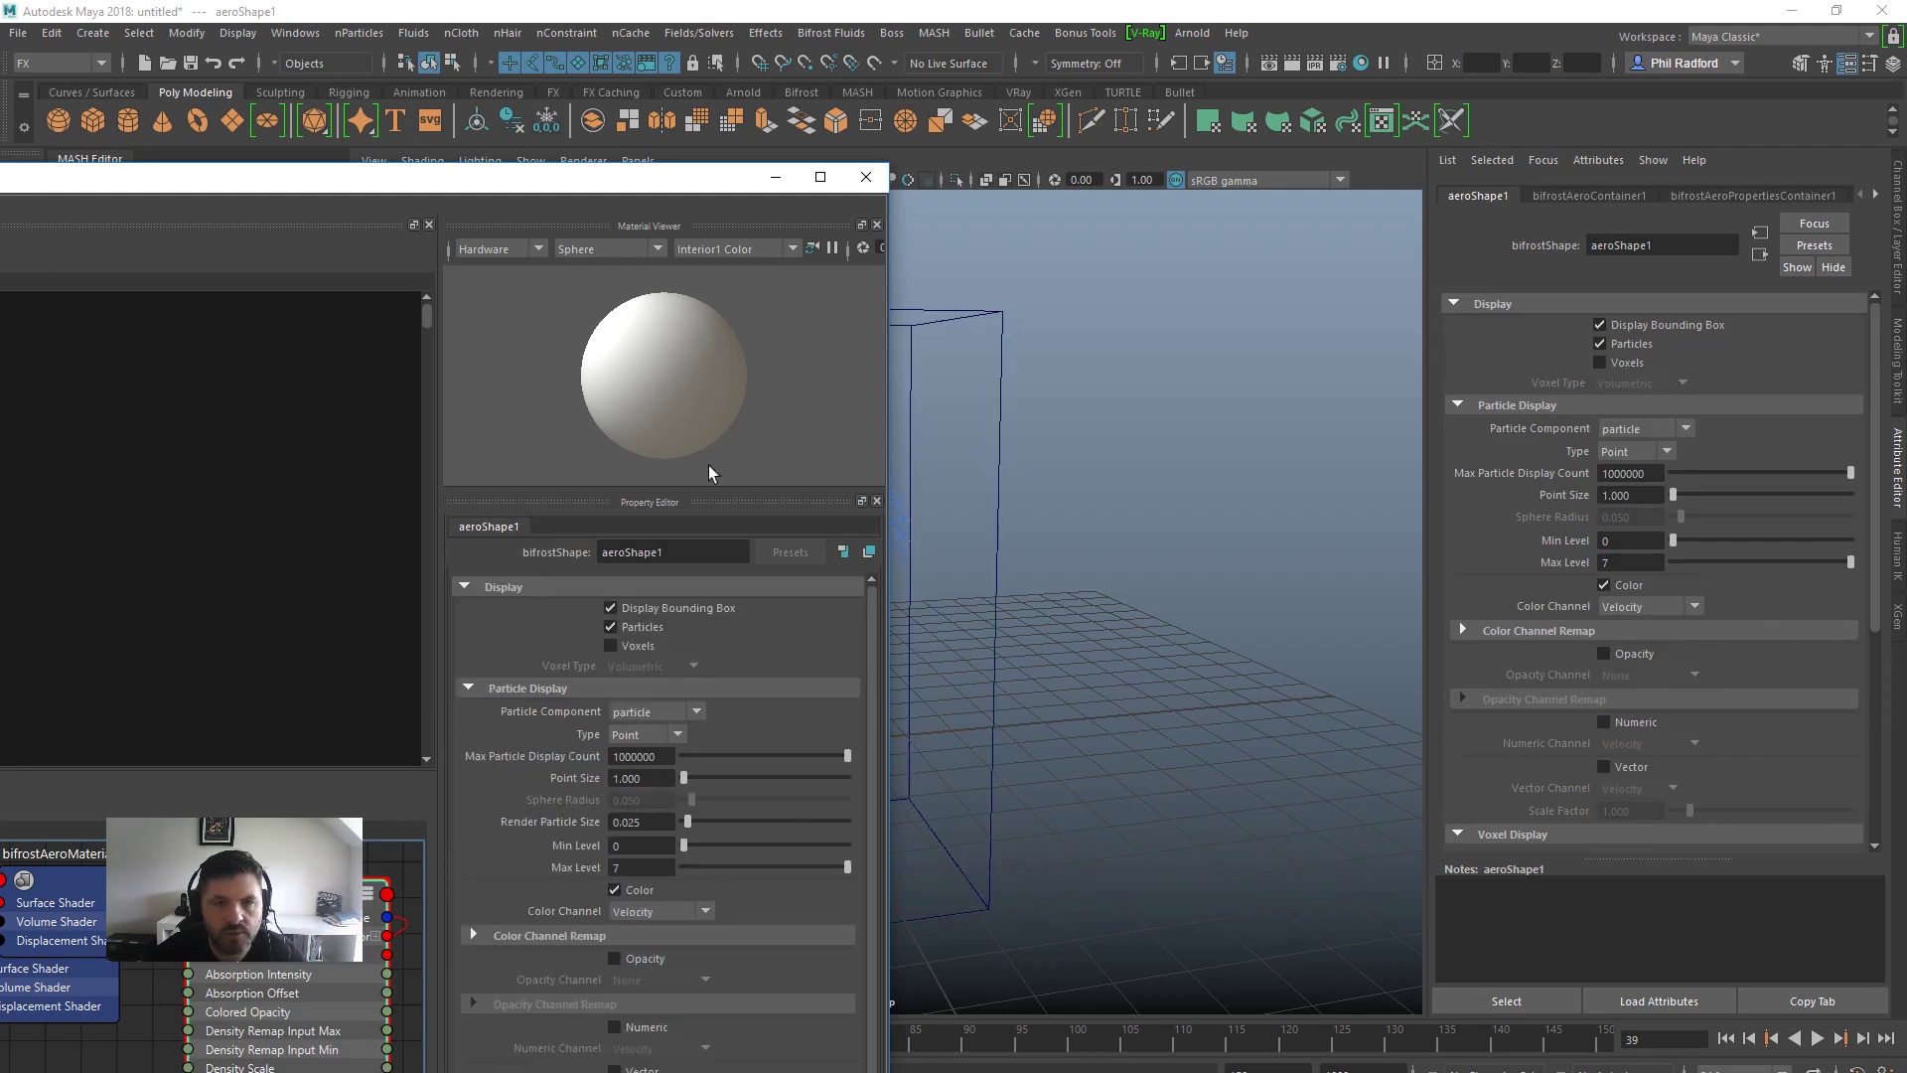
left_click(775, 177)
left_click_drag(1239, 625, 1140, 601, "alt")
left_click_drag(1120, 443, 1060, 504)
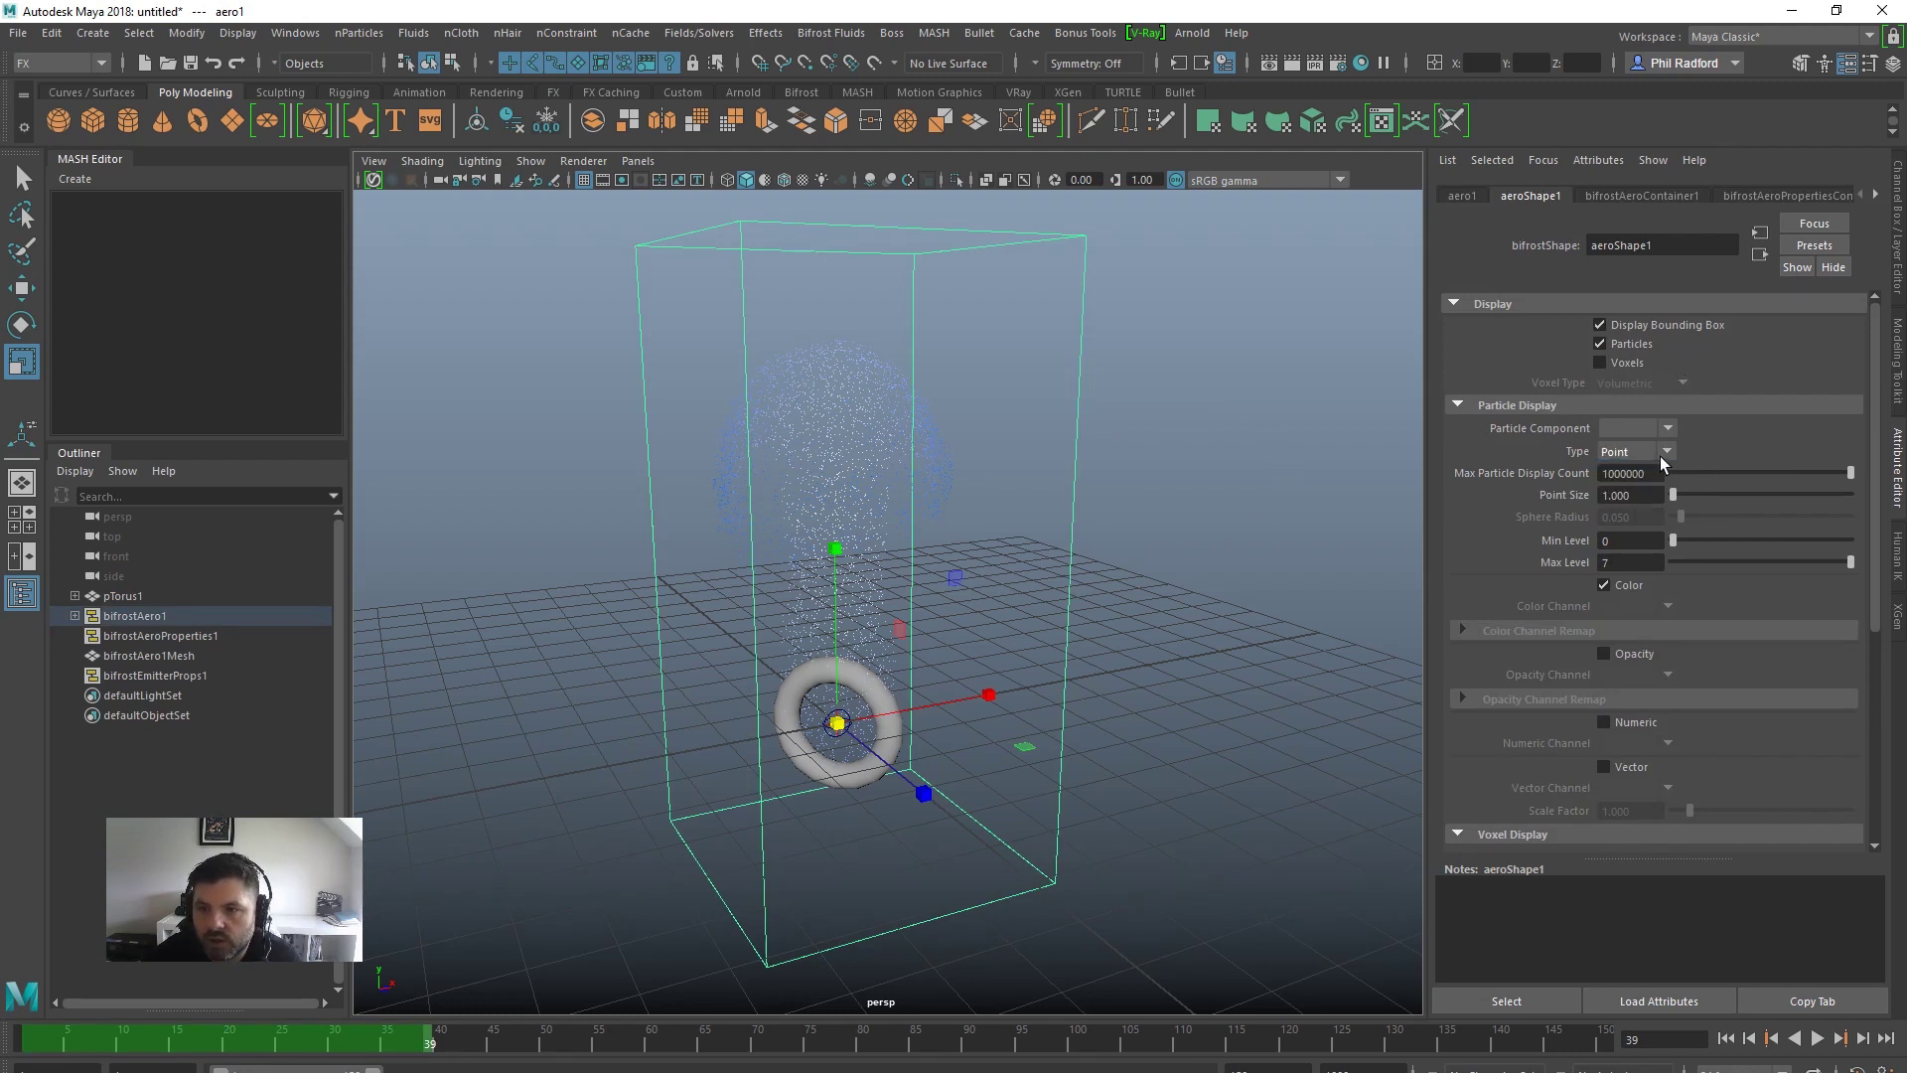
Switch the aero shape's particle display off and back on
left_click(1462, 196)
left_click(1530, 195)
left_click(1641, 343)
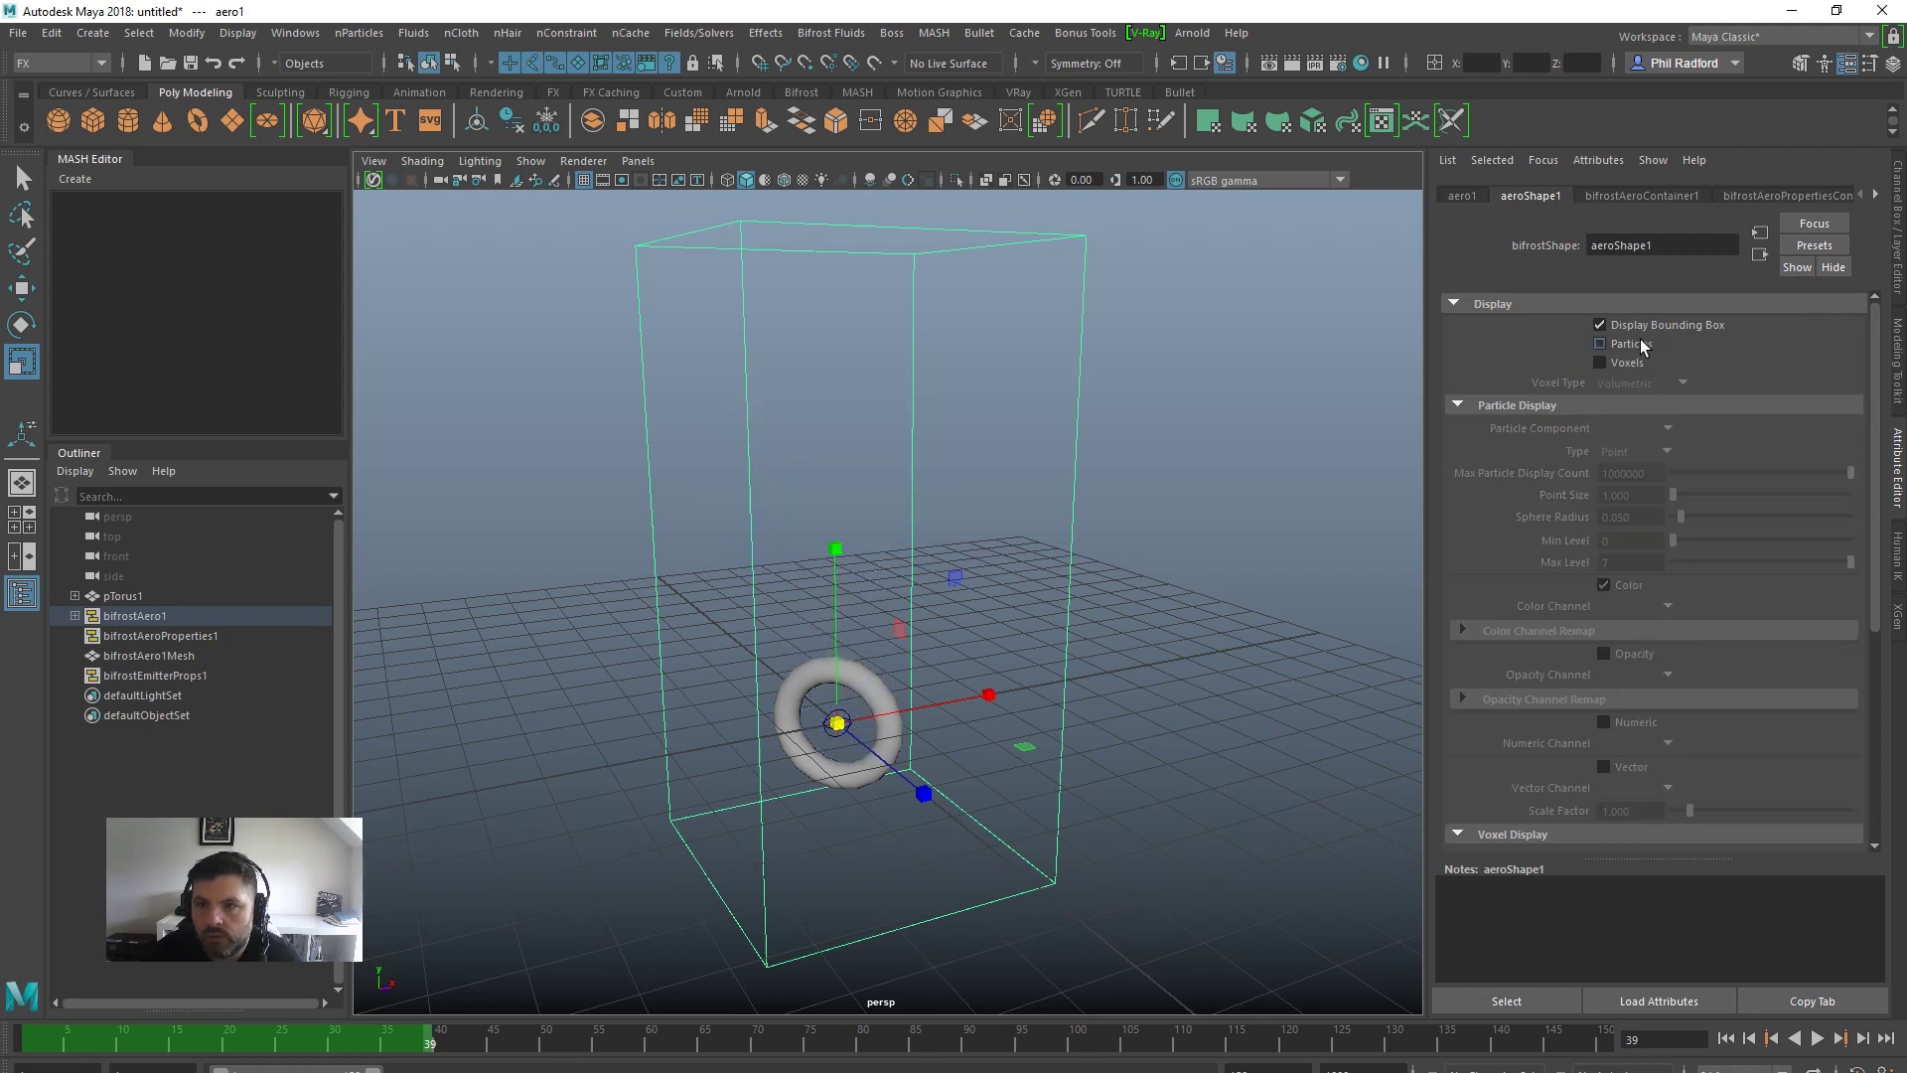
left_click(1641, 343)
Look through the aeroShape1 attributes, including the Voxel Display, Render Stats, Render and Volume Controls sections
scroll(1762, 443, "down", 5)
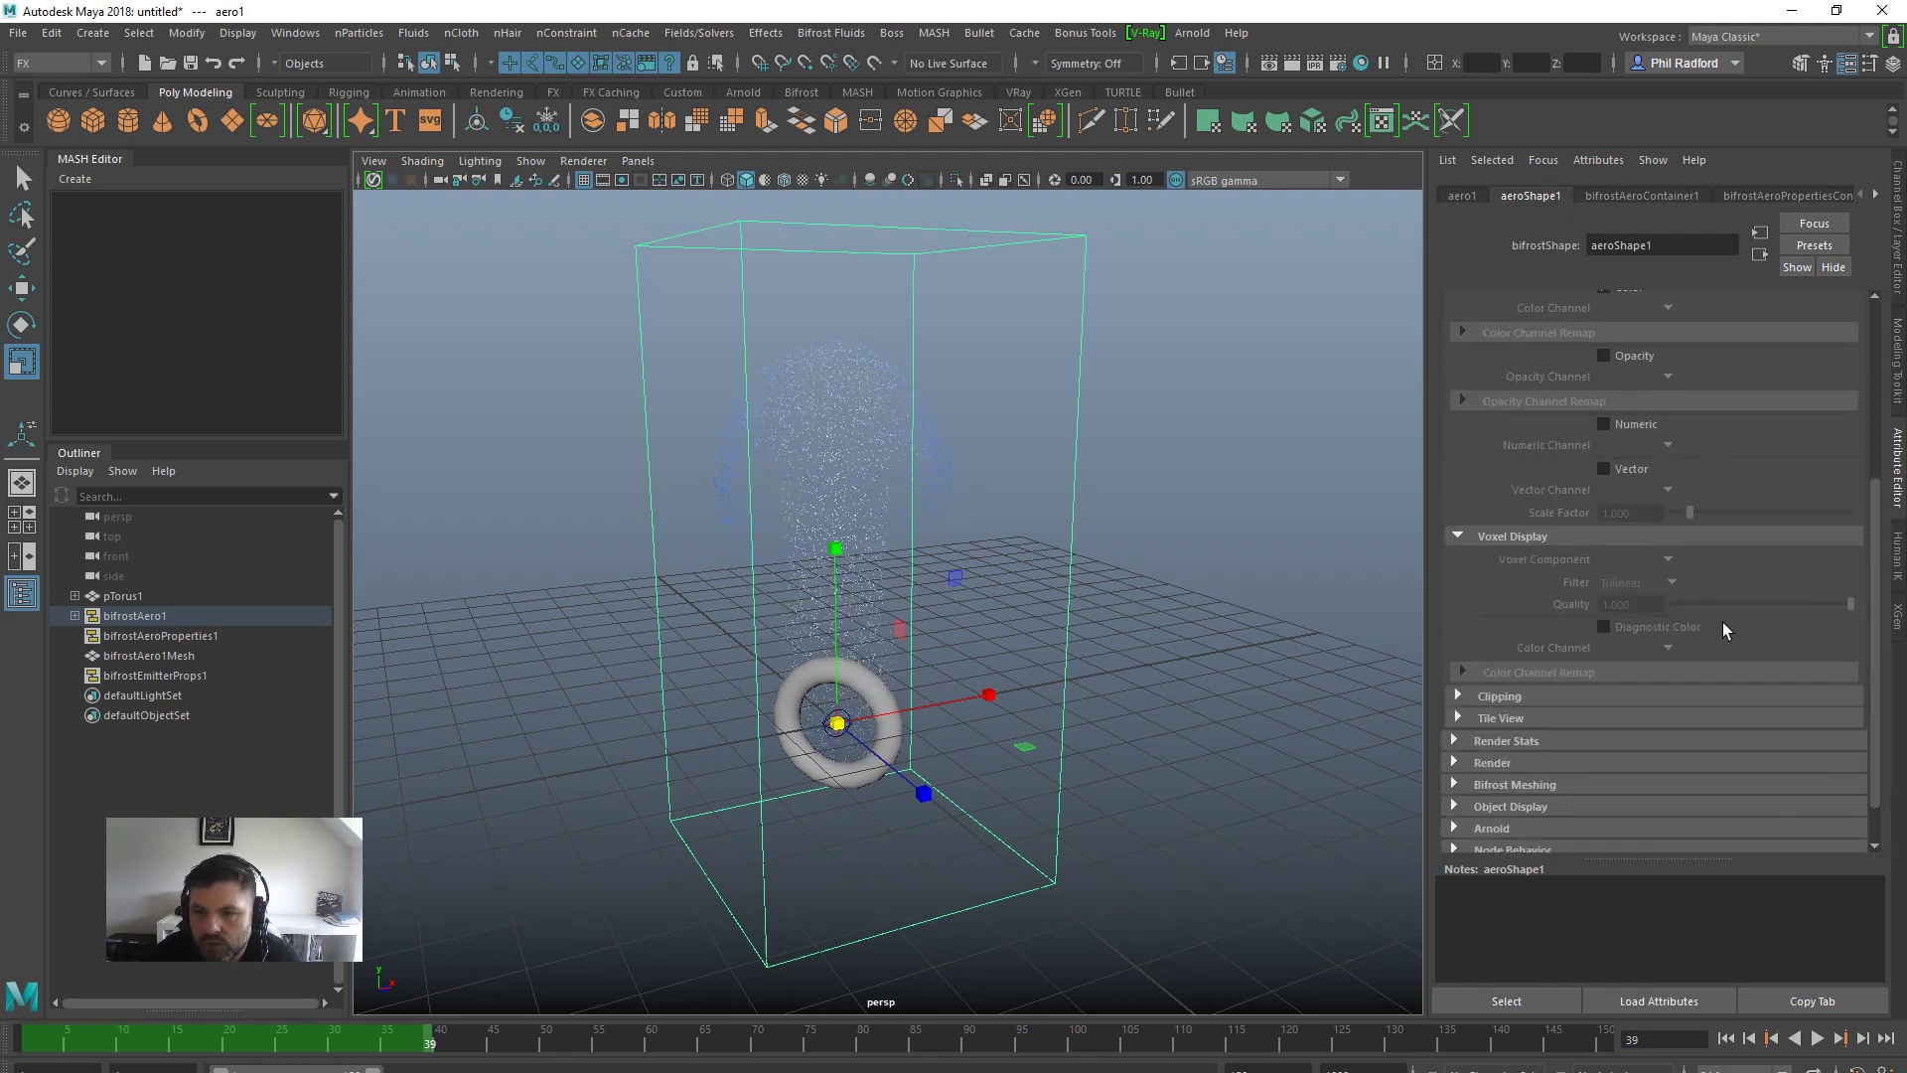
scroll(1668, 673, "down", 2)
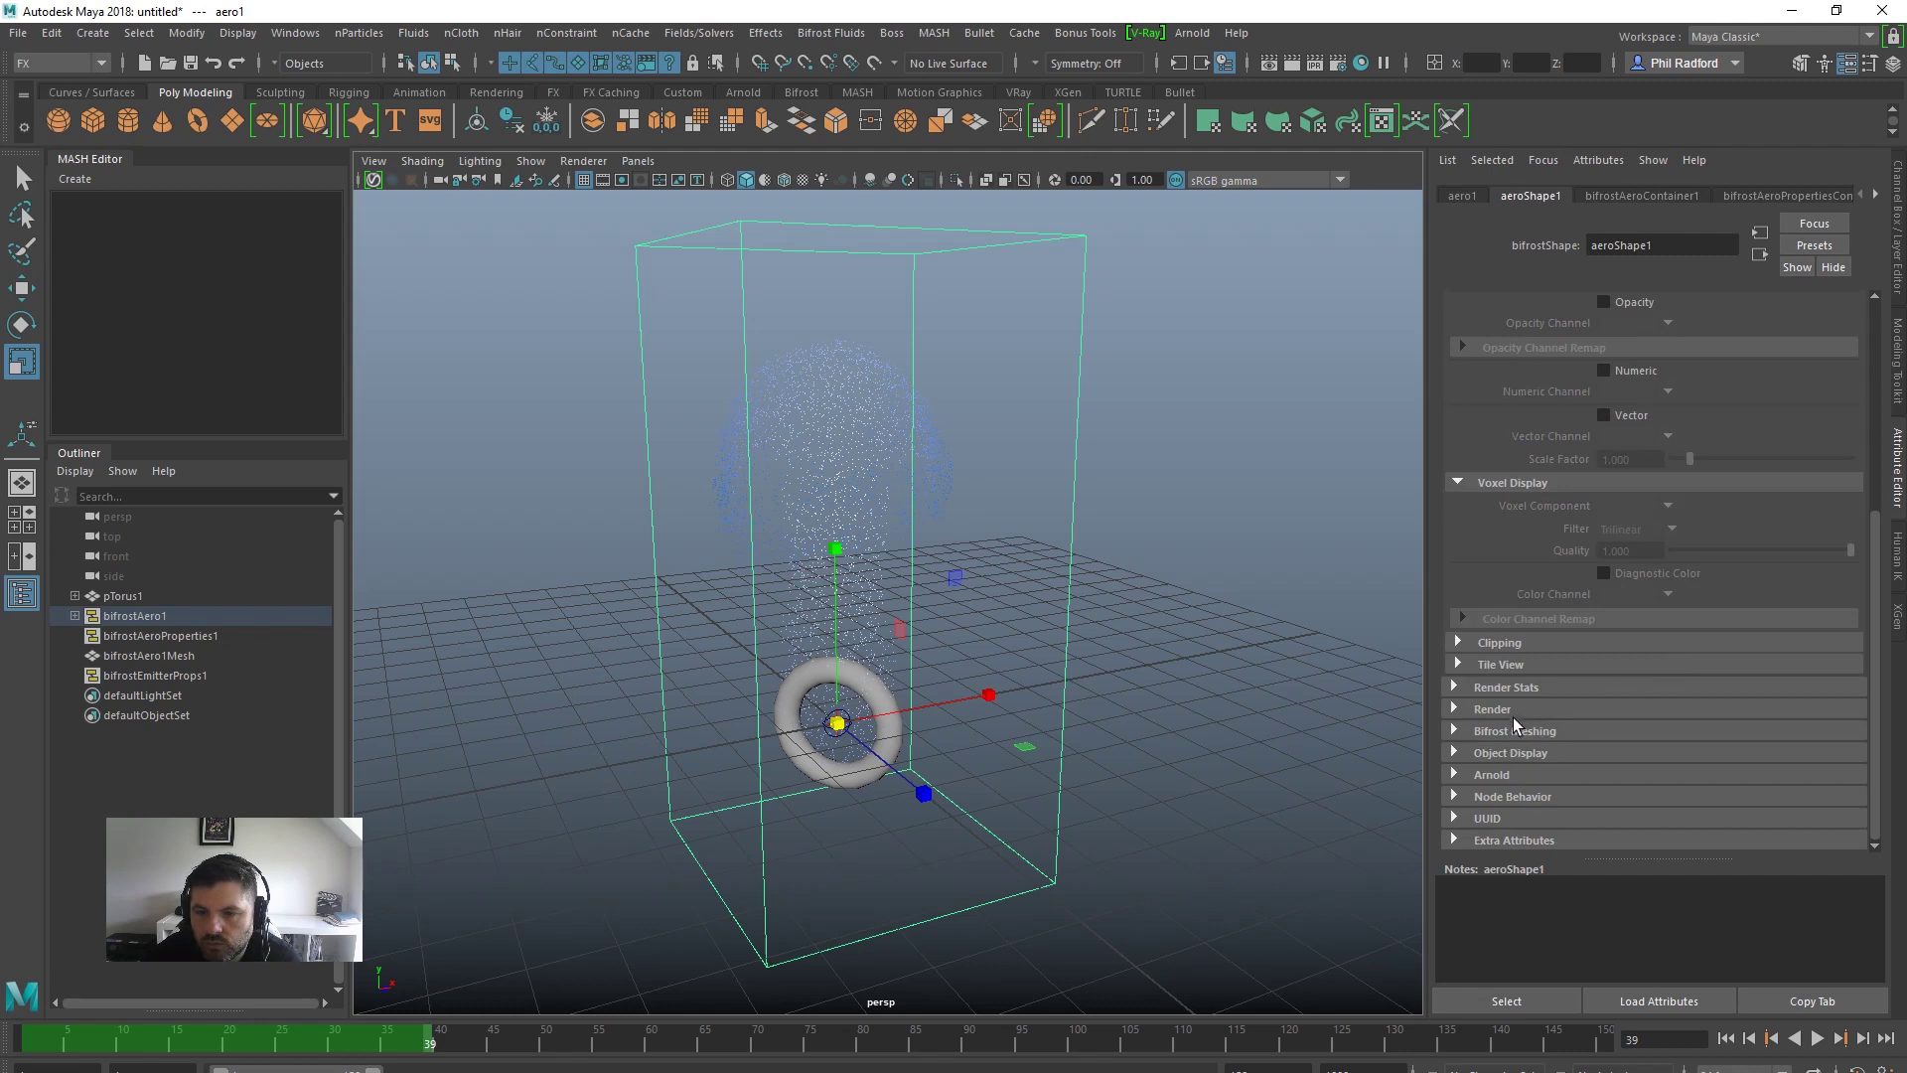
scroll(1651, 663, "up", 7)
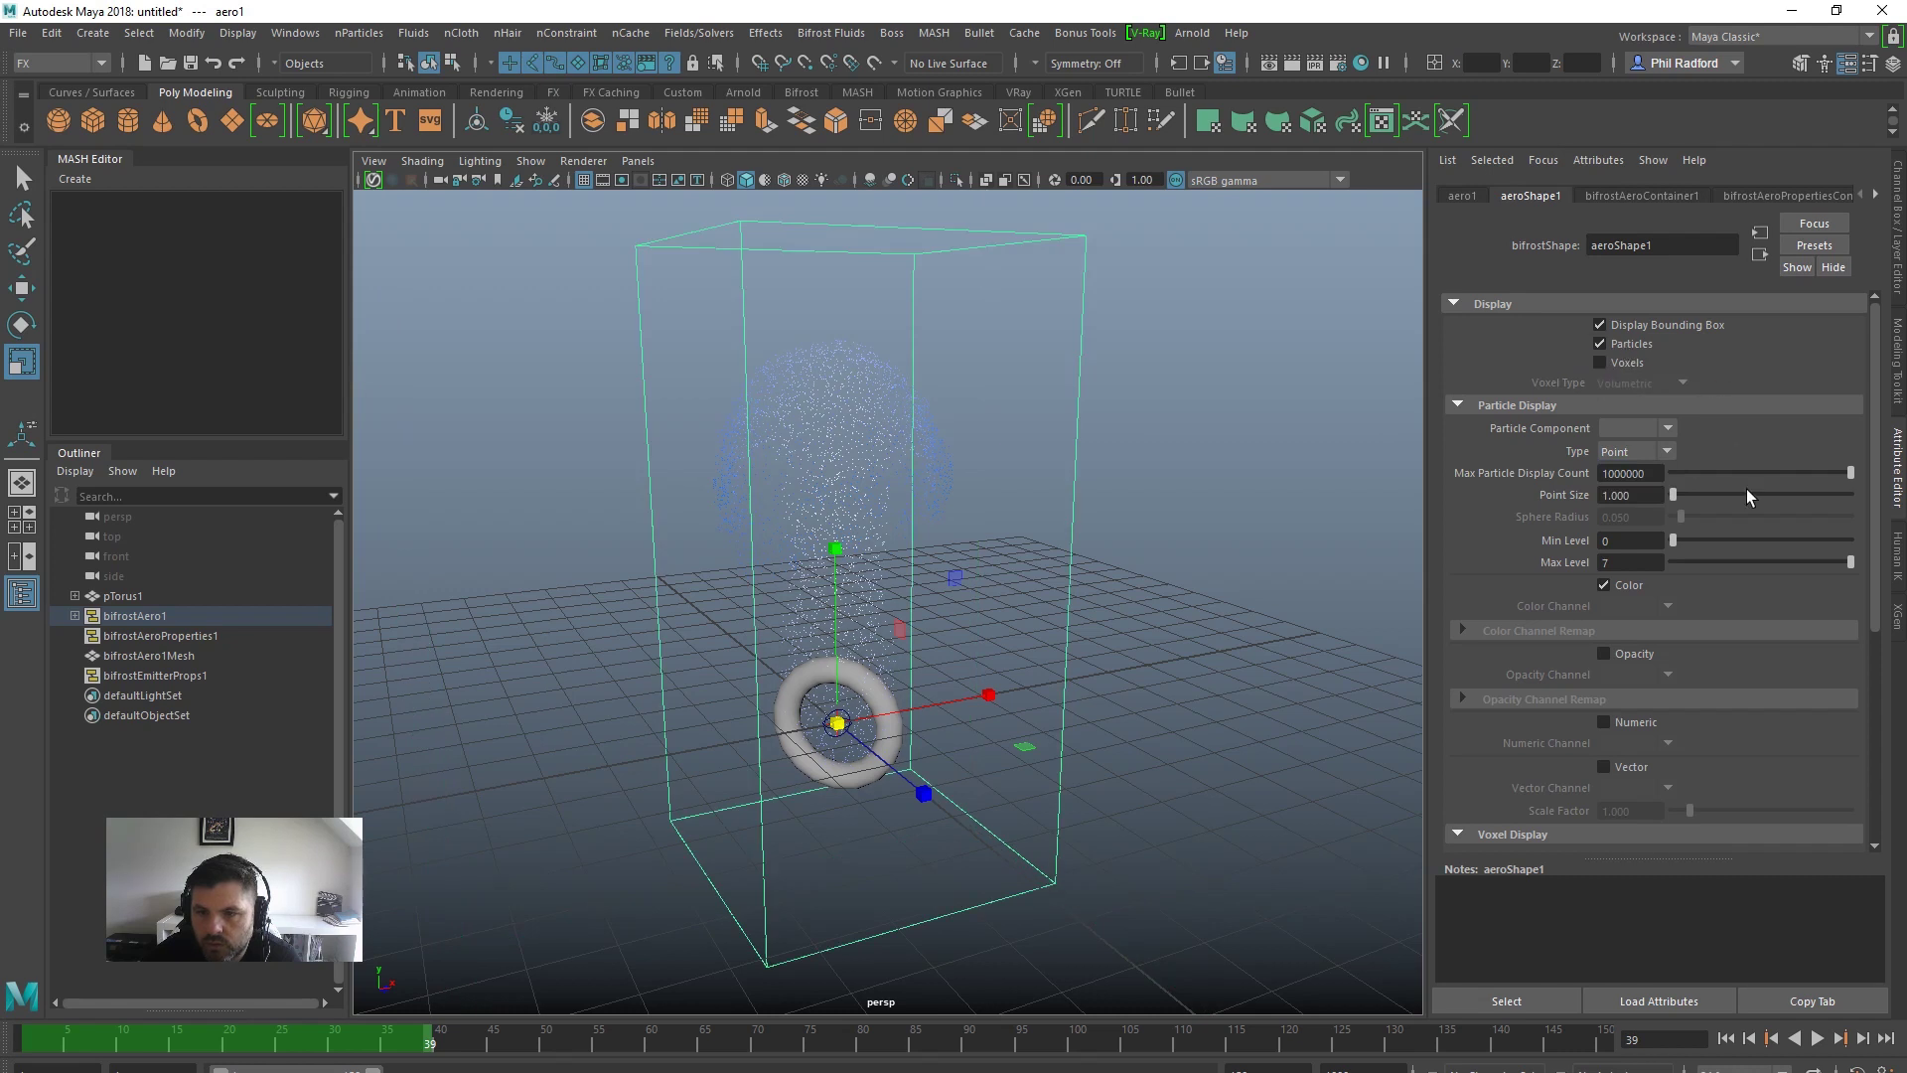
scroll(1742, 498, "down", 7)
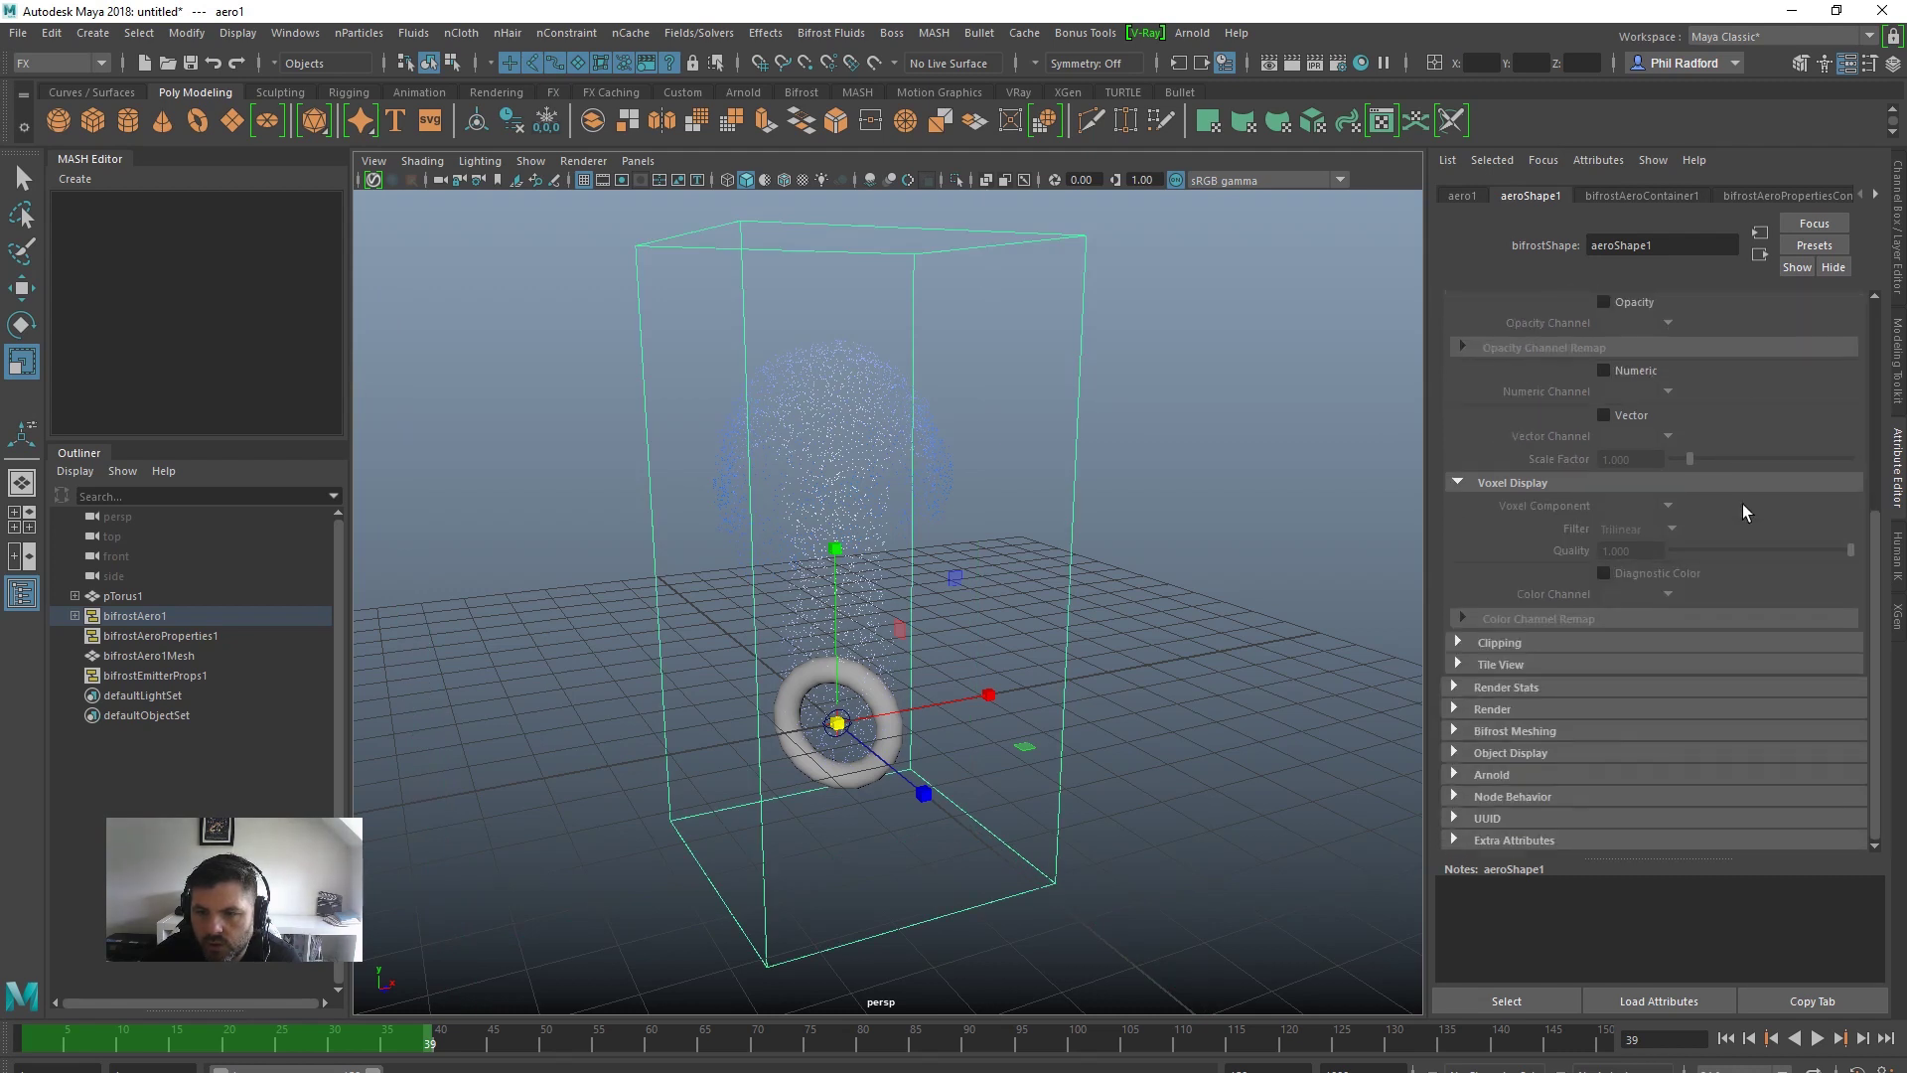
middle_click_drag(1192, 605, 1149, 592, "alt")
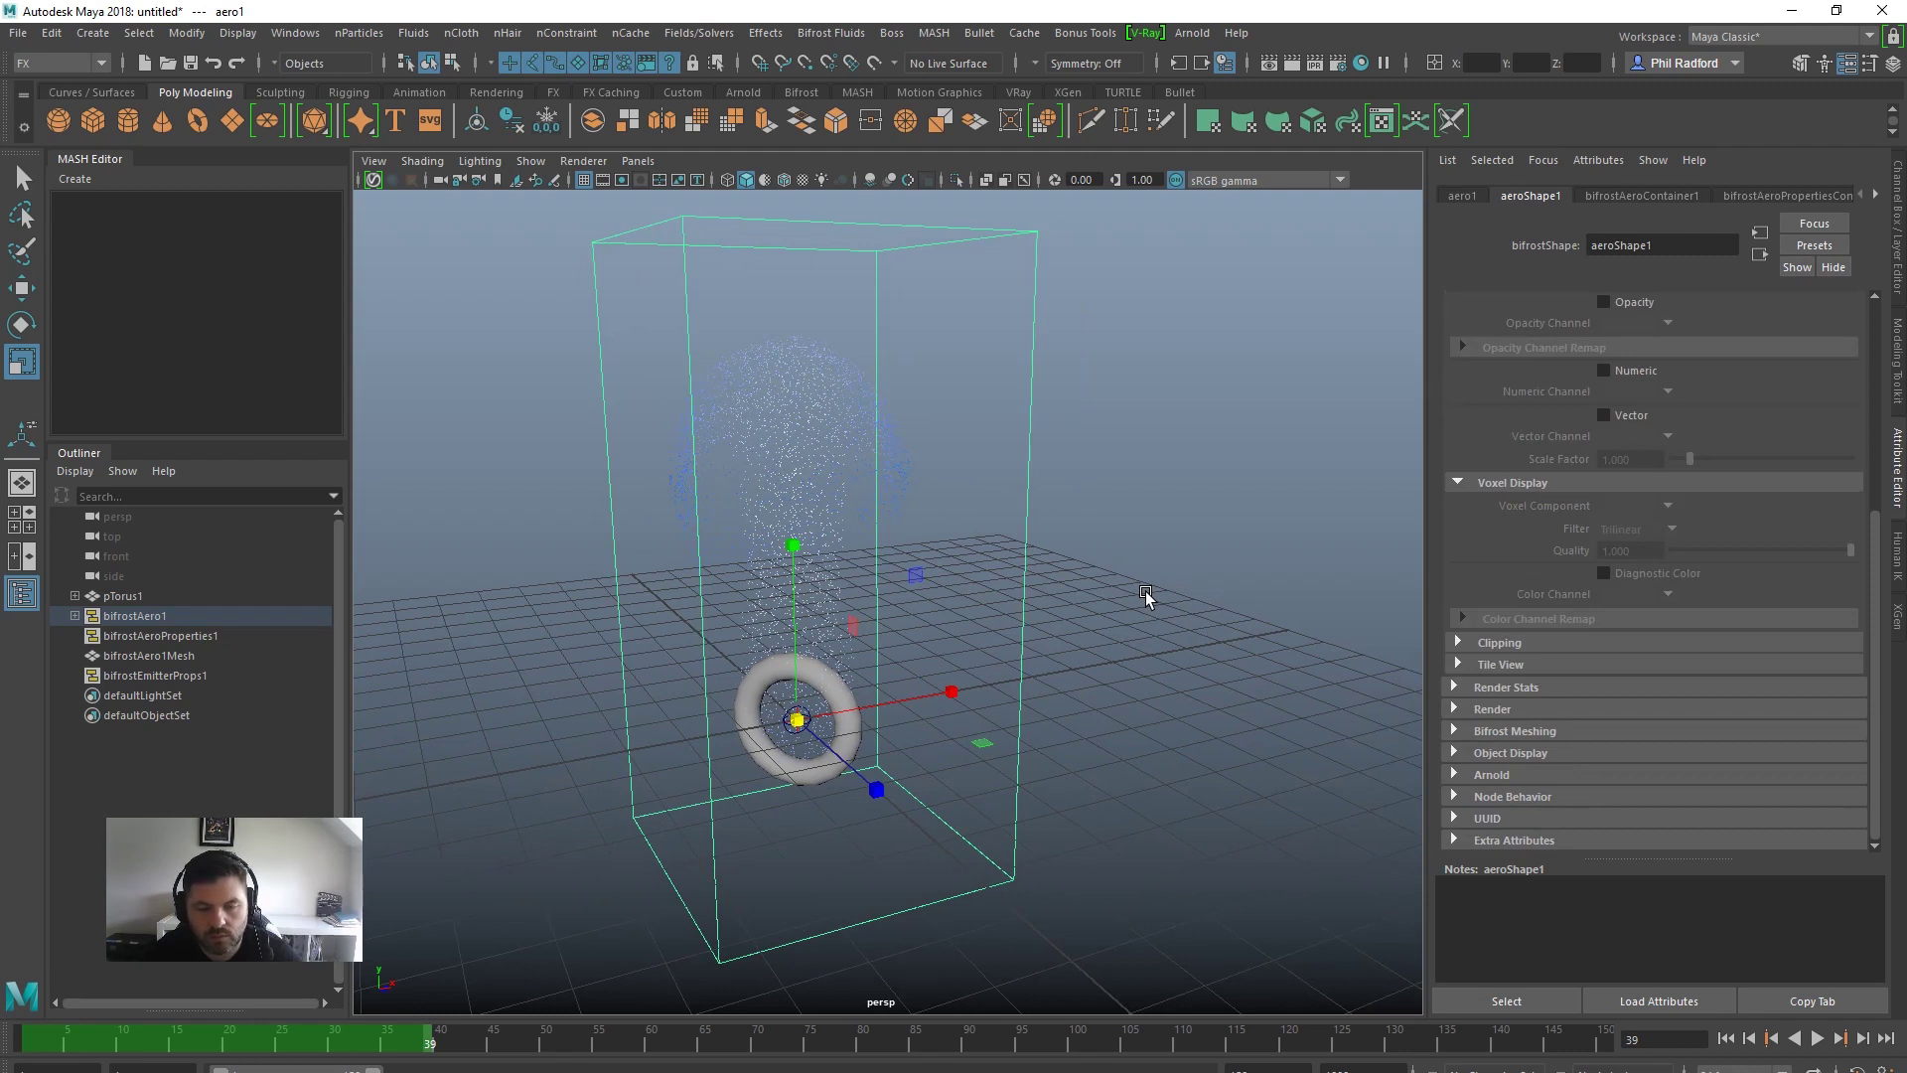
left_click(1553, 690)
left_click(1492, 709)
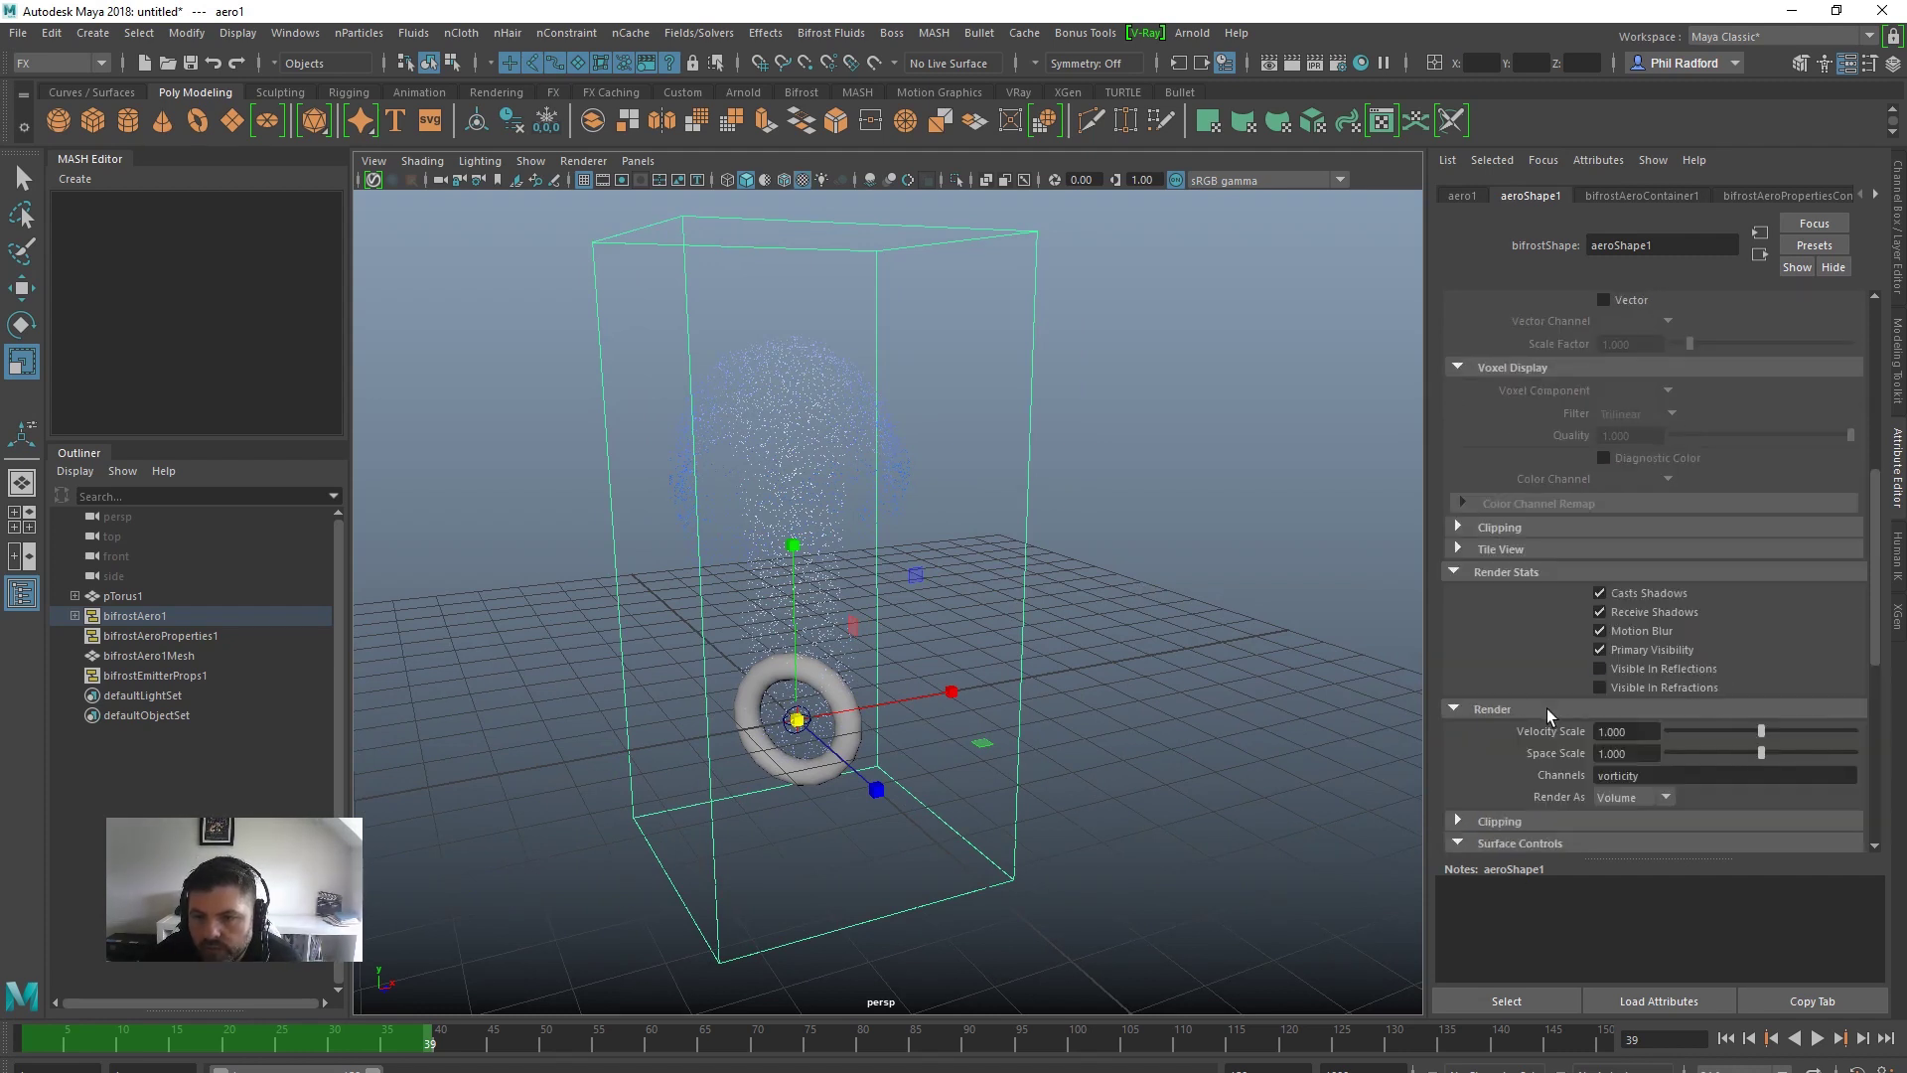
scroll(1546, 708, "down", 5)
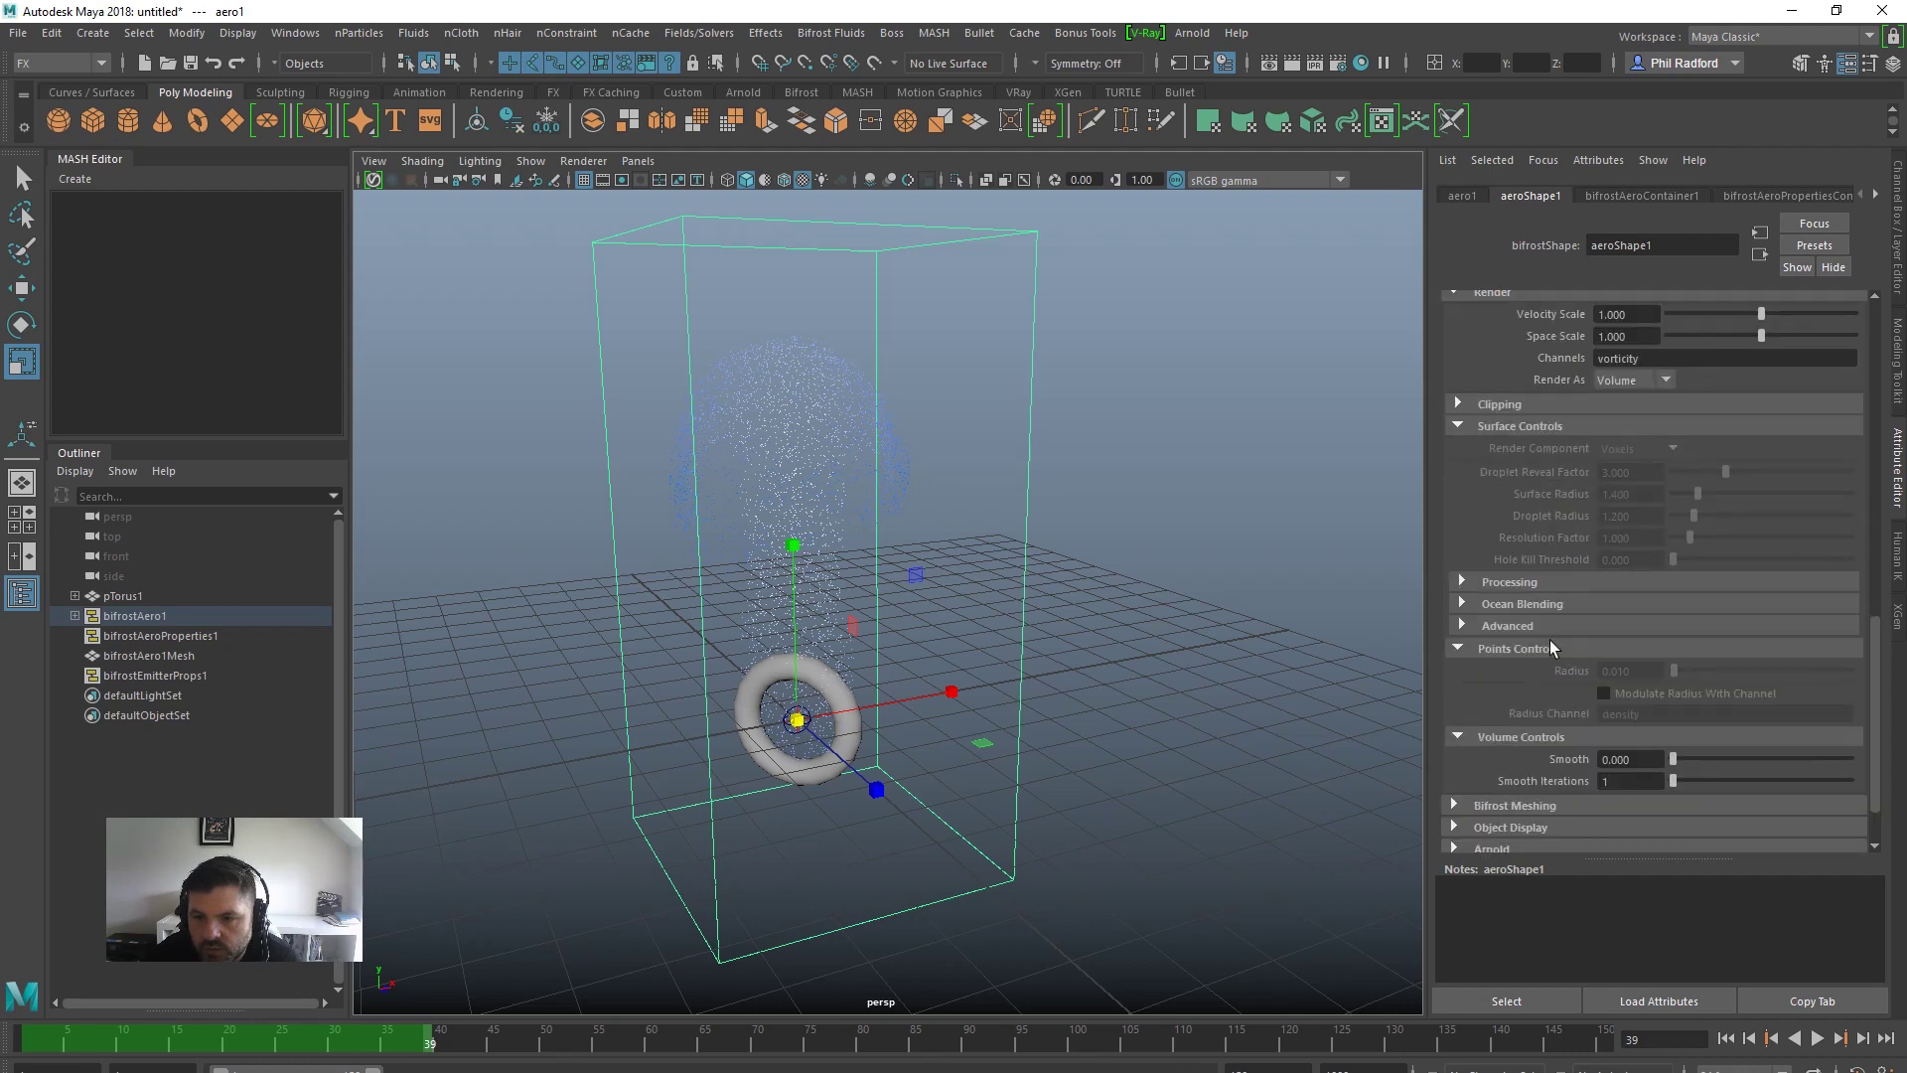
scroll(1609, 676, "down", 2)
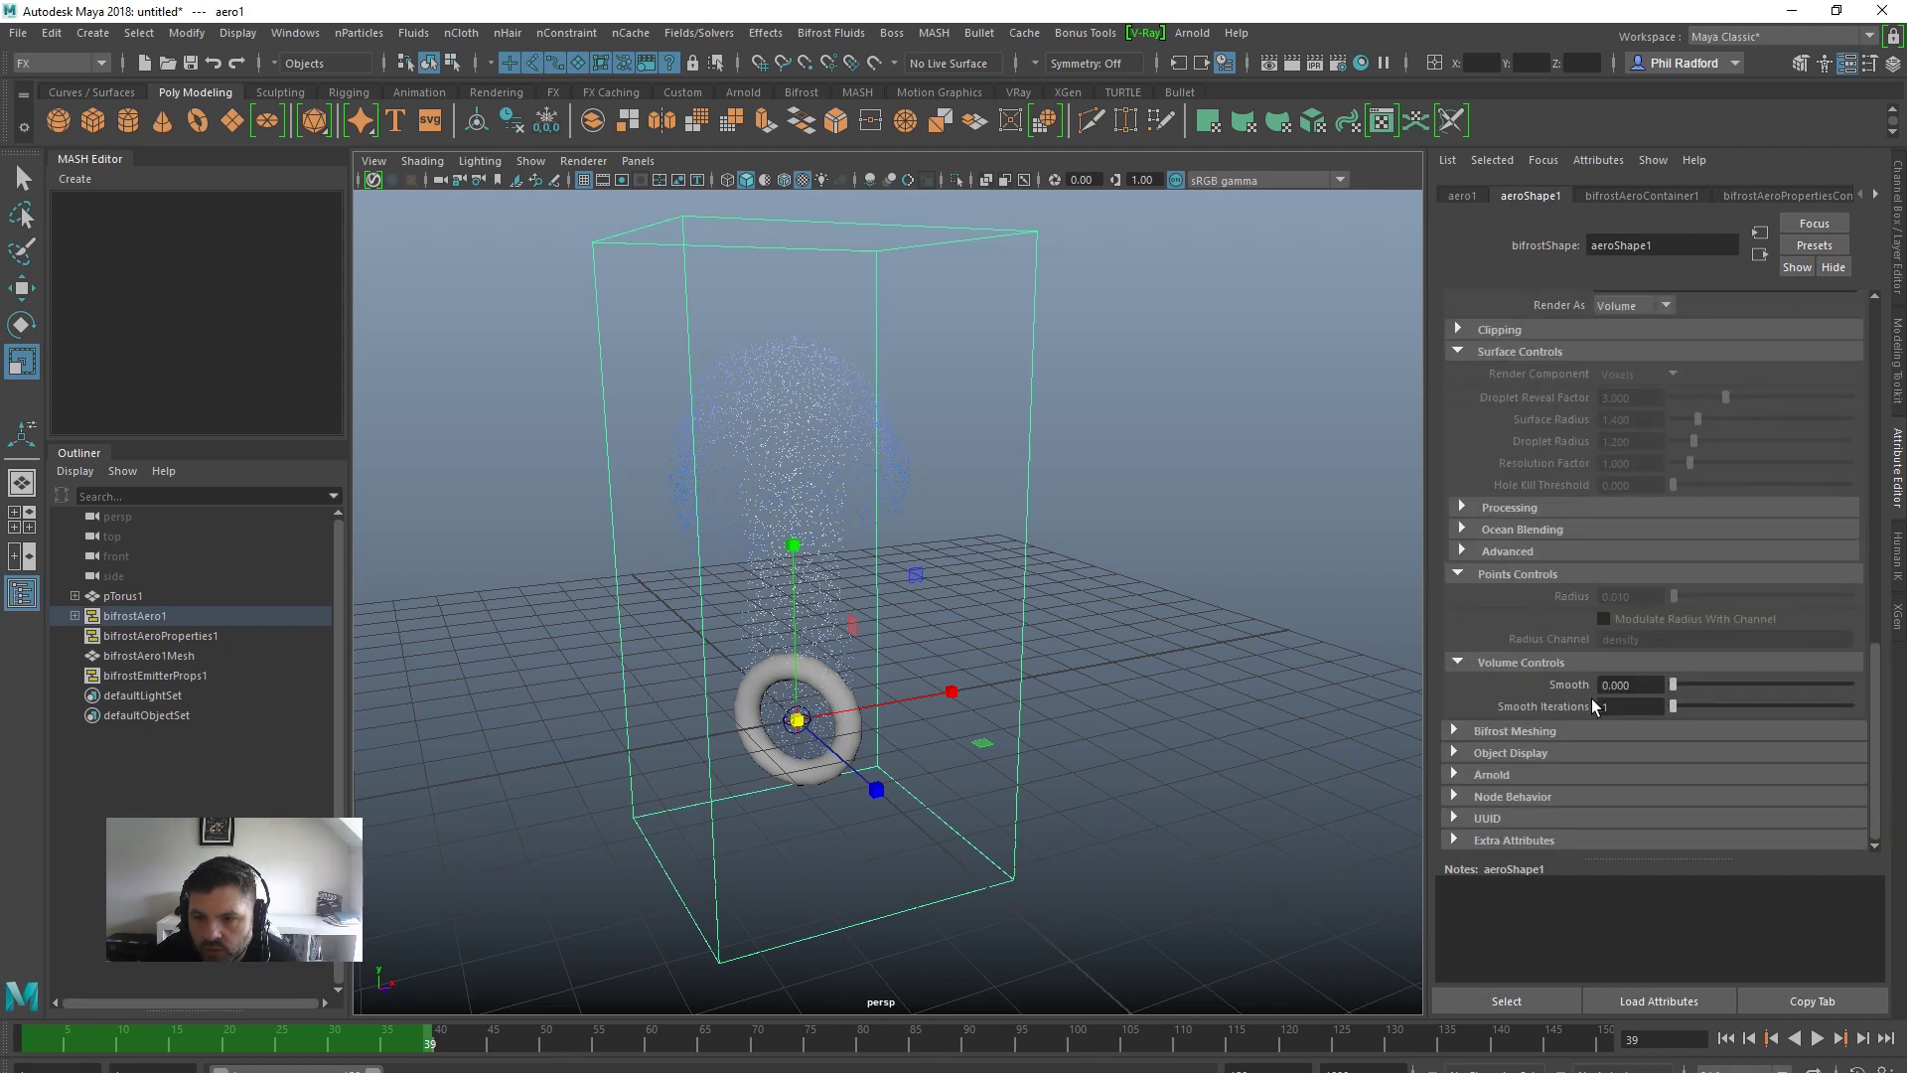
left_click(1524, 733)
scroll(1760, 695, "up", 8)
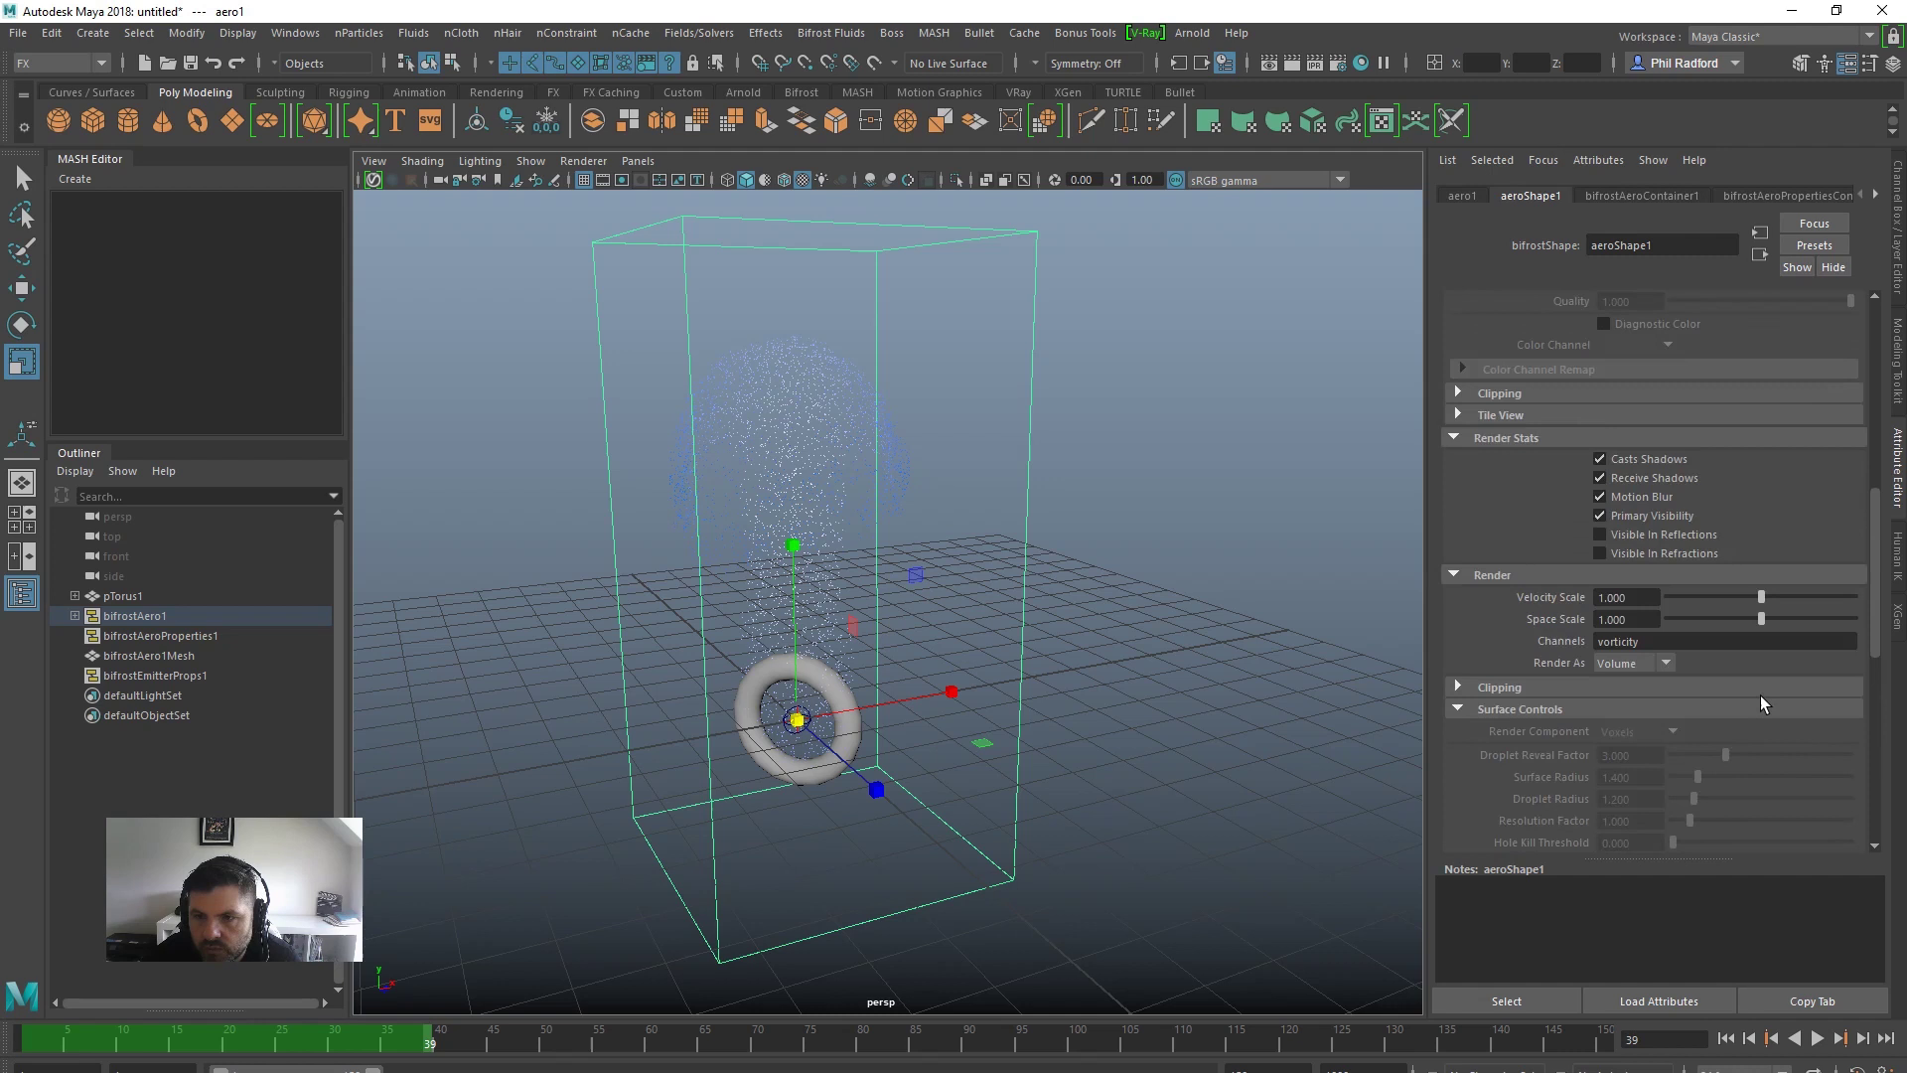
scroll(1760, 696, "up", 10)
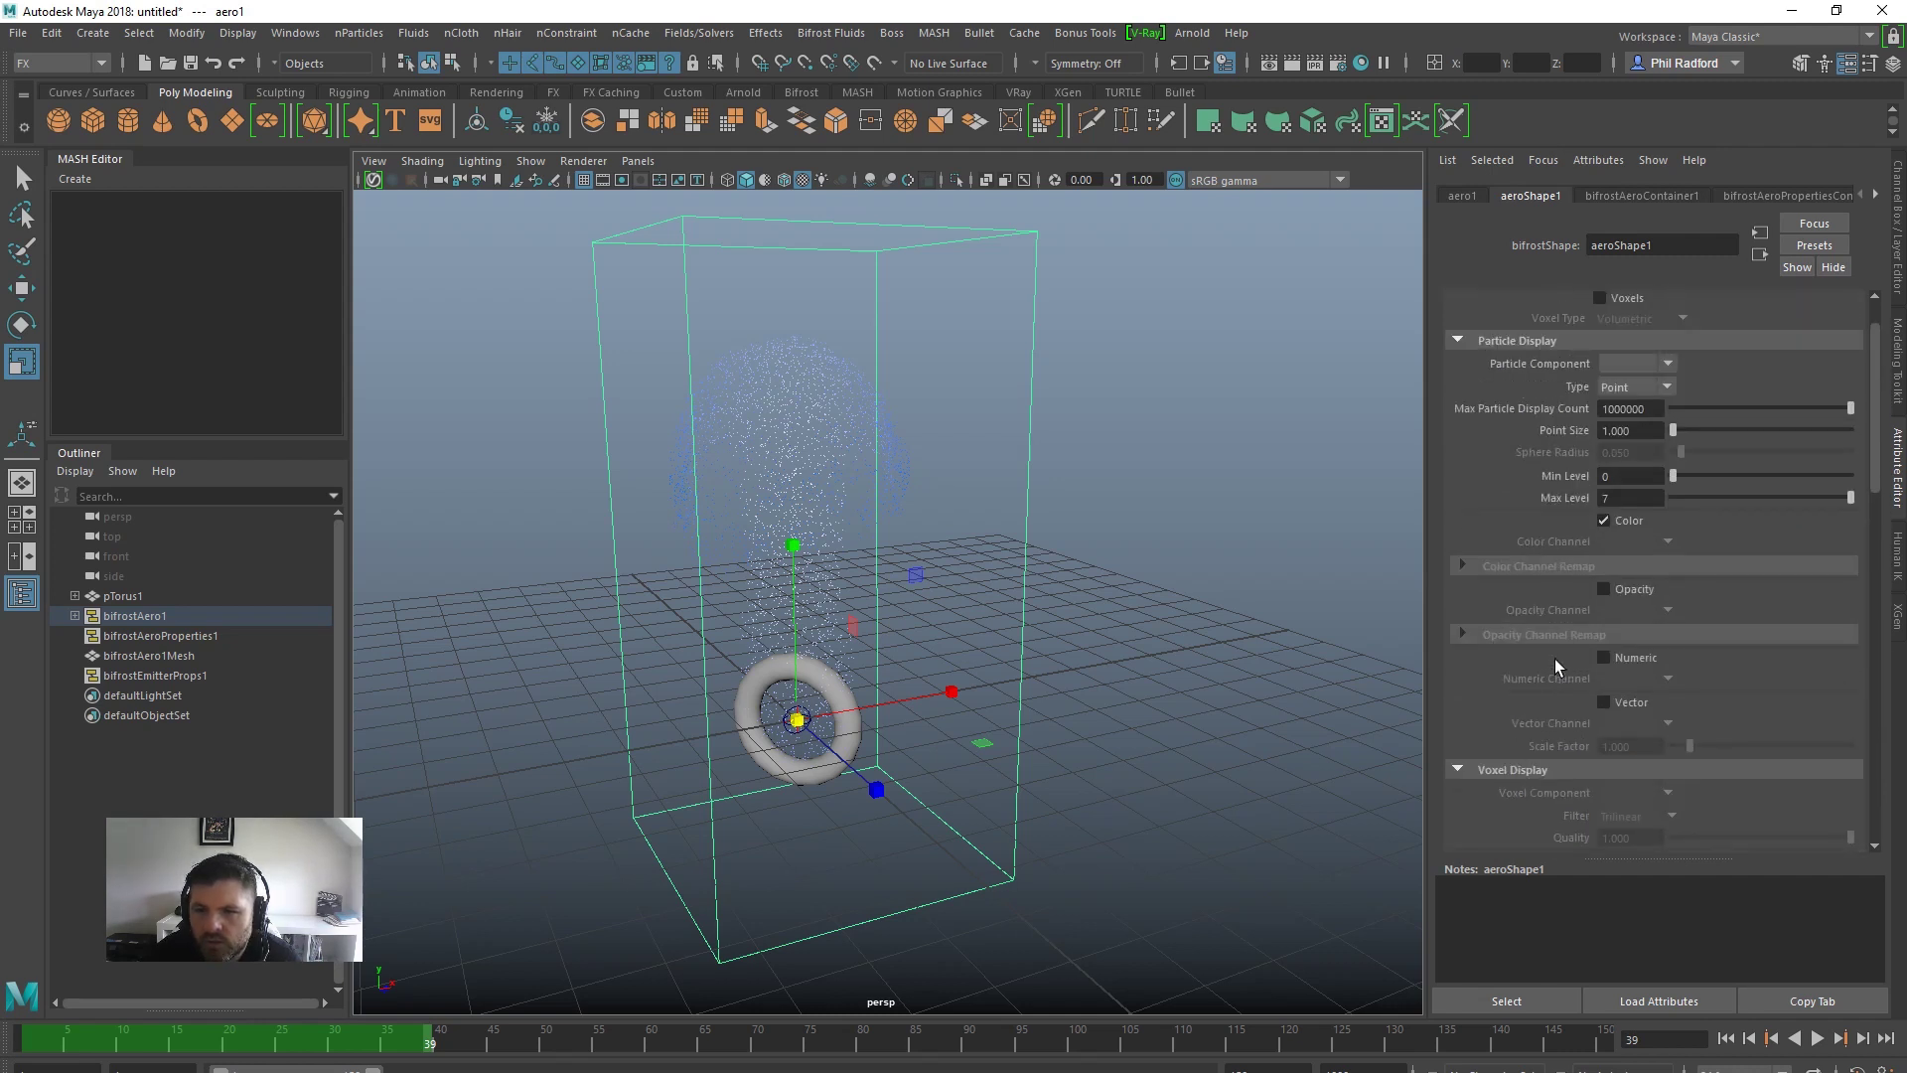
scroll(1652, 703, "up", 2)
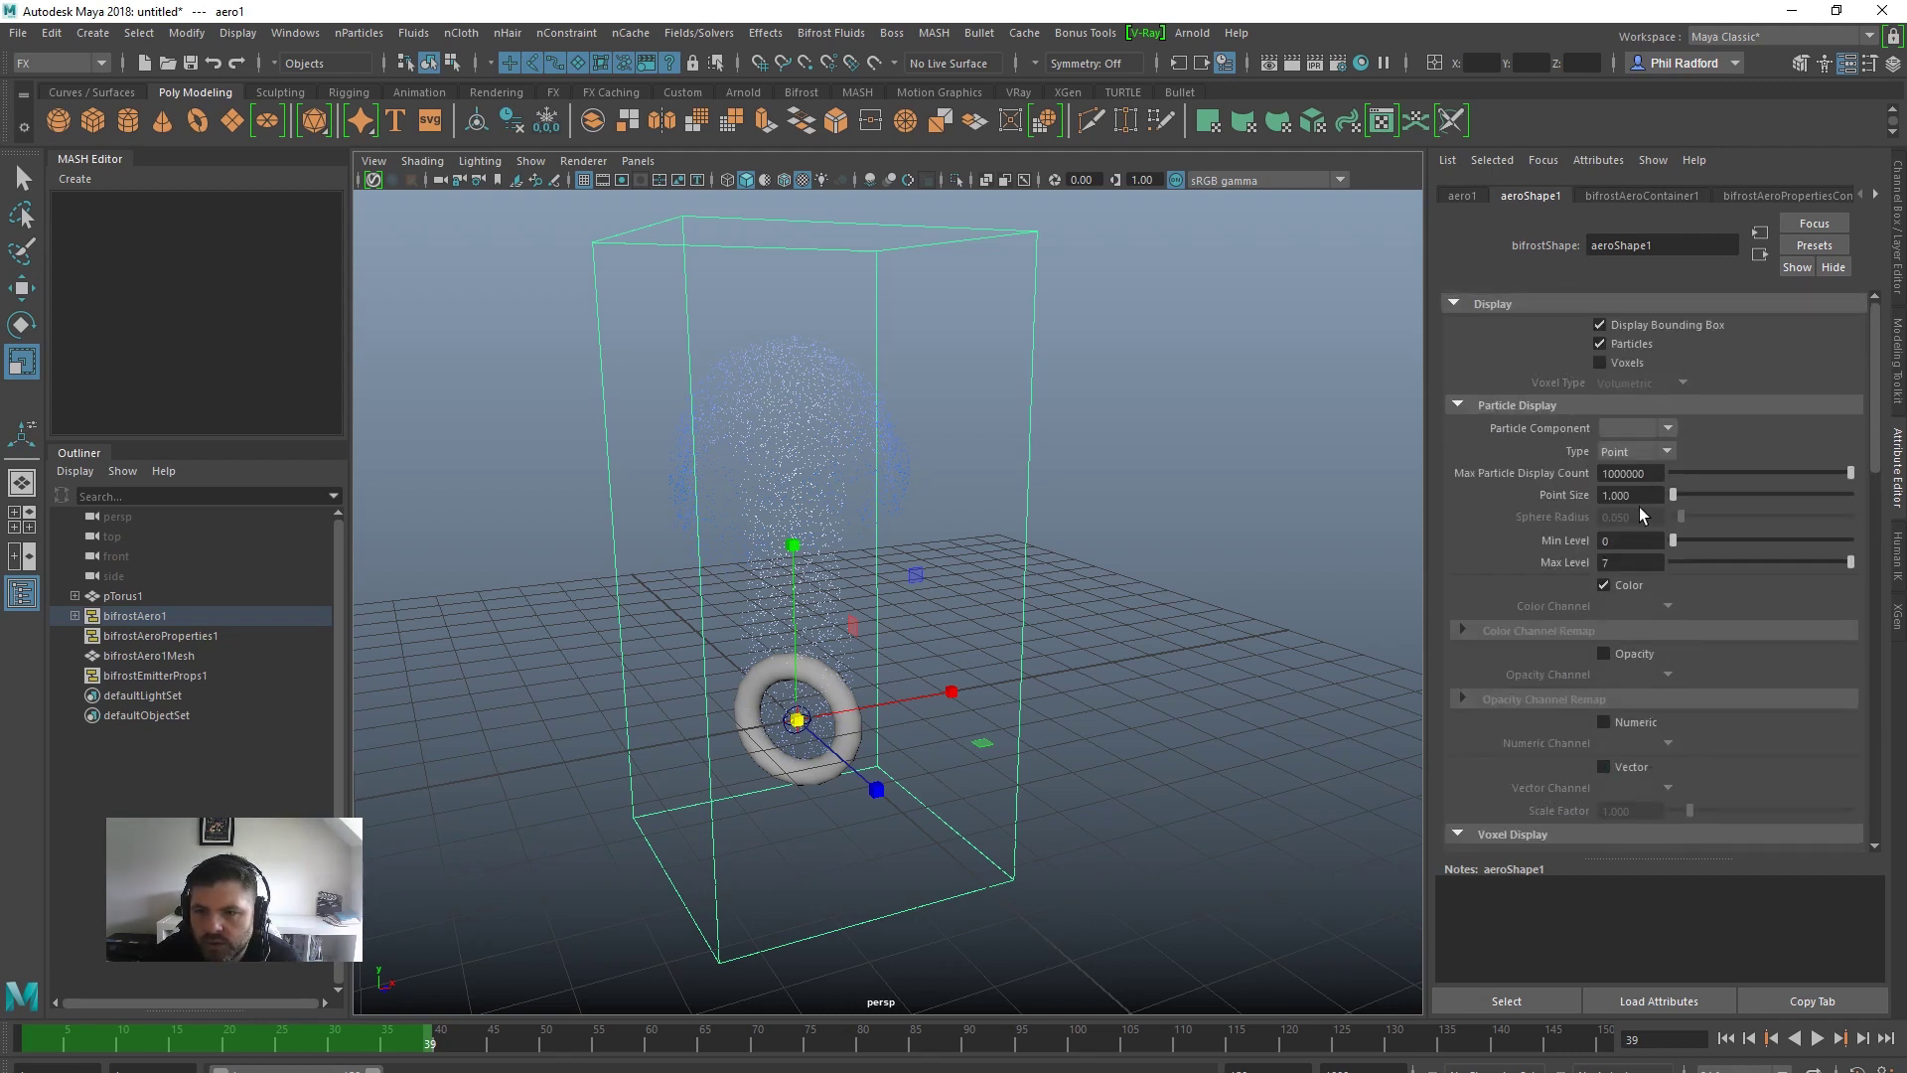
Enable the aero shape's voxel display, and check the available voxel types
left_click(1601, 363)
left_click(1647, 384)
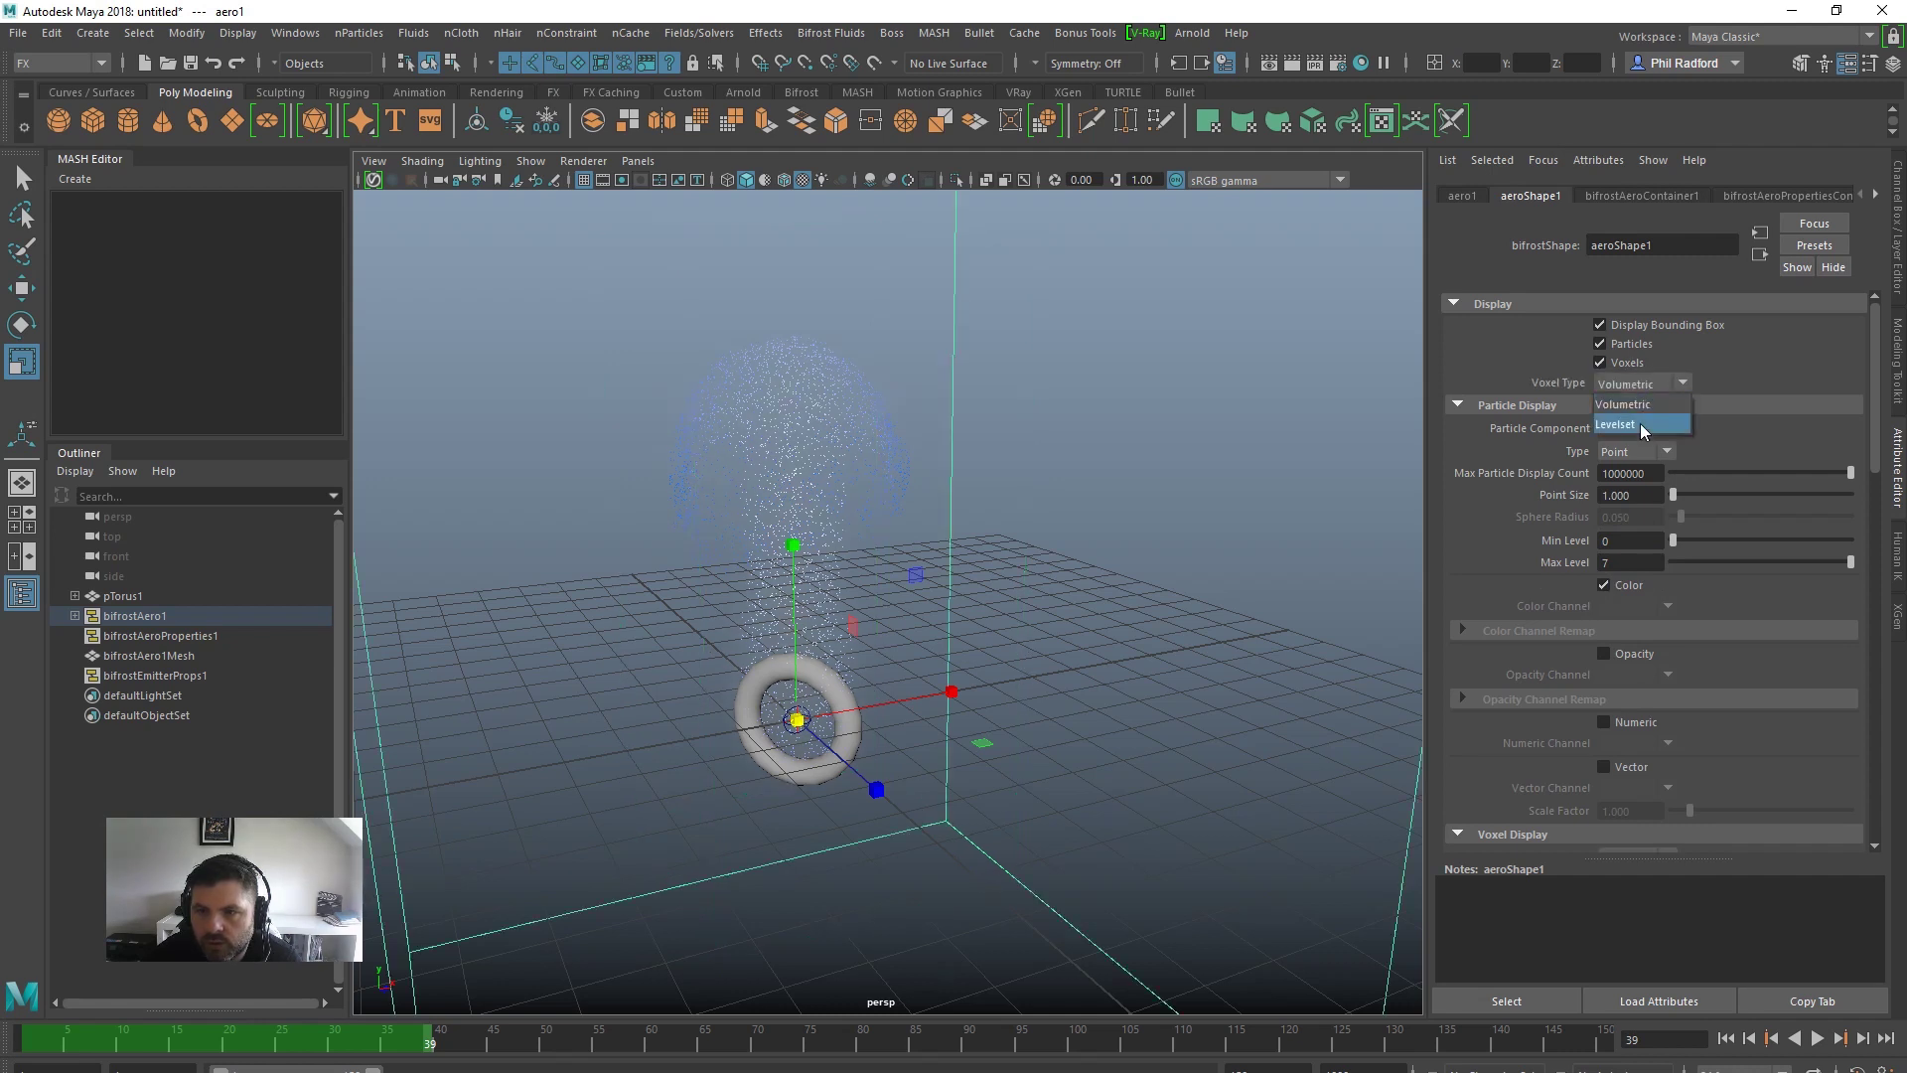
Preview the aero particles with the Sphere display type, and return them to Point
left_click(1647, 455)
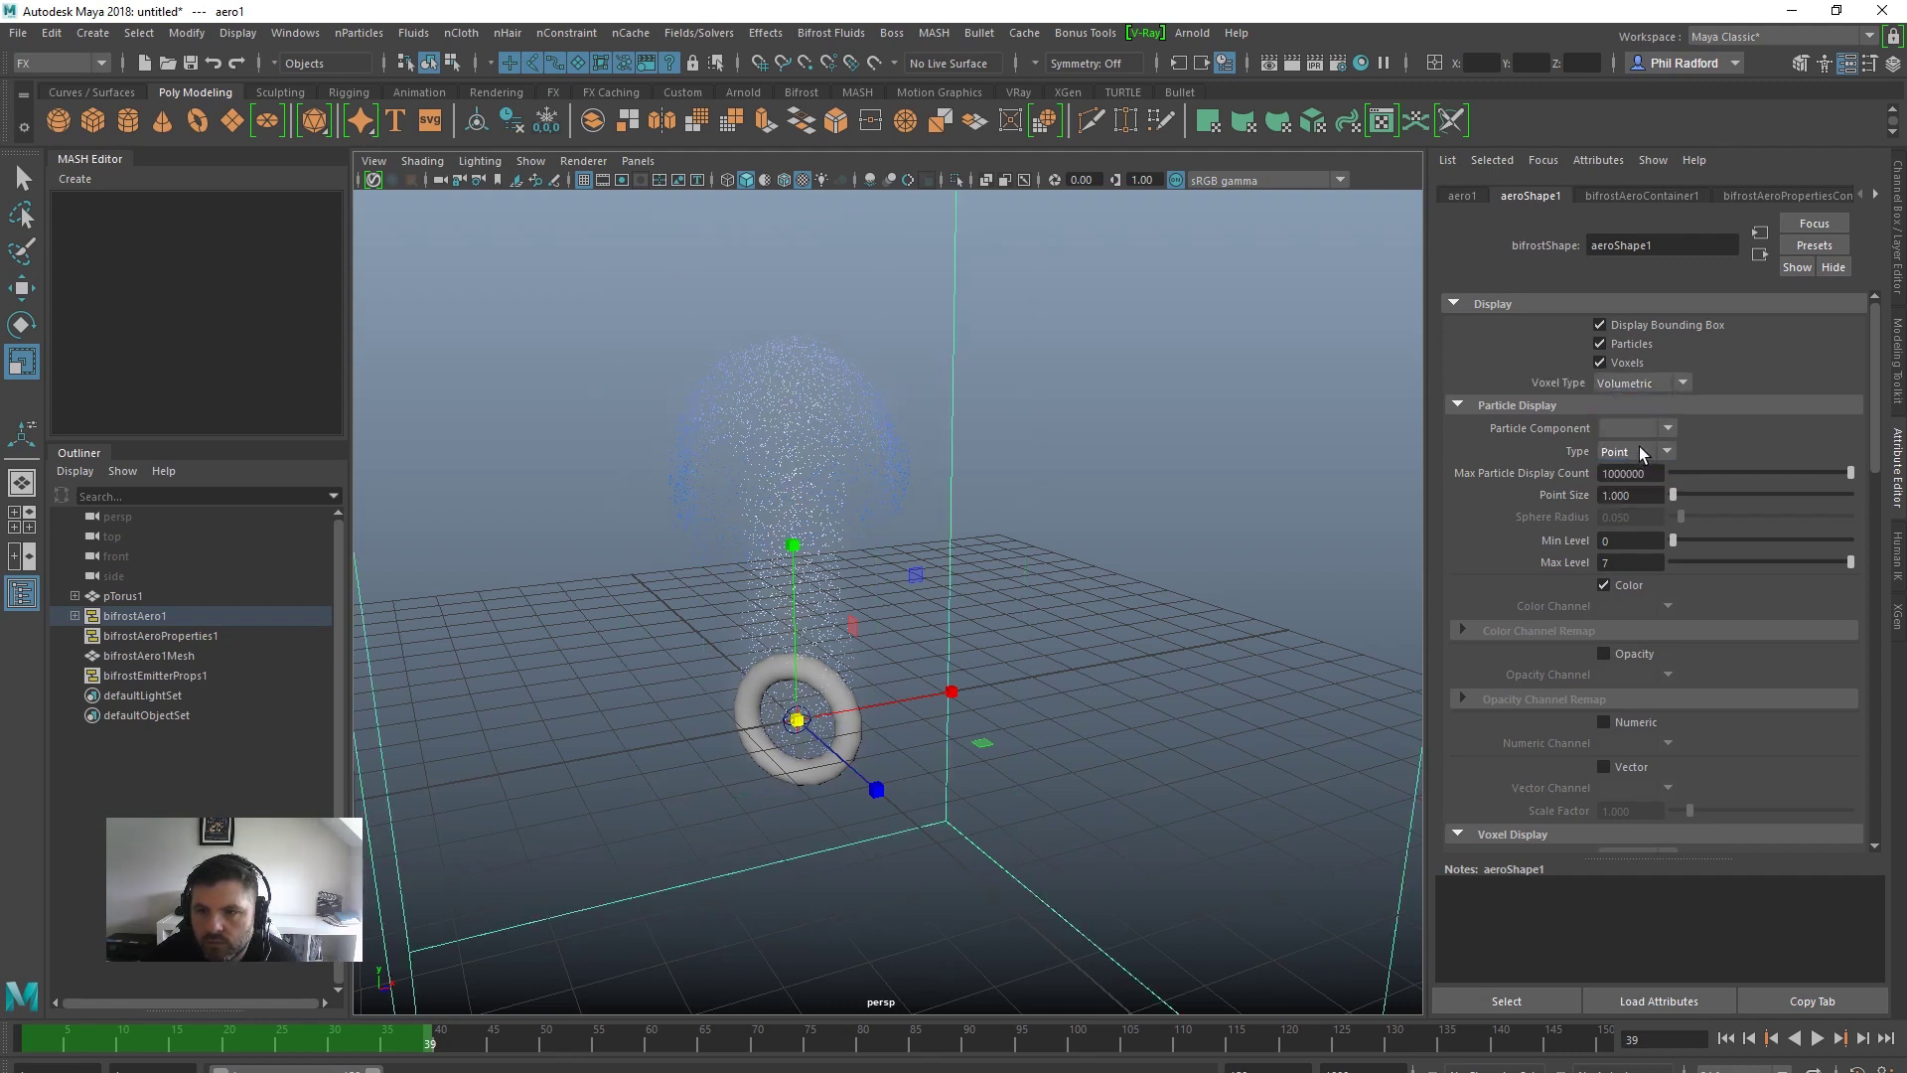
left_click(1636, 493)
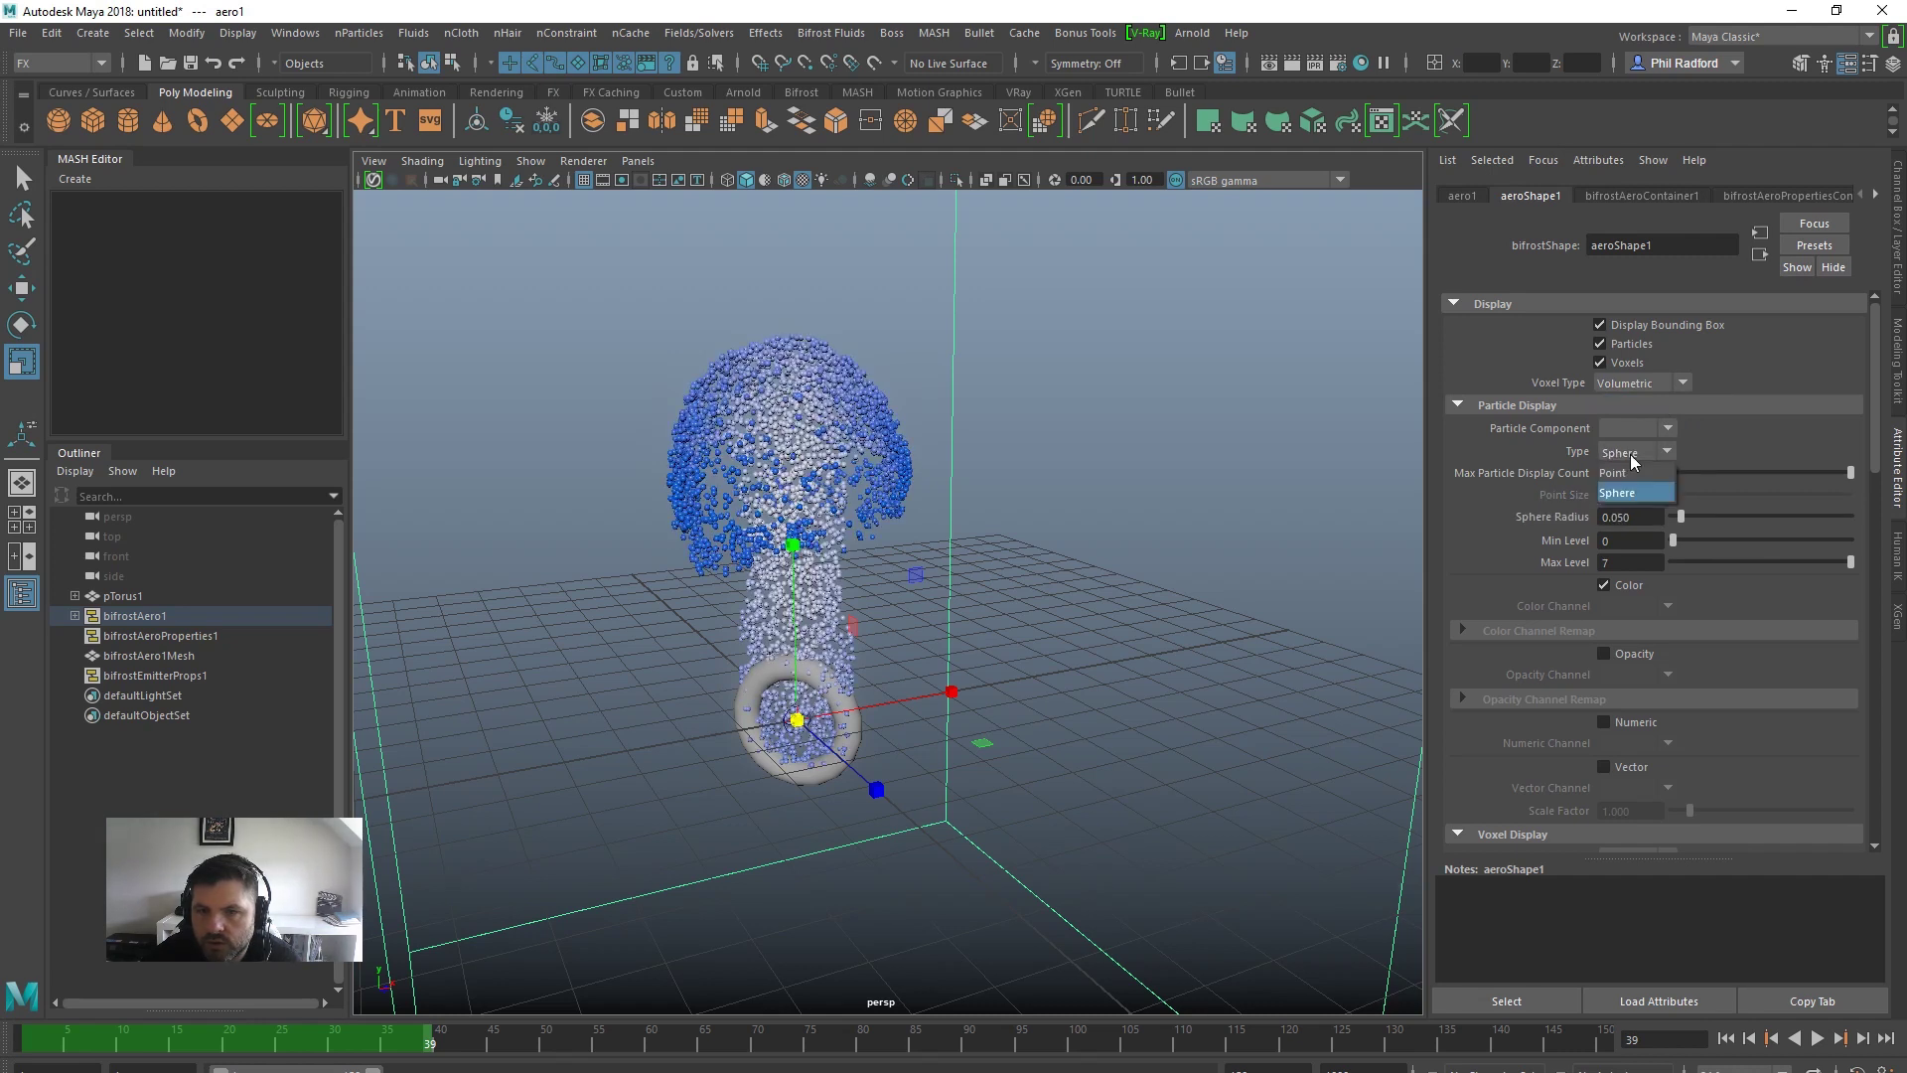
left_click(1631, 474)
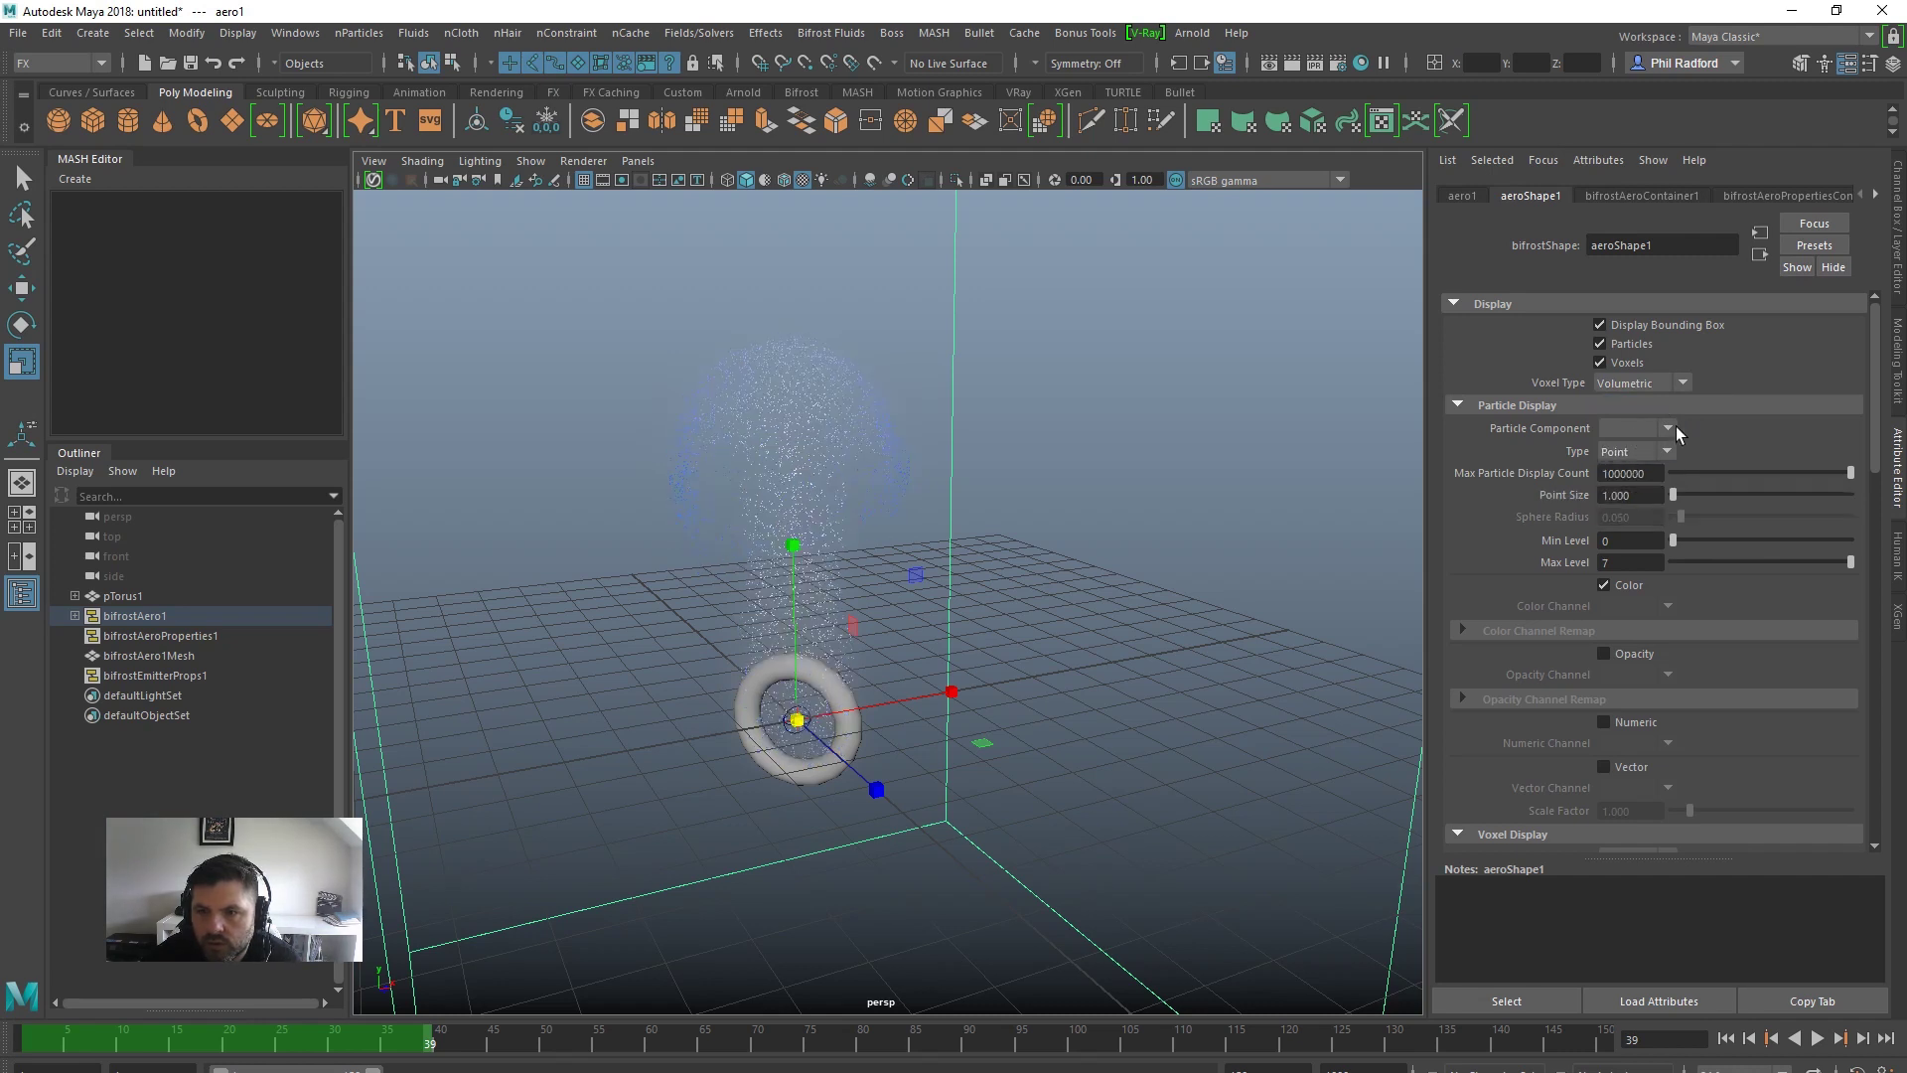
Hide the aero shape's particles, and toggle the voxel display off and on to compare the smoke in the viewport
left_click(1631, 345)
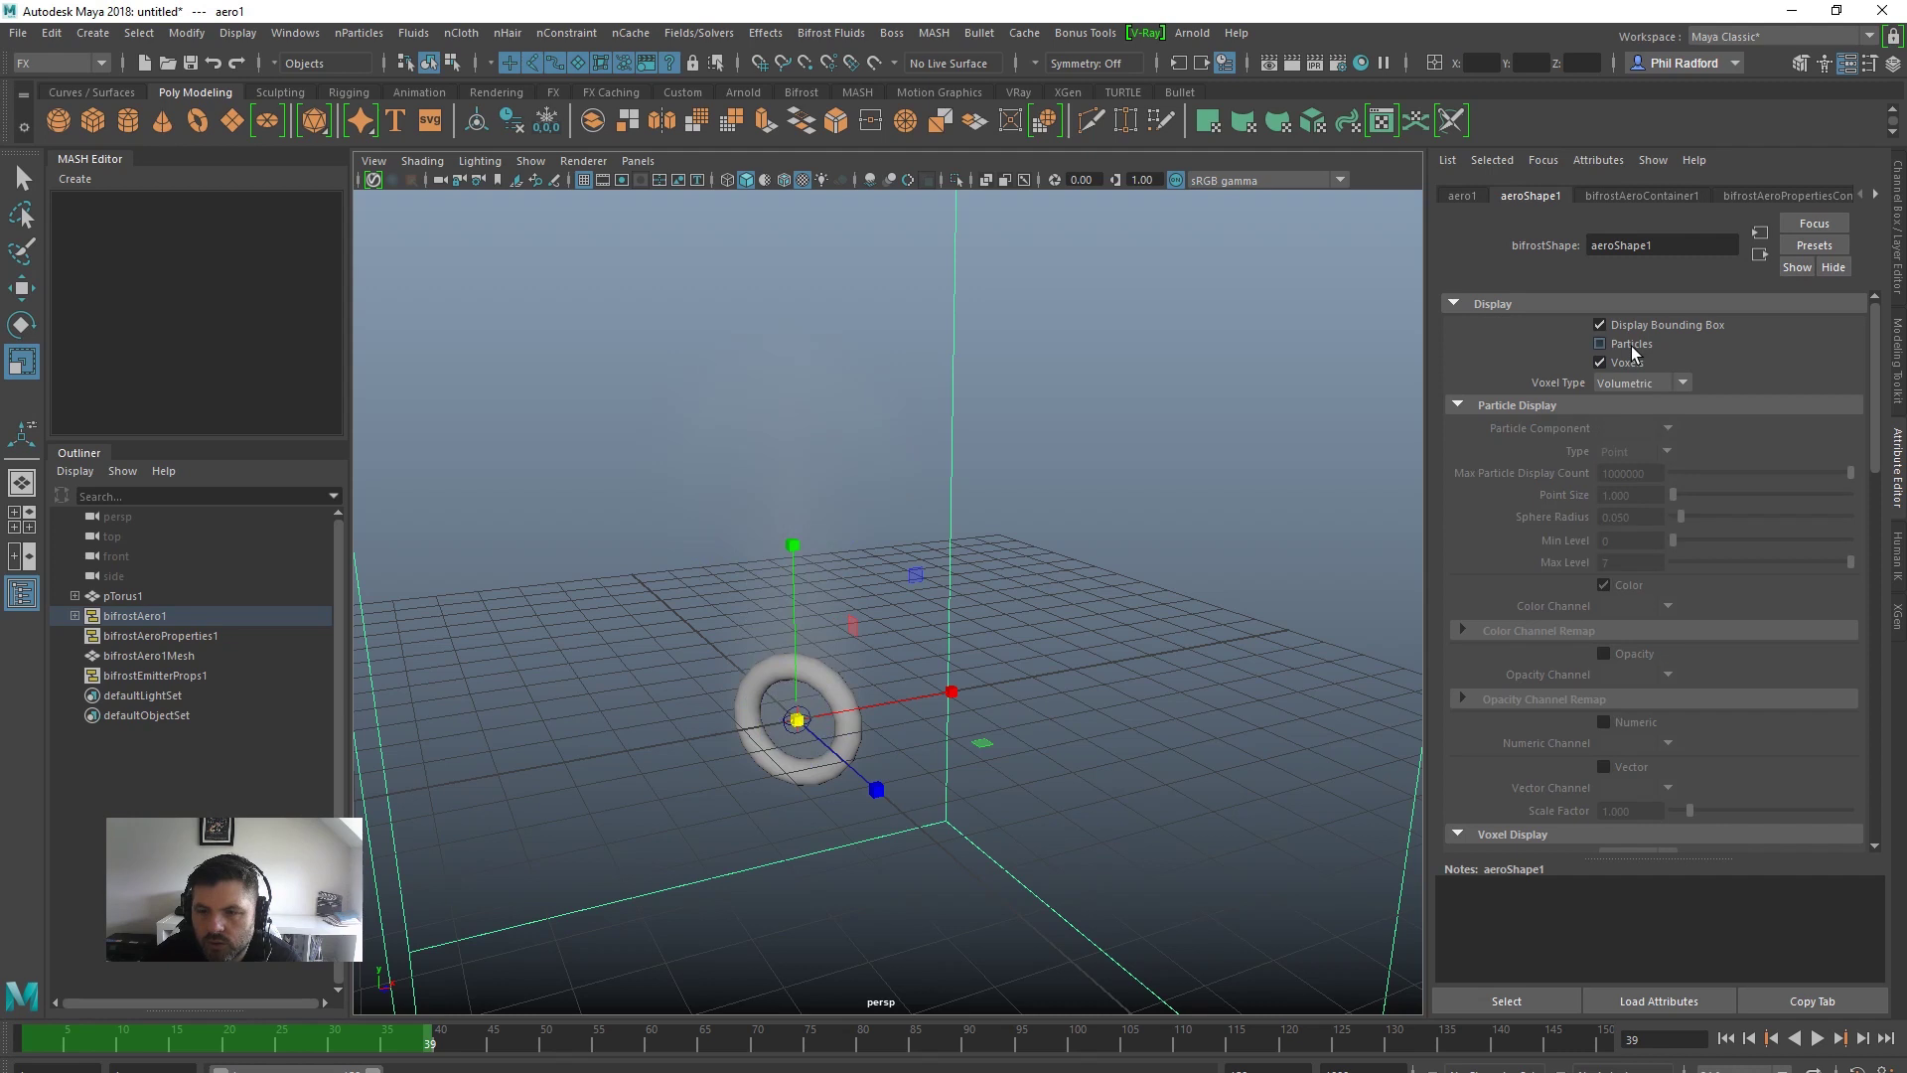
scroll(1671, 498, "down", 5)
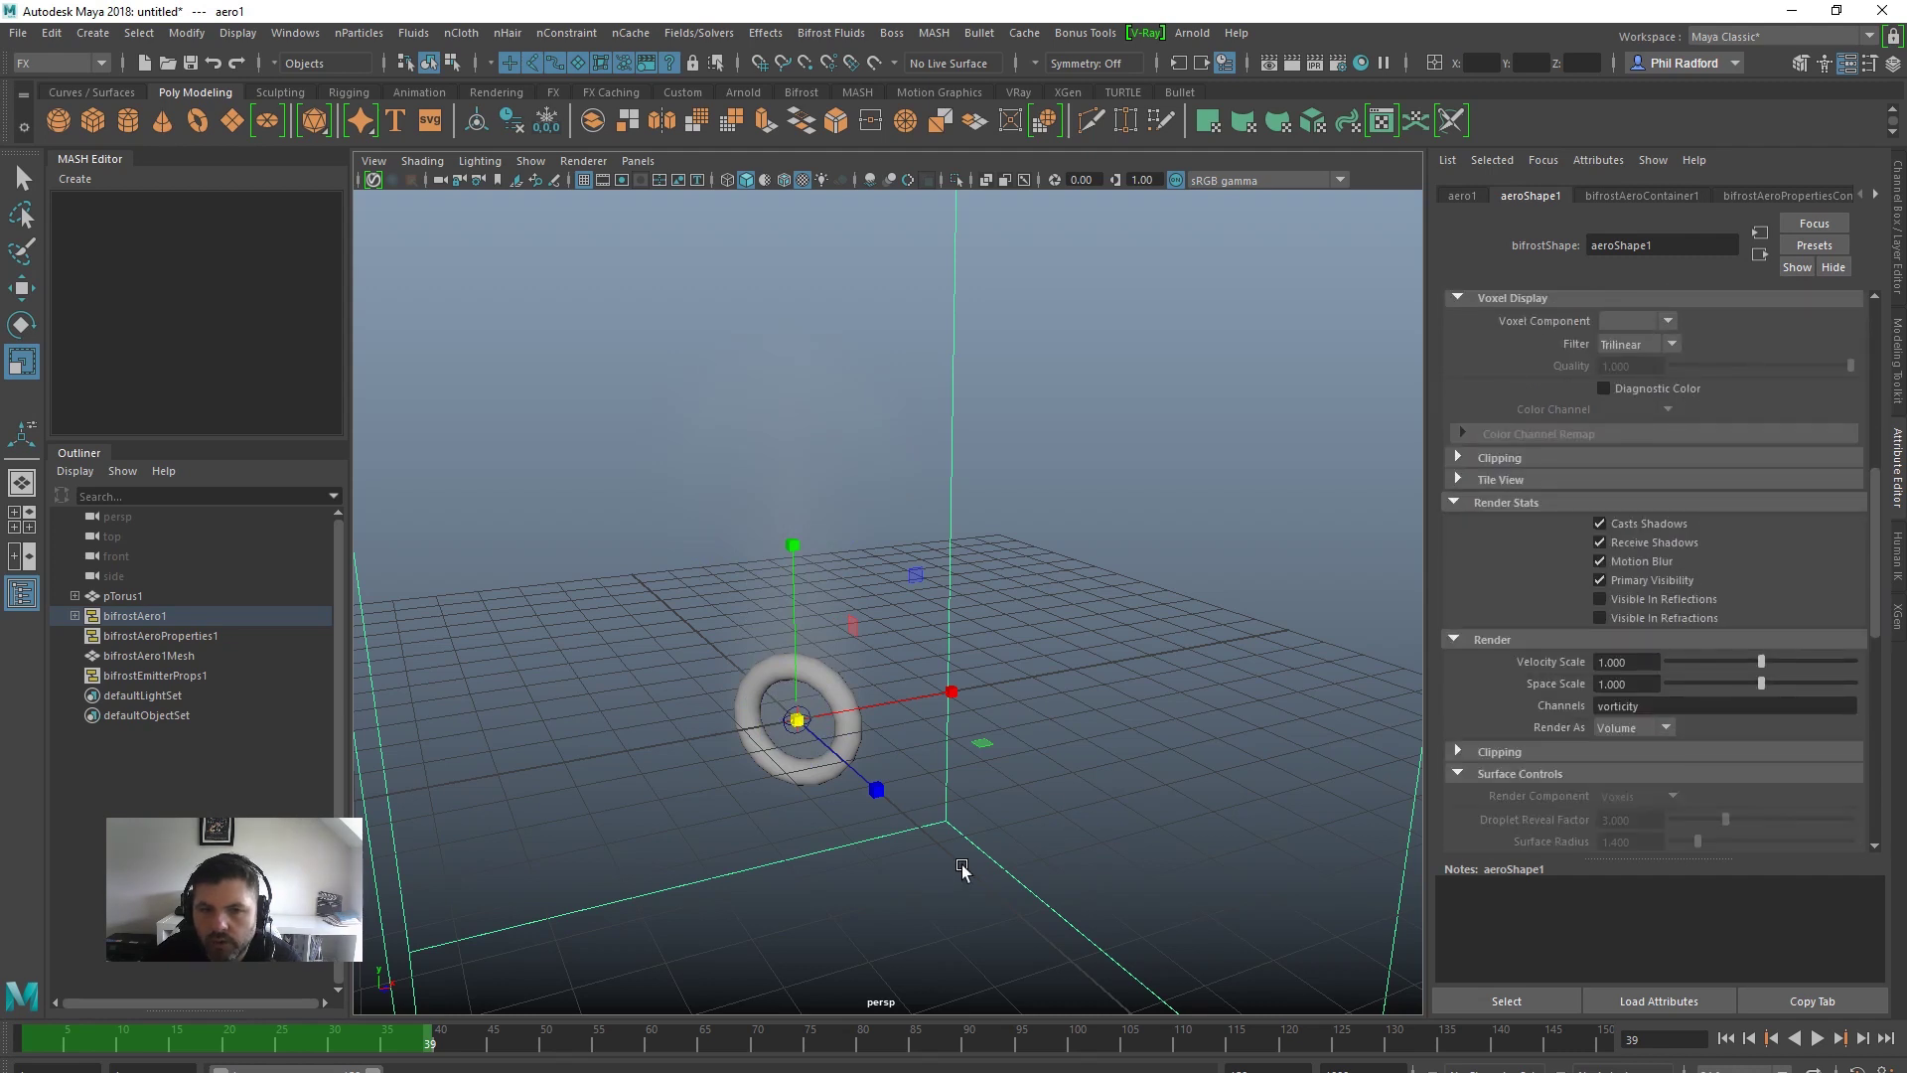
scroll(1699, 457, "up", 5)
left_click_drag(807, 687, 1026, 685, "alt")
left_click(1612, 362)
left_click(1612, 362)
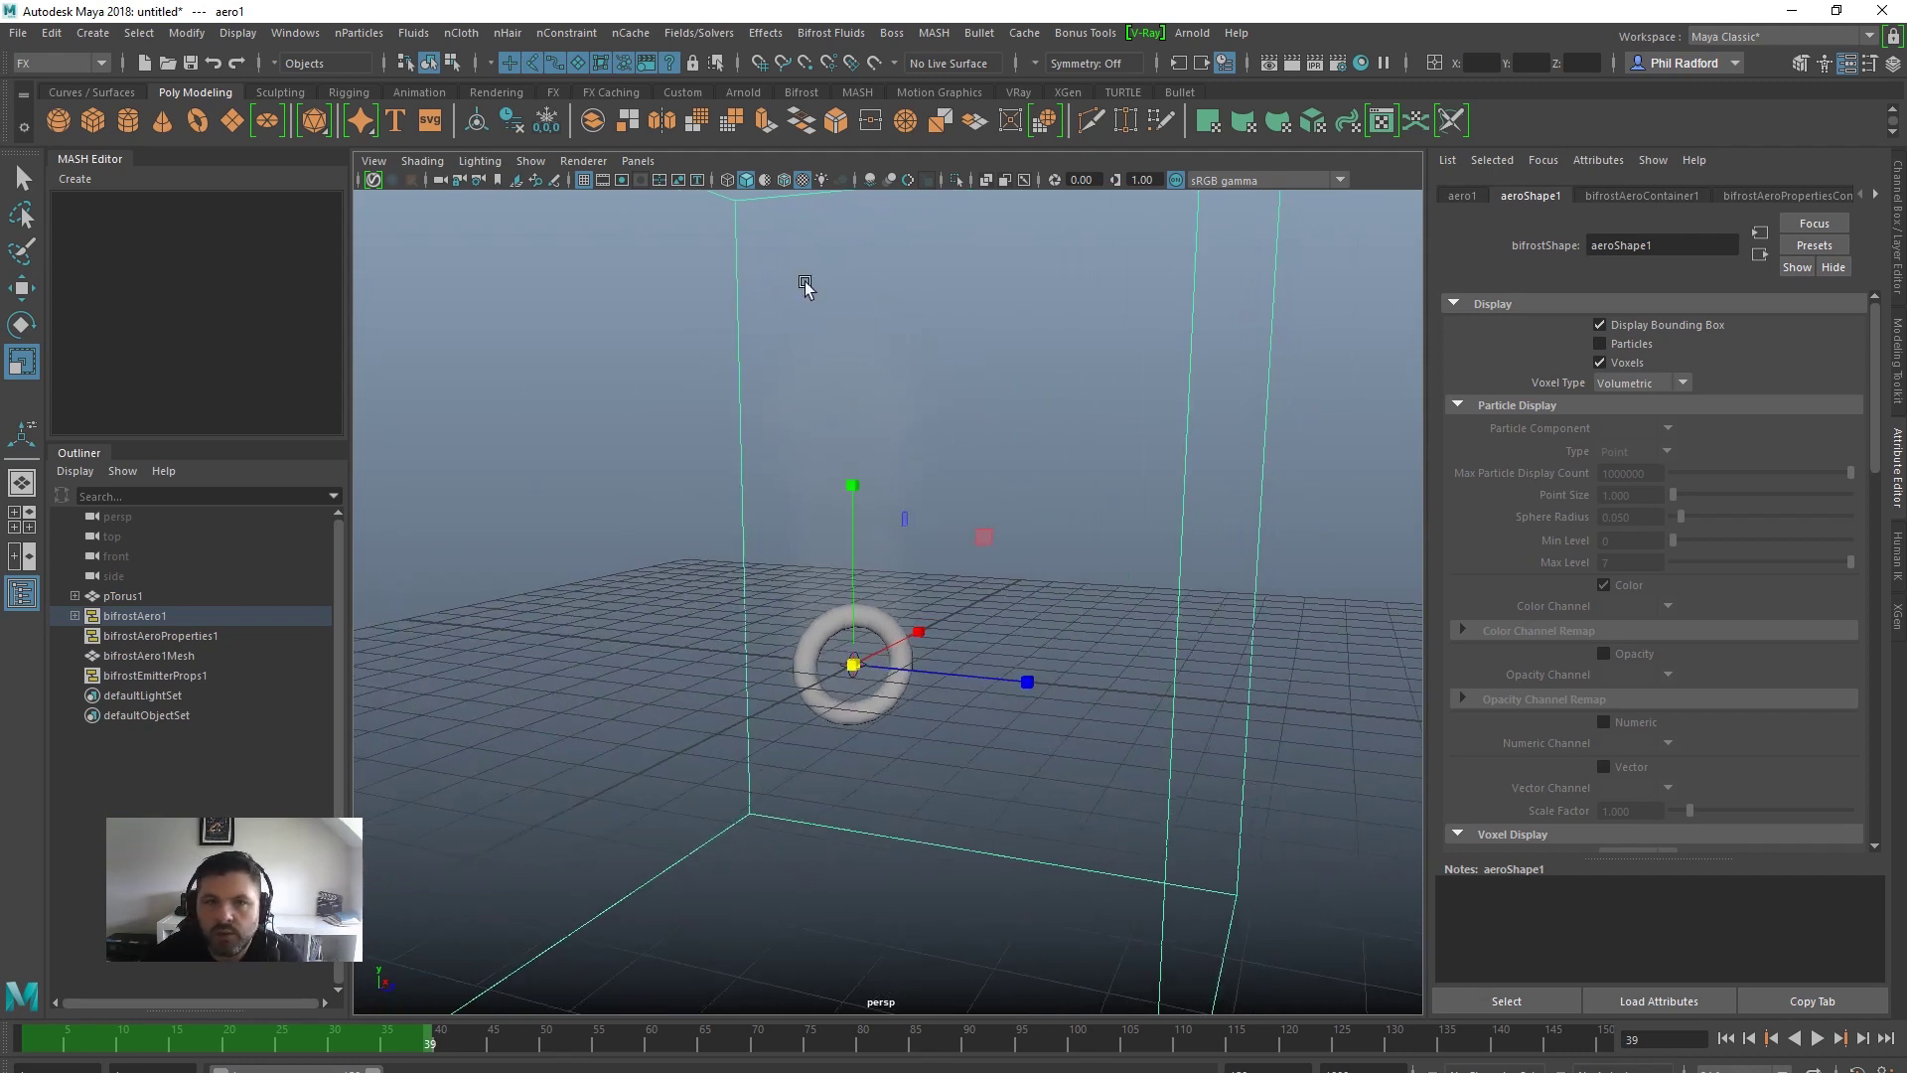
Raise the density scale of bifrostAeroMaterial2 to make the smoke thicker
left_click(1877, 196)
left_click(1783, 197)
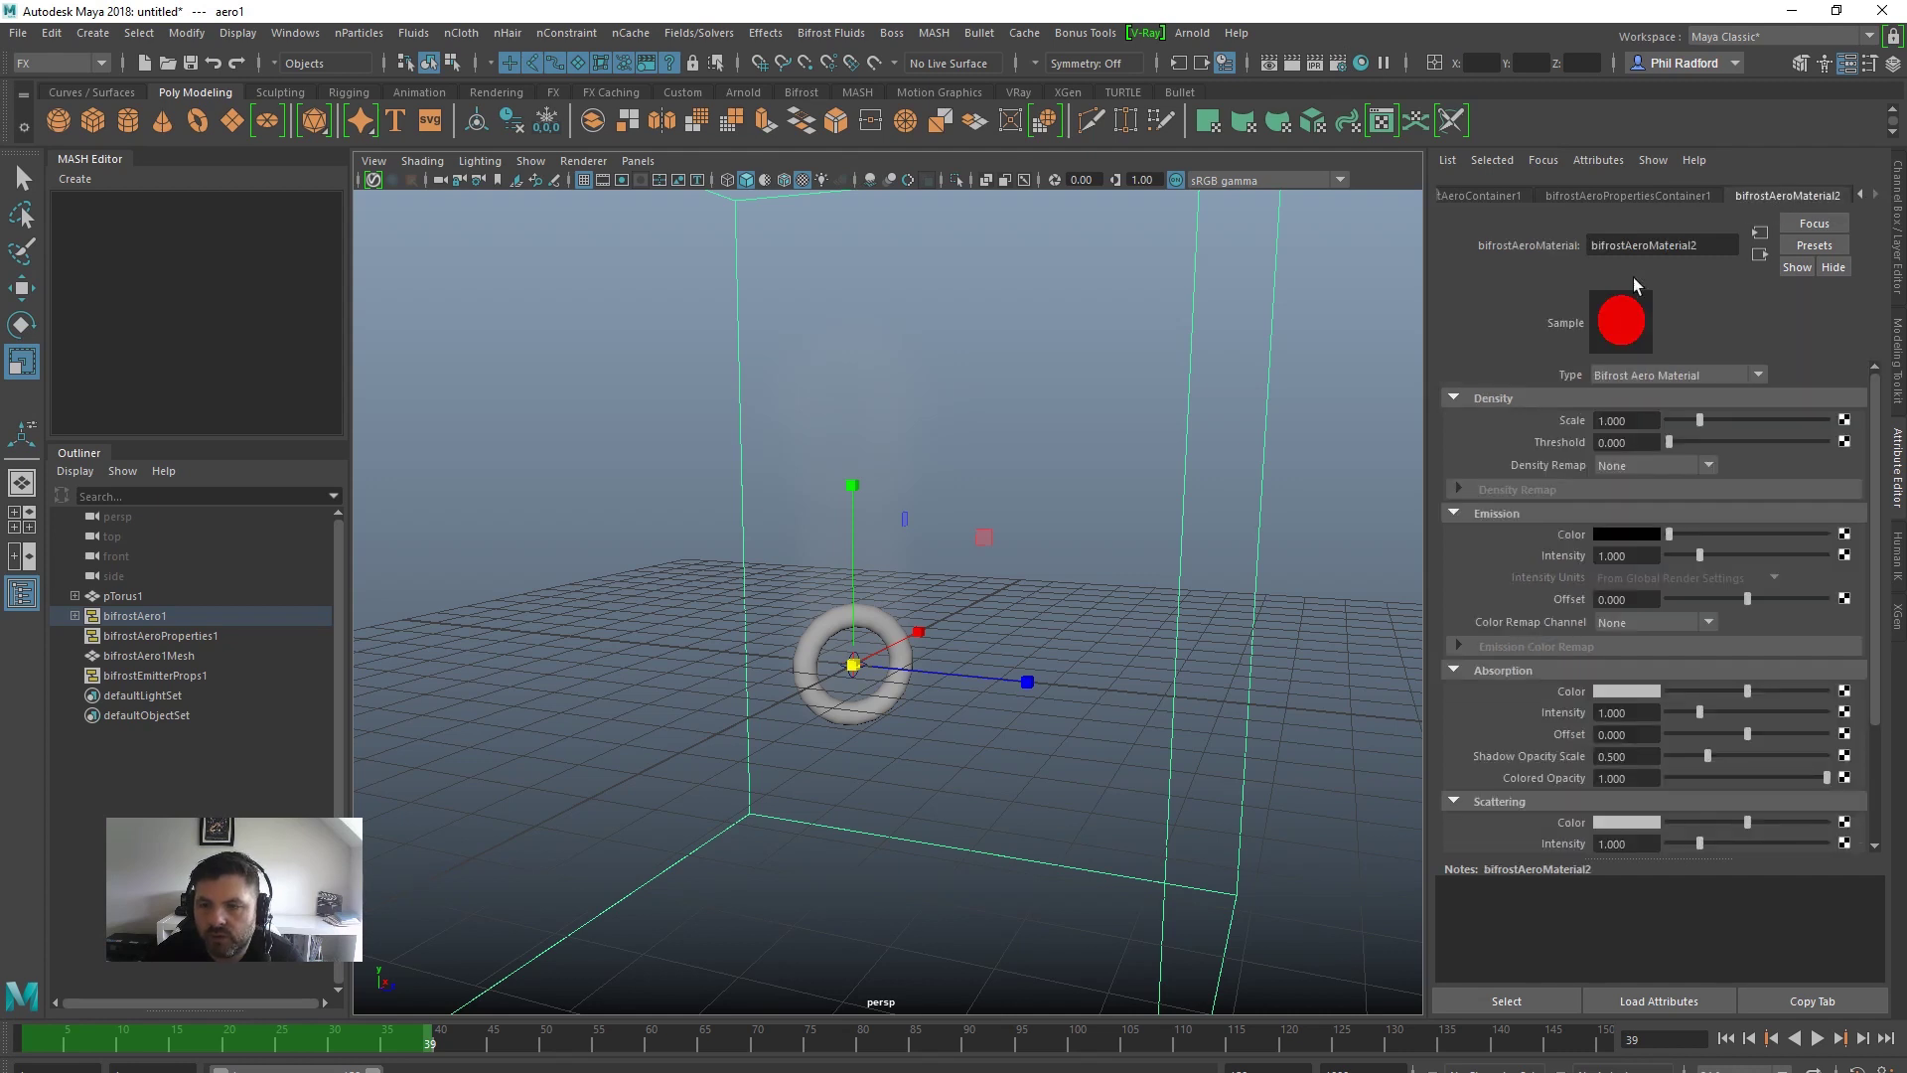
left_click_drag(1702, 424, 1809, 445)
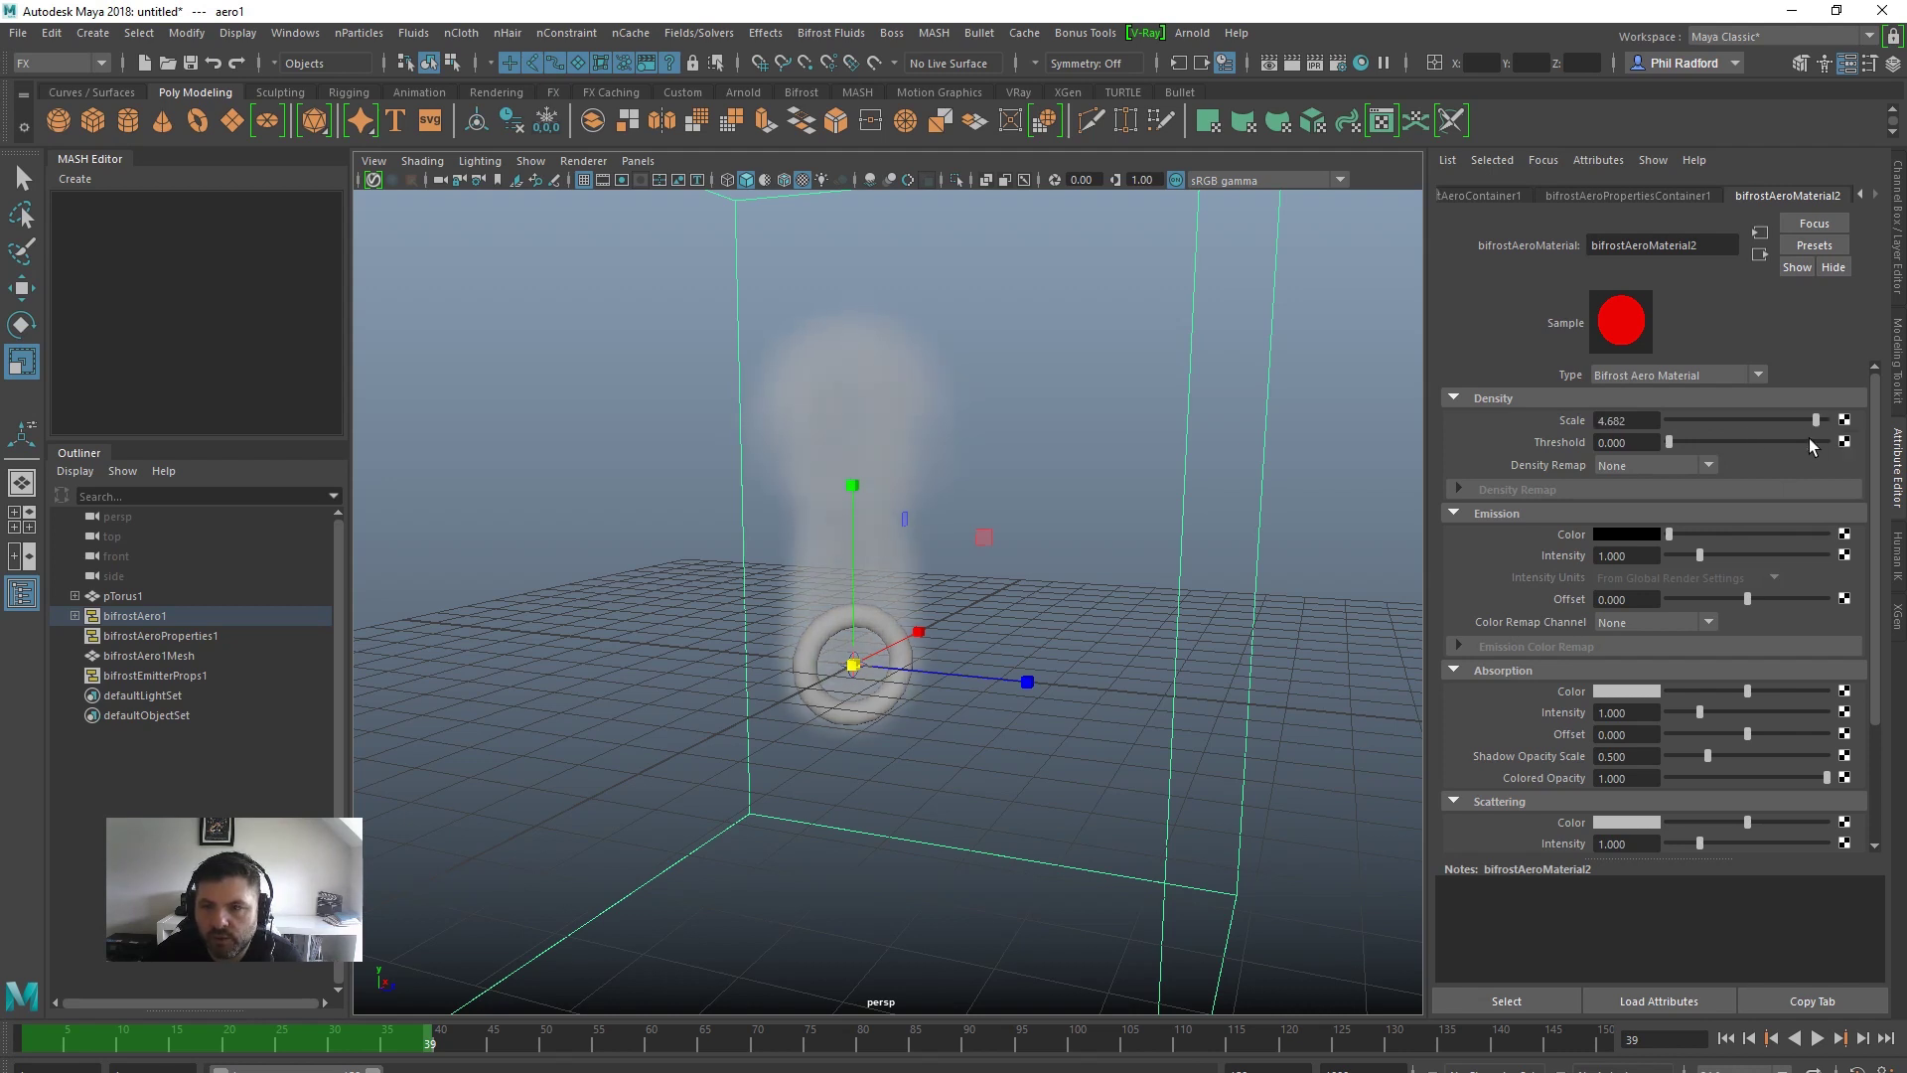
Raise the aero material's absorption intensity to about 2.8, and lighten its absorption and scattering colours
scroll(1772, 596, "down", 2)
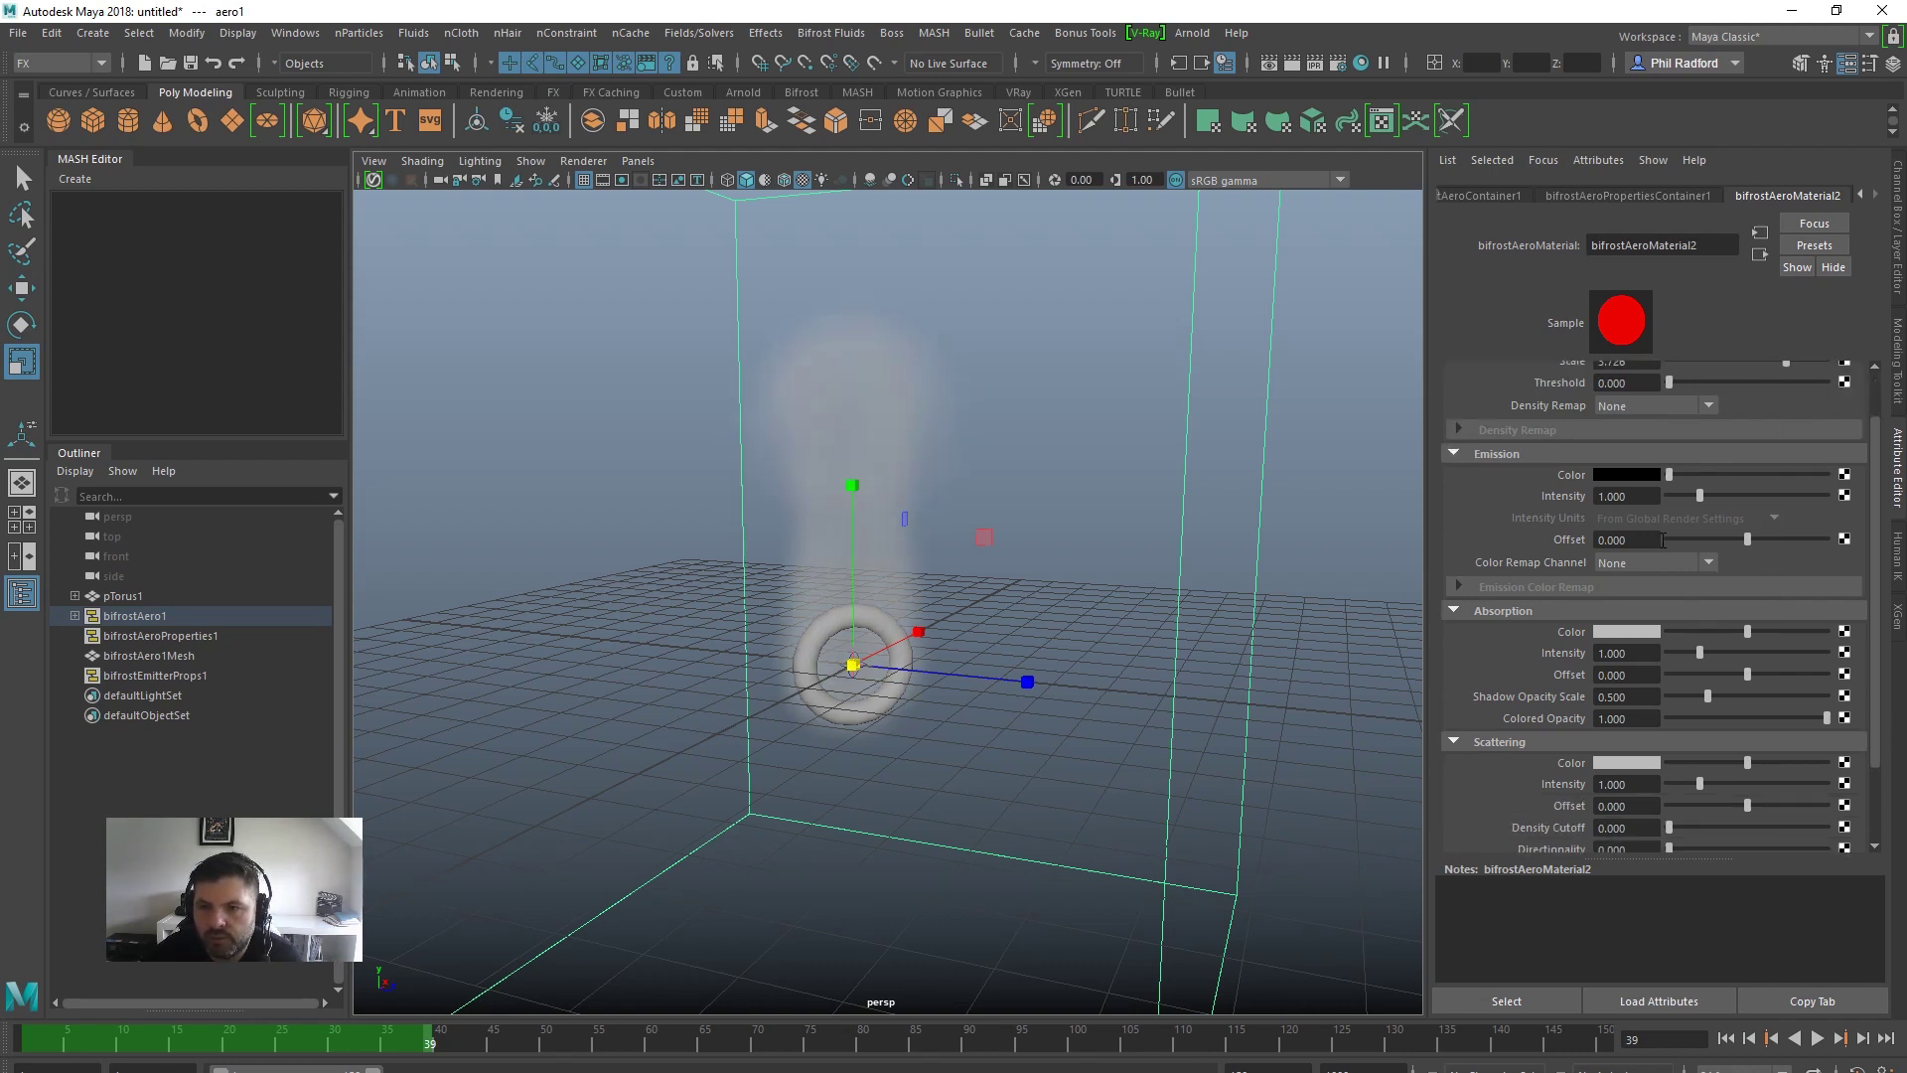
scroll(1746, 570, "down", 2)
scroll(1688, 578, "down", 1)
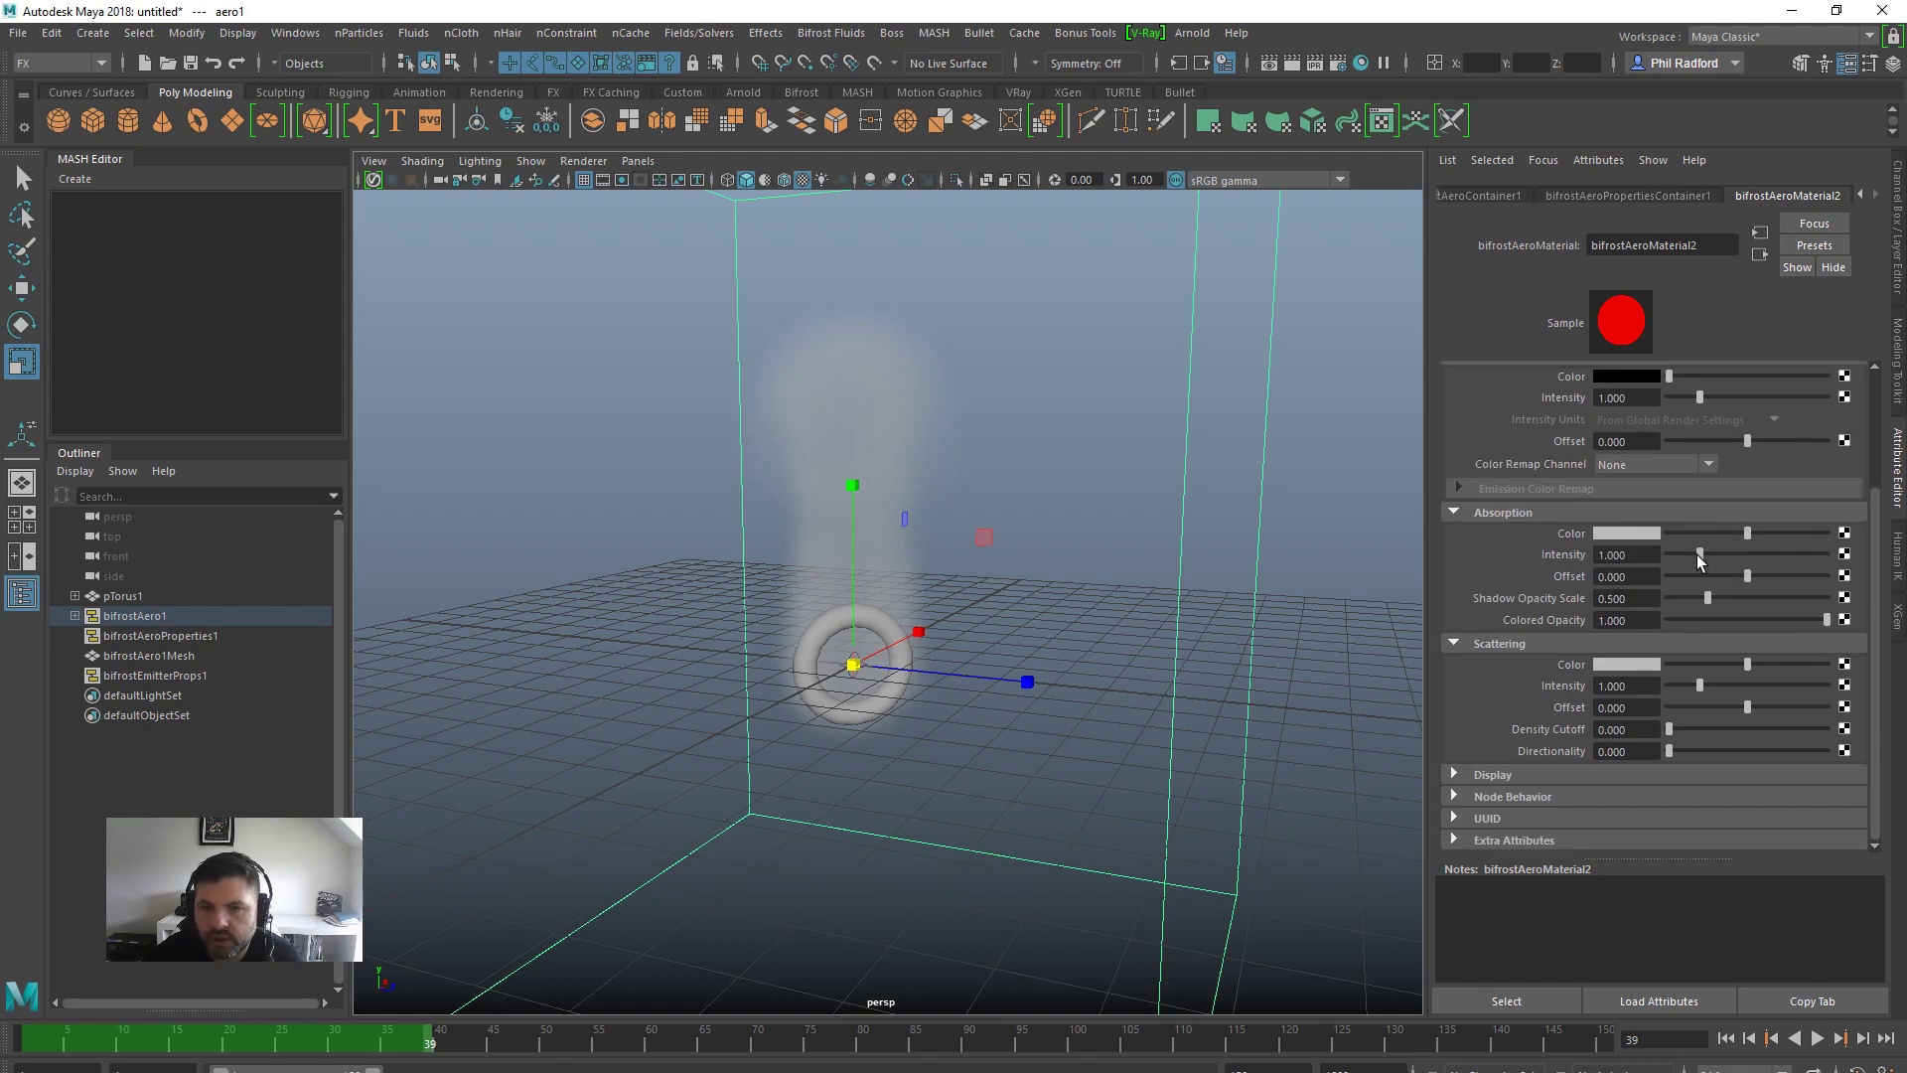
left_click_drag(1698, 554, 1768, 555)
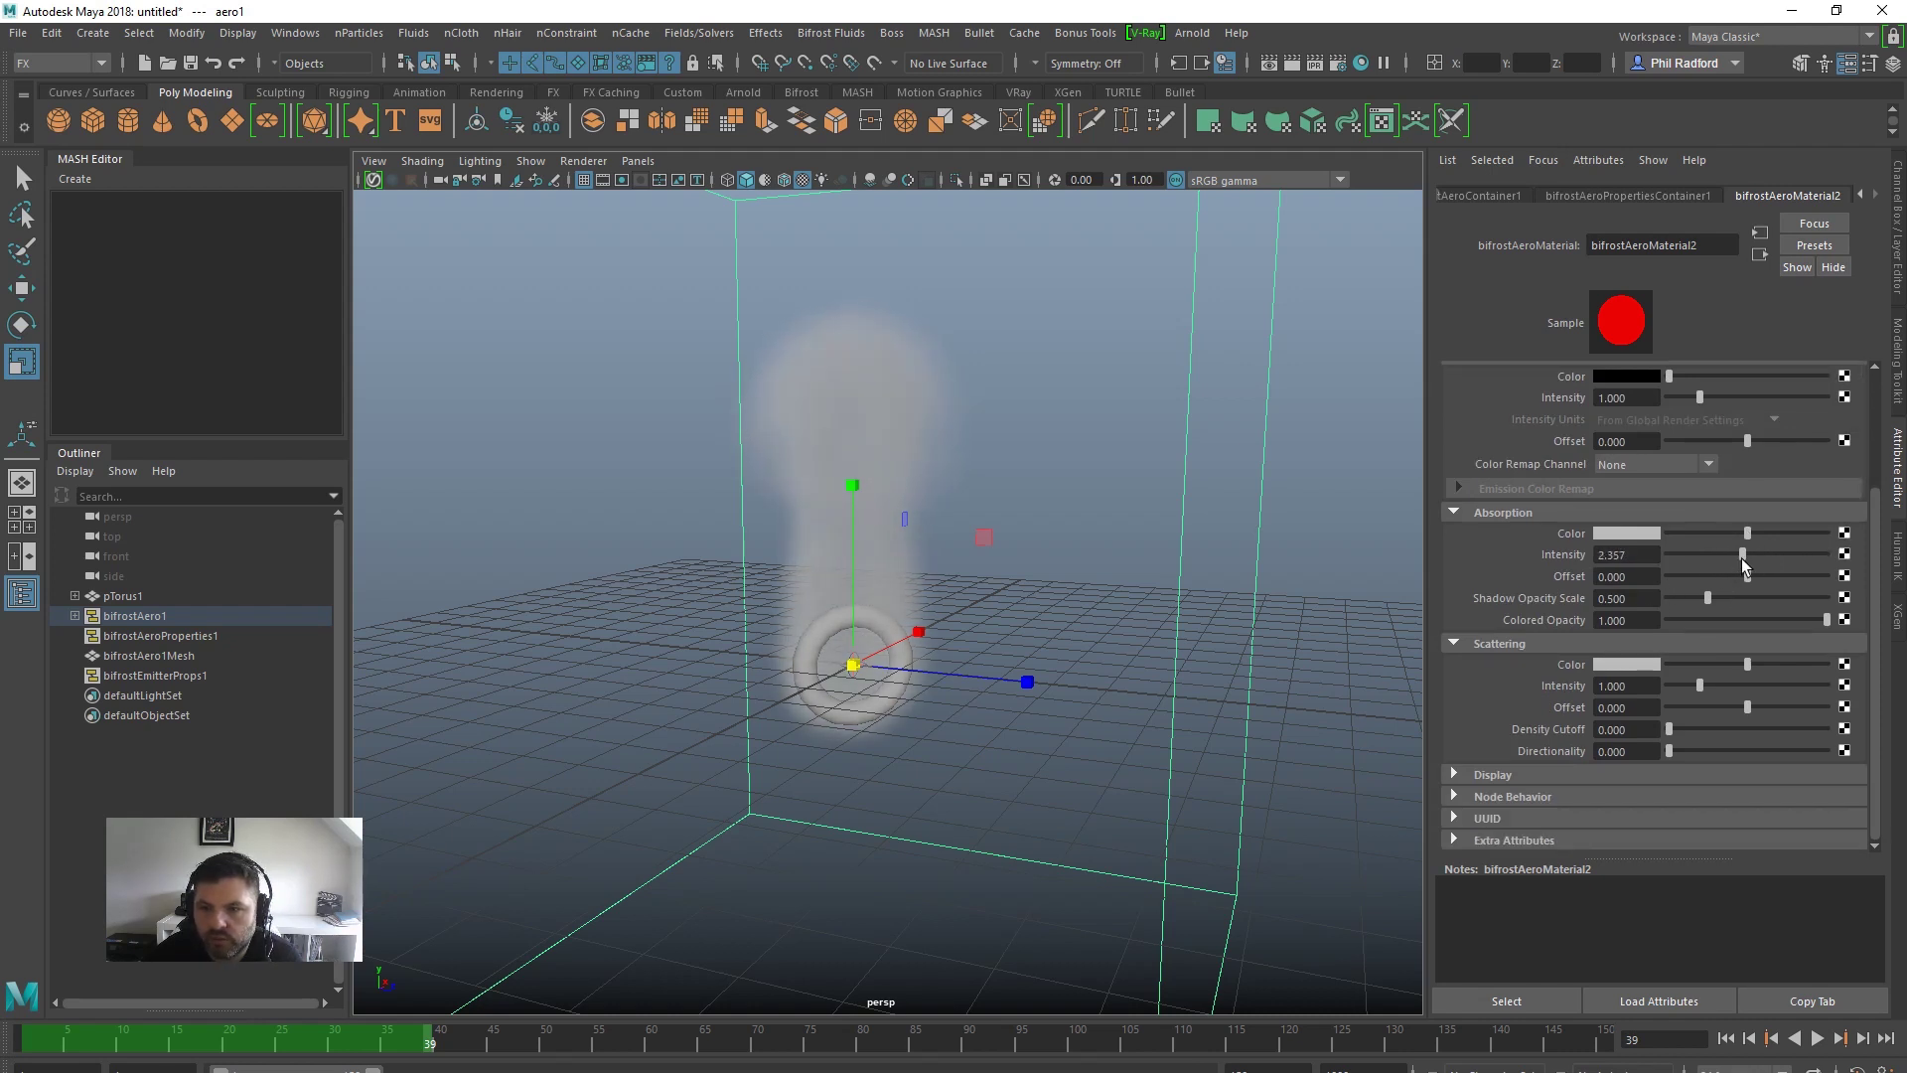
mouse_move(1745, 534)
left_mouse_down()
mouse_move(1673, 546)
mouse_move(1804, 547)
mouse_move(1767, 551)
left_mouse_up()
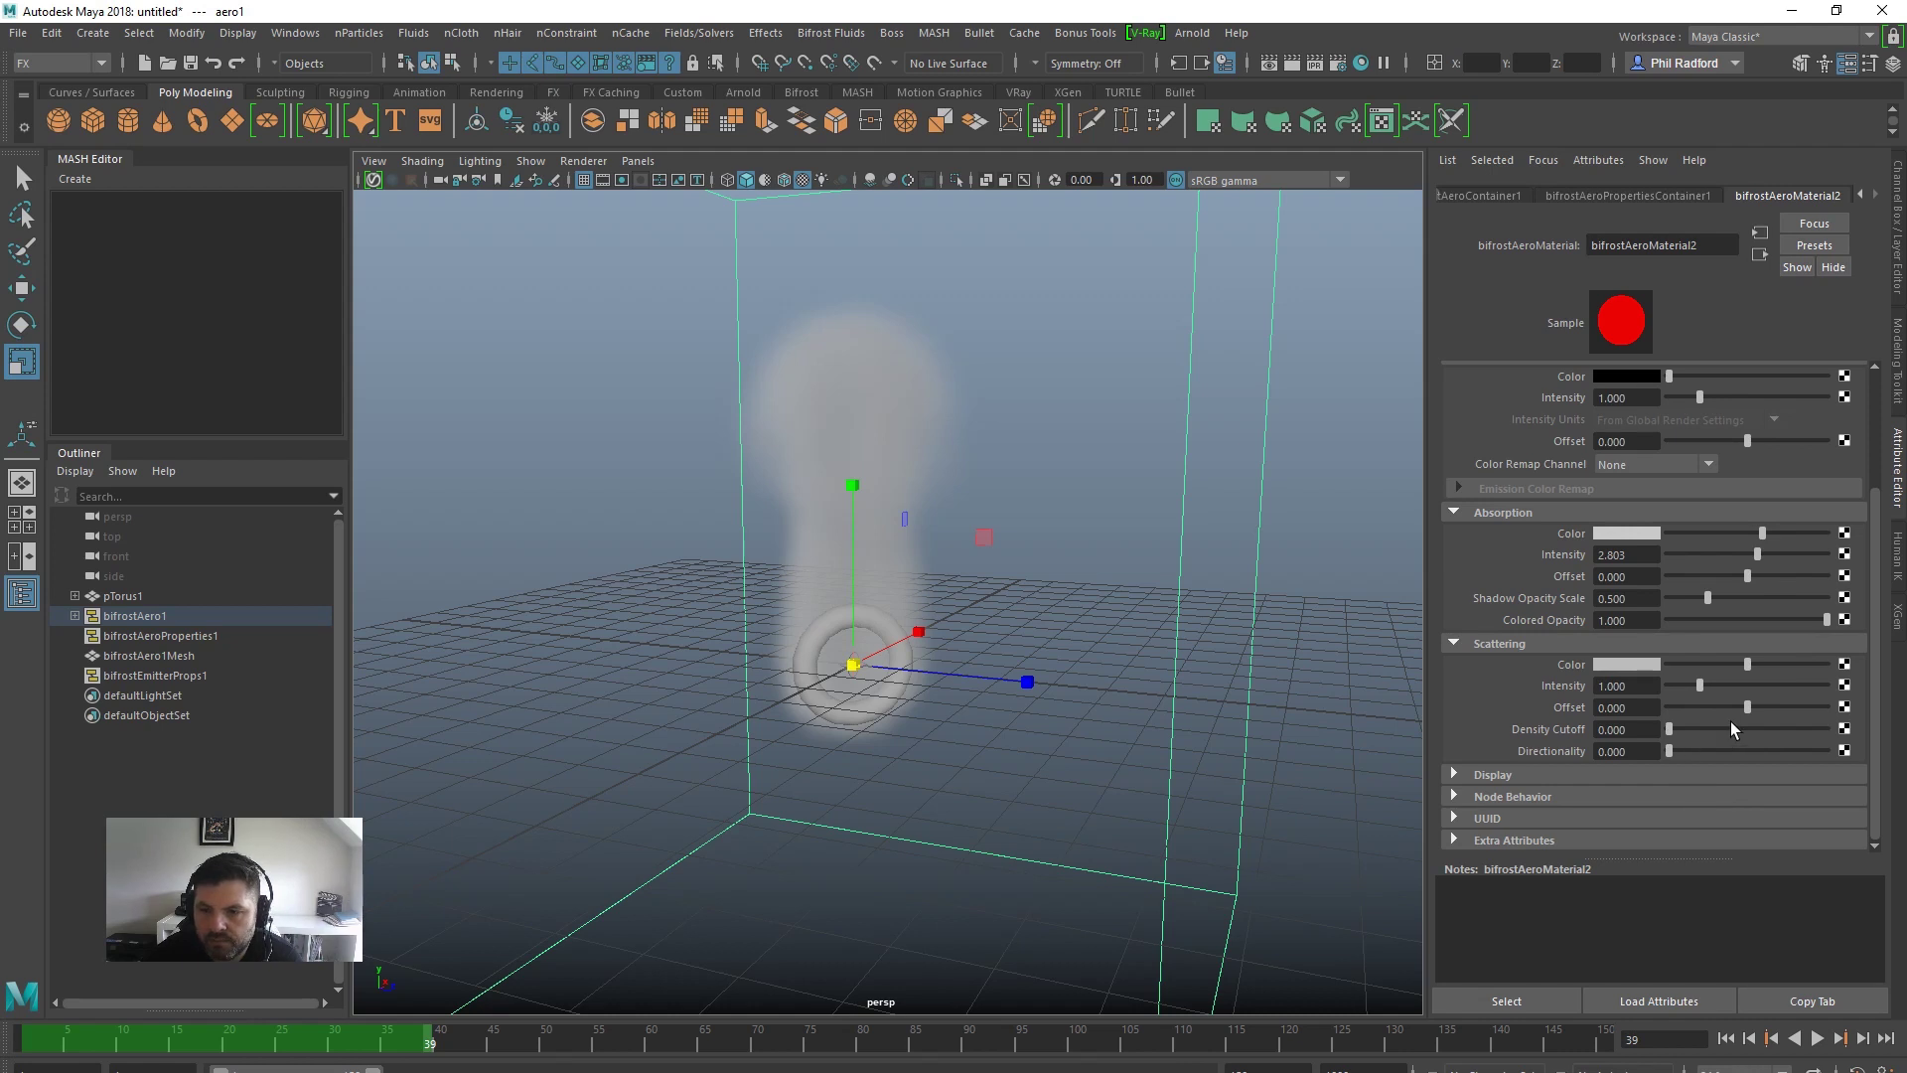
mouse_move(1749, 666)
left_mouse_down()
mouse_move(1784, 670)
mouse_move(1749, 685)
mouse_move(1767, 679)
left_mouse_up()
Create a V-Ray Rect Light and move it along its blue axis to one side of the smoke
left_click_drag(1163, 633, 1103, 629, "alt")
right_click_drag(1103, 630, 940, 617, "alt")
left_click_drag(940, 617, 979, 618, "alt")
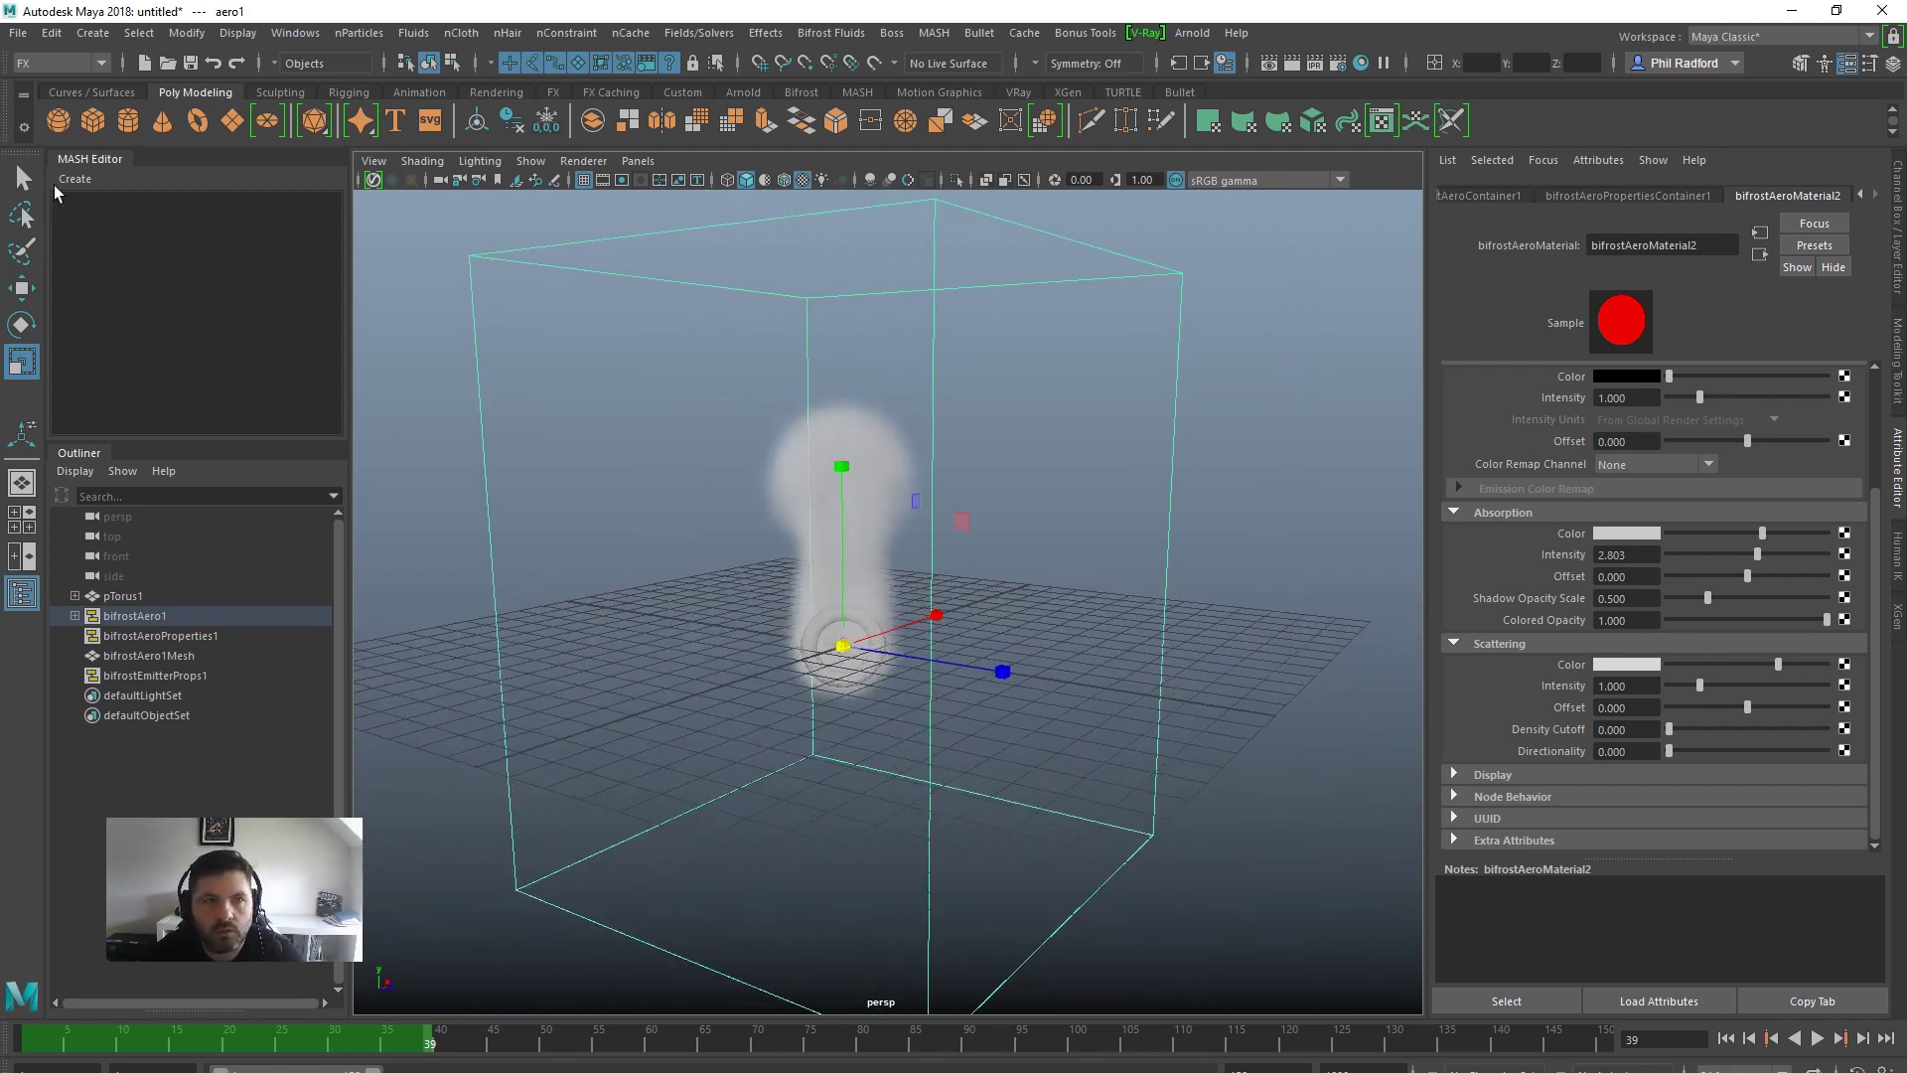
left_click(92, 33)
mouse_move(154, 145)
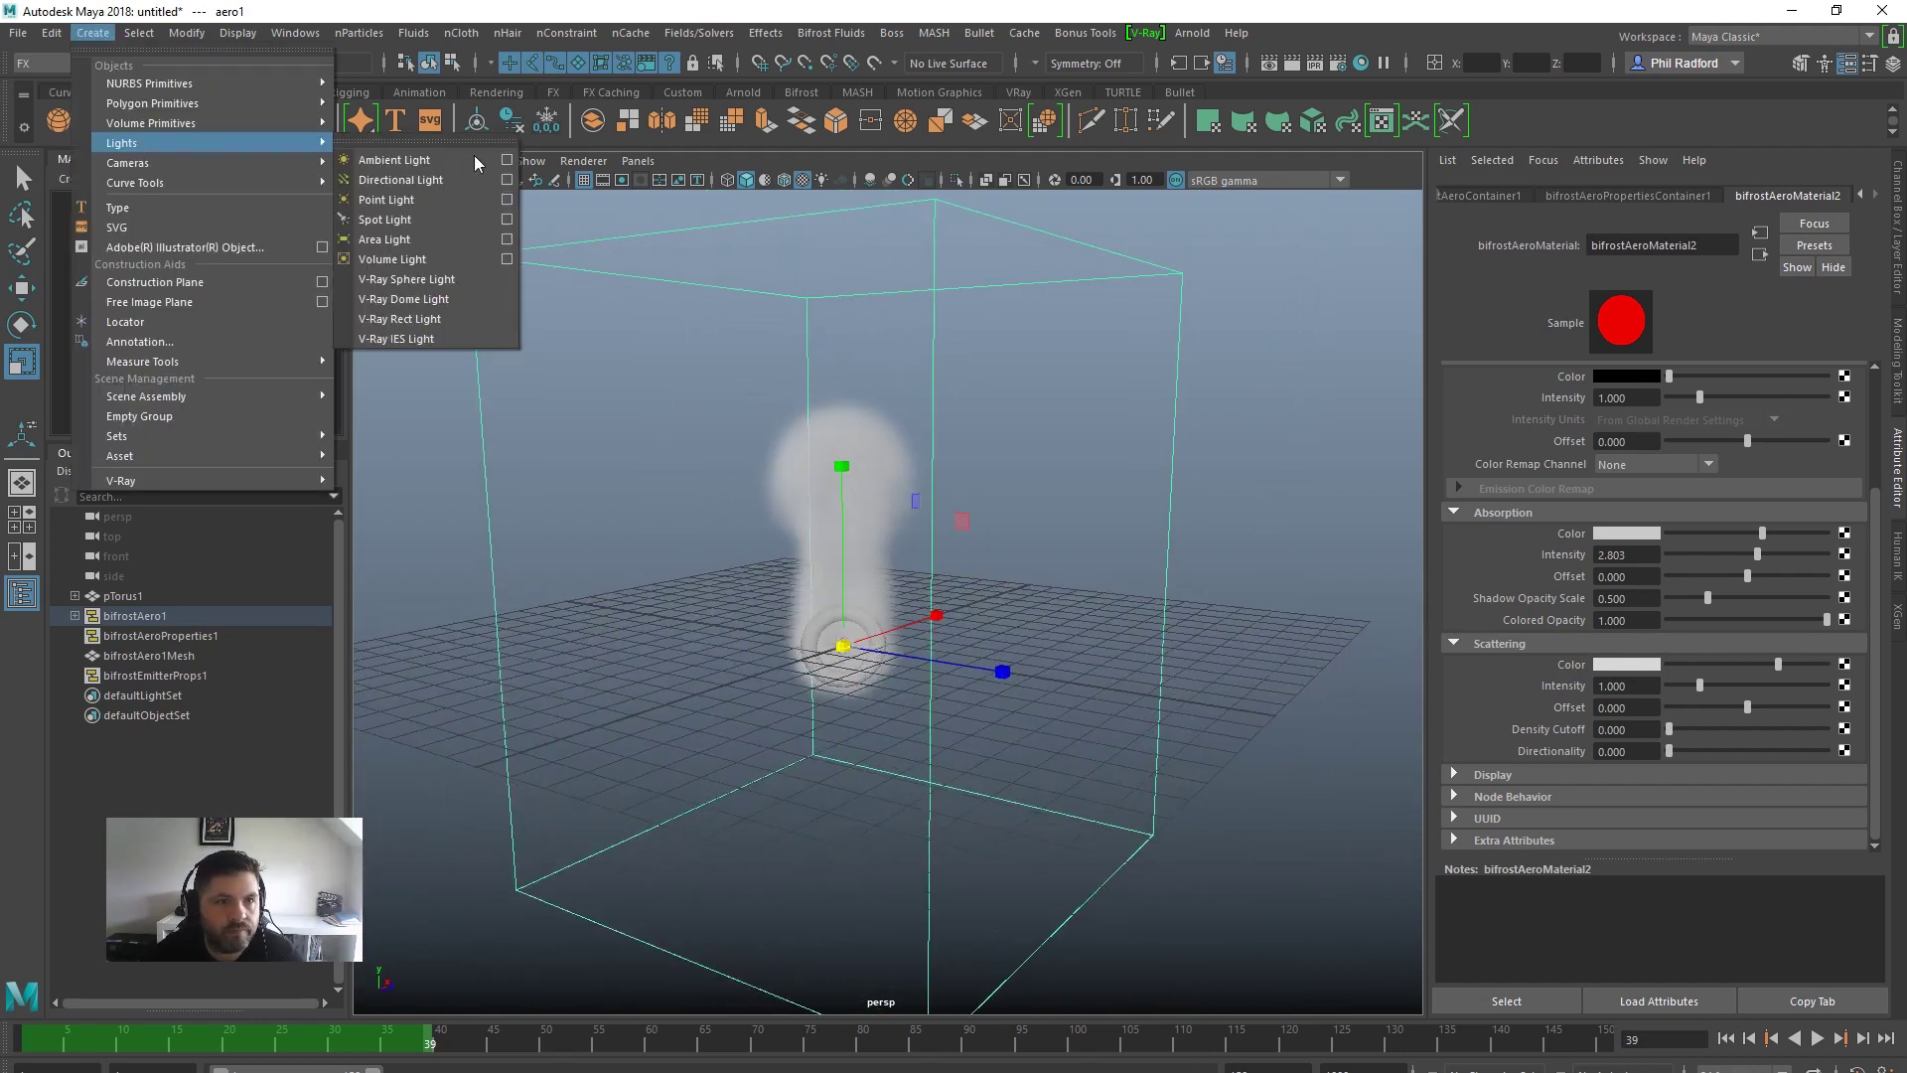
left_click(438, 320)
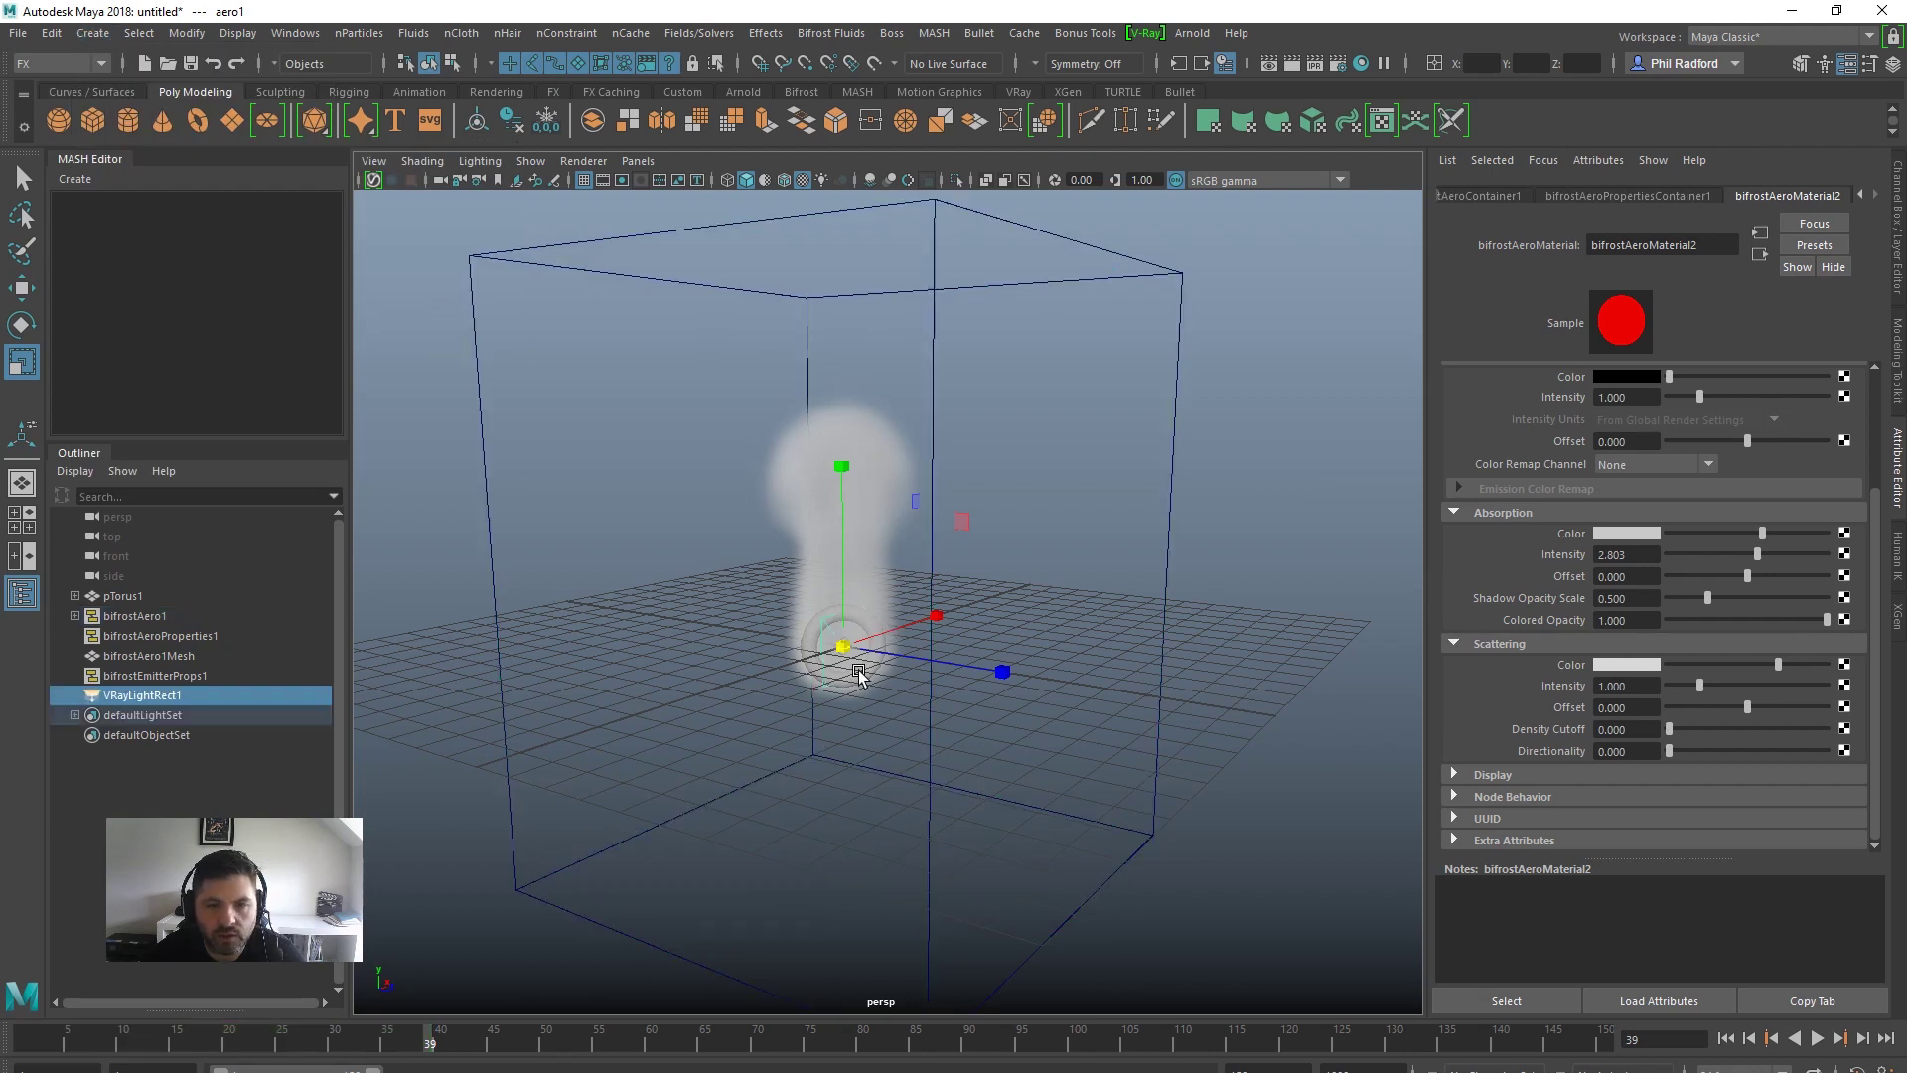
key("w")
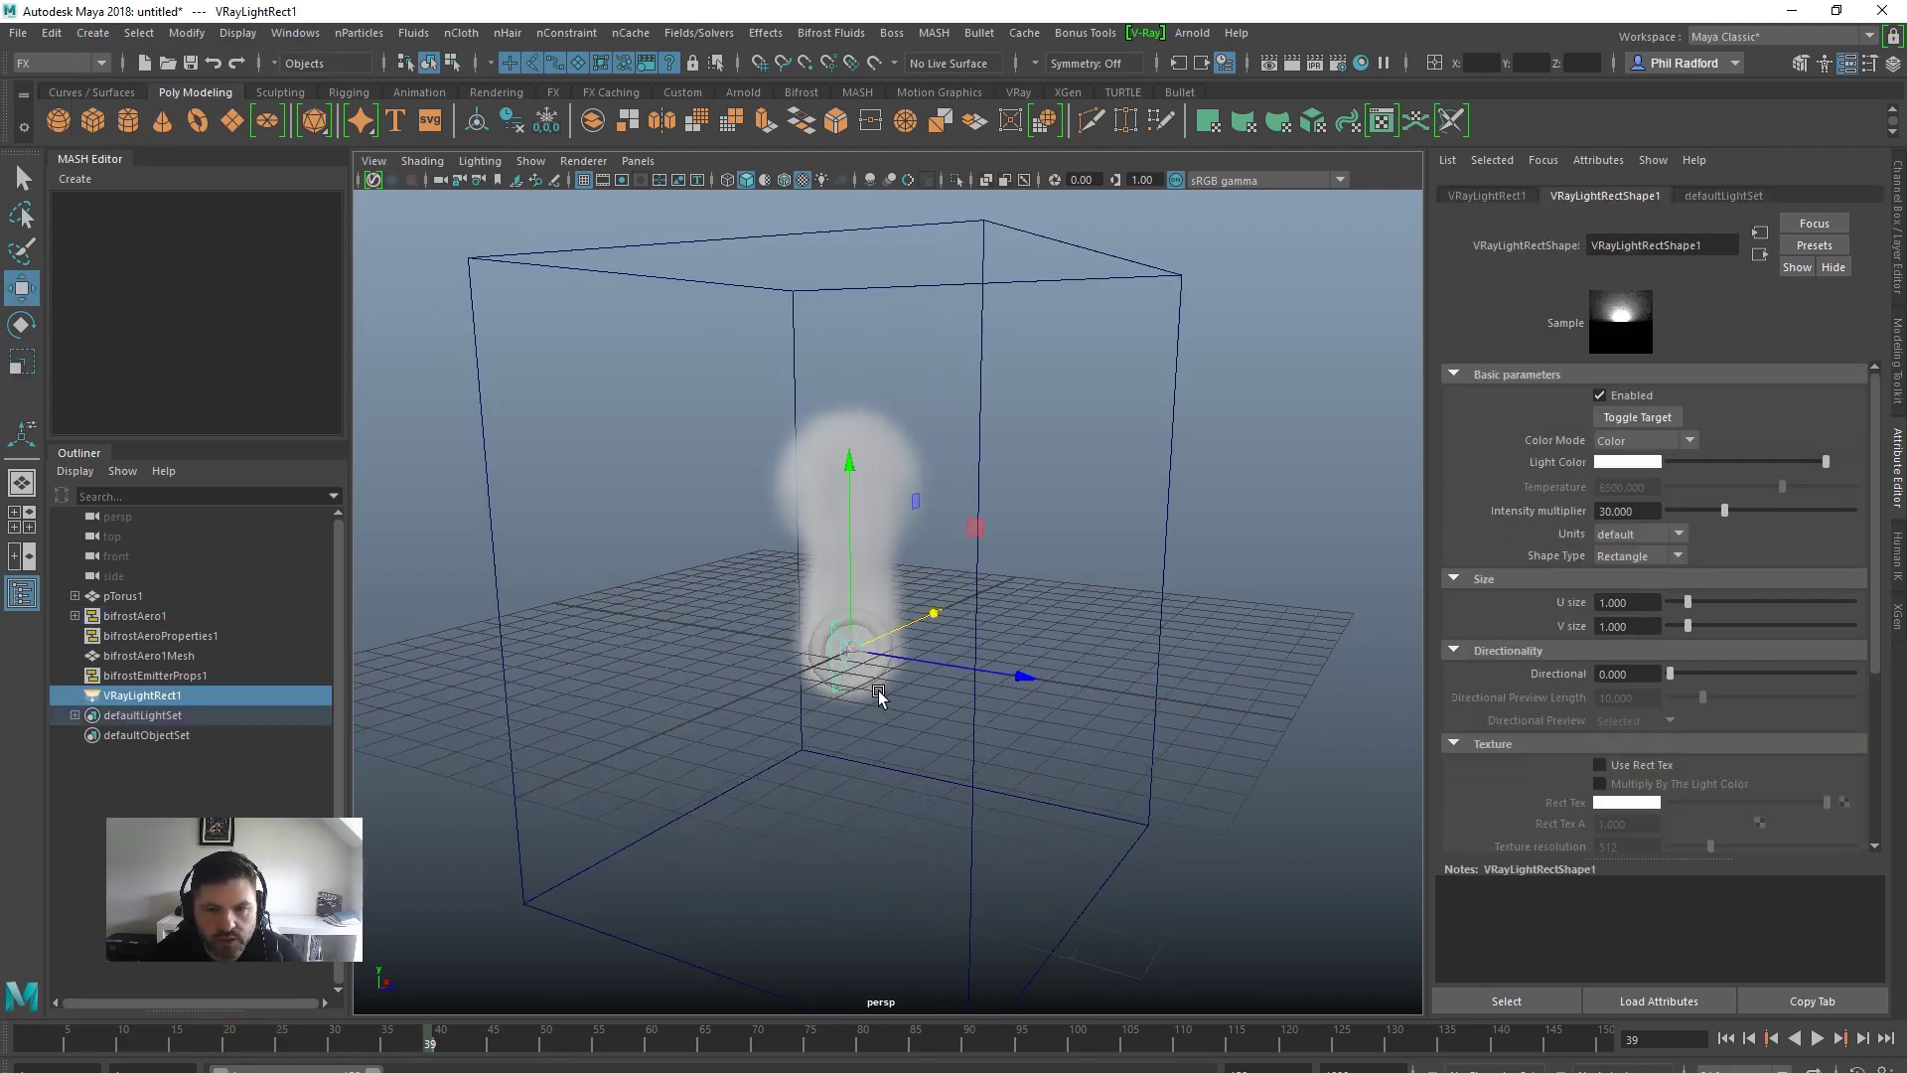
left_click_drag(894, 660, 1007, 651)
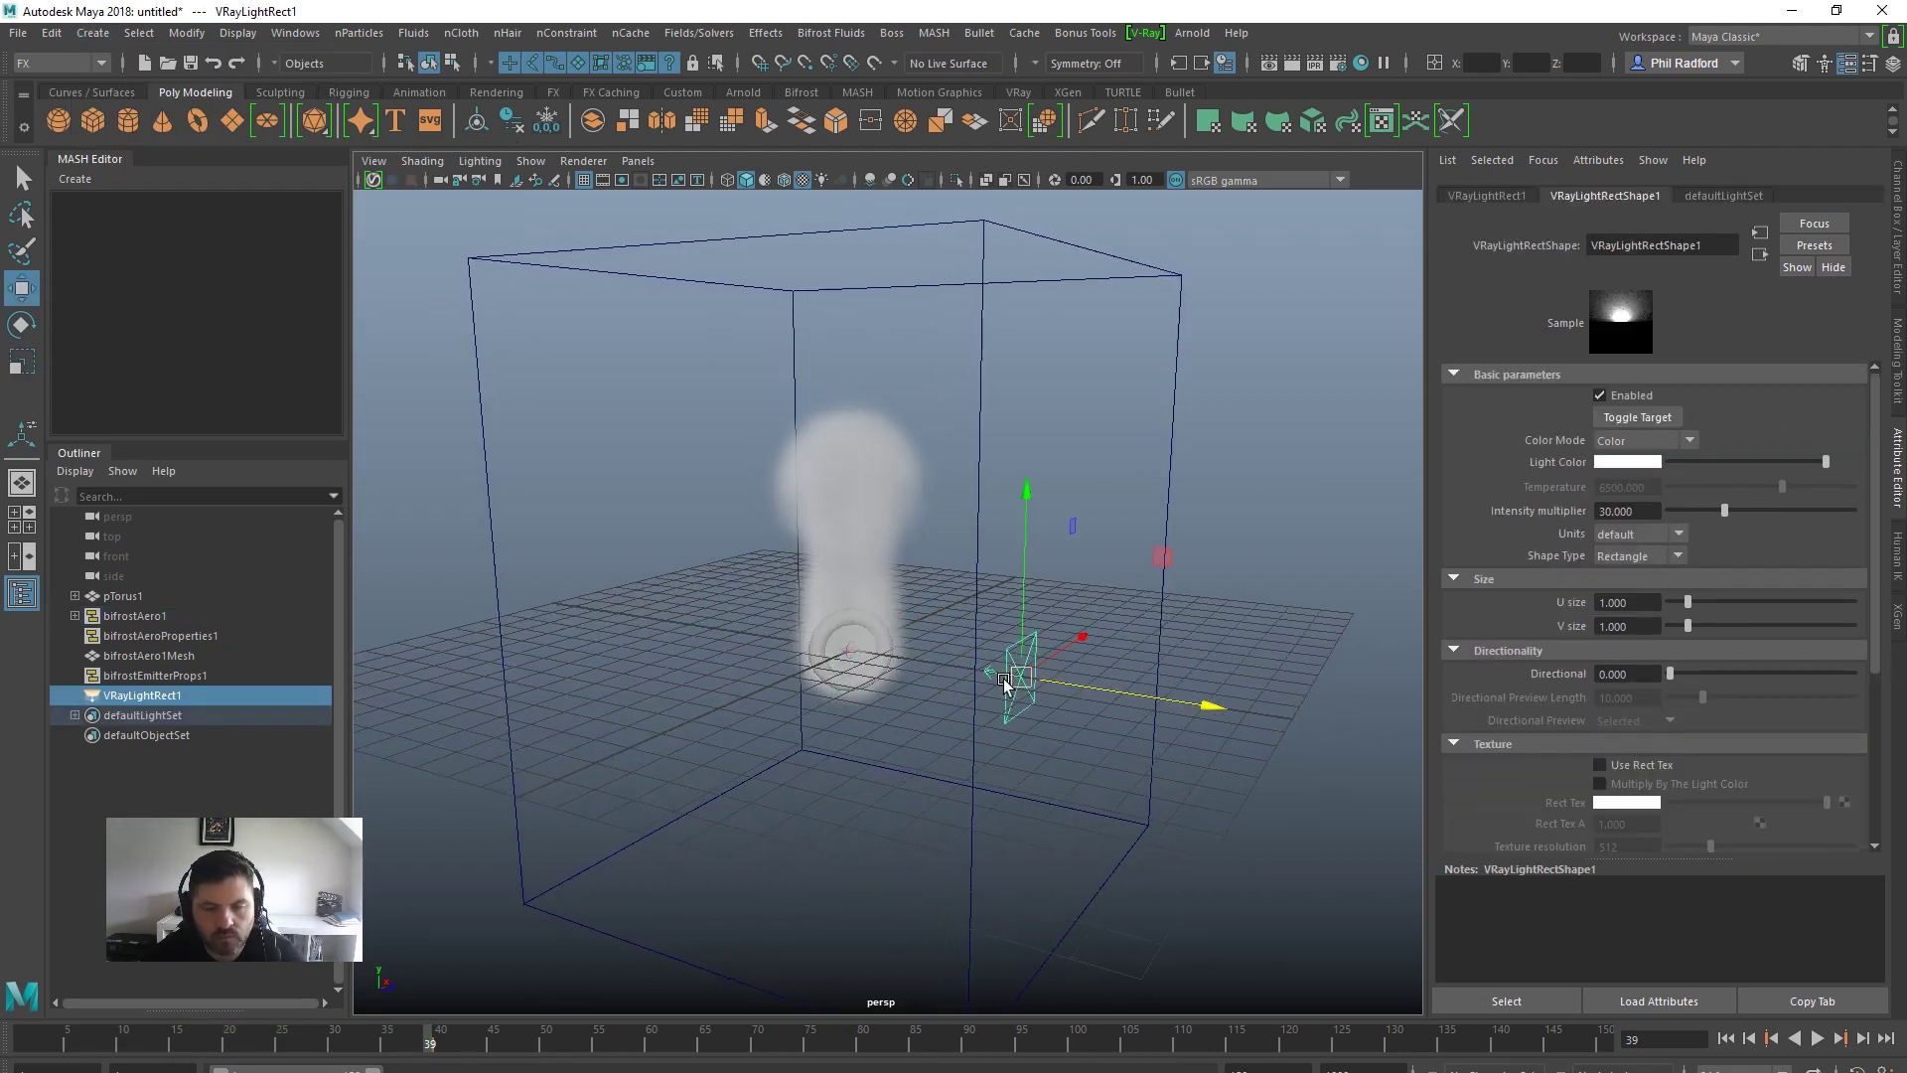
Enlarge the V-Ray rectangle light to about 4.04 by 4.37, and move it up and outside the aero bounding box
left_click(1743, 602)
left_click(1750, 623)
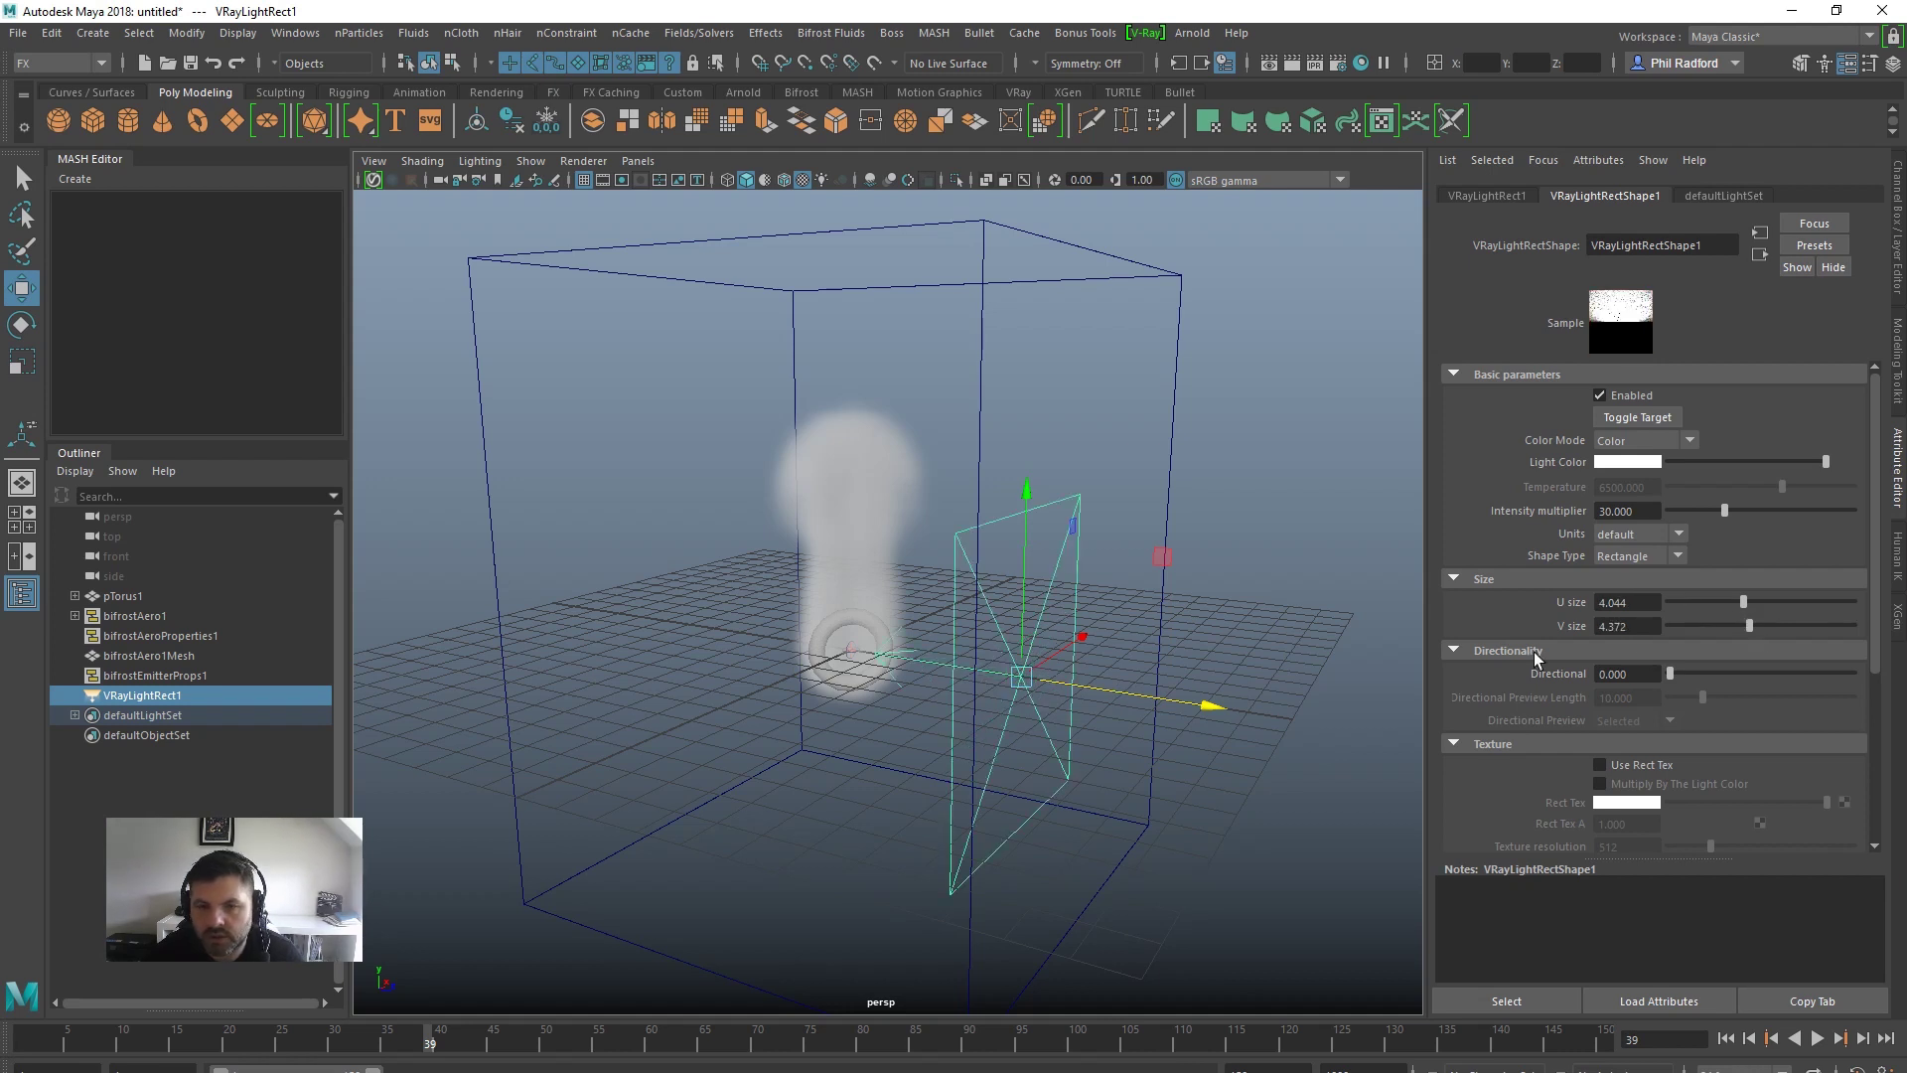
left_click_drag(895, 731, 944, 735, "alt")
left_click_drag(1071, 460, 1095, 263)
left_click_drag(1172, 462, 1307, 484)
Aim the V-Ray light's target at the base of the smoke, and raise the light above the bounding box
key("t")
left_click_drag(1099, 462, 929, 463)
left_click_drag(879, 387, 879, 574)
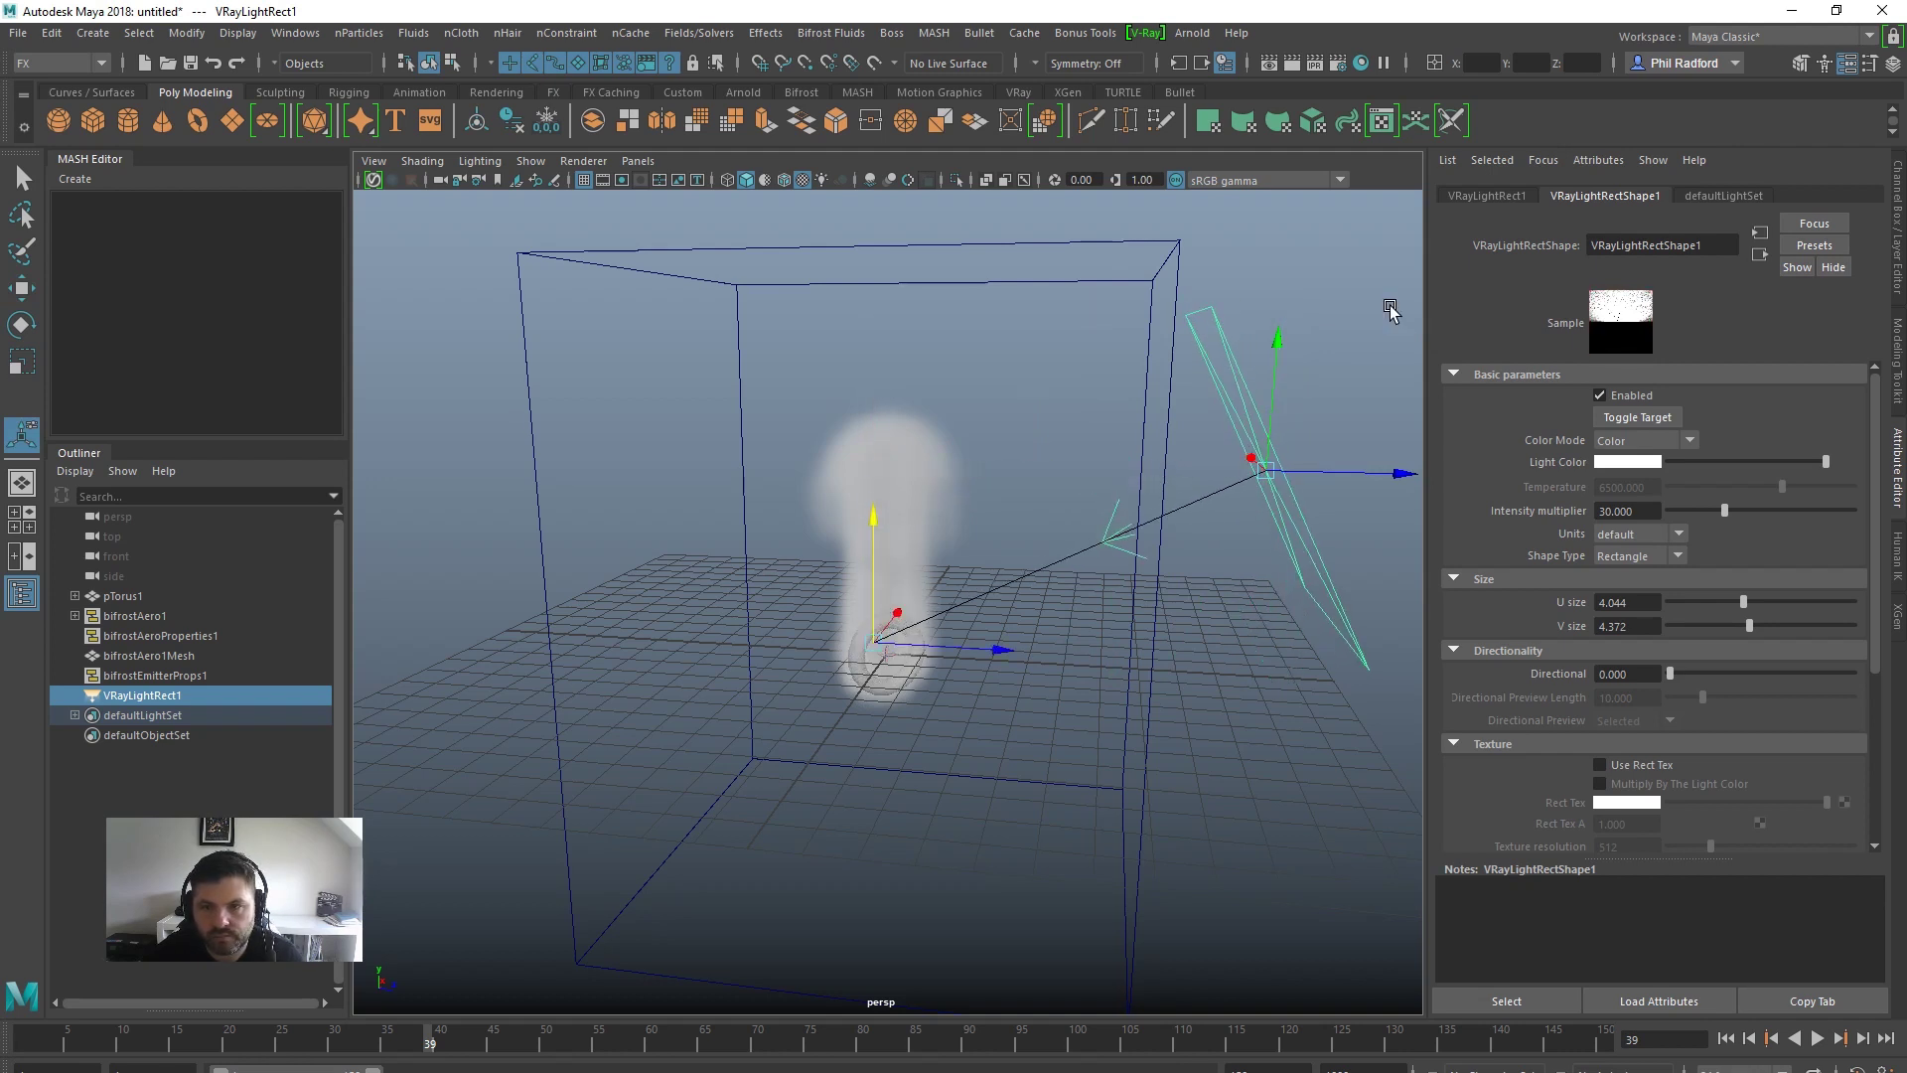
left_click_drag(1277, 335, 1088, 100)
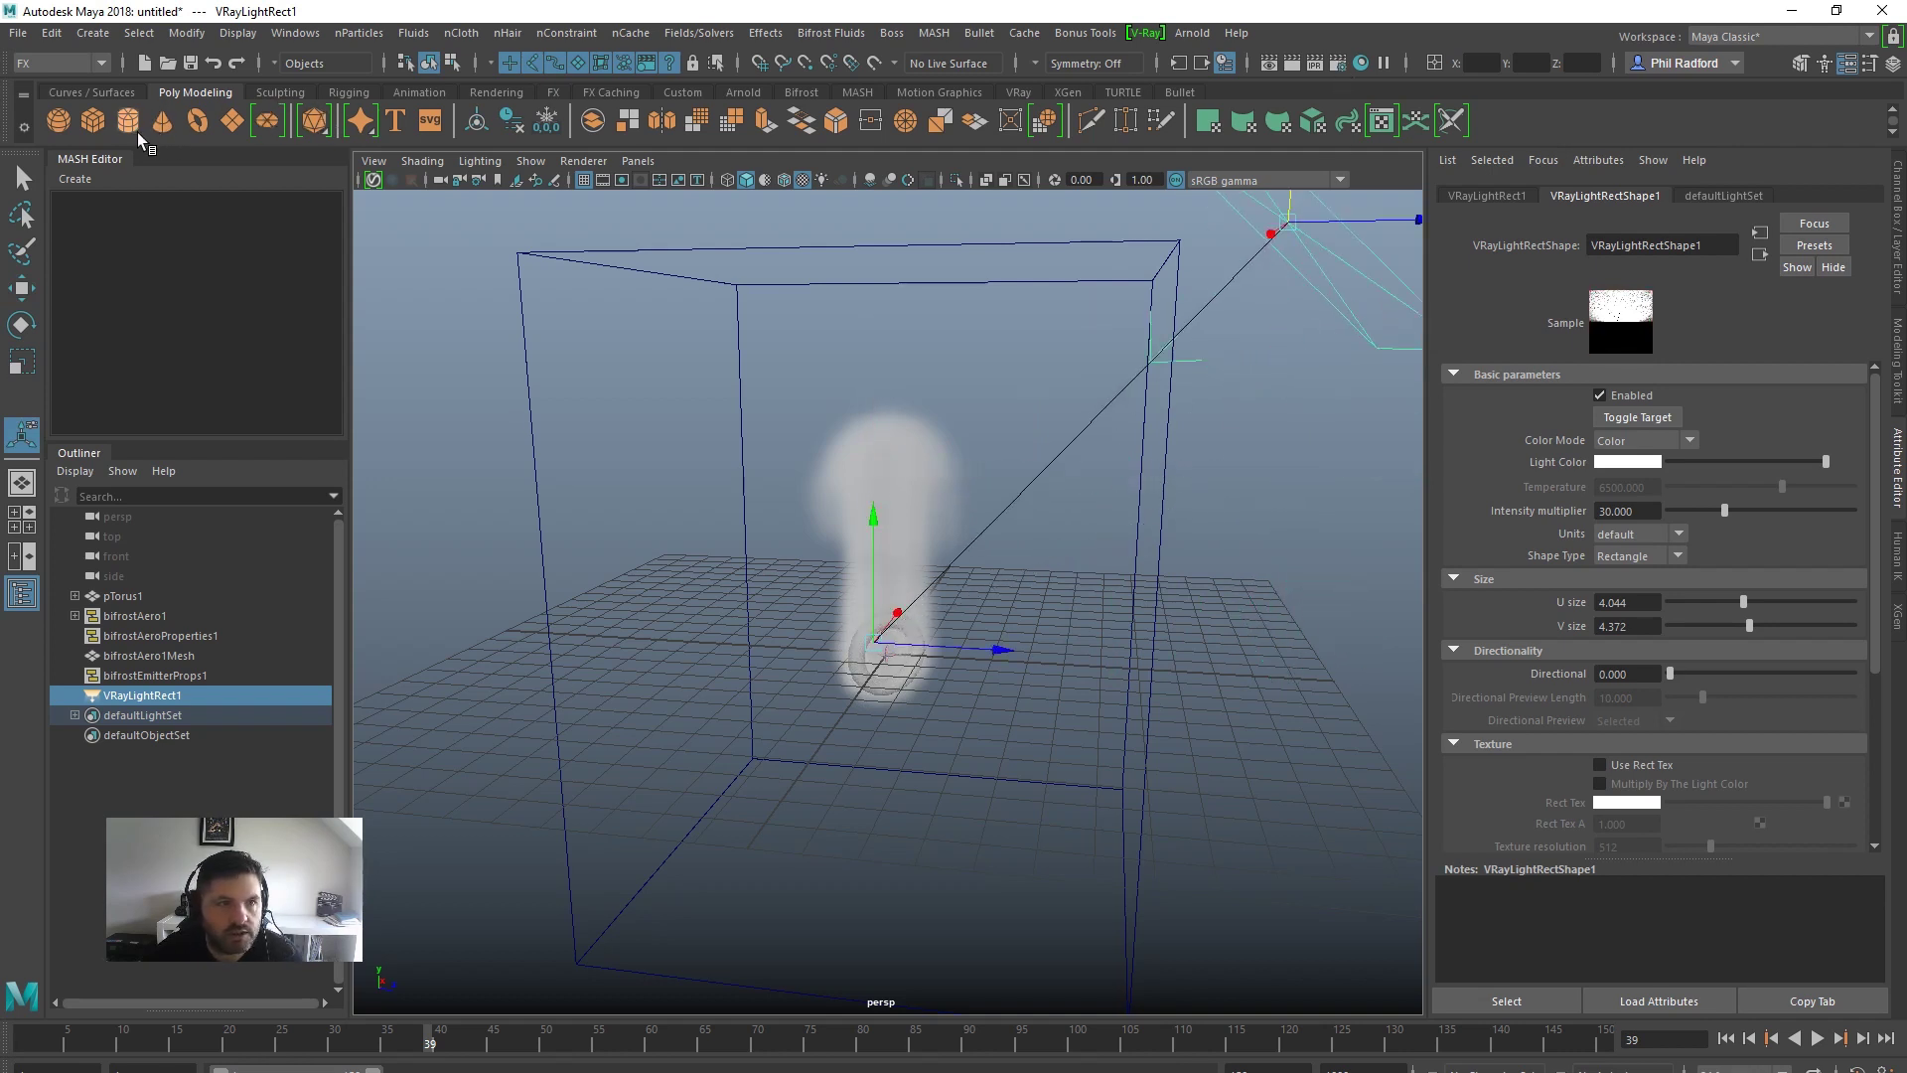
Add a polygon plane and scale it up into a large floor beneath the torus and smoke
key("r")
left_click_drag(886, 653, 1189, 512)
key("w")
left_click_drag(887, 479, 1073, 437)
Check the V-Ray GI render settings, and run a test render of the smoke in the V-Ray frame buffer
left_click(1343, 68)
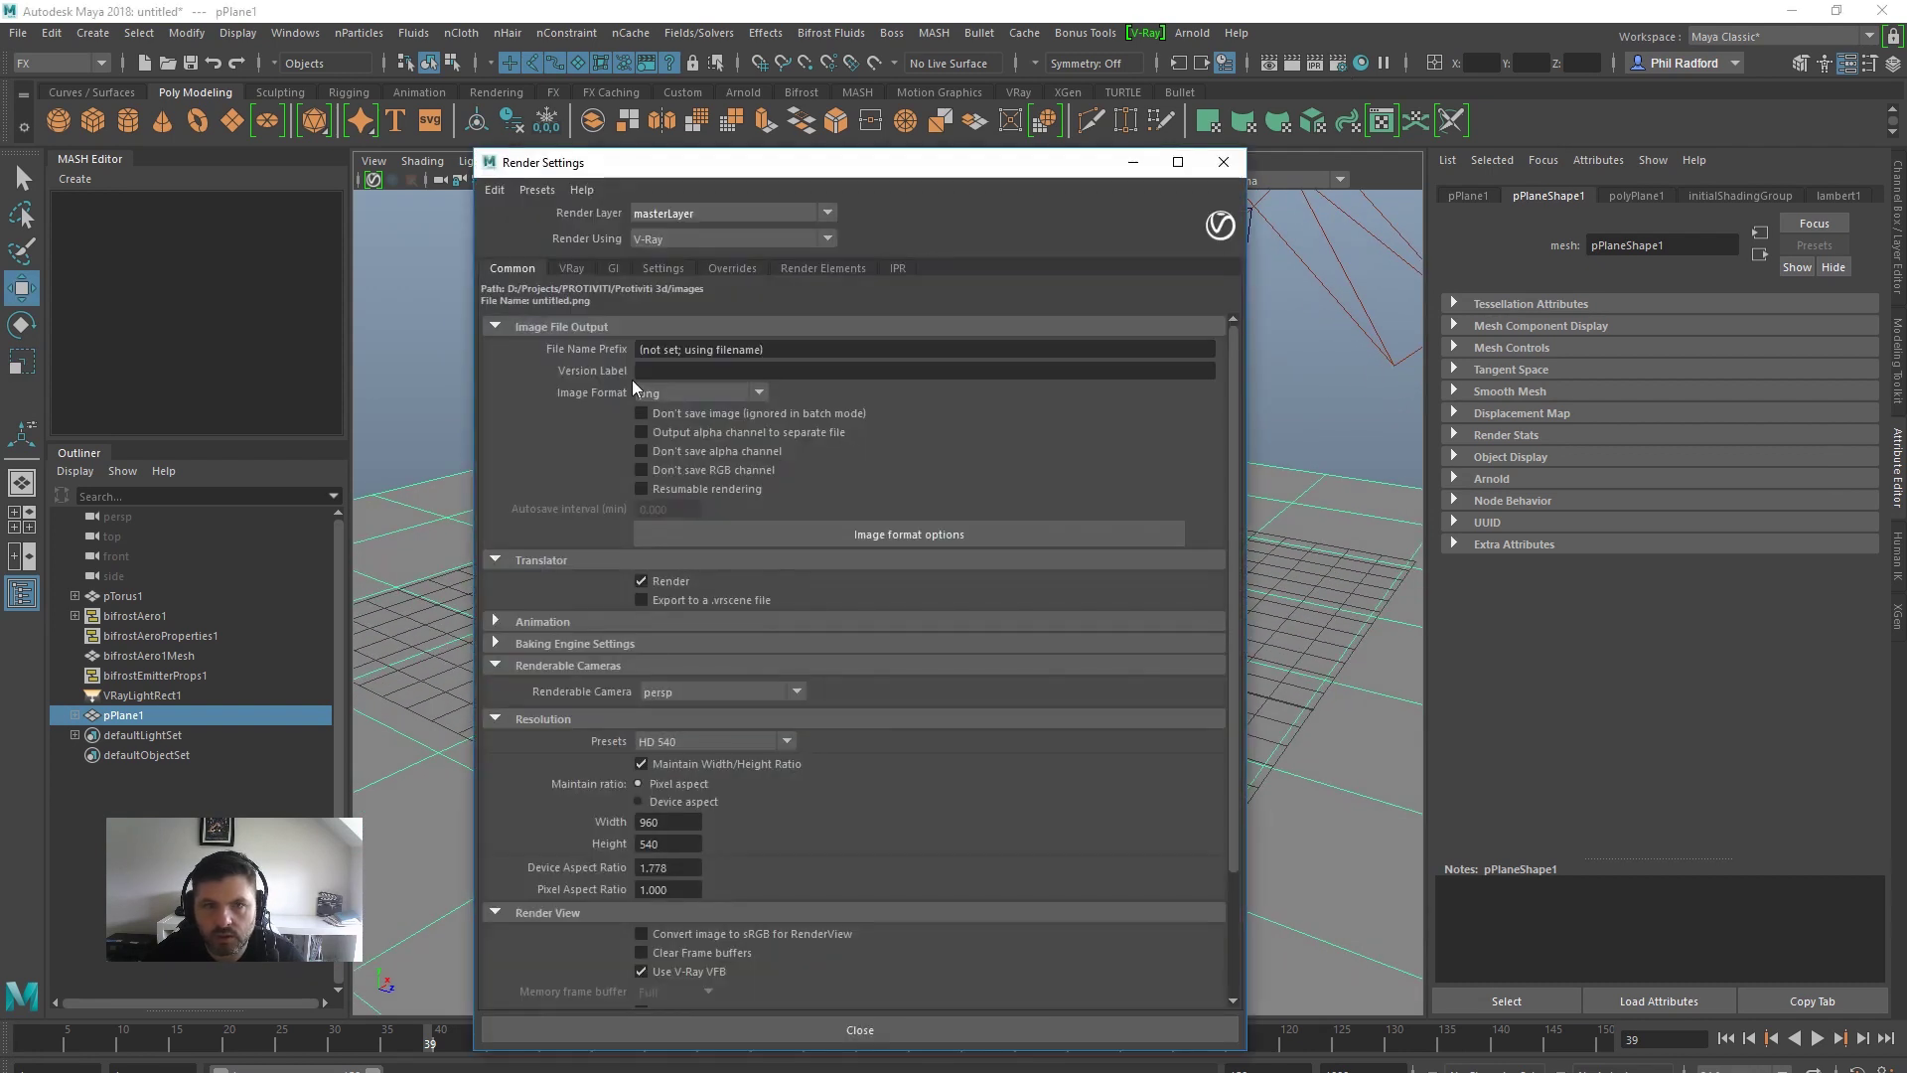
left_click(616, 267)
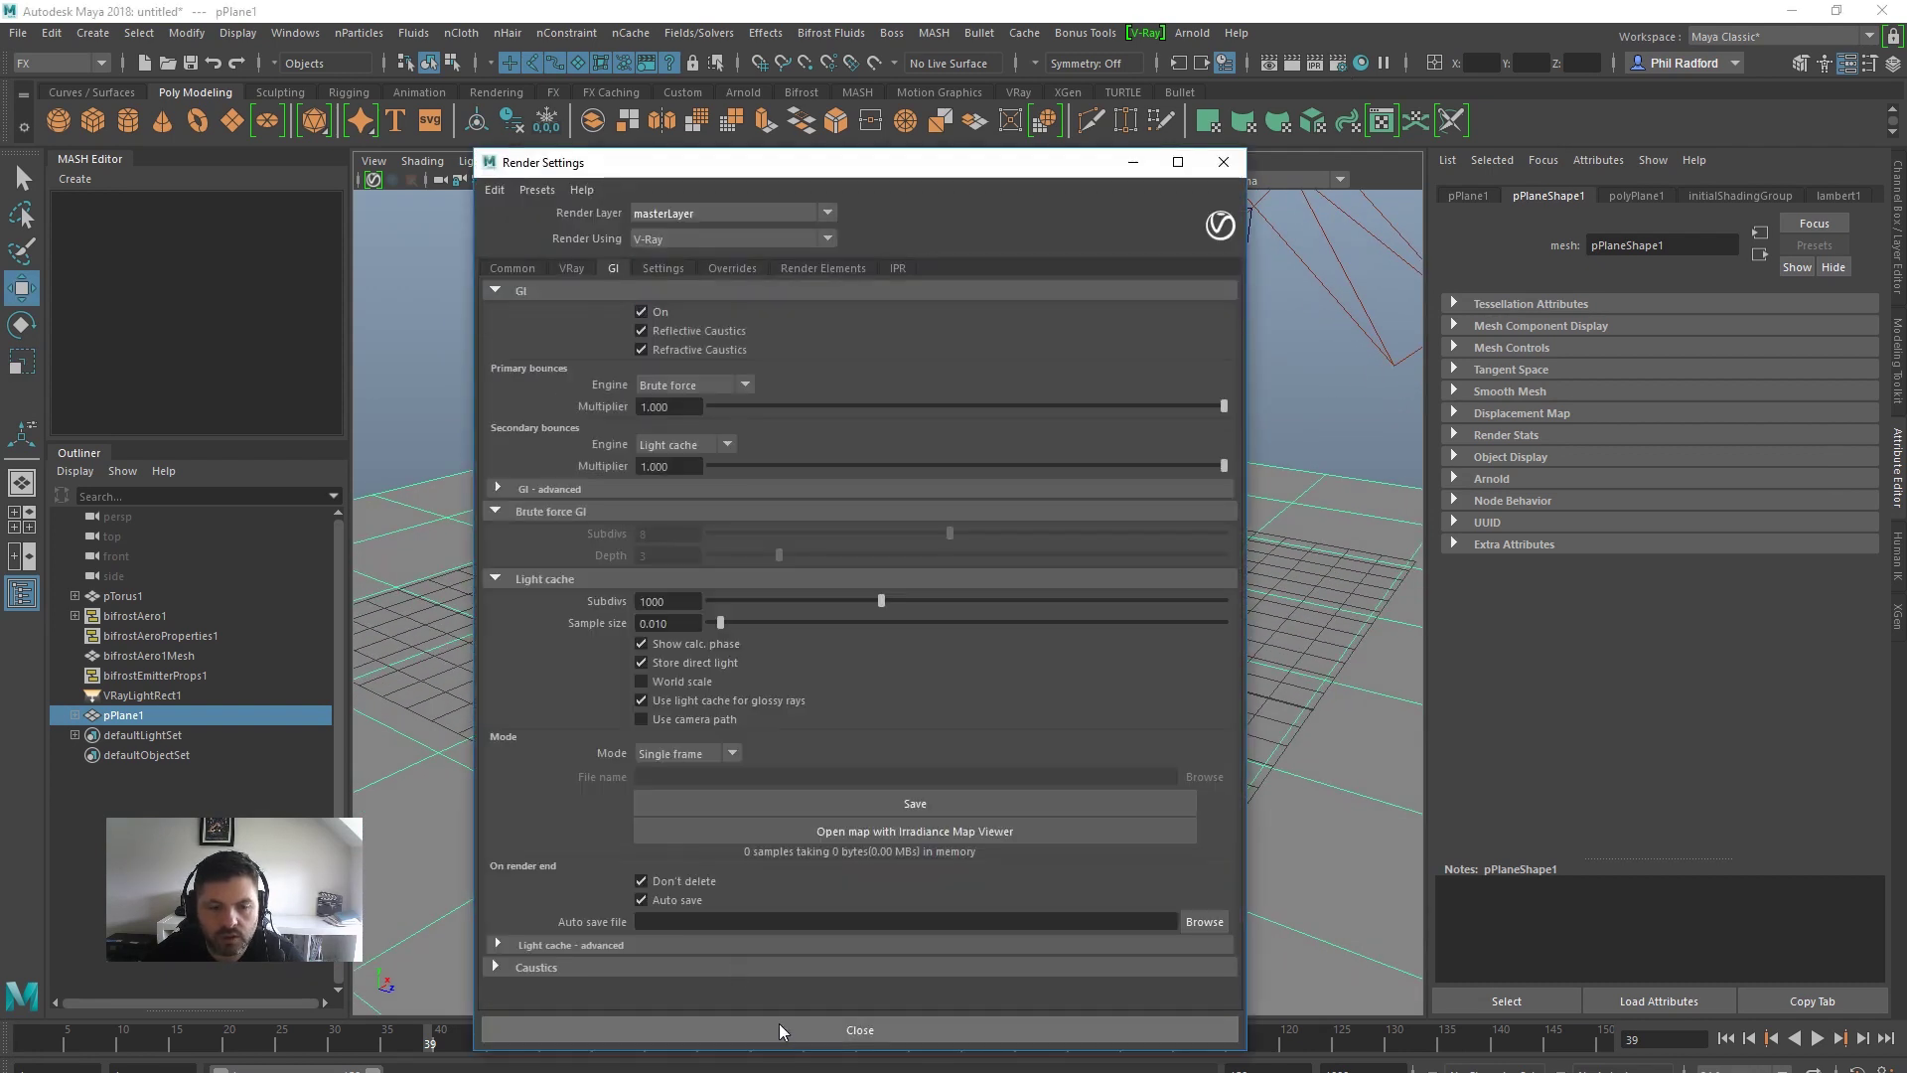
left_click(776, 1023)
left_click(1326, 61)
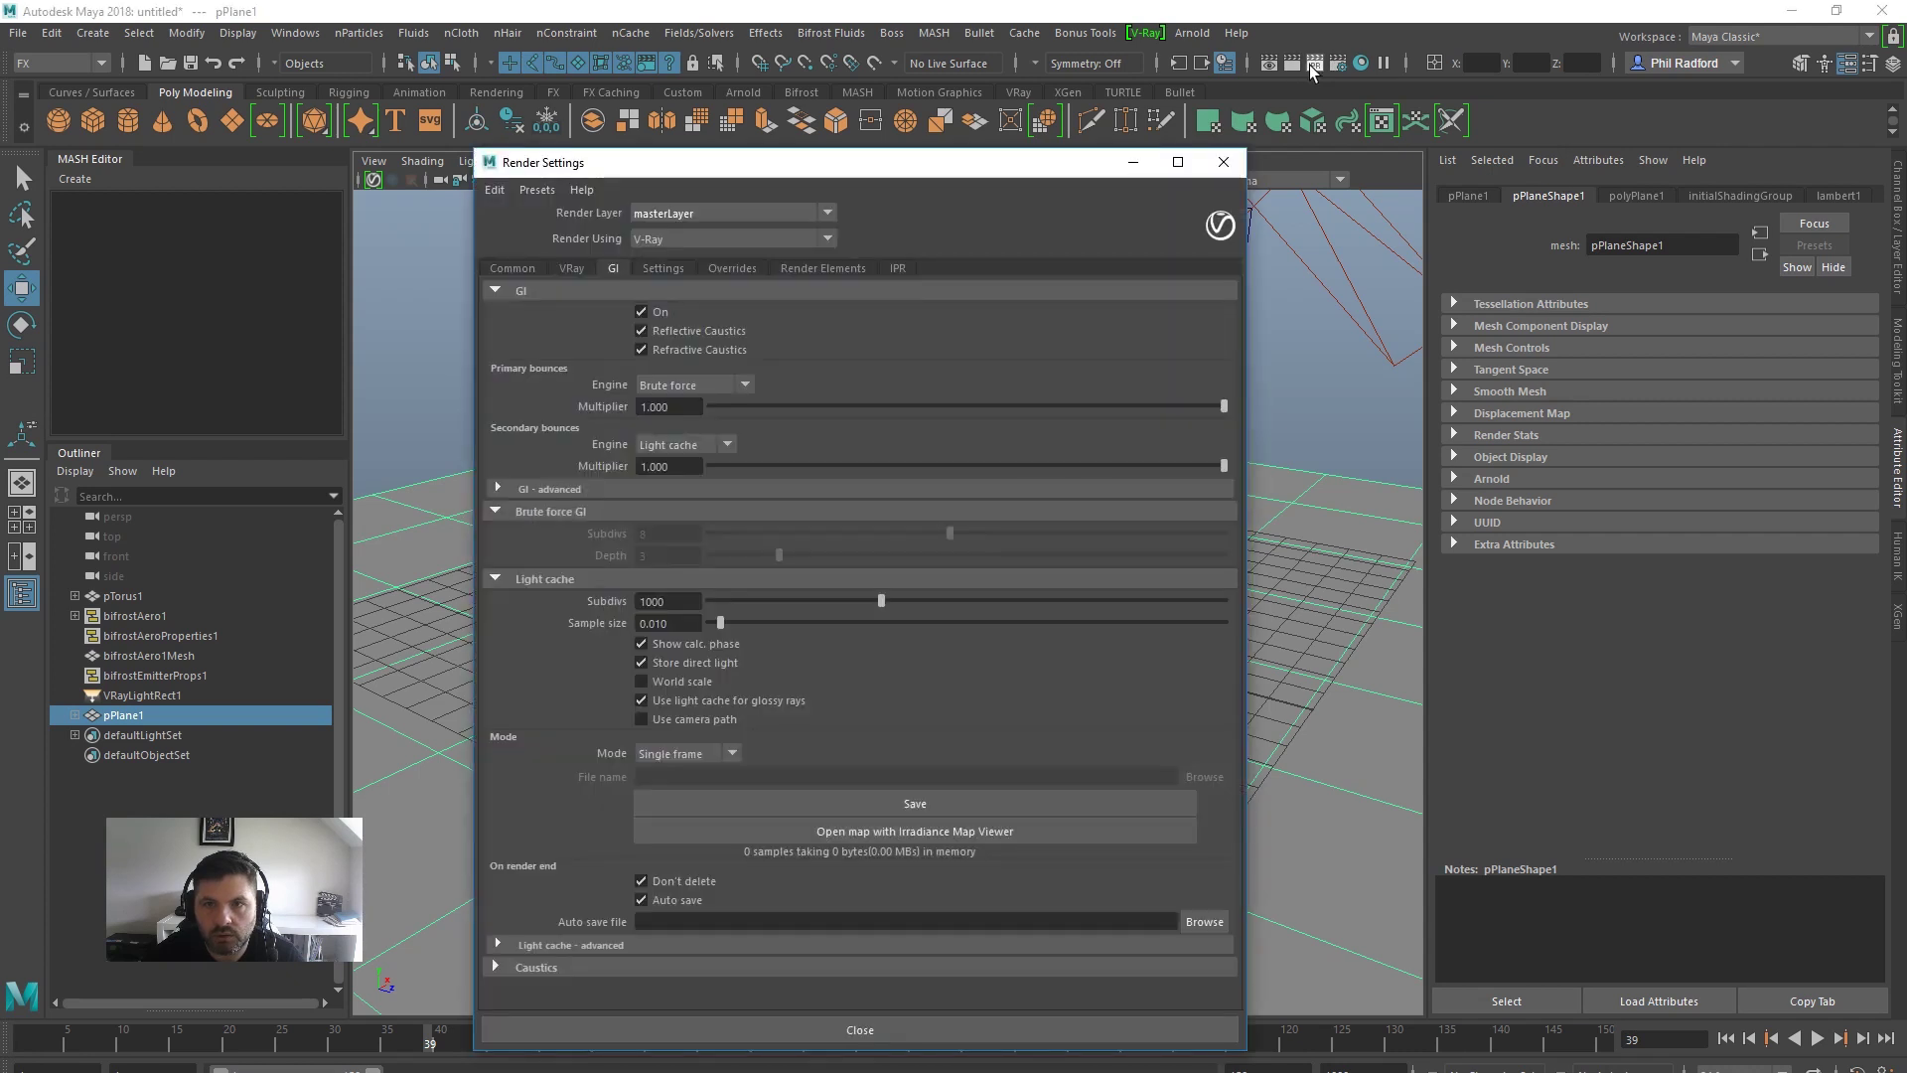
left_click(1242, 153)
left_click(1312, 63)
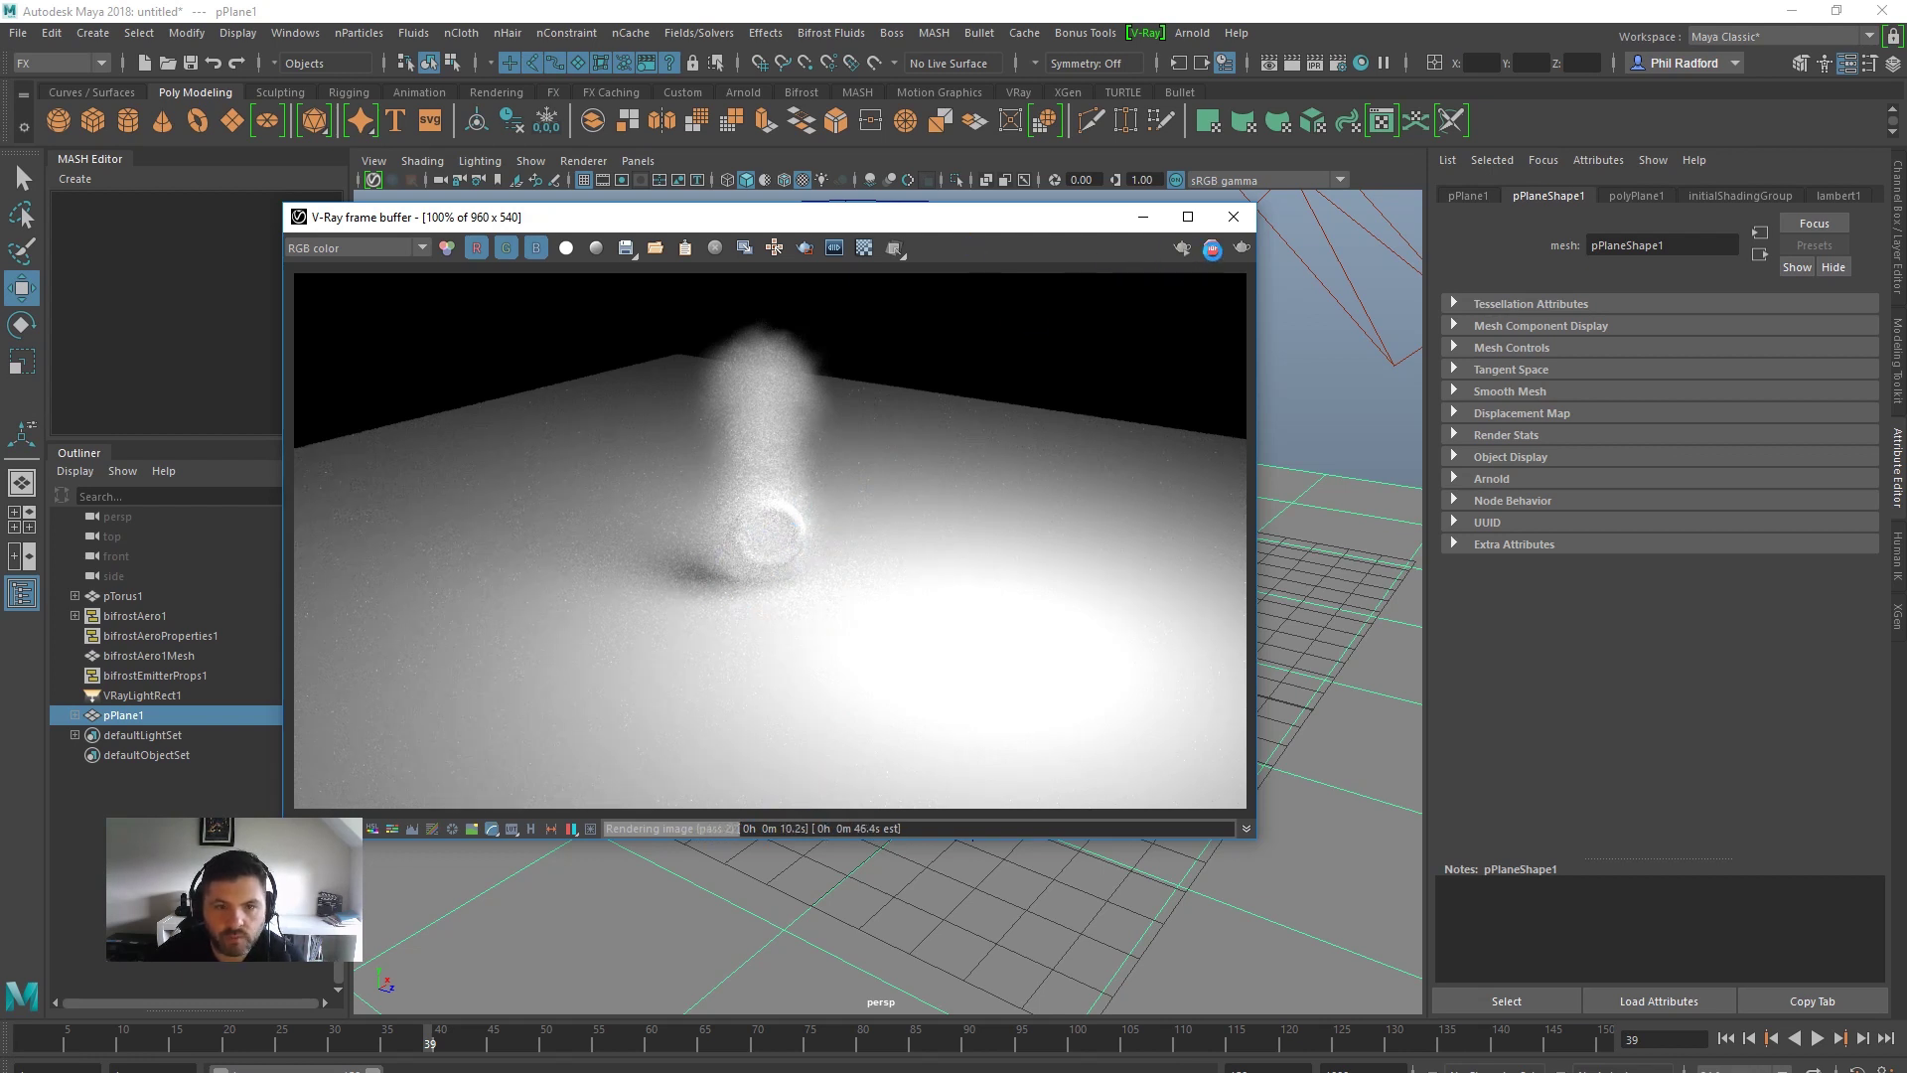
left_click(1212, 248)
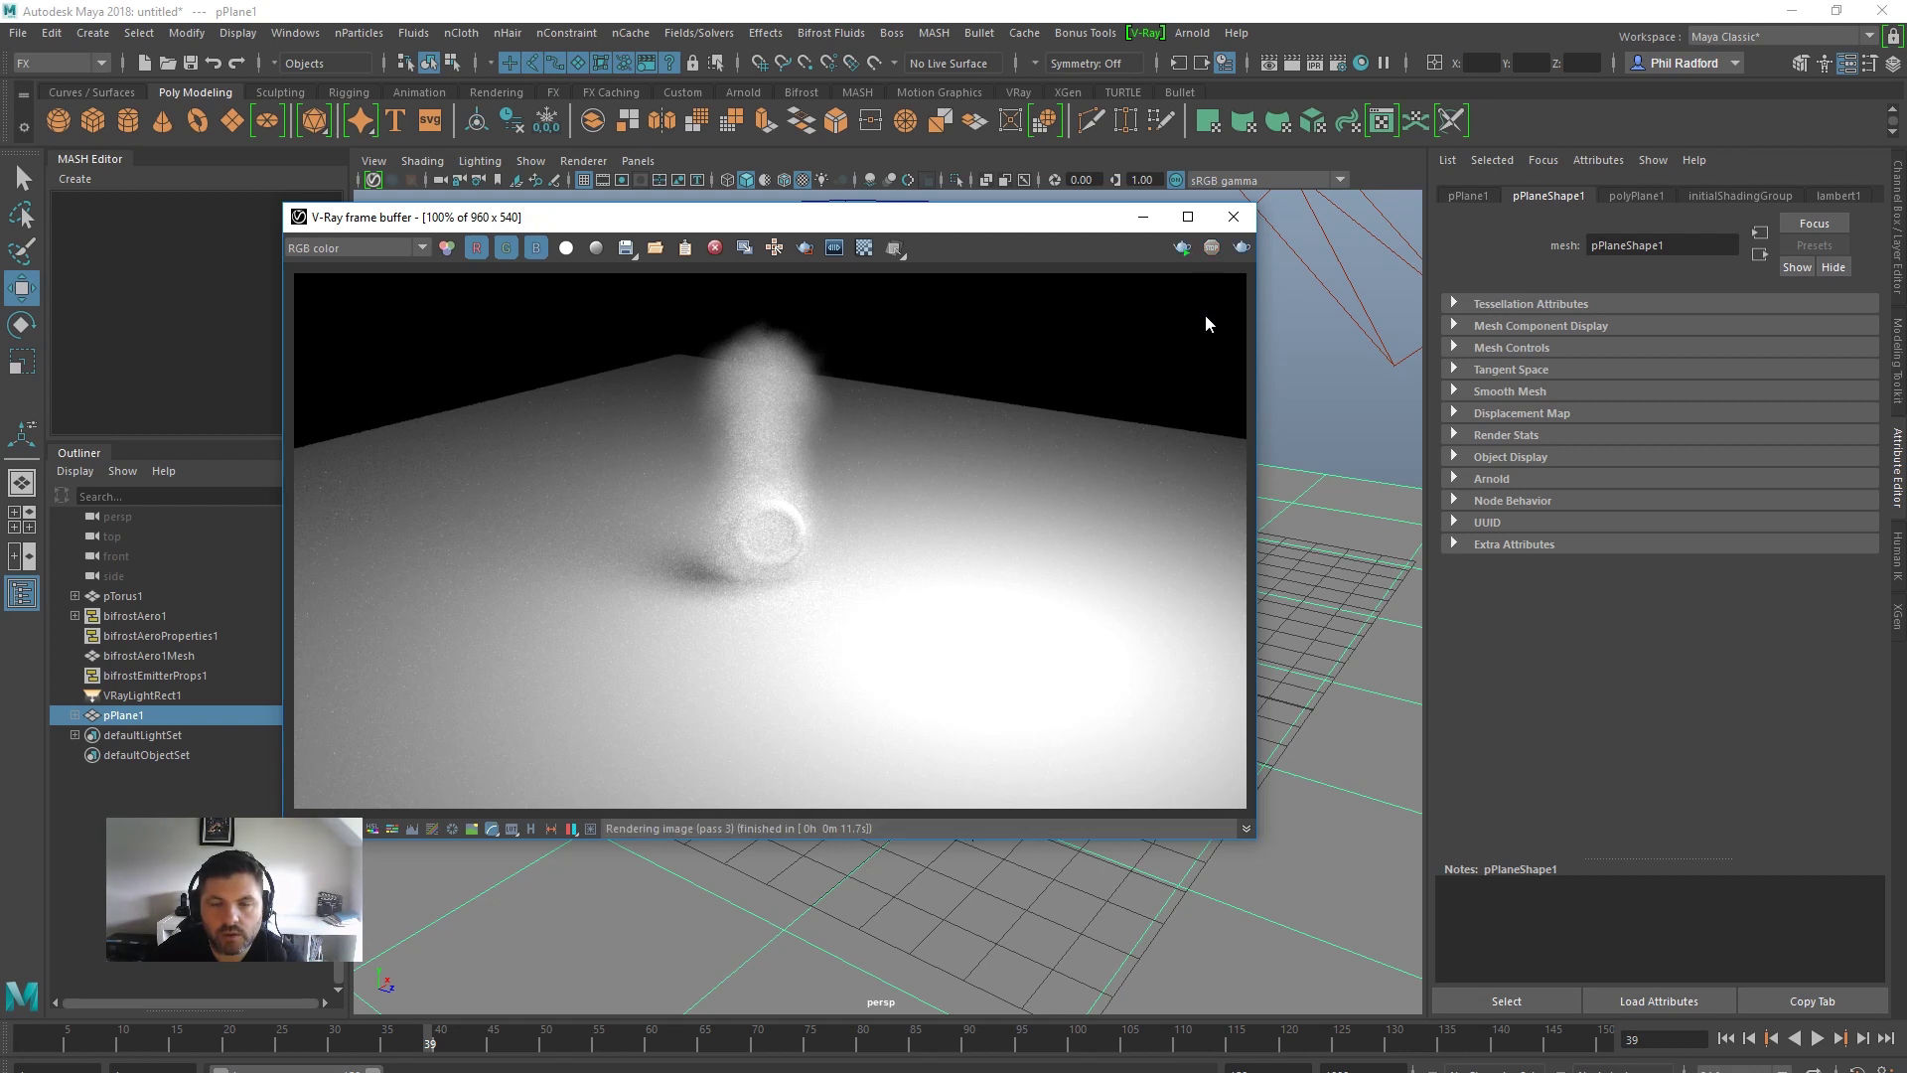
left_click(1233, 216)
Disable the V-Ray rectangle light
left_click_drag(1051, 498, 947, 500, "alt")
left_click(1207, 412)
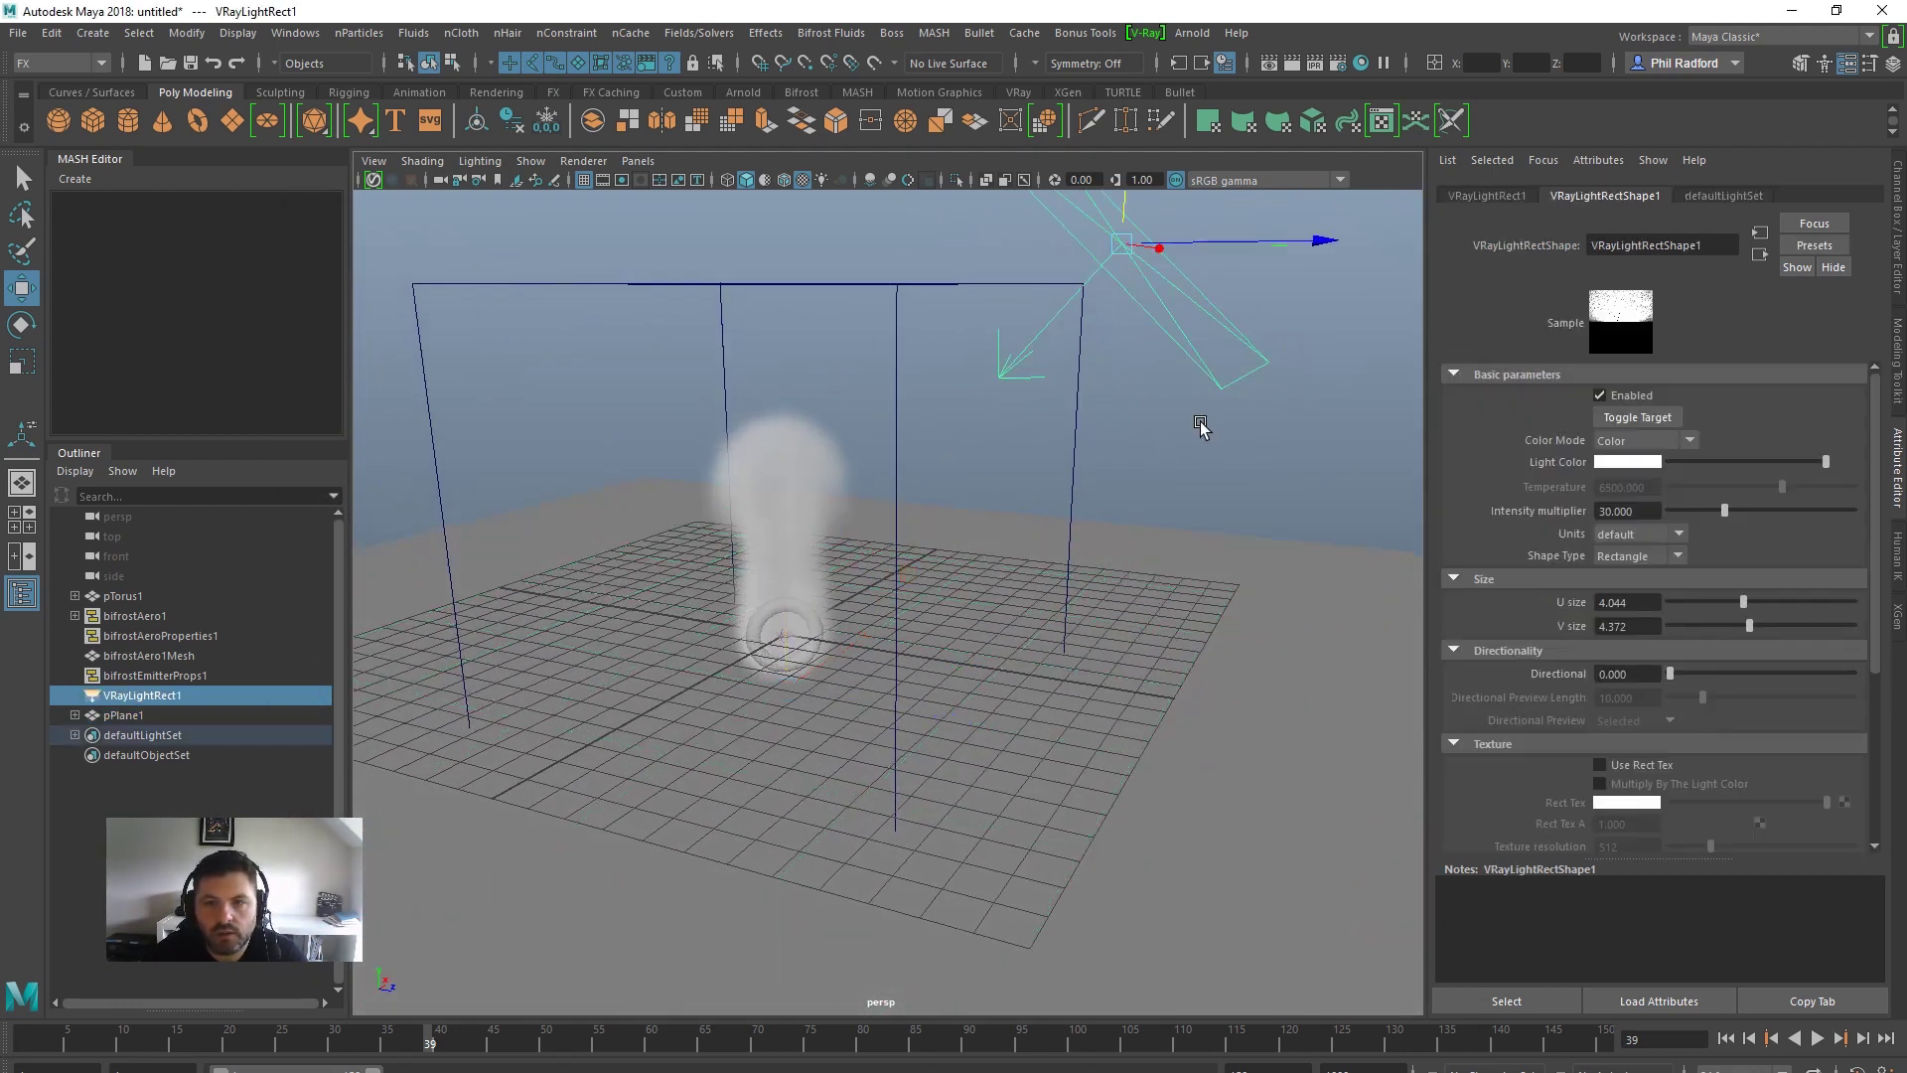
left_click(1613, 395)
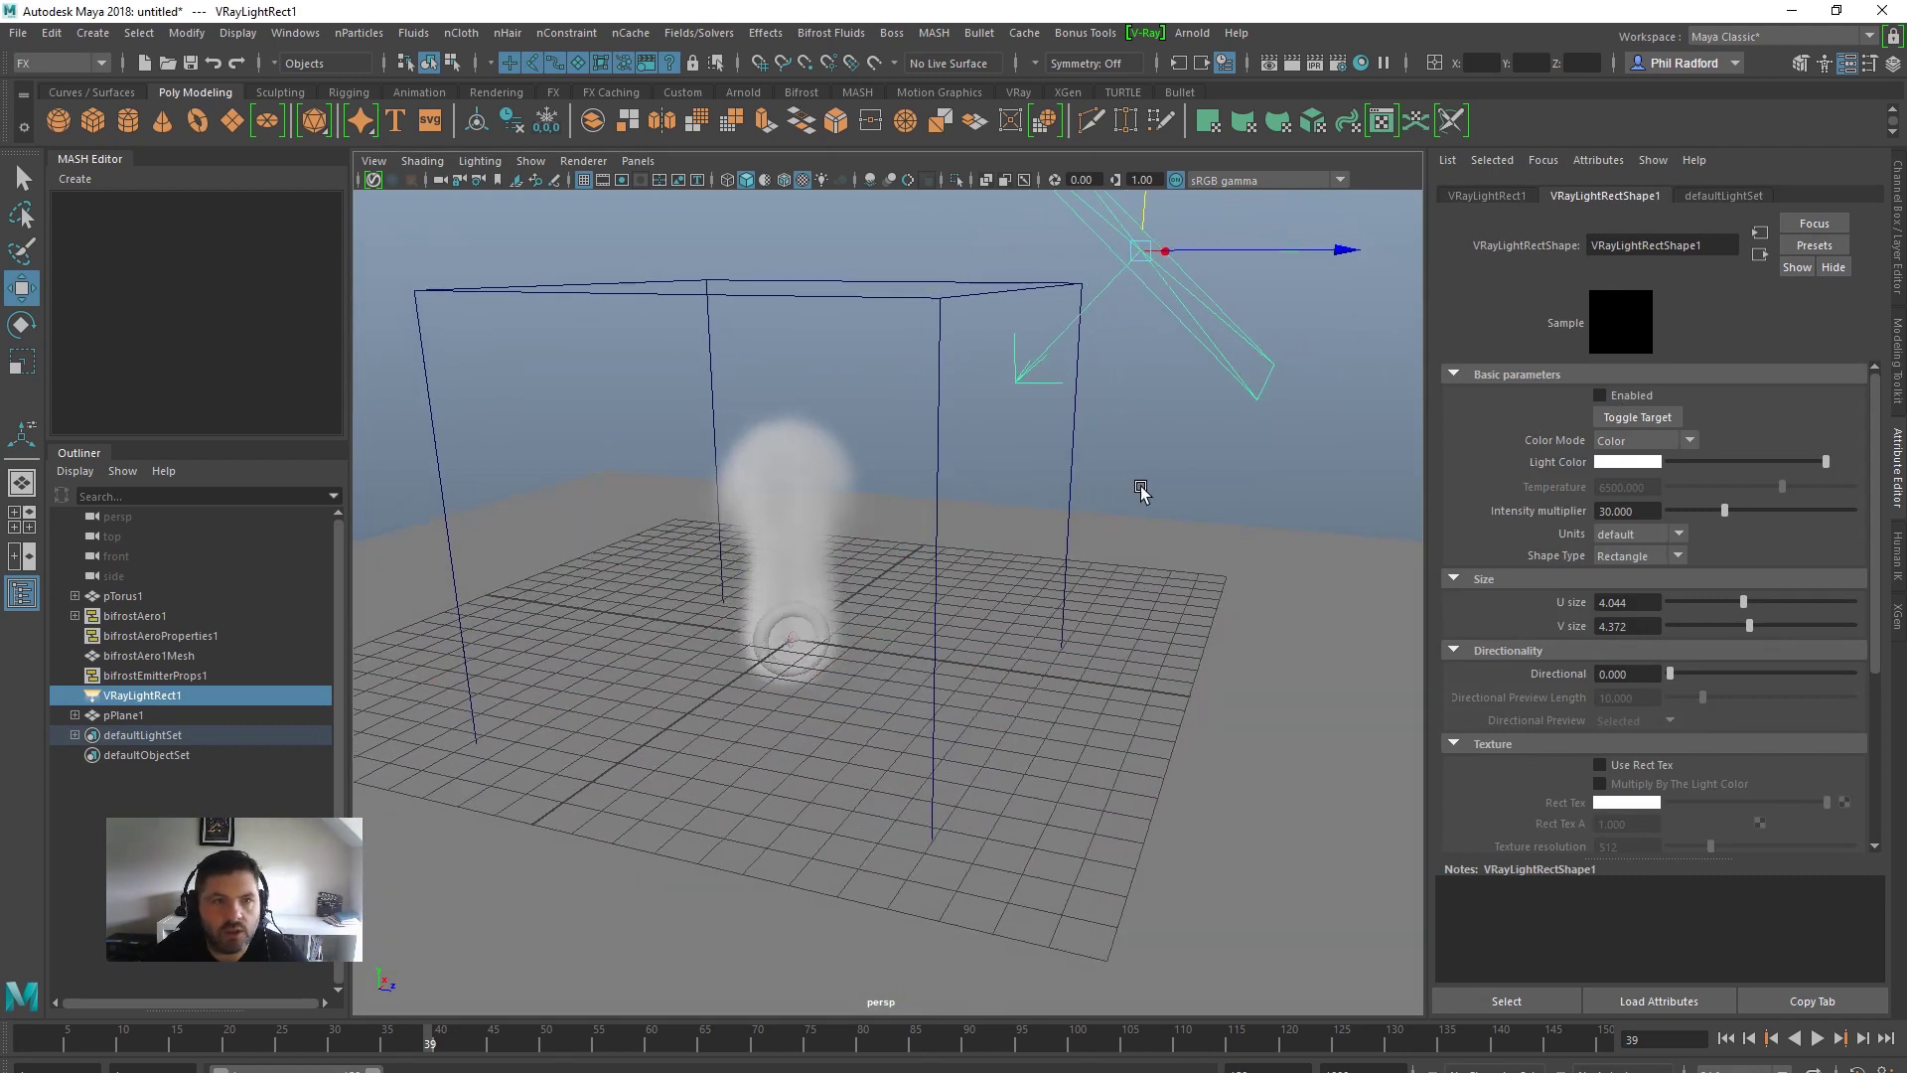
Switch to the Rendering menu set and create an Arnold area light
middle_click_drag(1141, 490, 1091, 477, "alt")
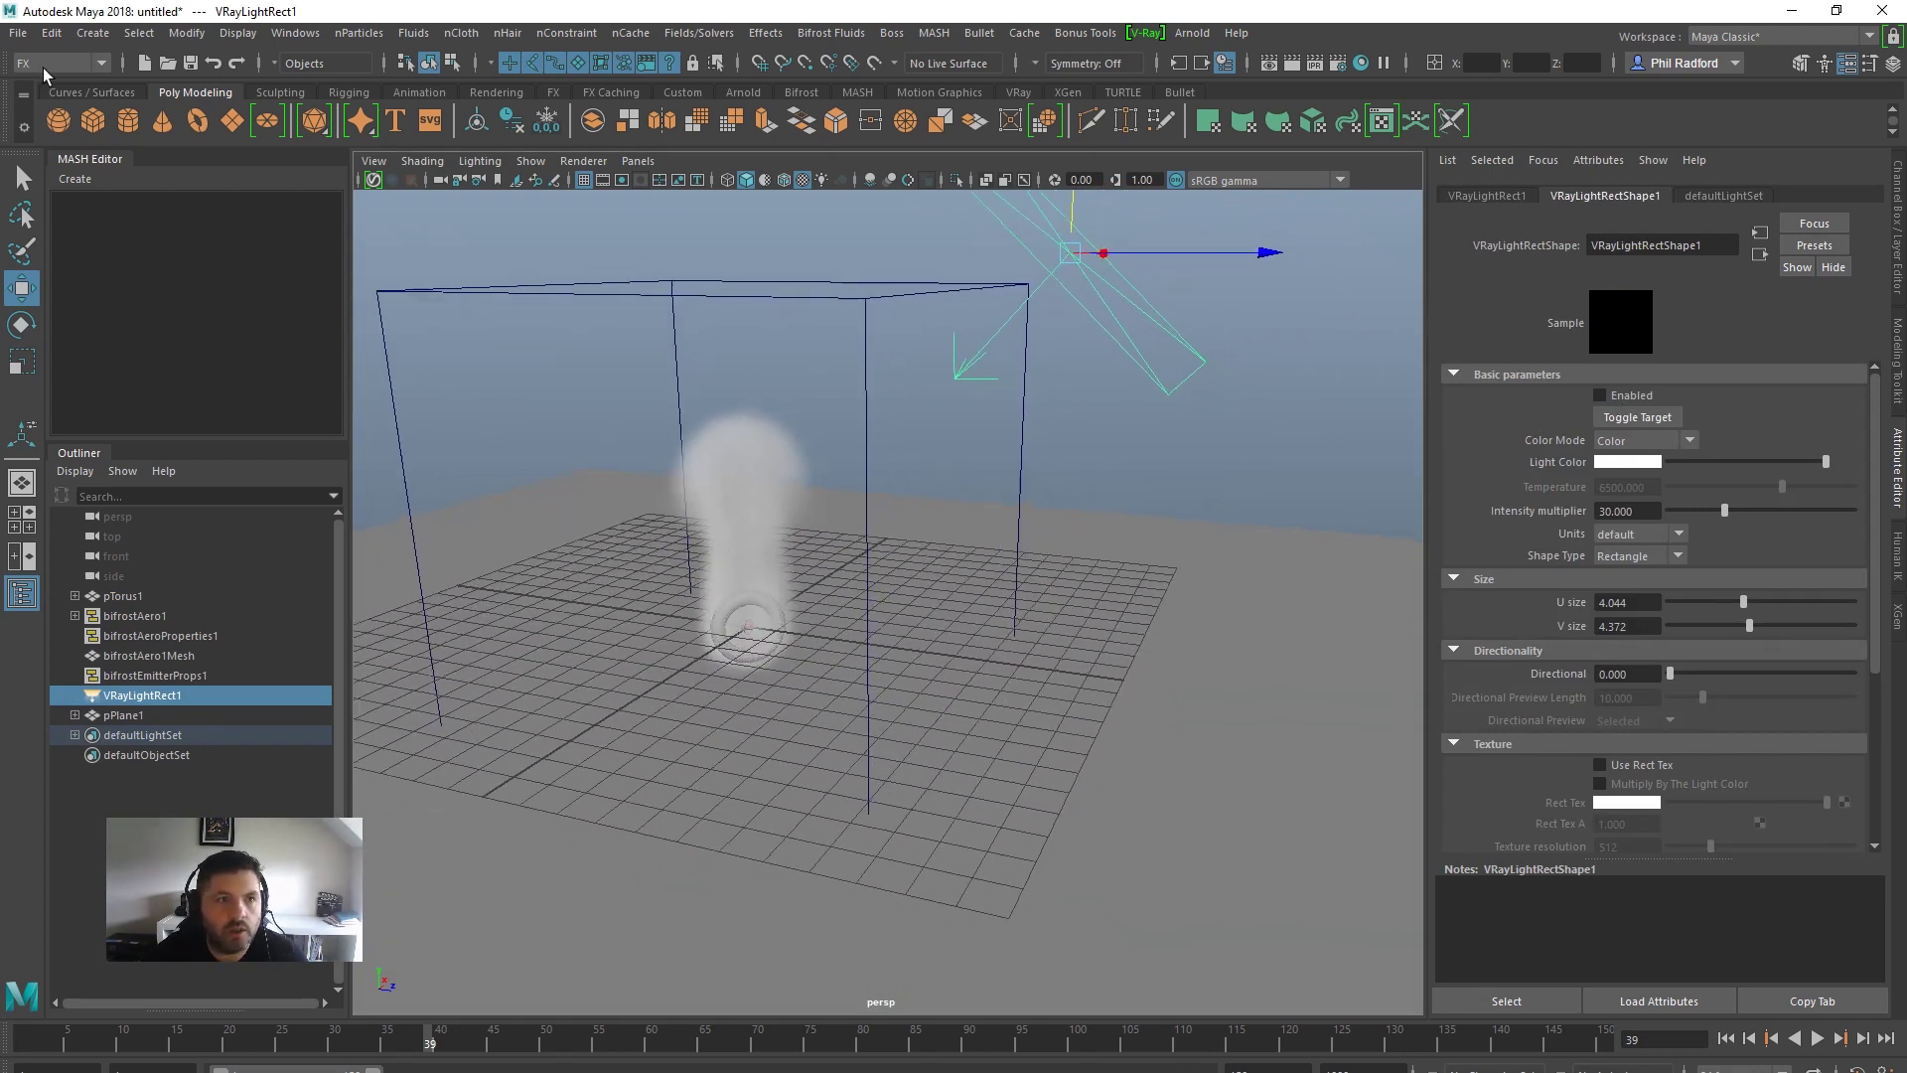
left_click(48, 66)
left_click(60, 164)
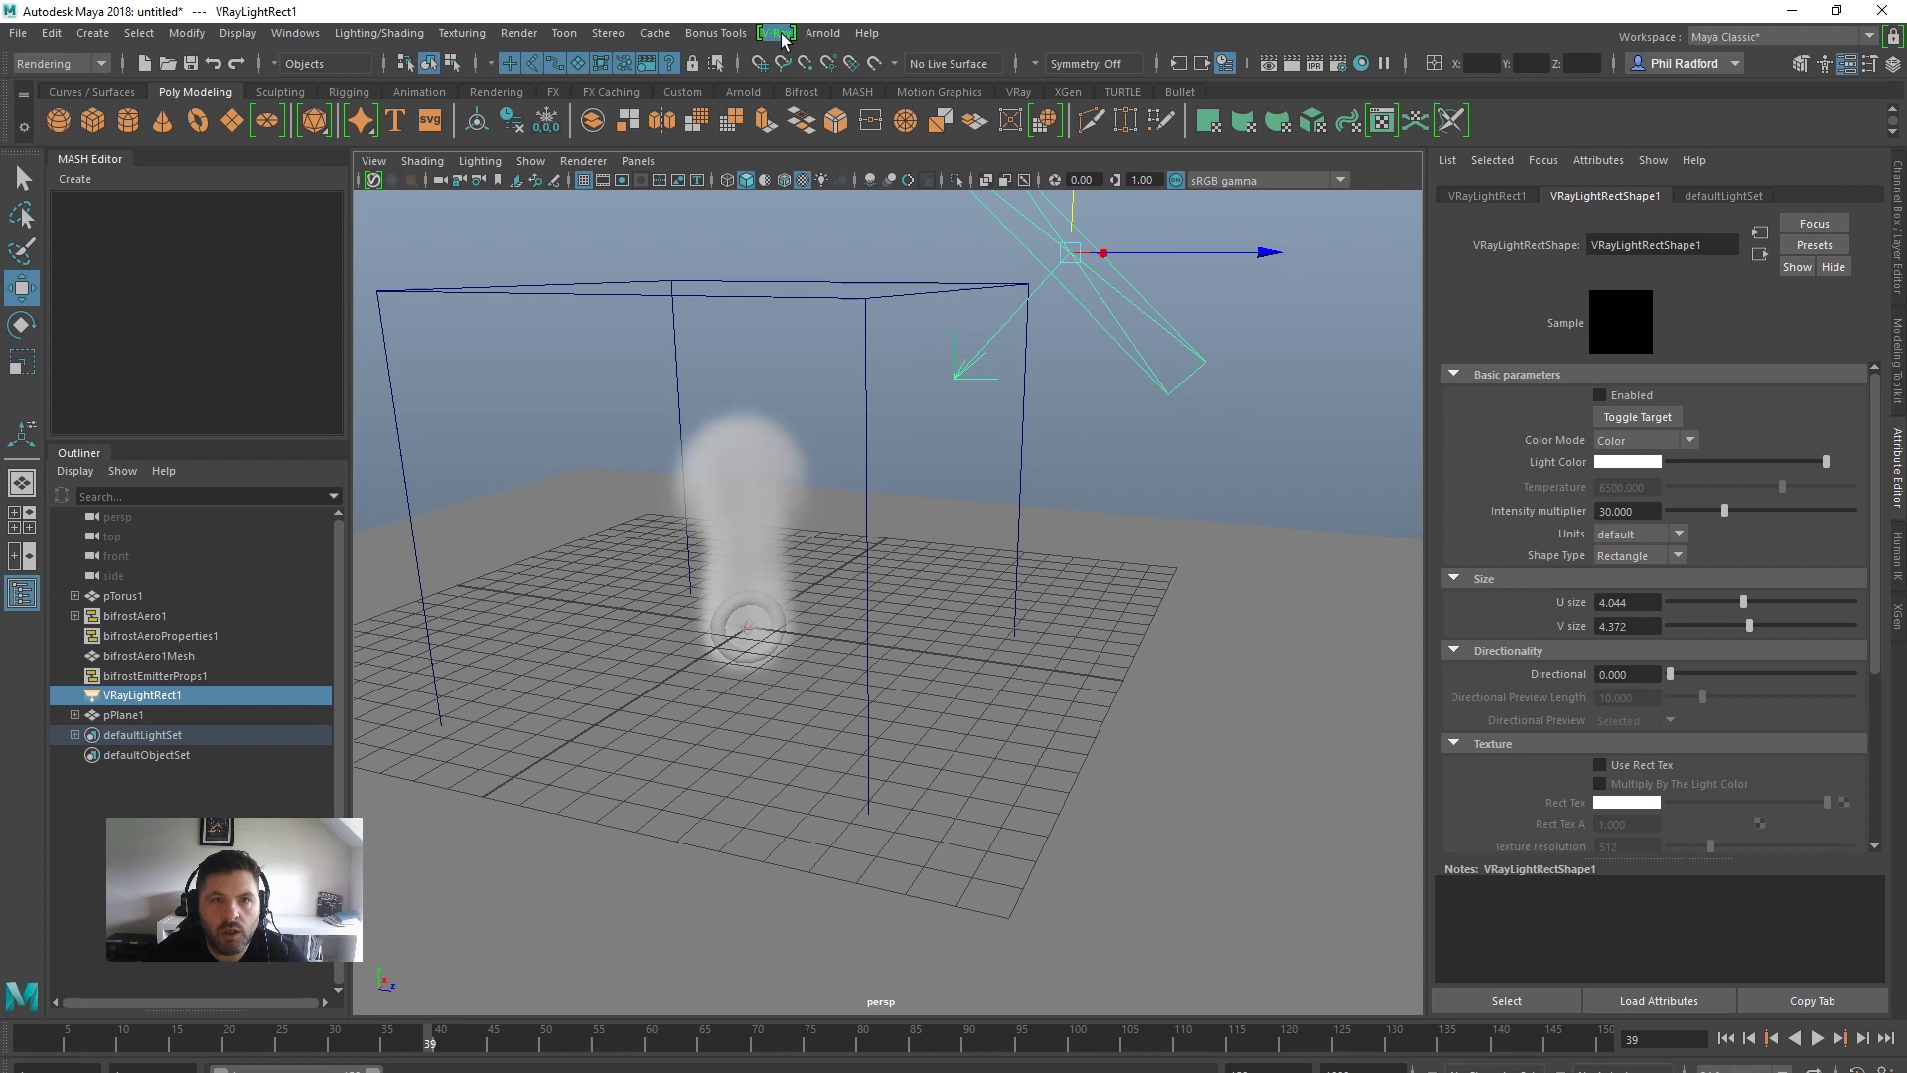
left_click(822, 33)
mouse_move(906, 131)
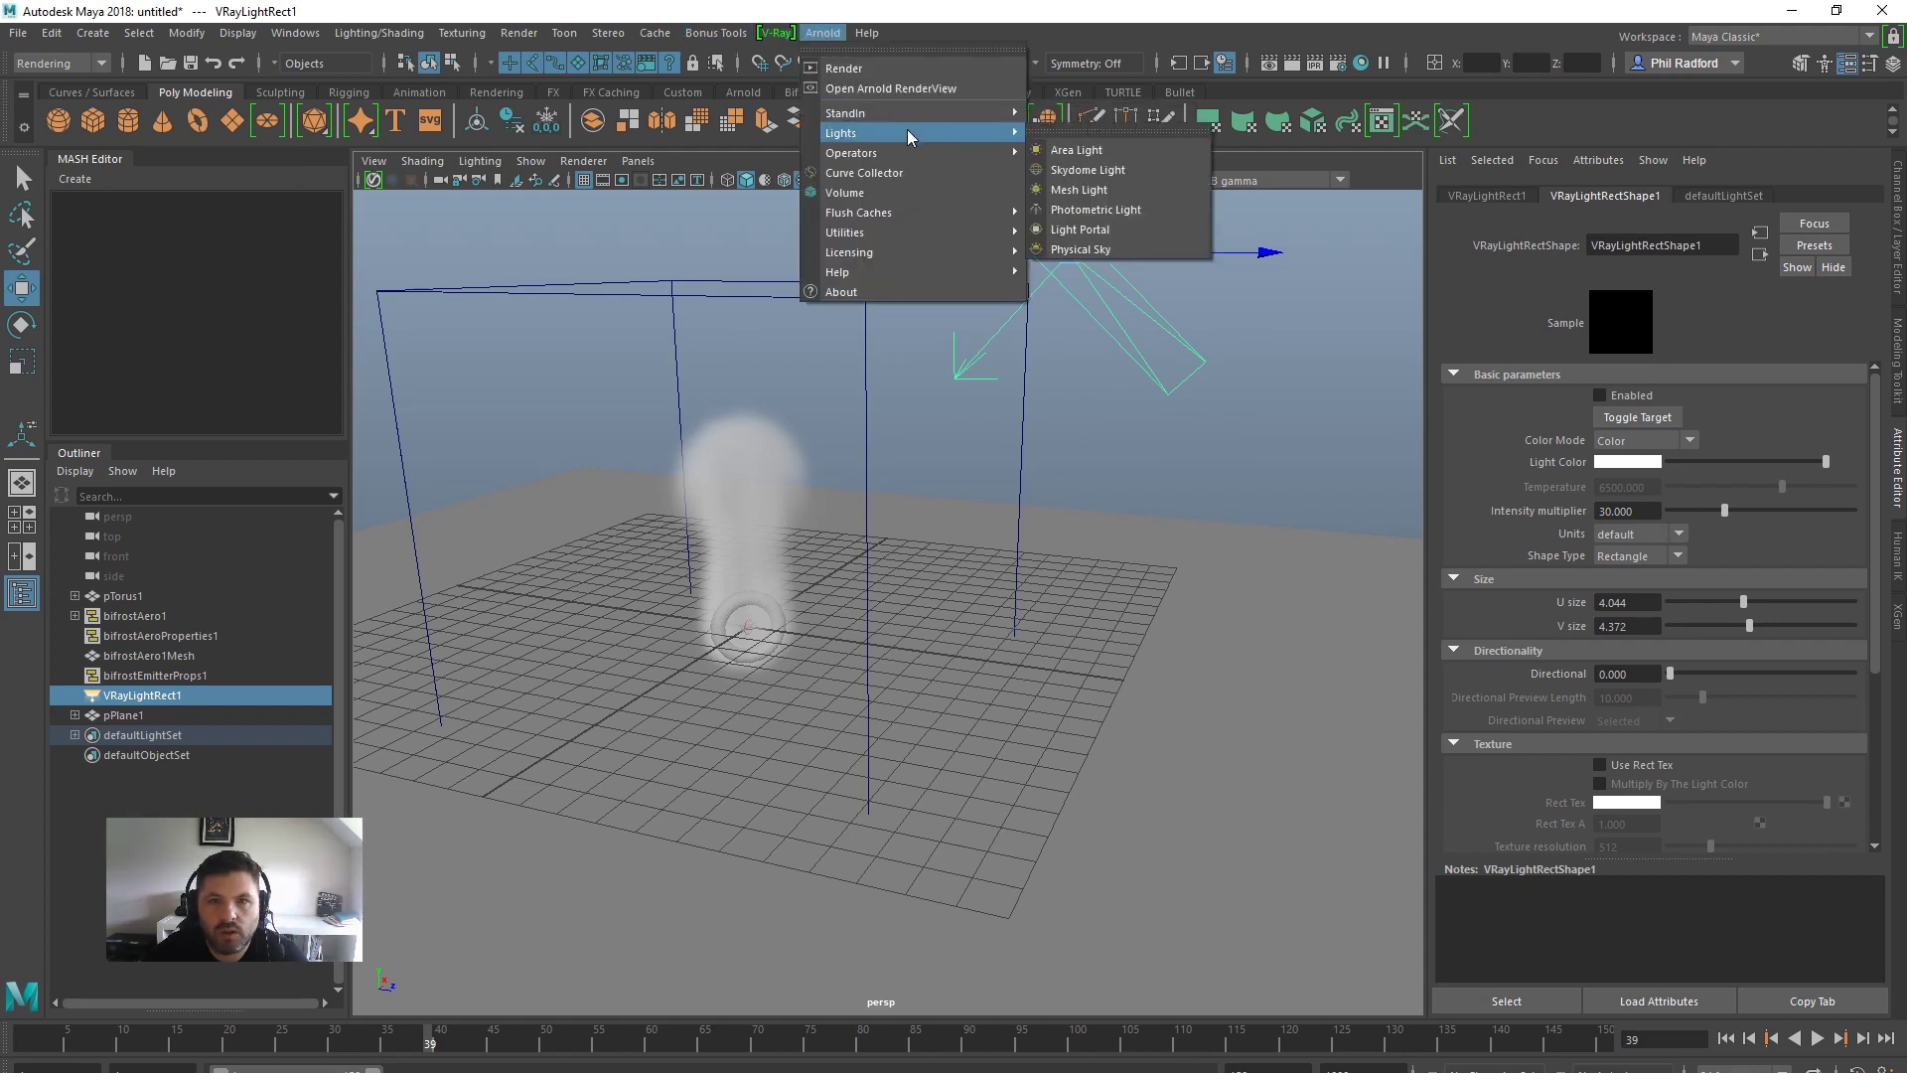
left_click(1128, 153)
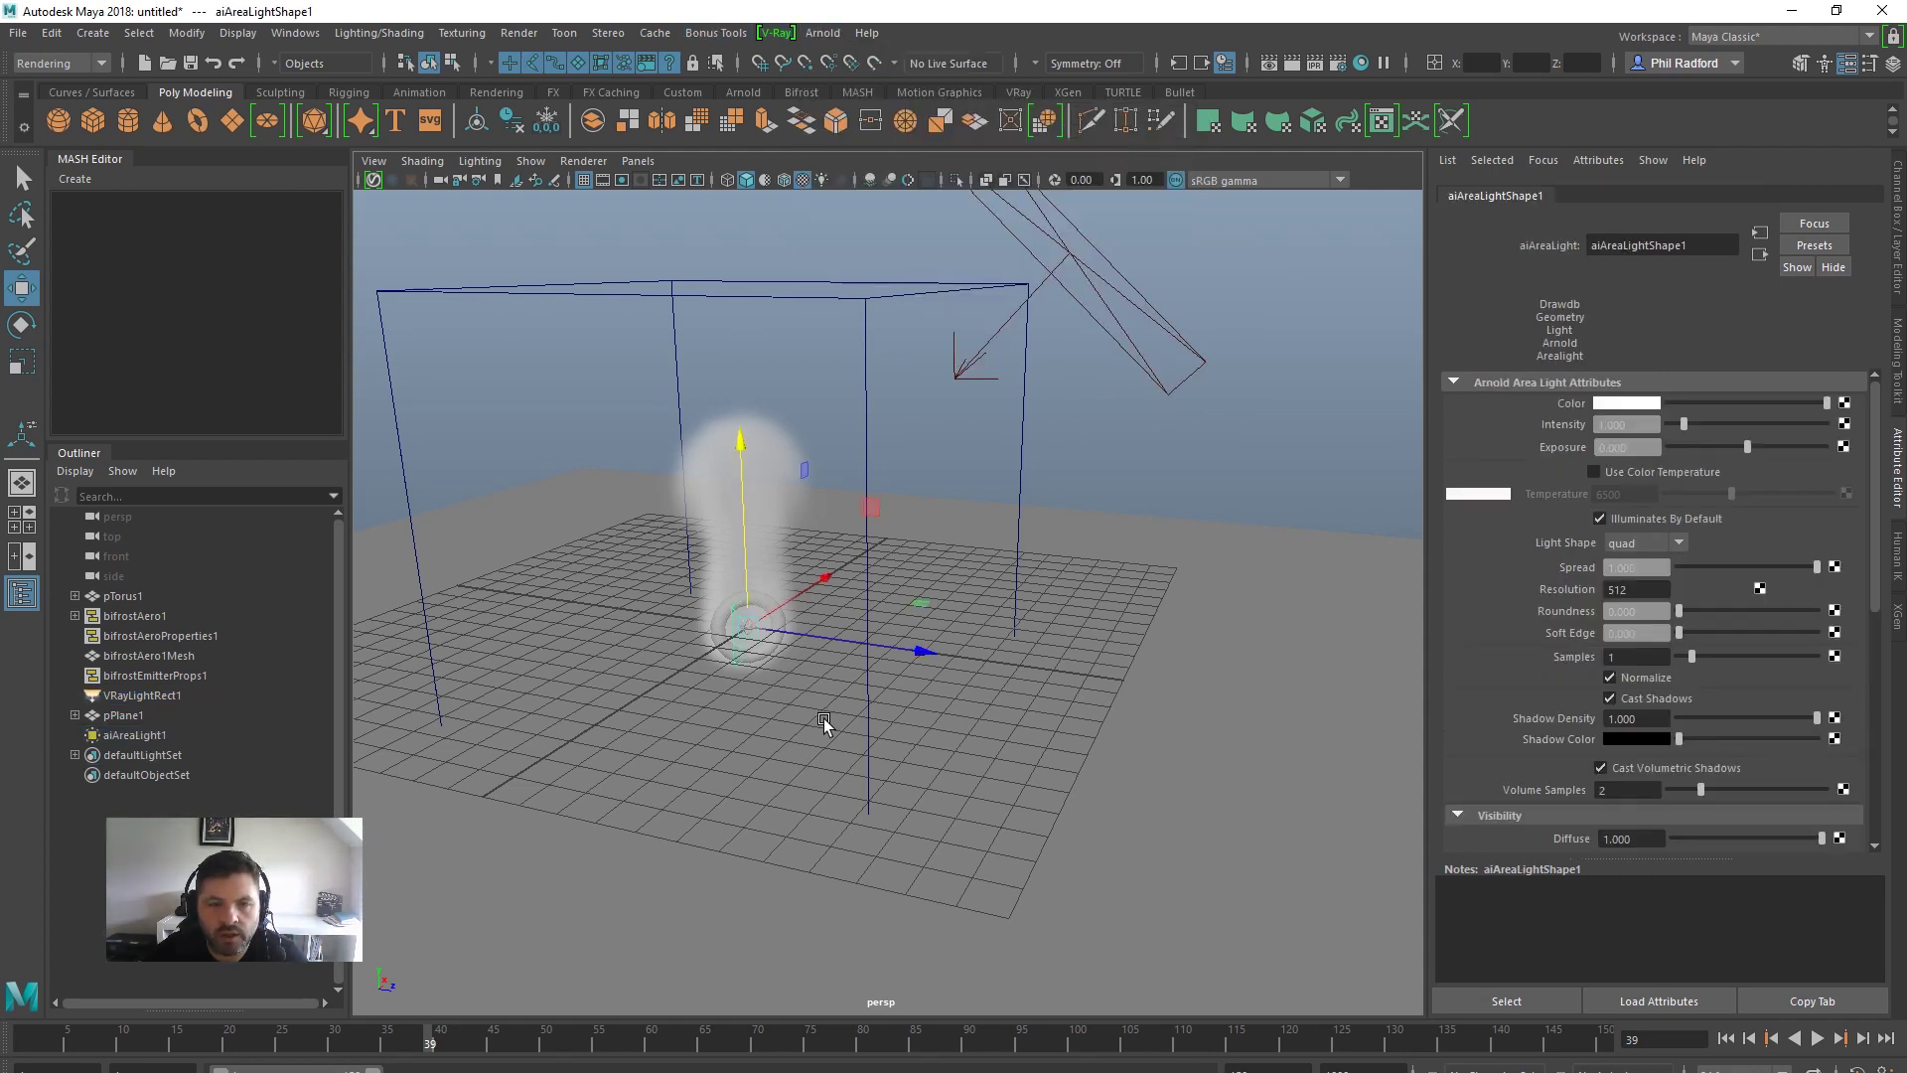
Move the Arnold area light to the upper edge of the aero bounding box, and tilt it down toward the smoke
left_click_drag(833, 644, 1017, 671)
middle_click_drag(959, 494, 971, 374)
key("t")
mouse_move(956, 483)
left_mouse_down("alt")
mouse_move(992, 481)
mouse_move(960, 484)
left_mouse_up("alt")
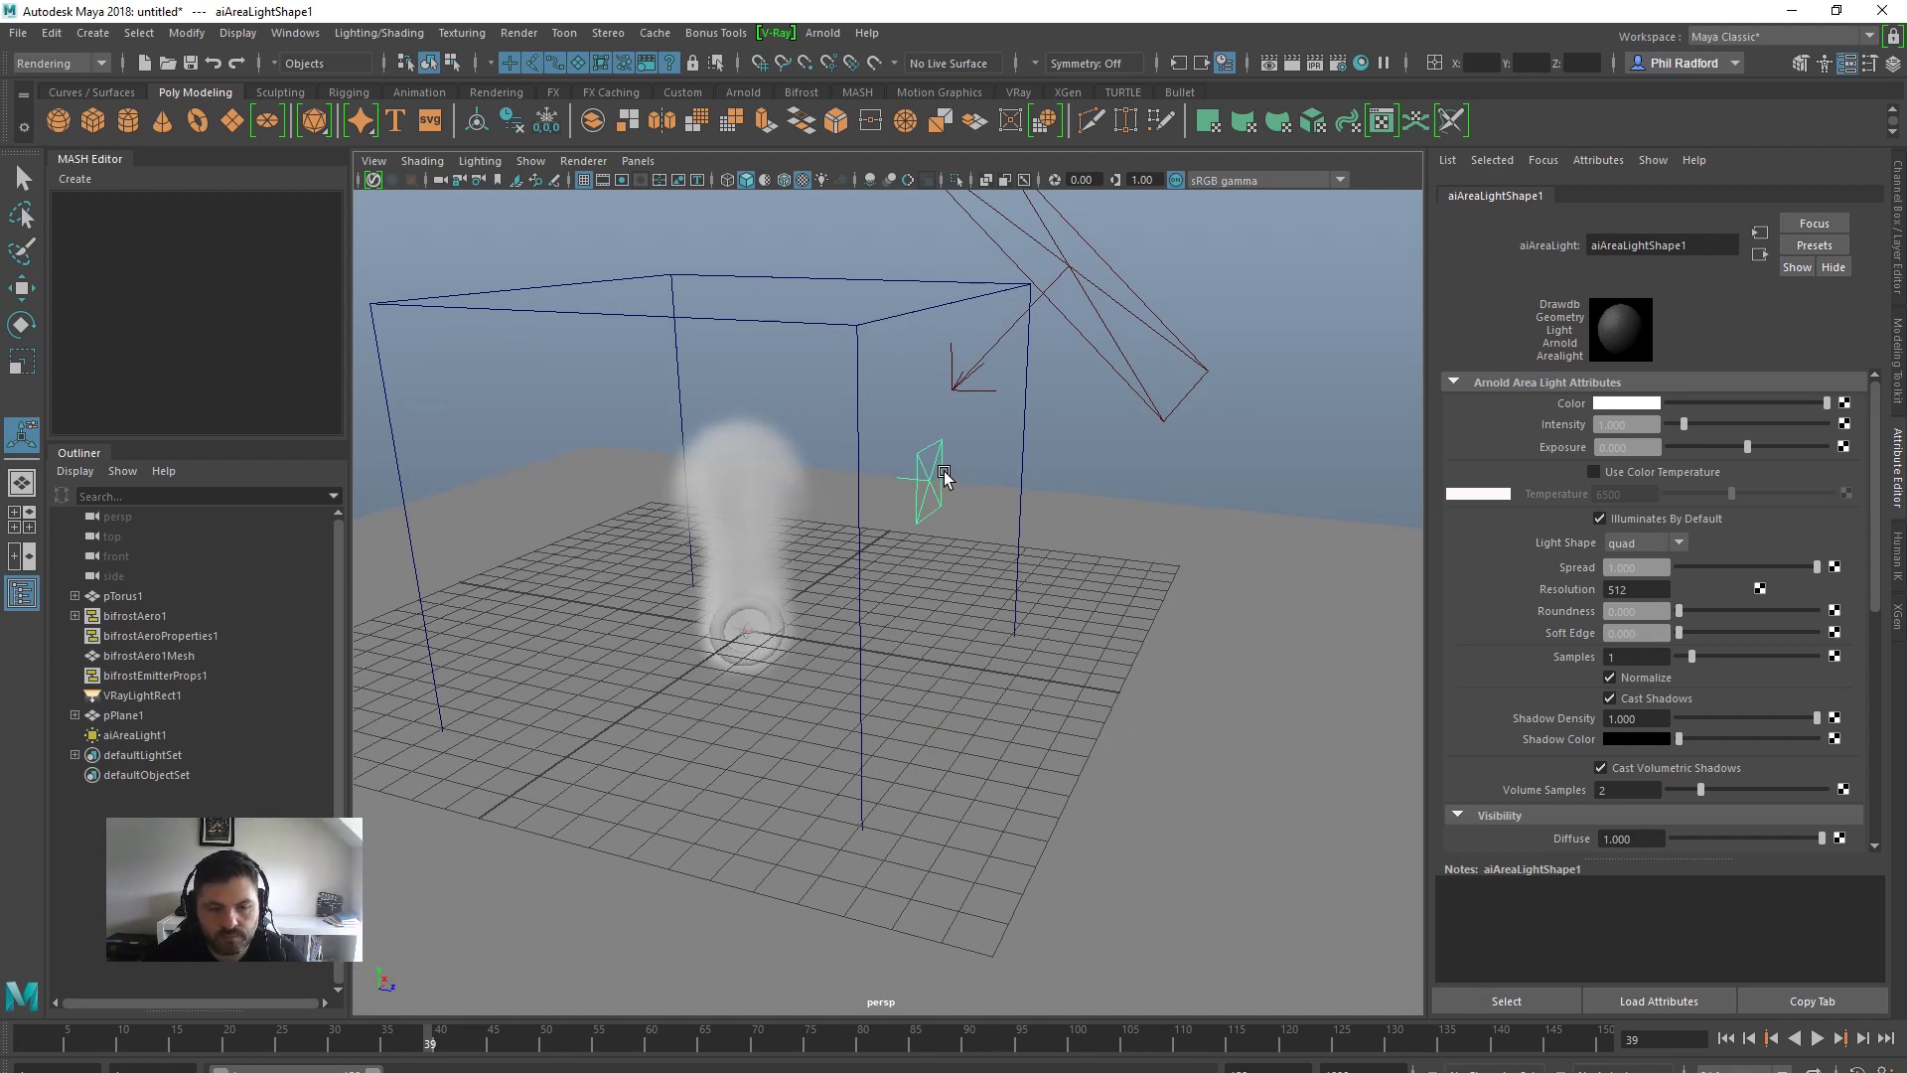
key("w")
left_click_drag(1008, 489, 1100, 500)
left_click_drag(1028, 440, 1036, 291)
key("r")
key("e")
left_click_drag(1190, 300, 1093, 243)
Scale up the Arnold area light and raise its exposure to about 2.2
key("r")
left_click_drag(1046, 396, 1131, 384)
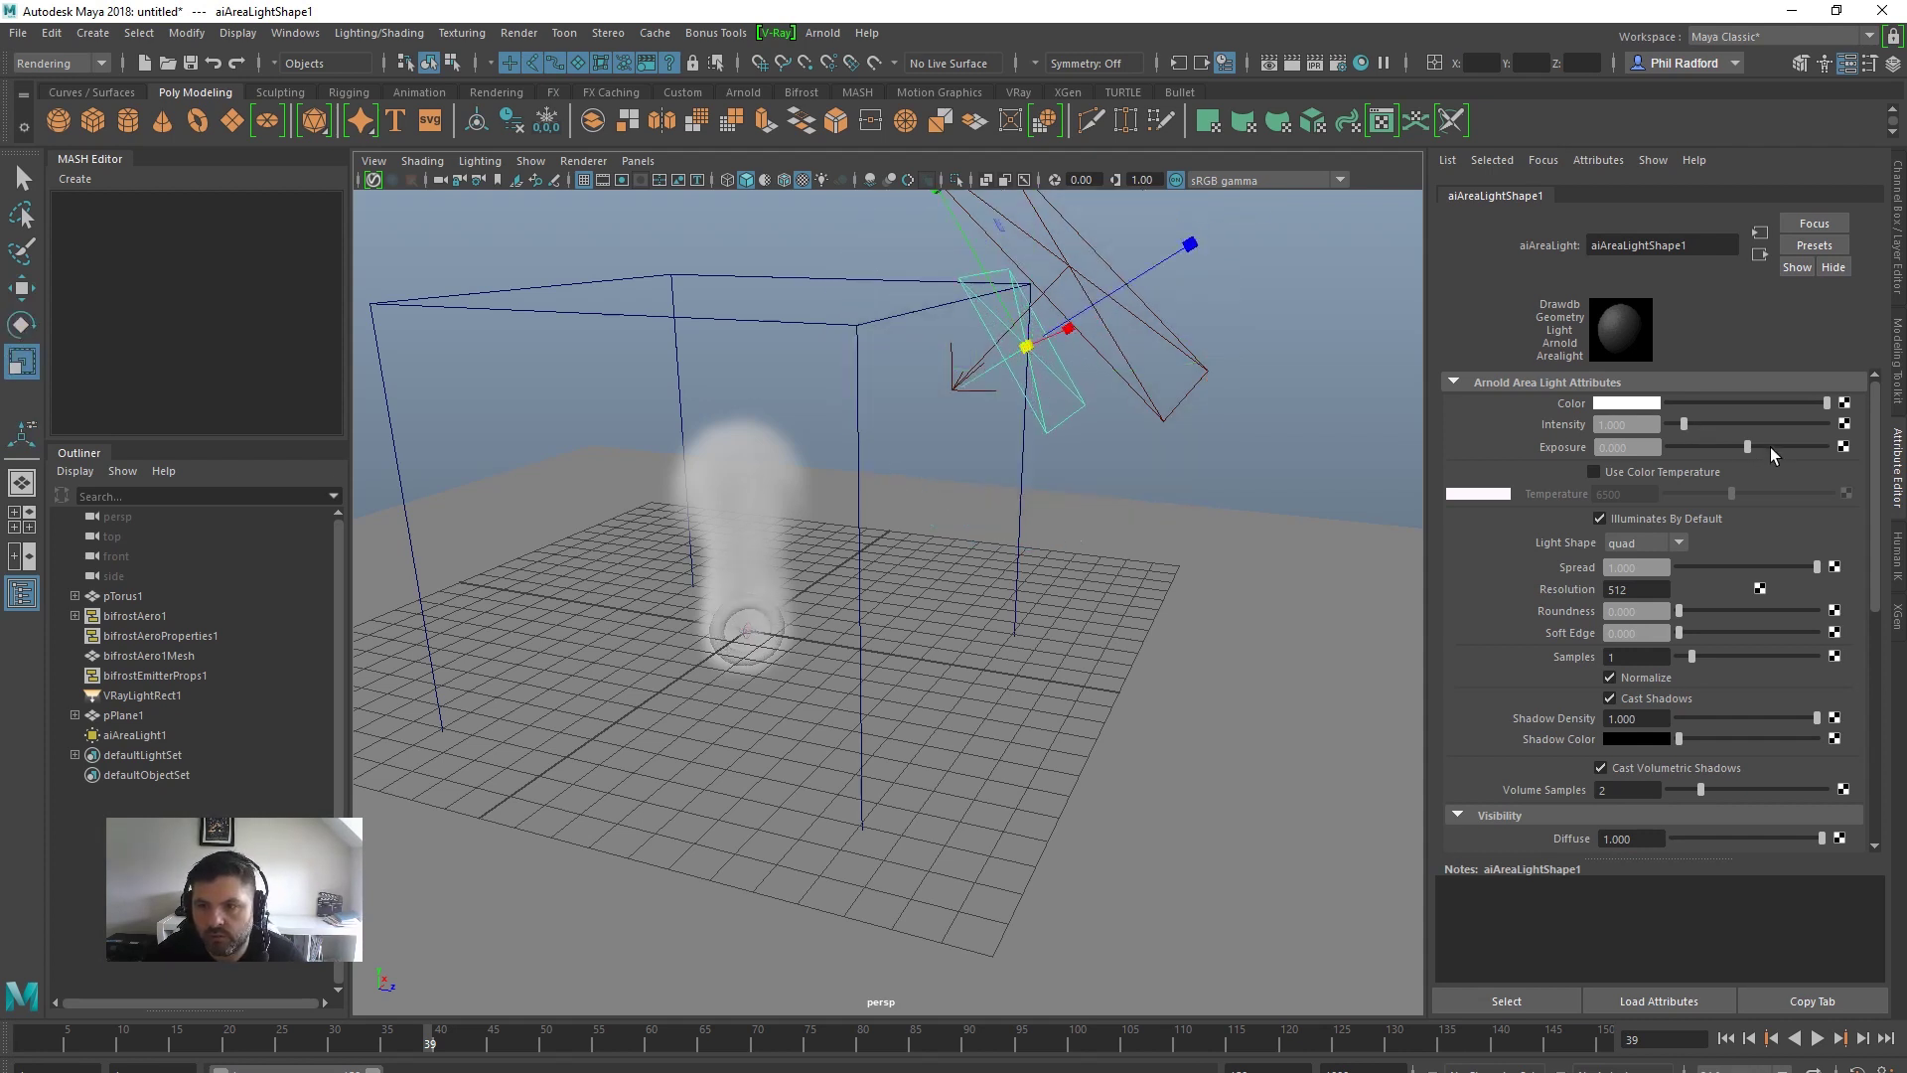
left_click_drag(1773, 454, 1782, 455)
left_click_drag(1071, 506, 1086, 506, "alt")
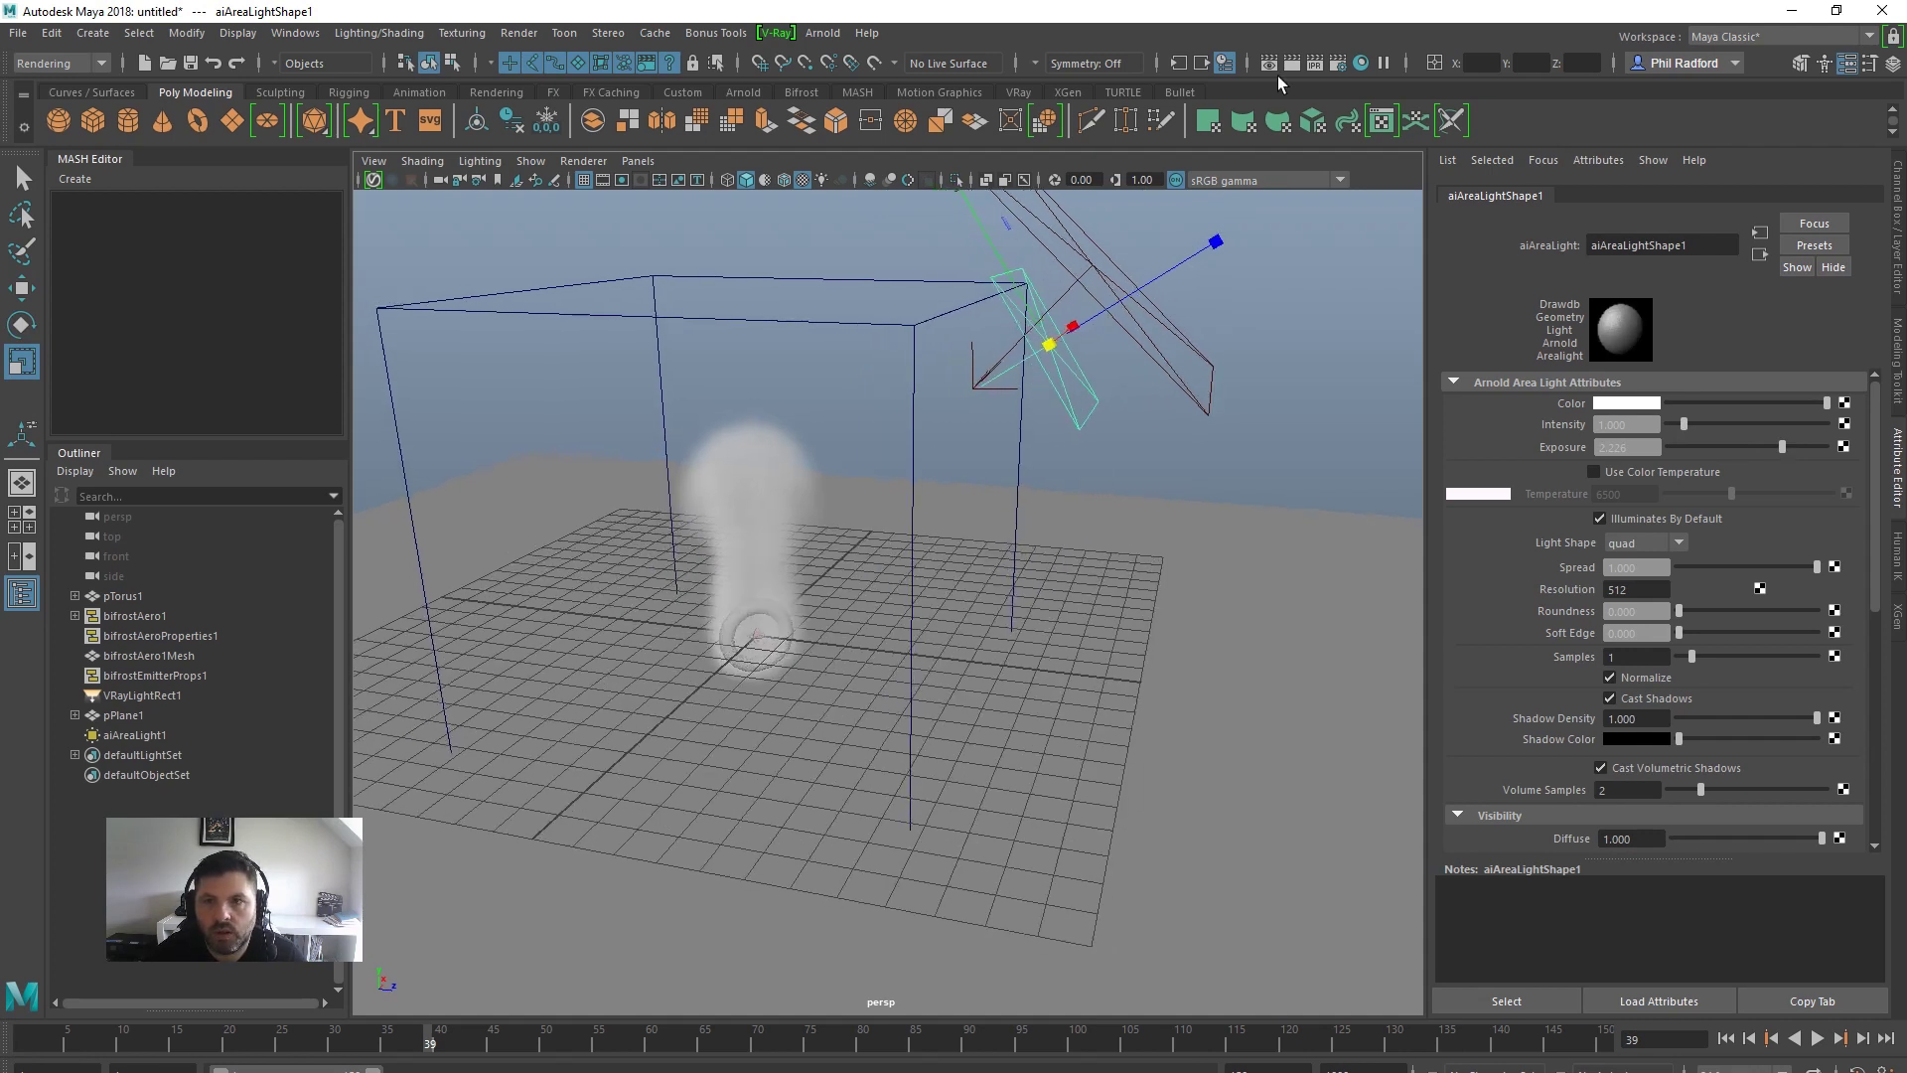
Set the scene's renderer to Arnold Renderer in the render settings
left_click(1339, 63)
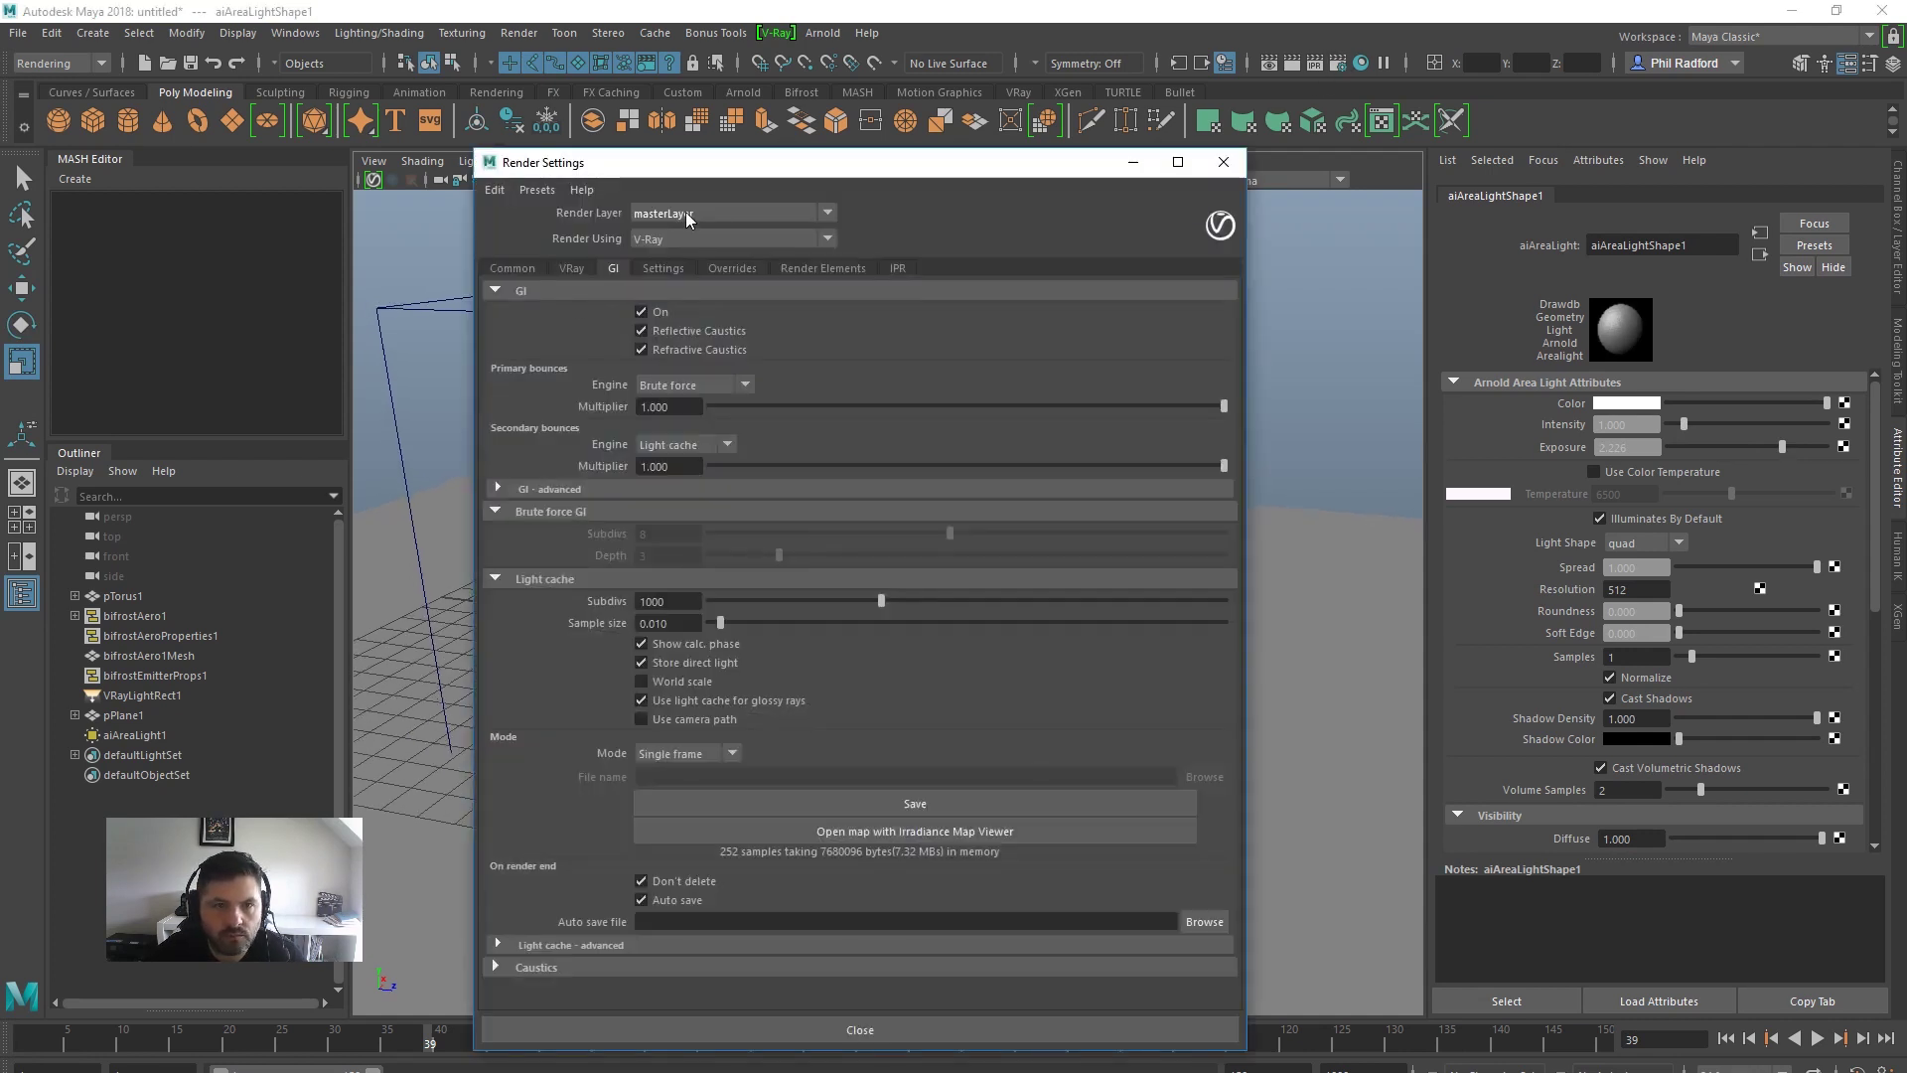
left_click(572, 268)
left_click(683, 241)
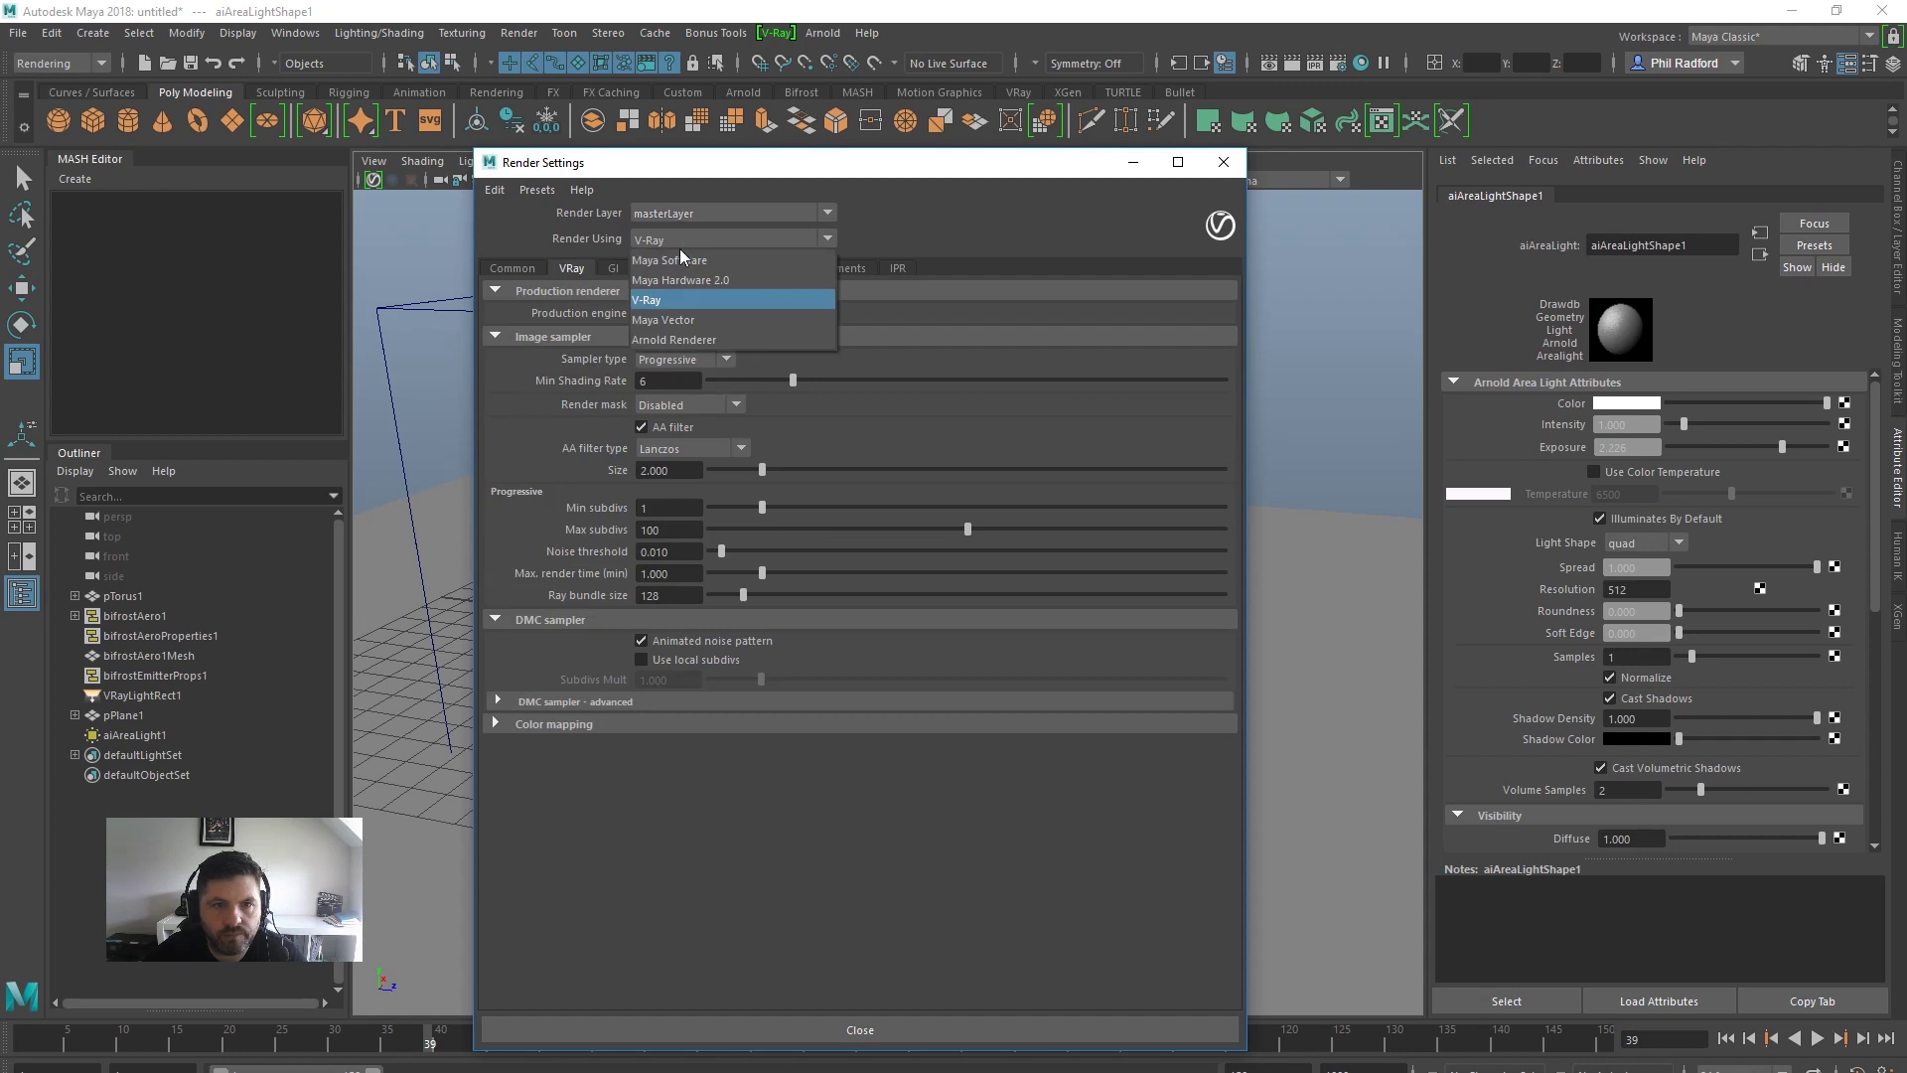
left_click(695, 342)
left_click_drag(734, 161, 1002, 119)
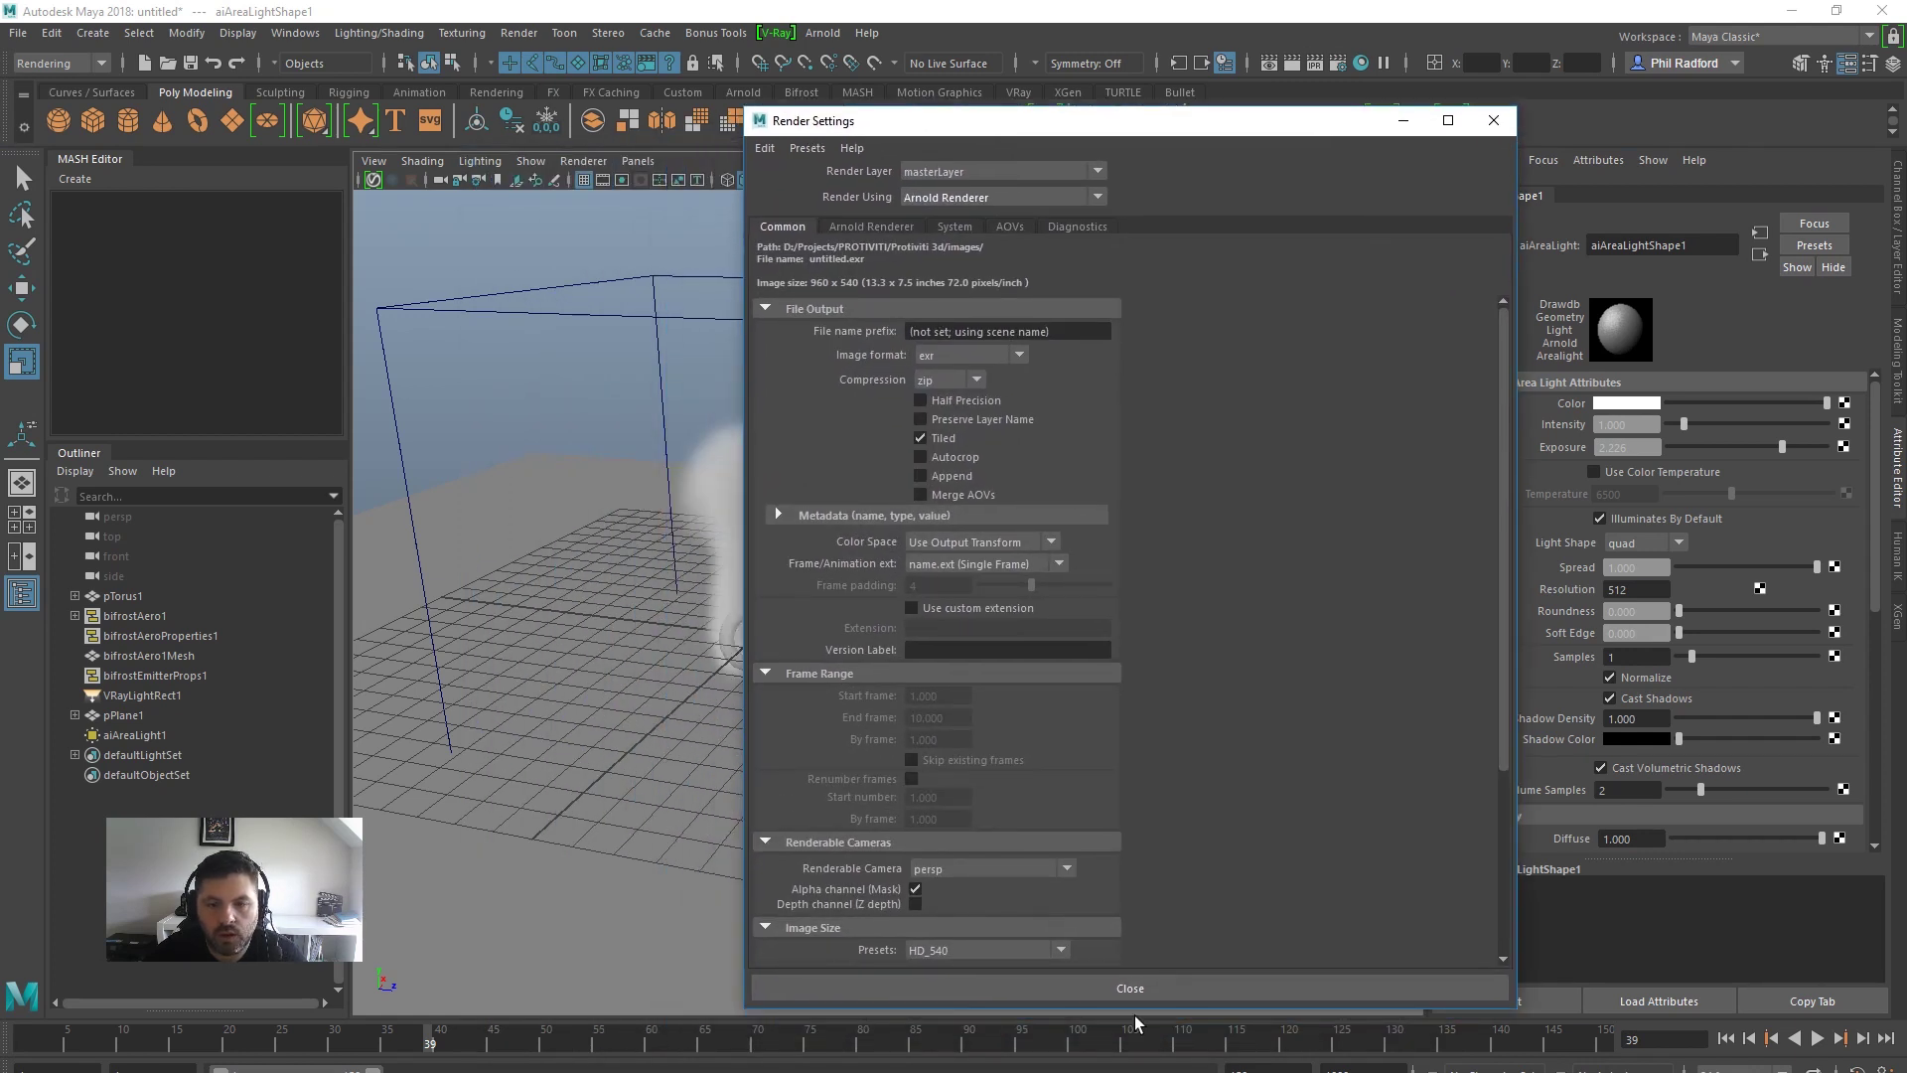
left_click(1135, 987)
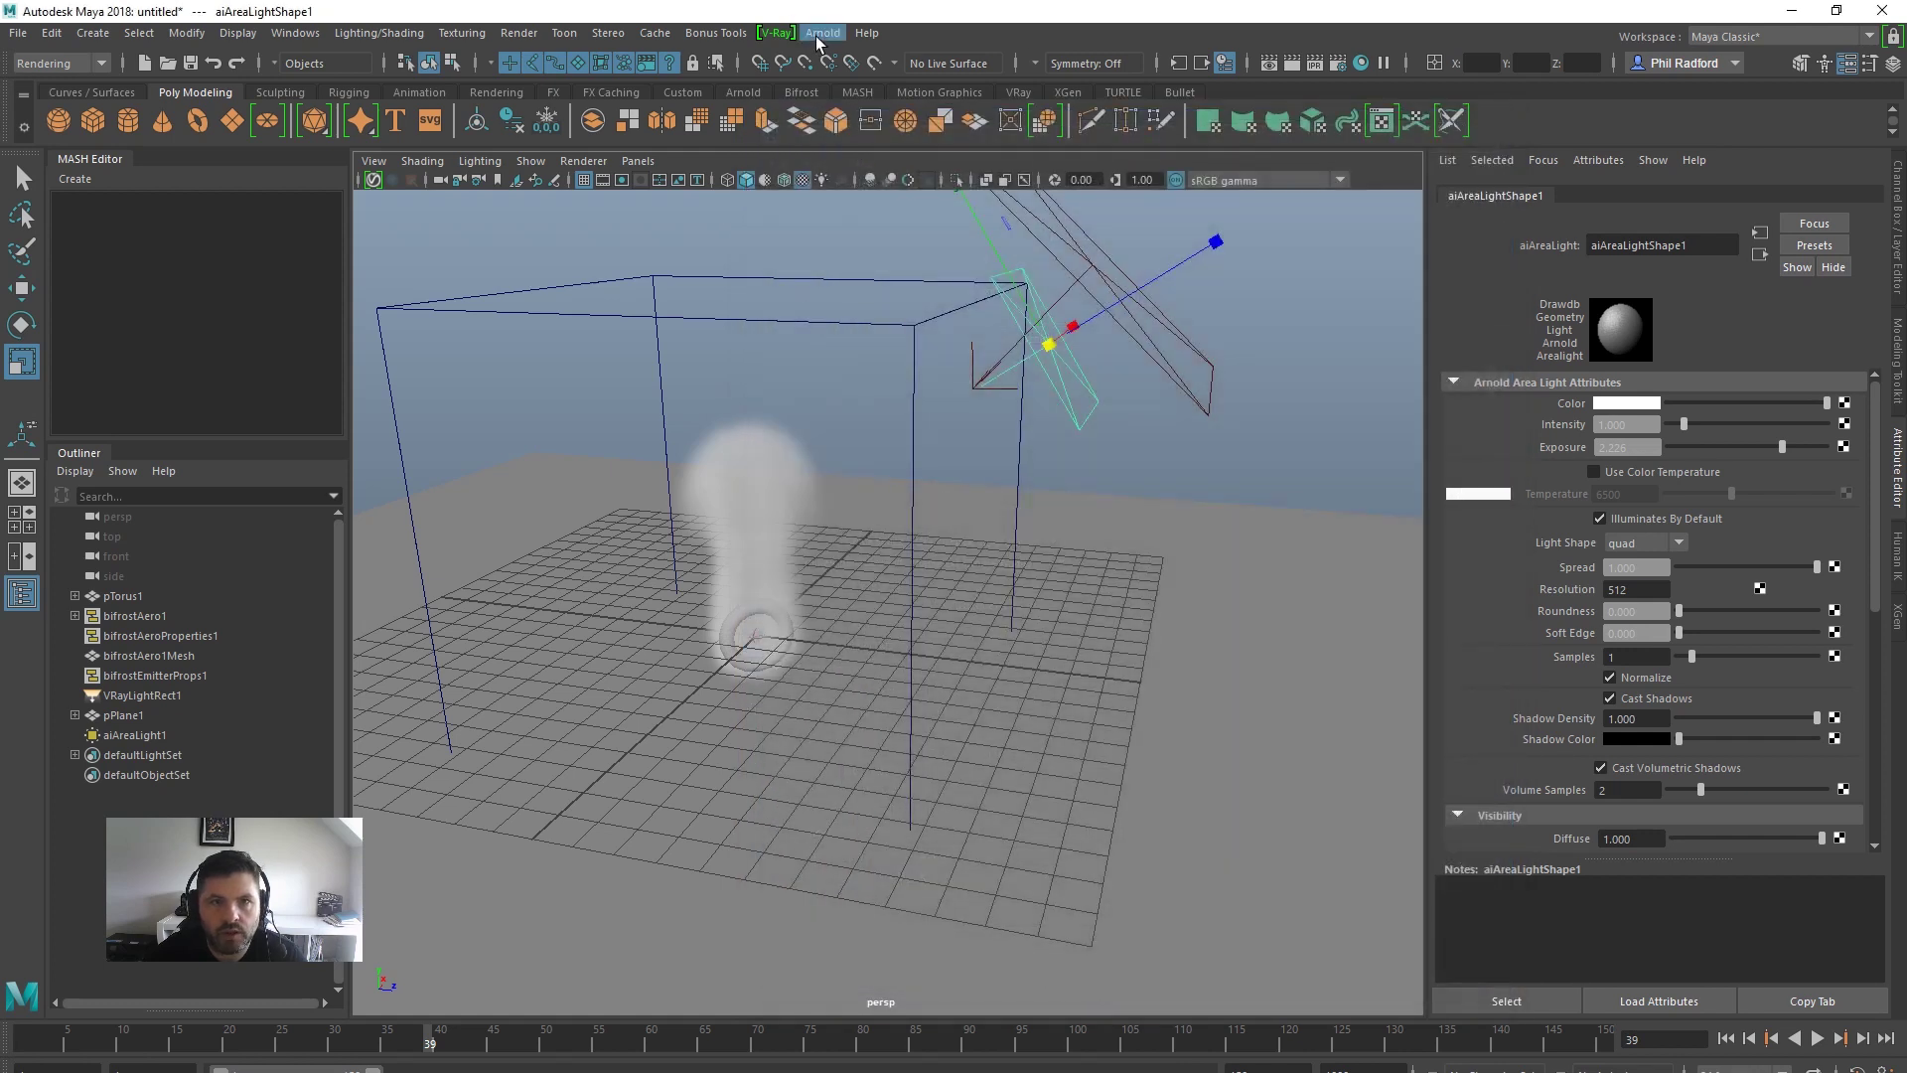
Render the smoke scene in the Arnold RenderView, and reposition the render window
left_click(820, 33)
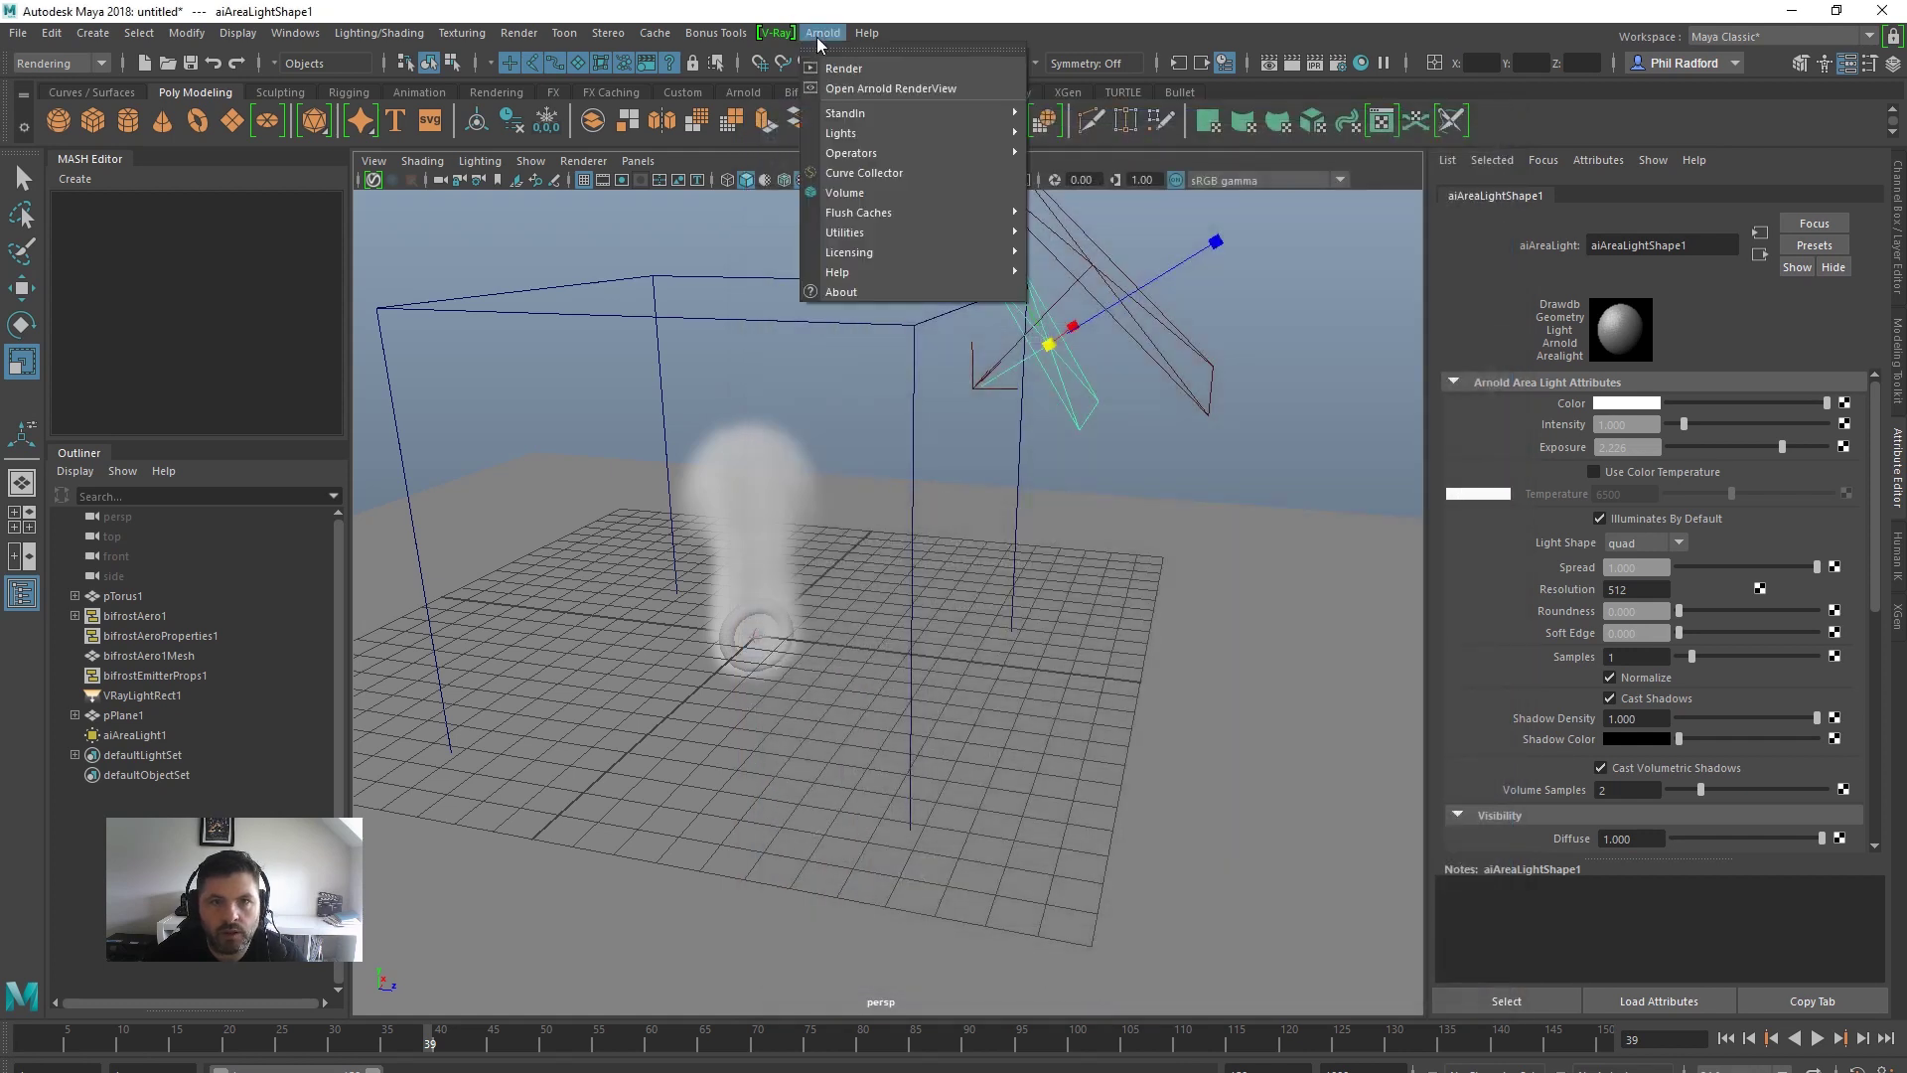
left_click(860, 69)
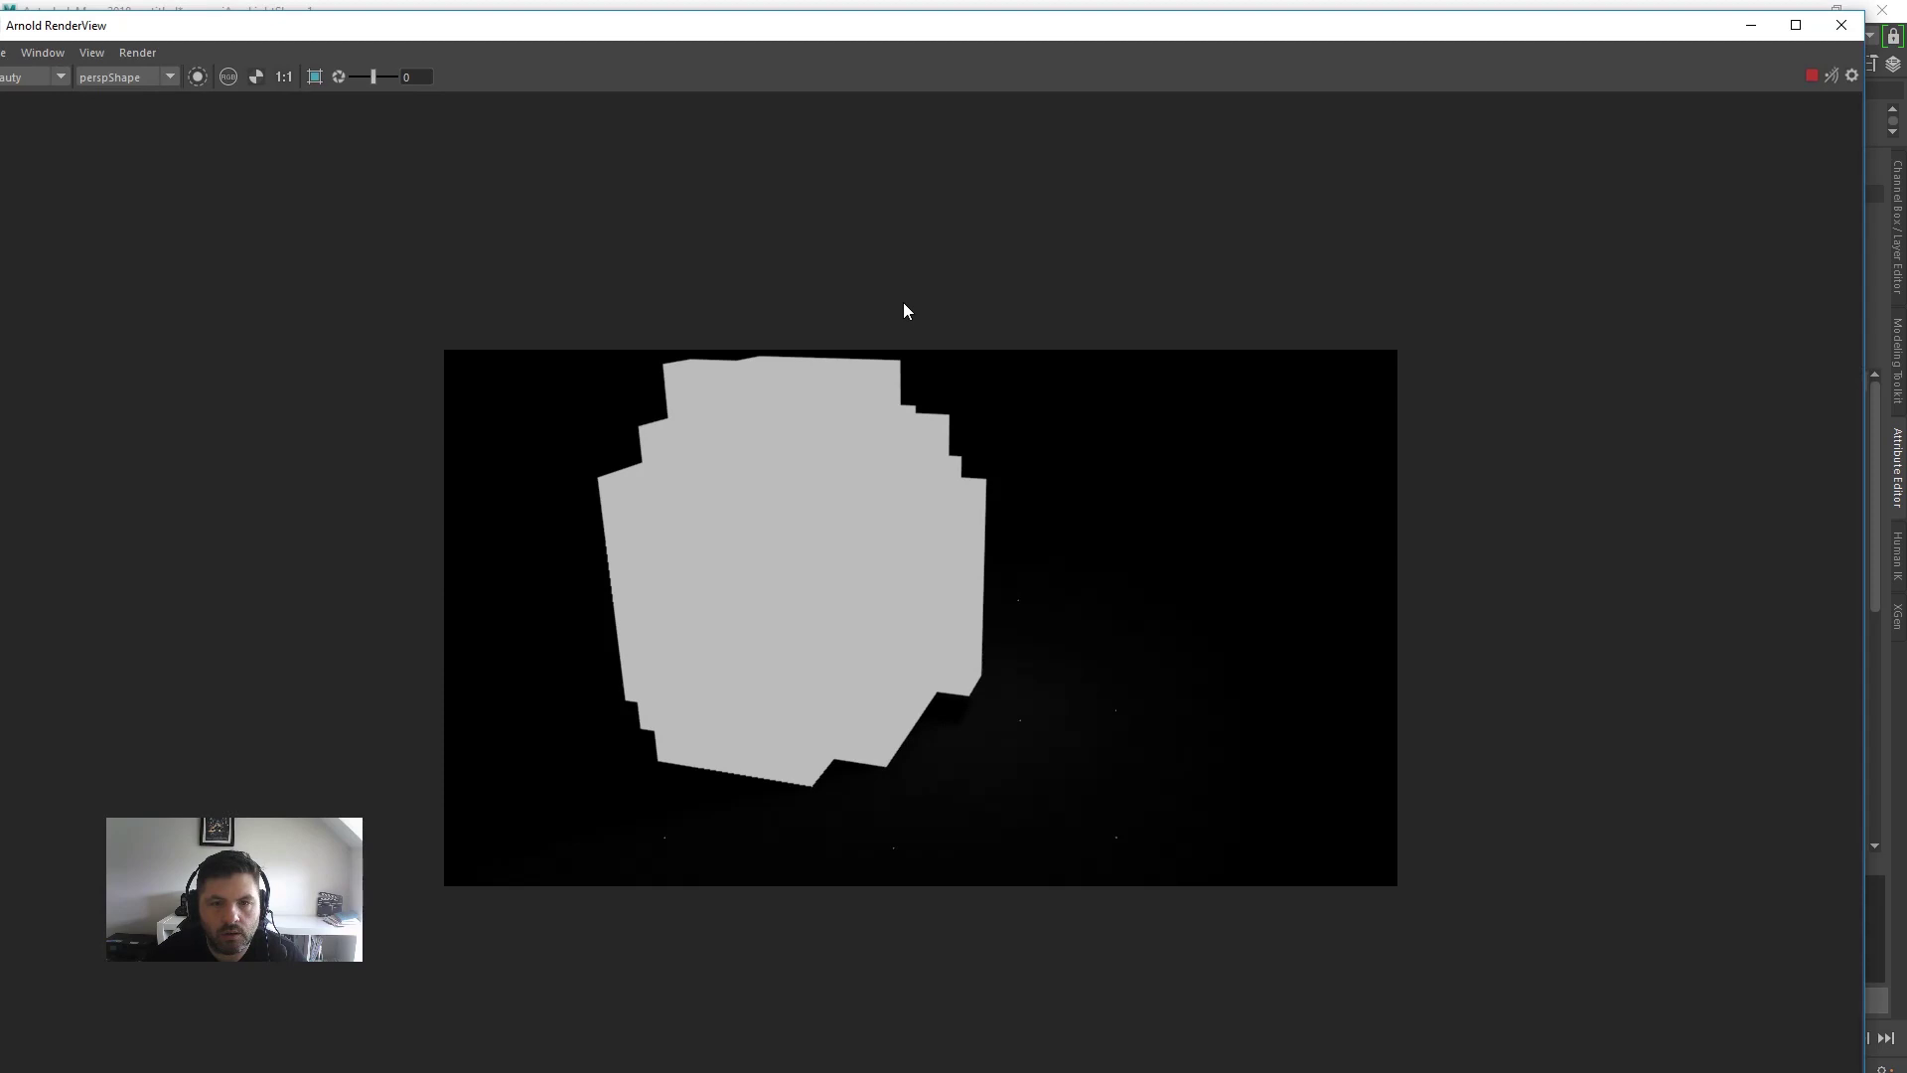
double_click(870, 31)
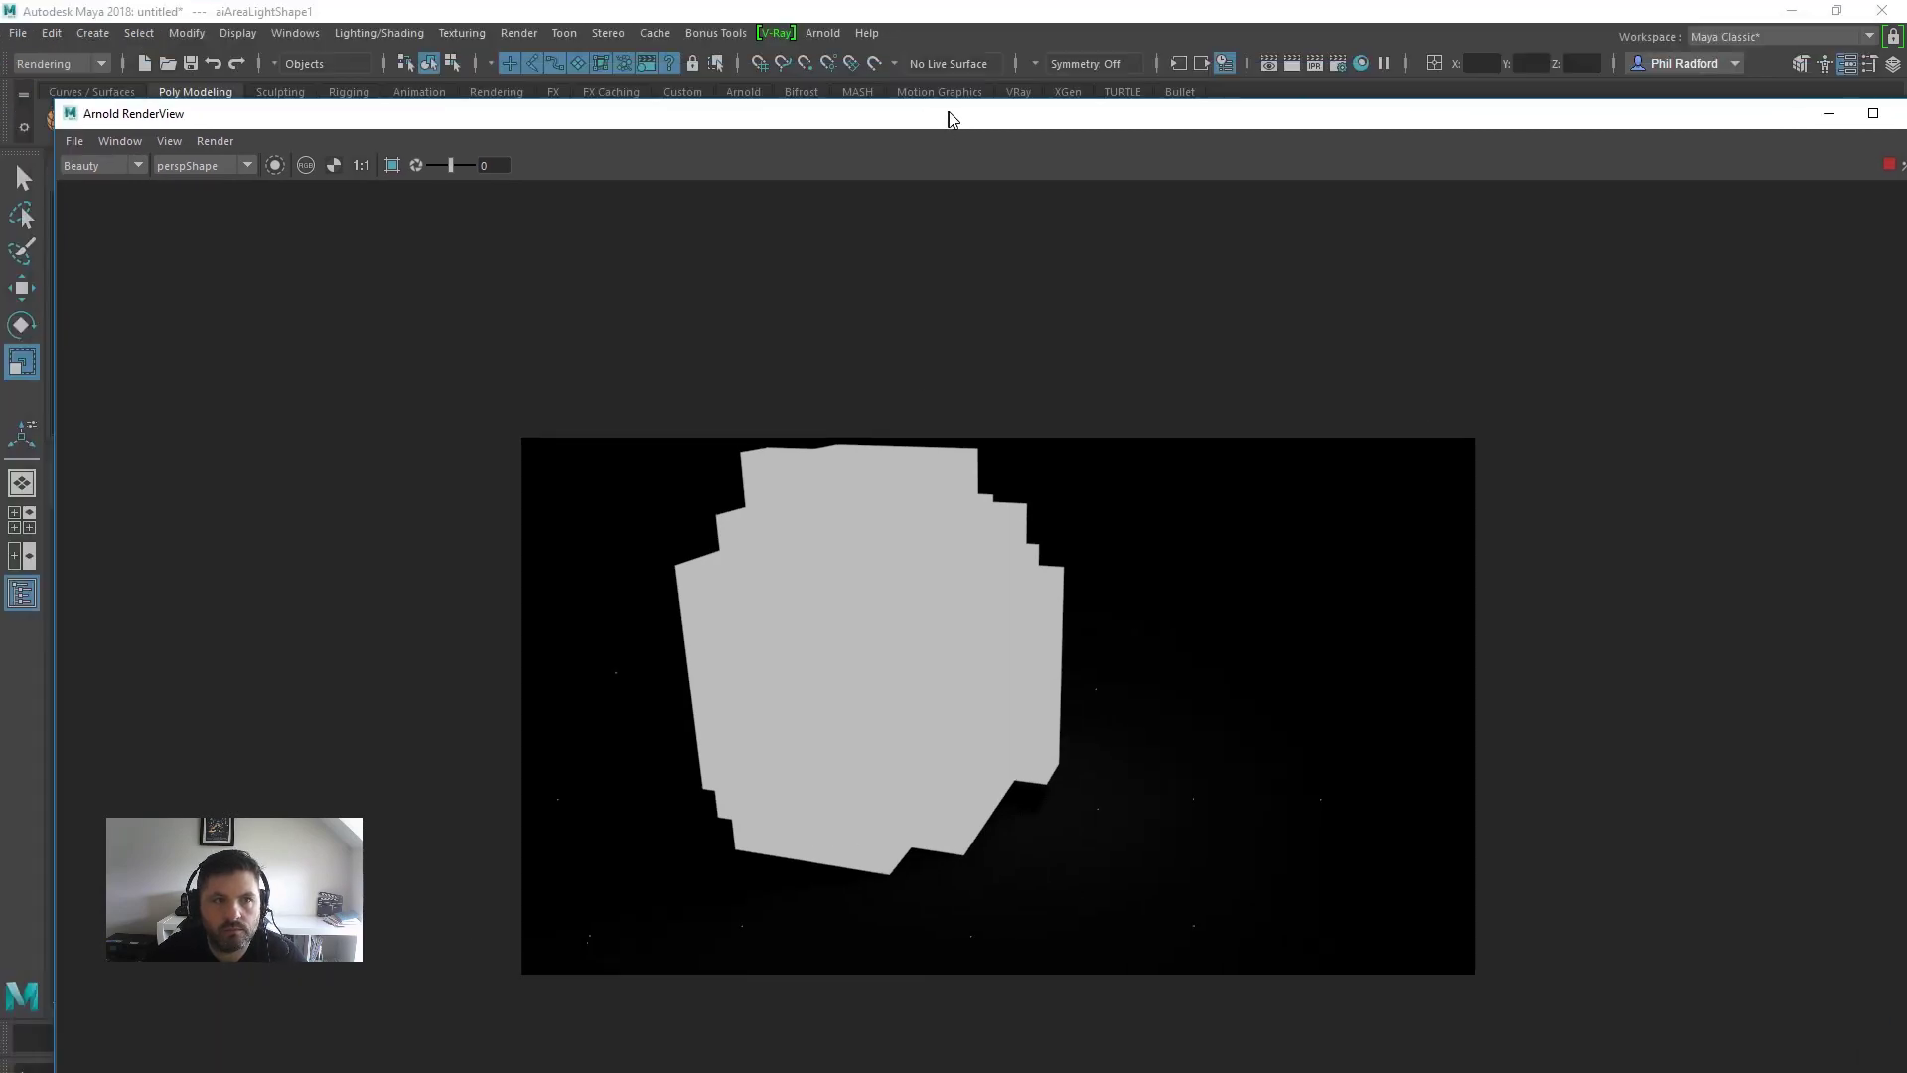
Shrink and reposition the Arnold RenderView window so the whole frame fits, and restart the render
left_click_drag(57, 123, 1231, 449)
left_click_drag(1376, 467, 599, 194)
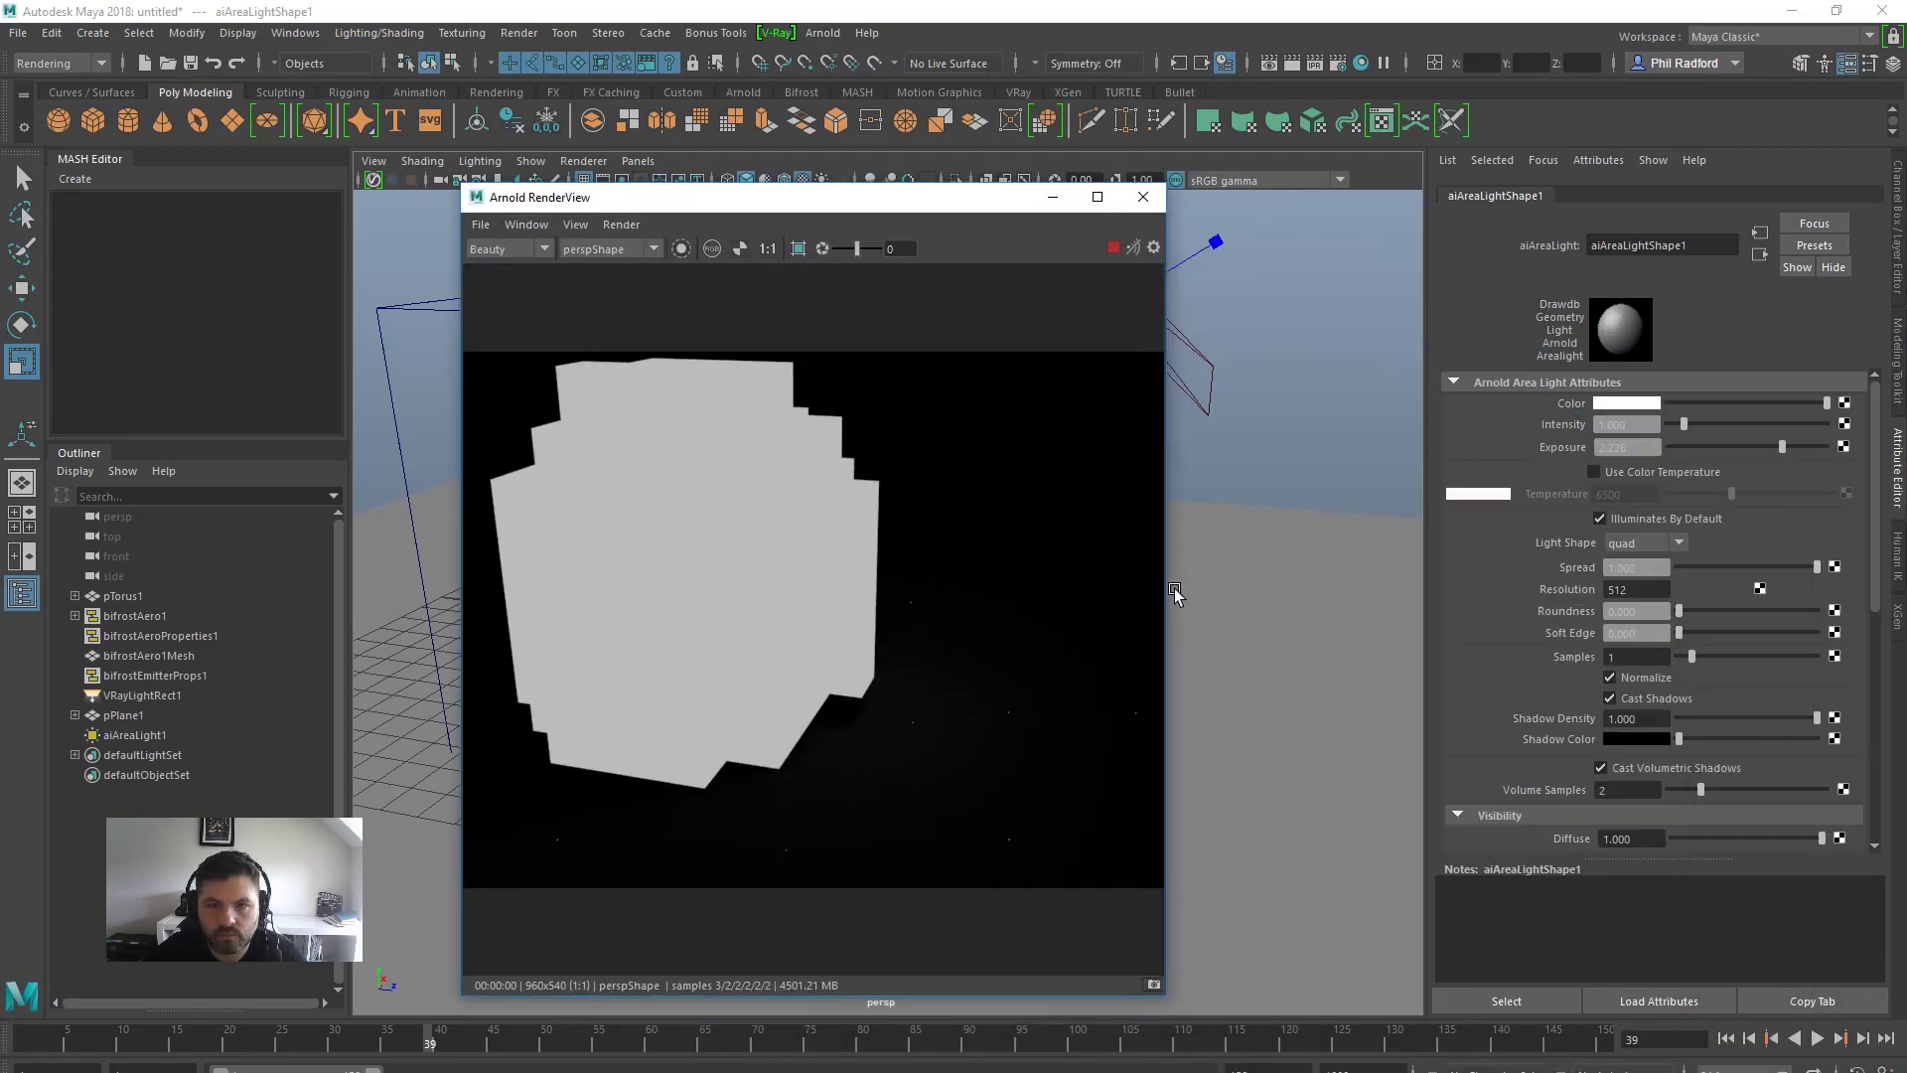
left_click_drag(1168, 589, 1668, 589)
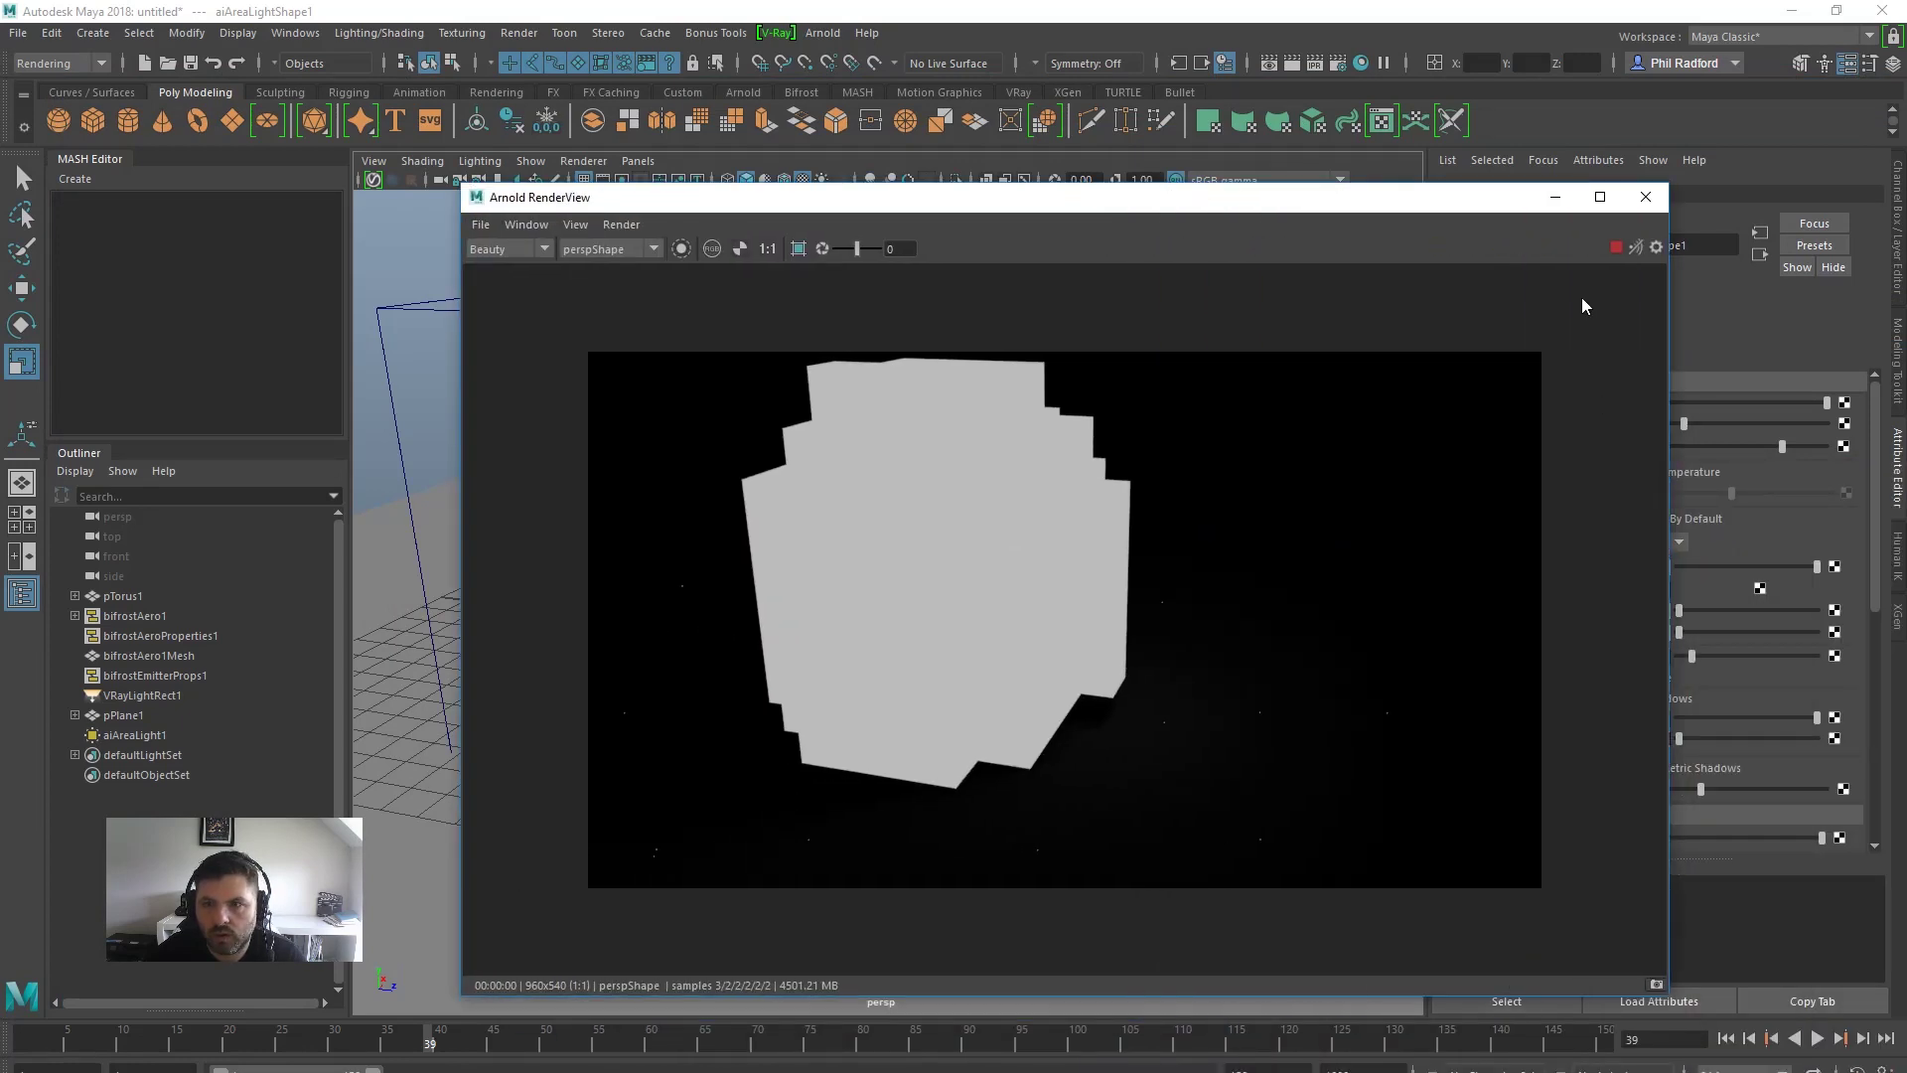
left_click(1615, 248)
left_click(1616, 248)
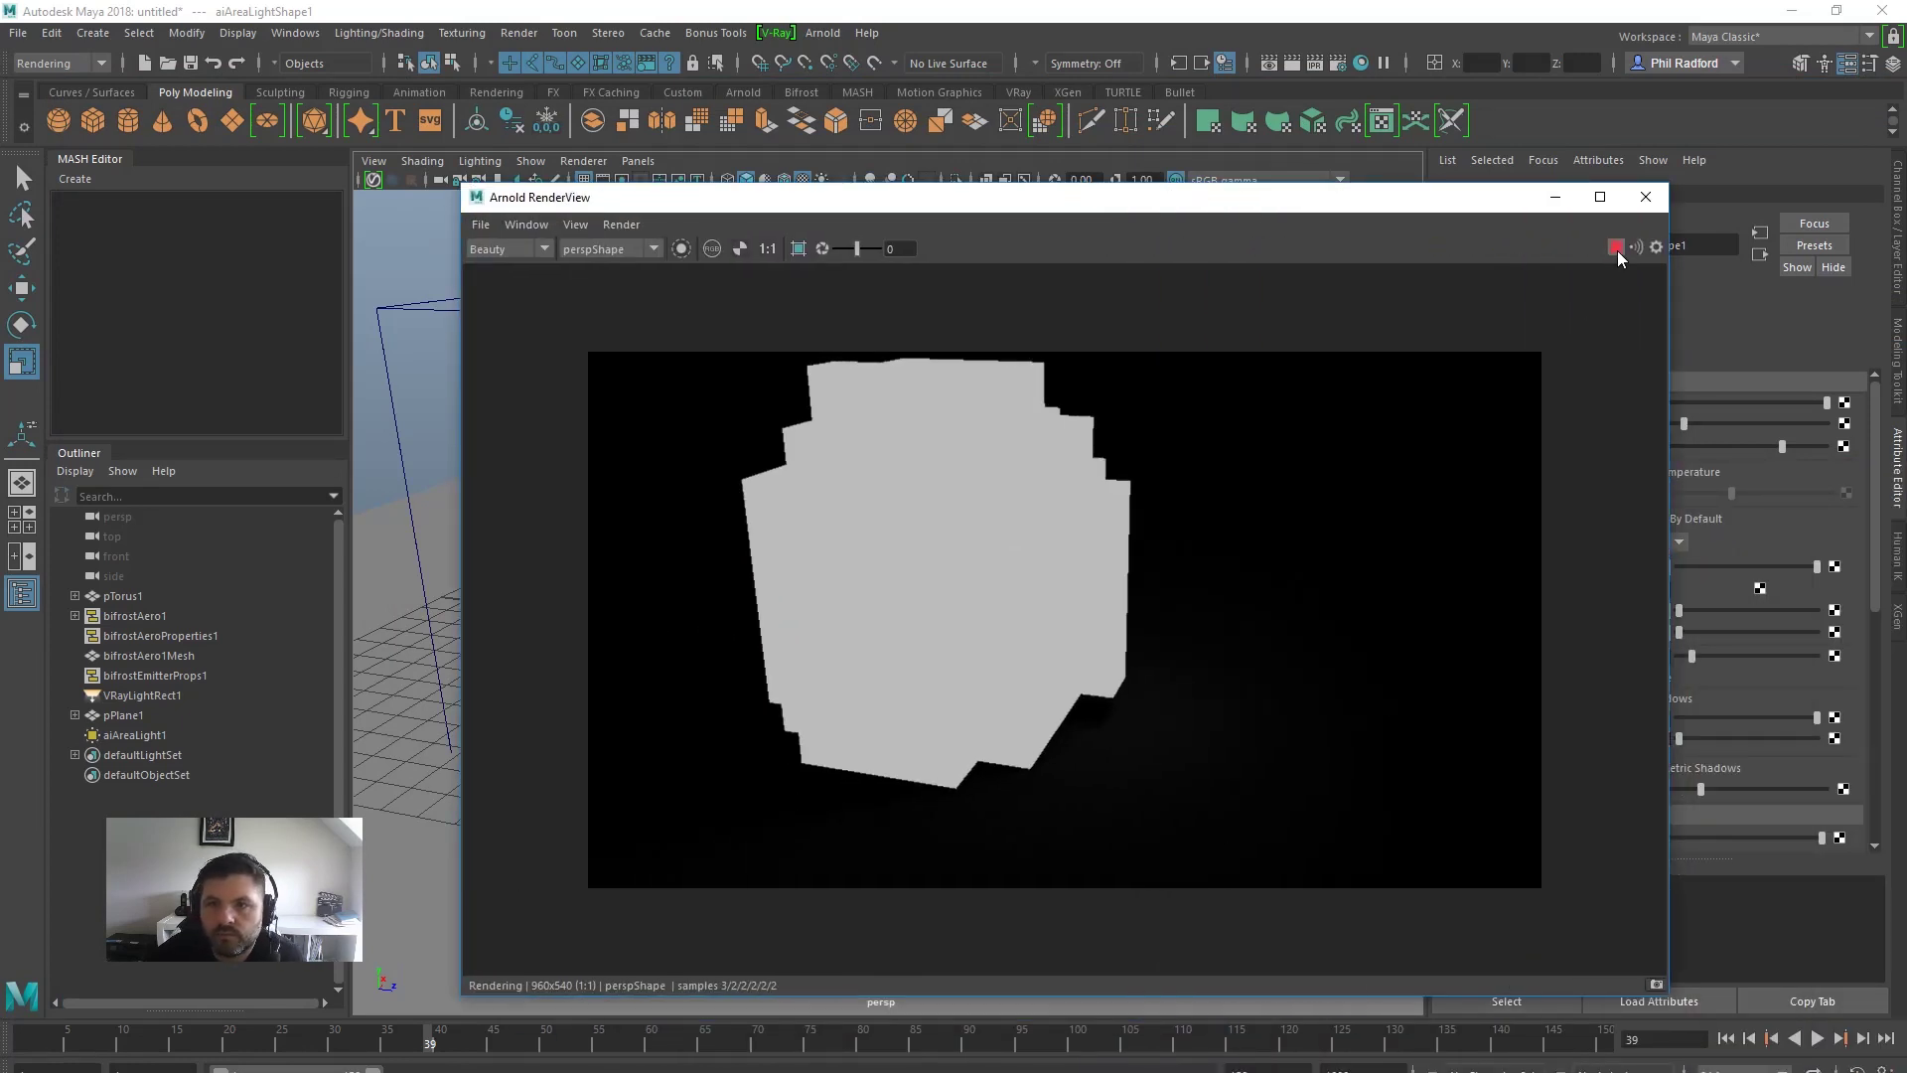
left_click_drag(1391, 206, 1474, 240)
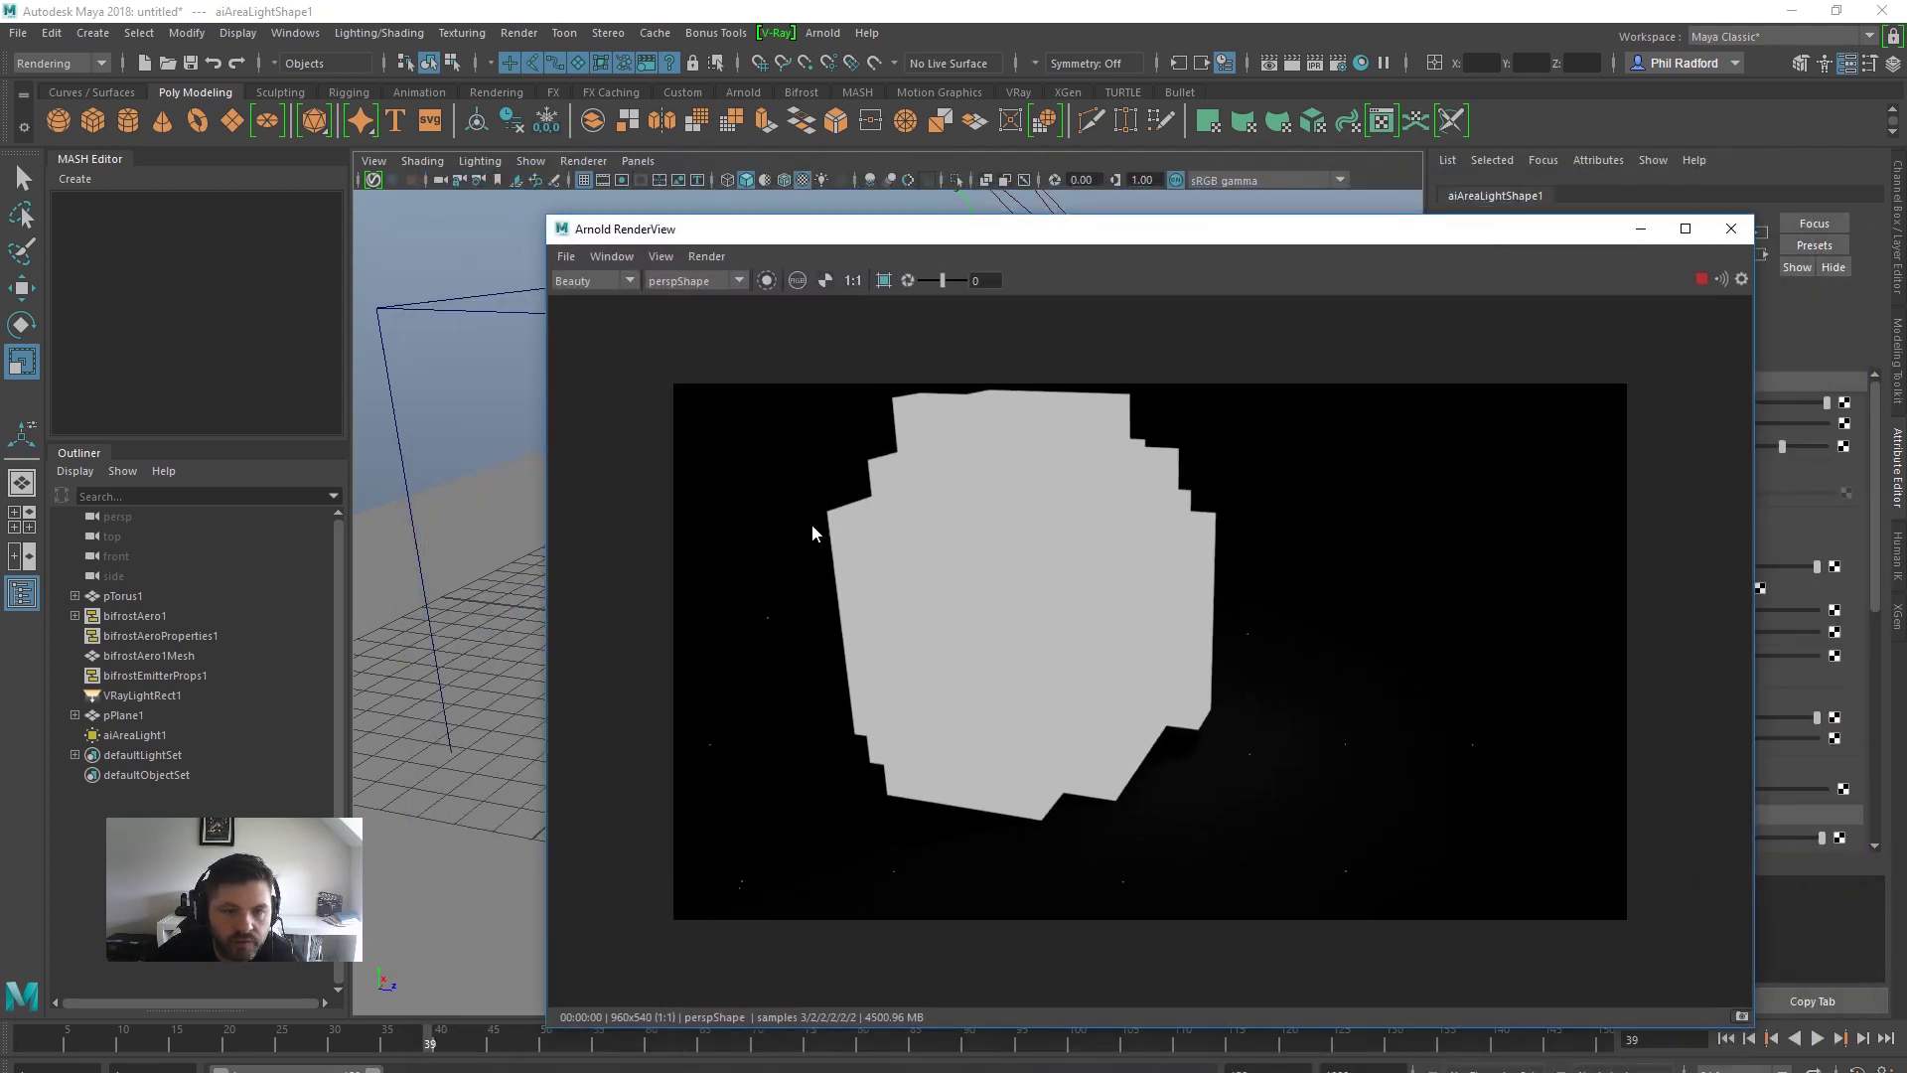
Select the aero smoke object and examine the attributes of its bifrostAeroMaterial2 material
left_click_drag(546, 565, 721, 578)
left_click_drag(1329, 243, 887, 535)
left_click(915, 359)
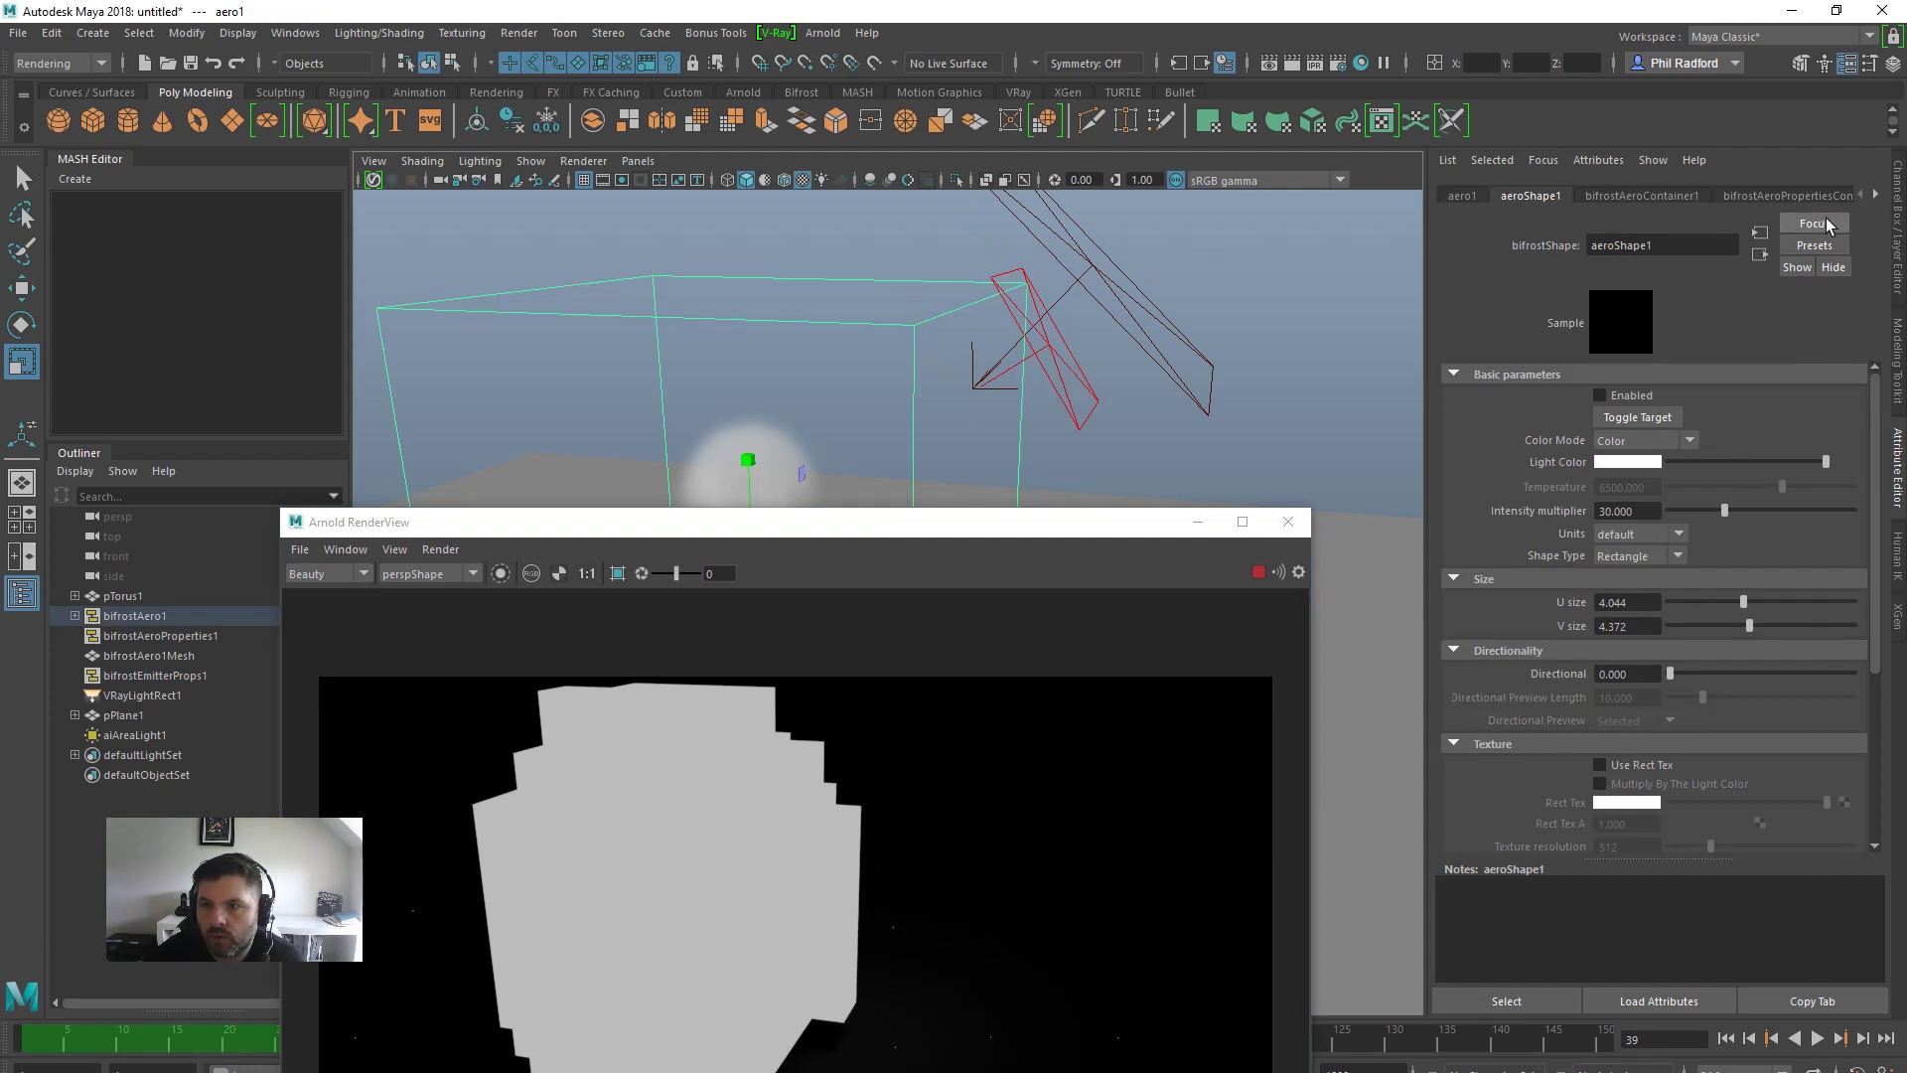
left_click(1876, 194)
left_click(1779, 199)
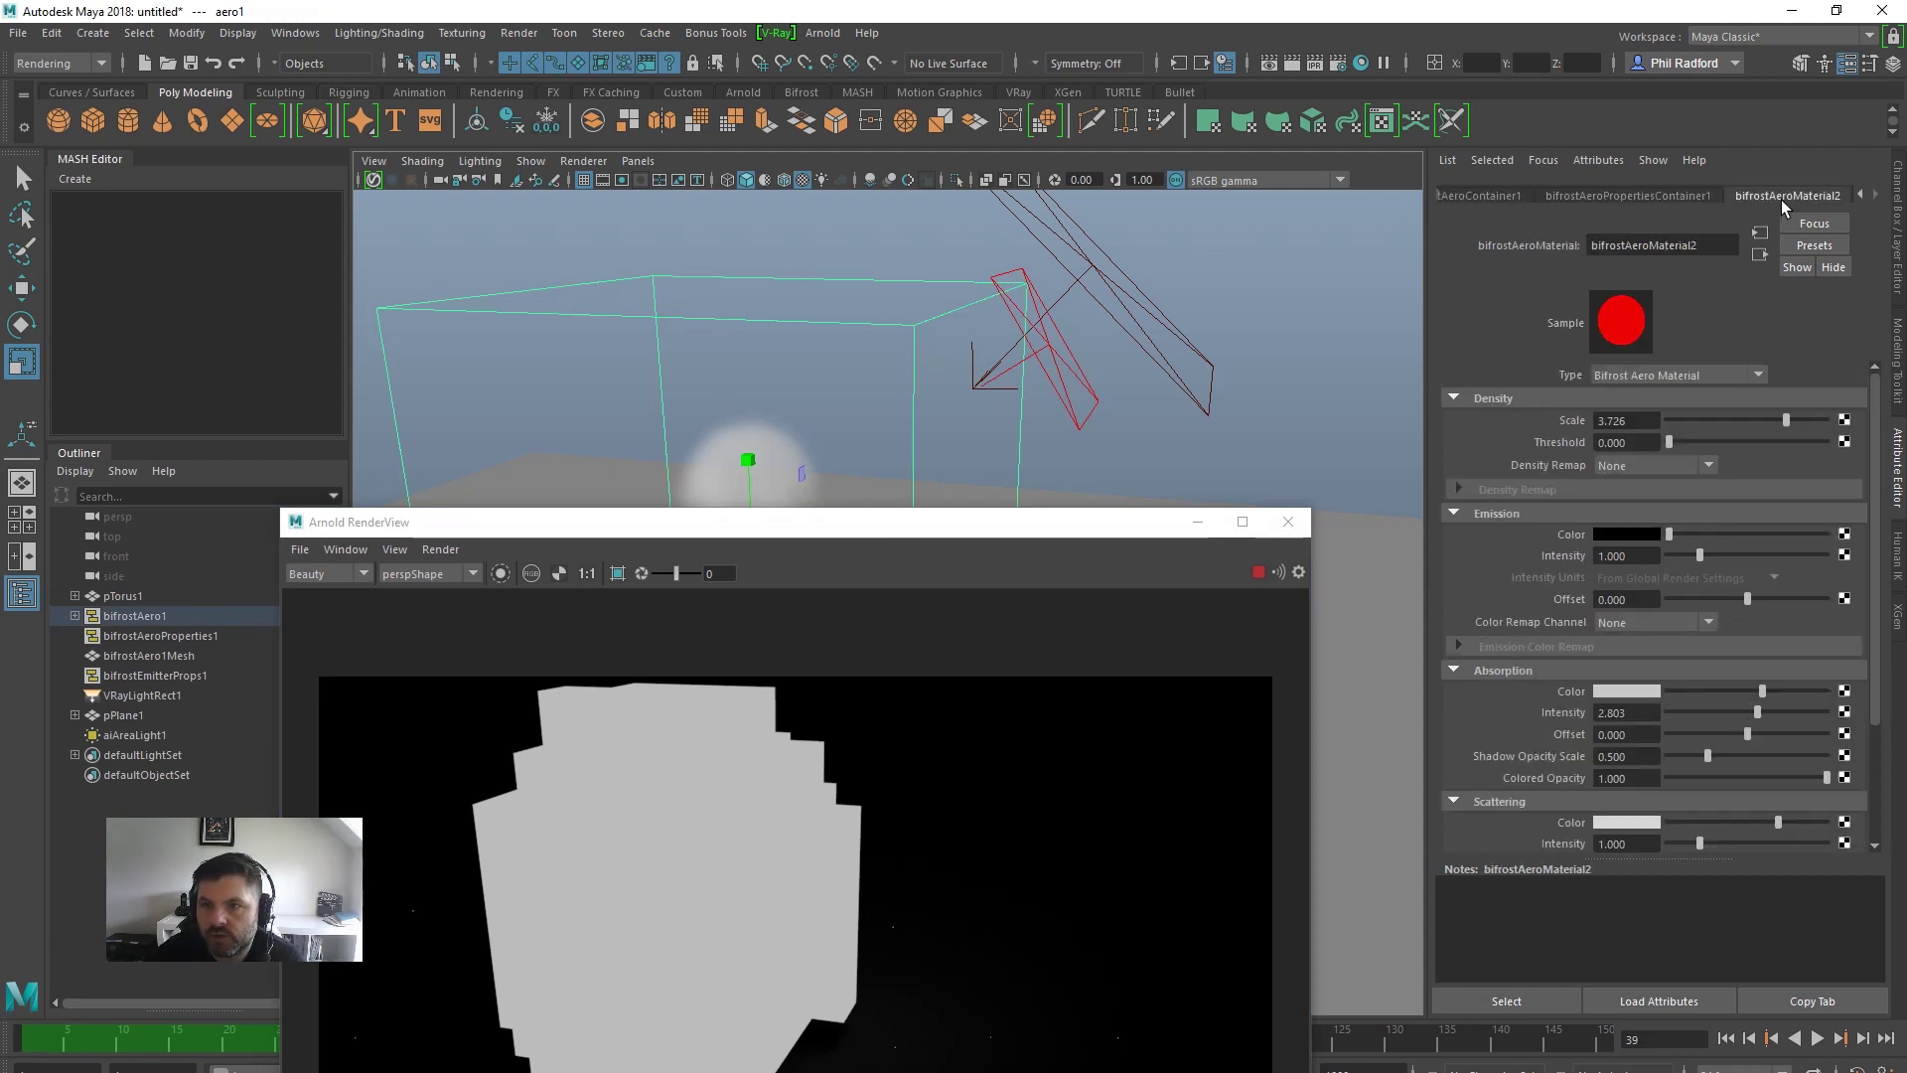
scroll(1722, 528, "down", 5)
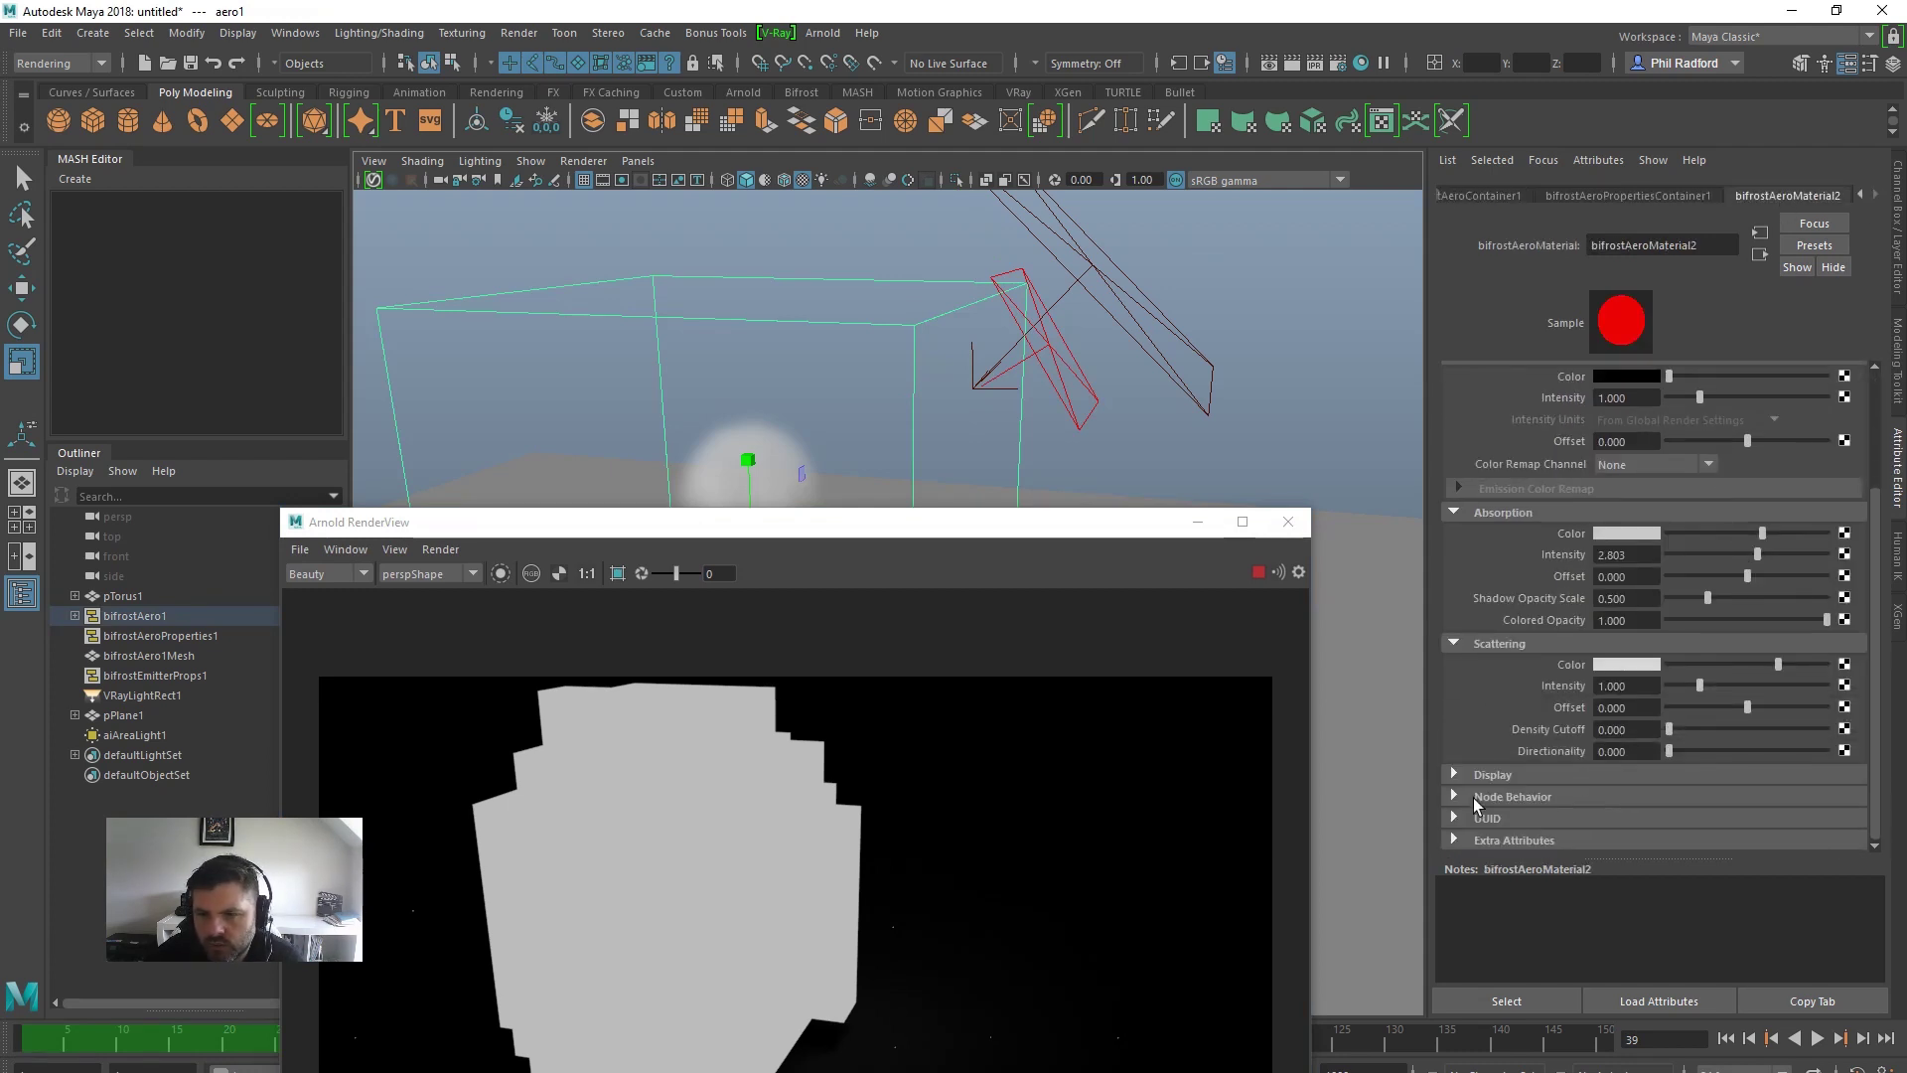
left_click(1601, 159)
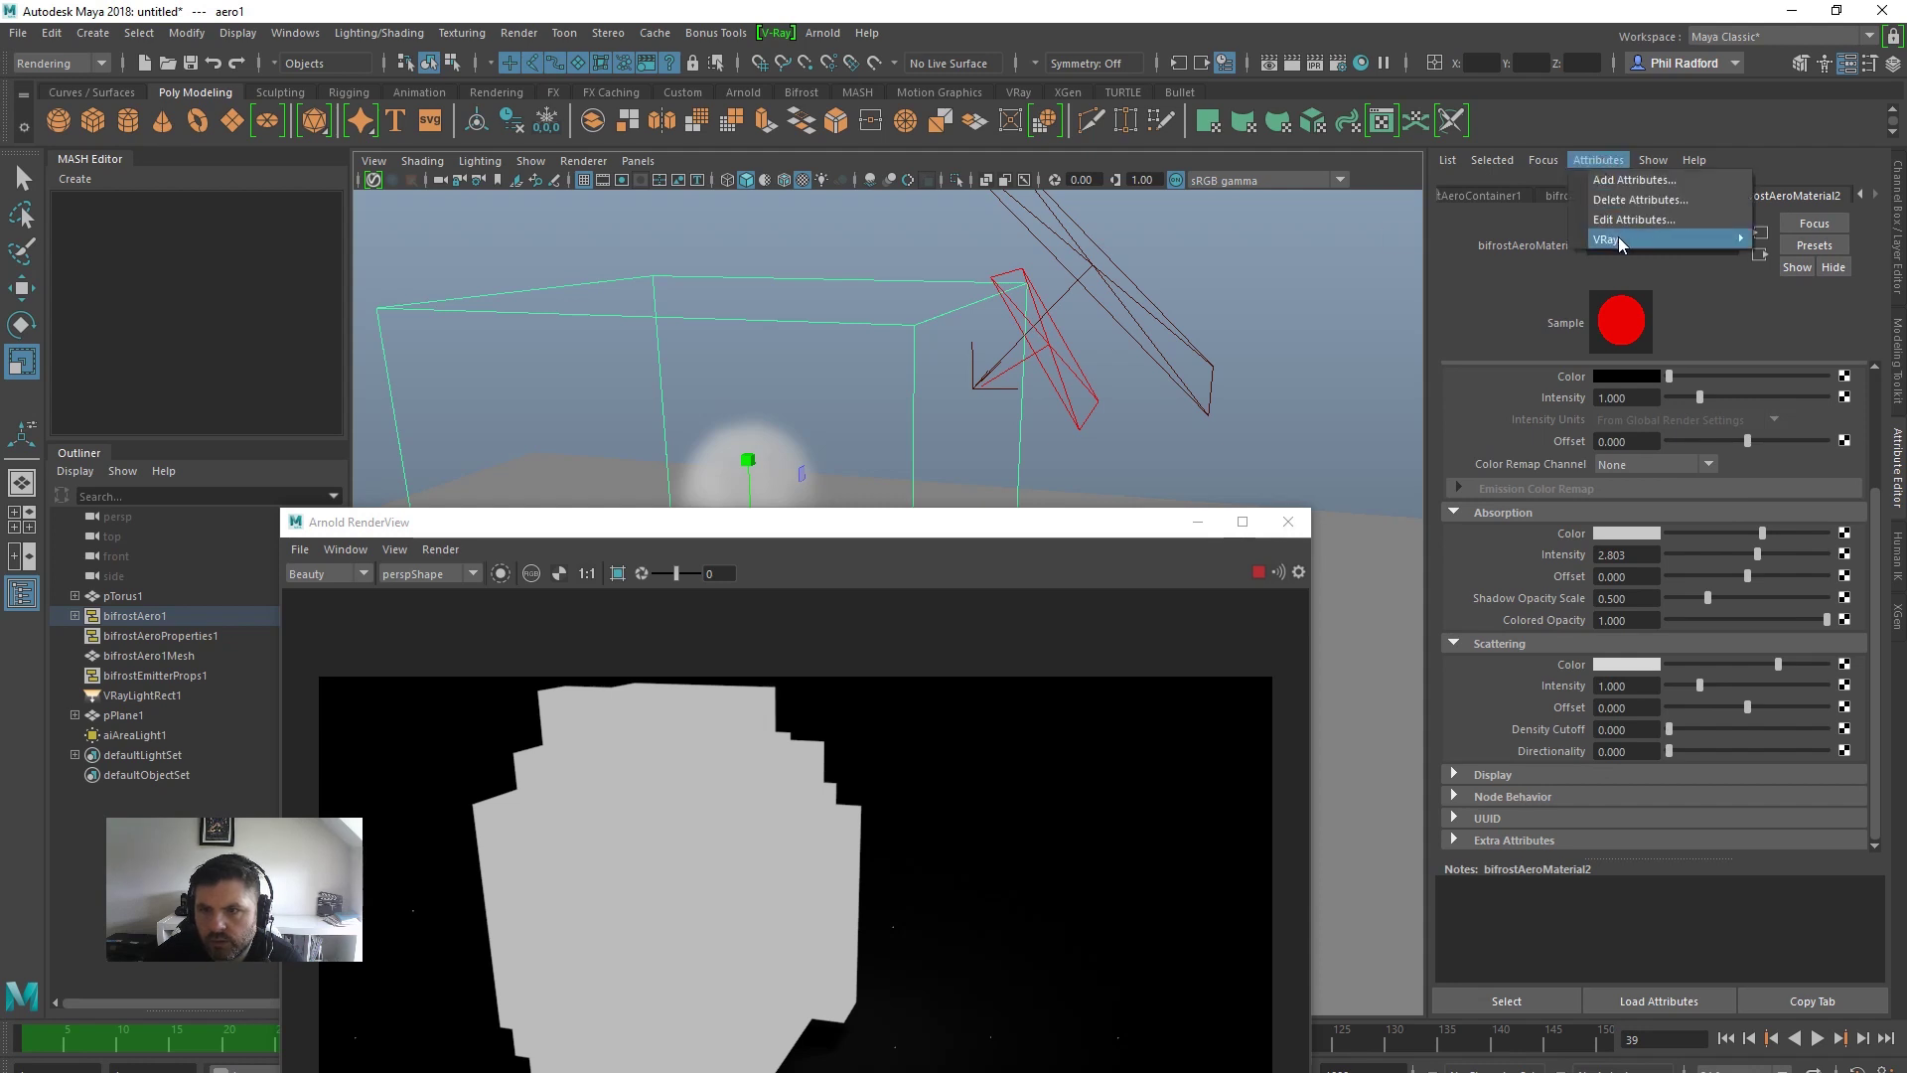
left_click(1508, 776)
scroll(1532, 777, "up", 5)
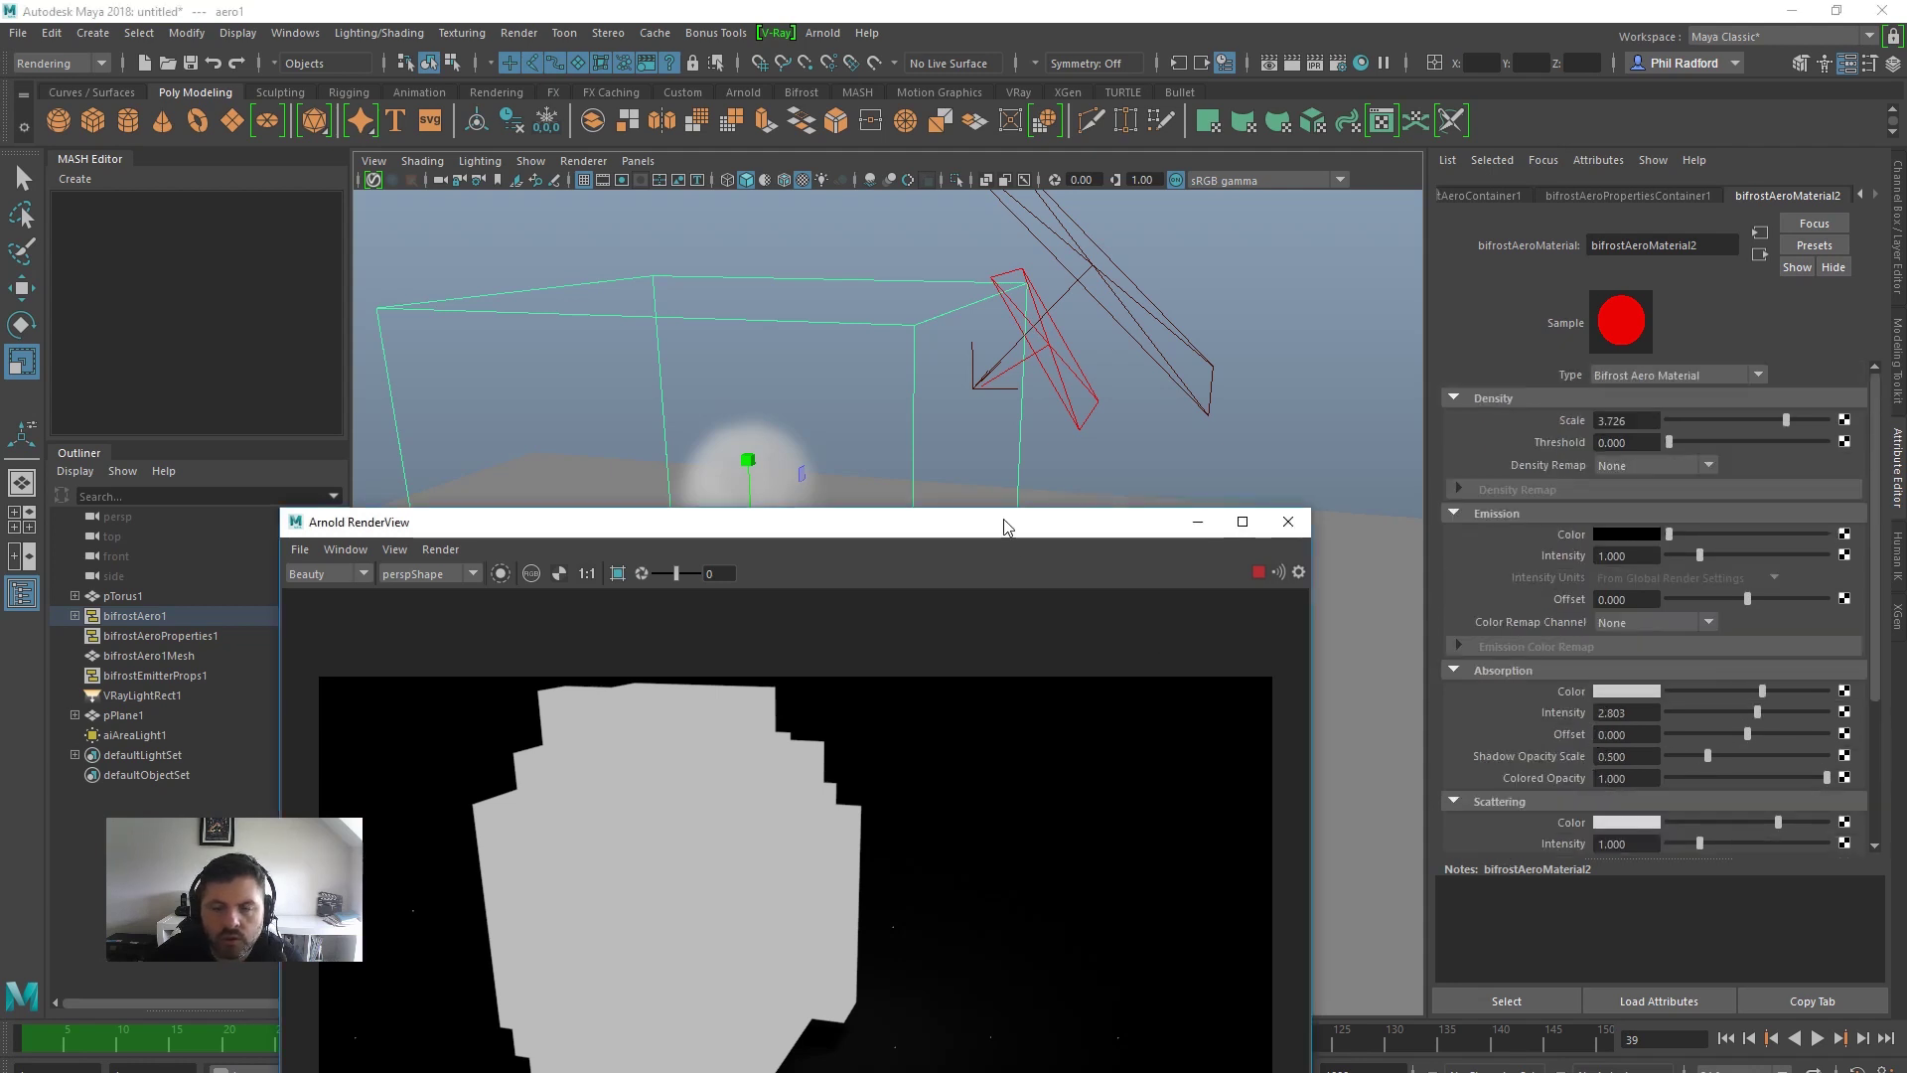
Move the RenderView aside and open the Hypershade at full size to reach the scene's materials
left_click_drag(1006, 529, 1165, 262)
left_click(1338, 63)
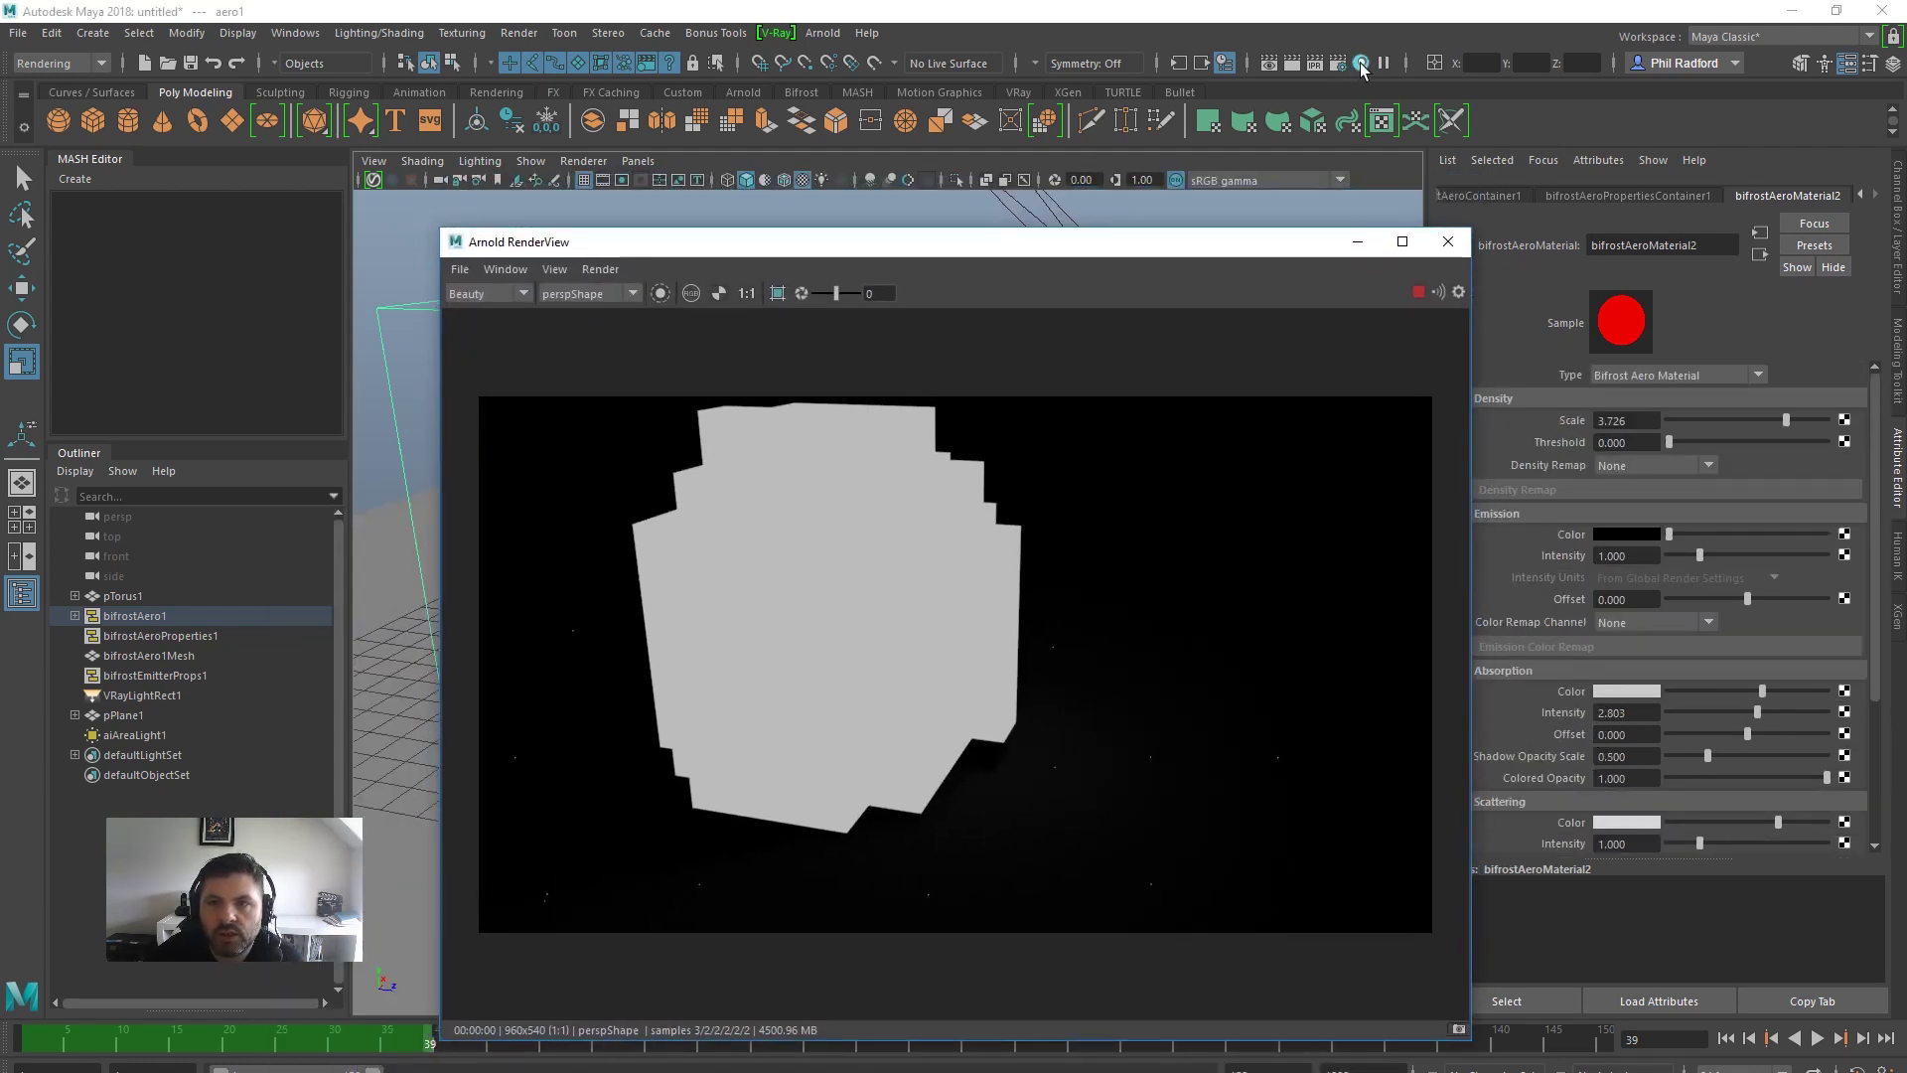
left_click(817, 180)
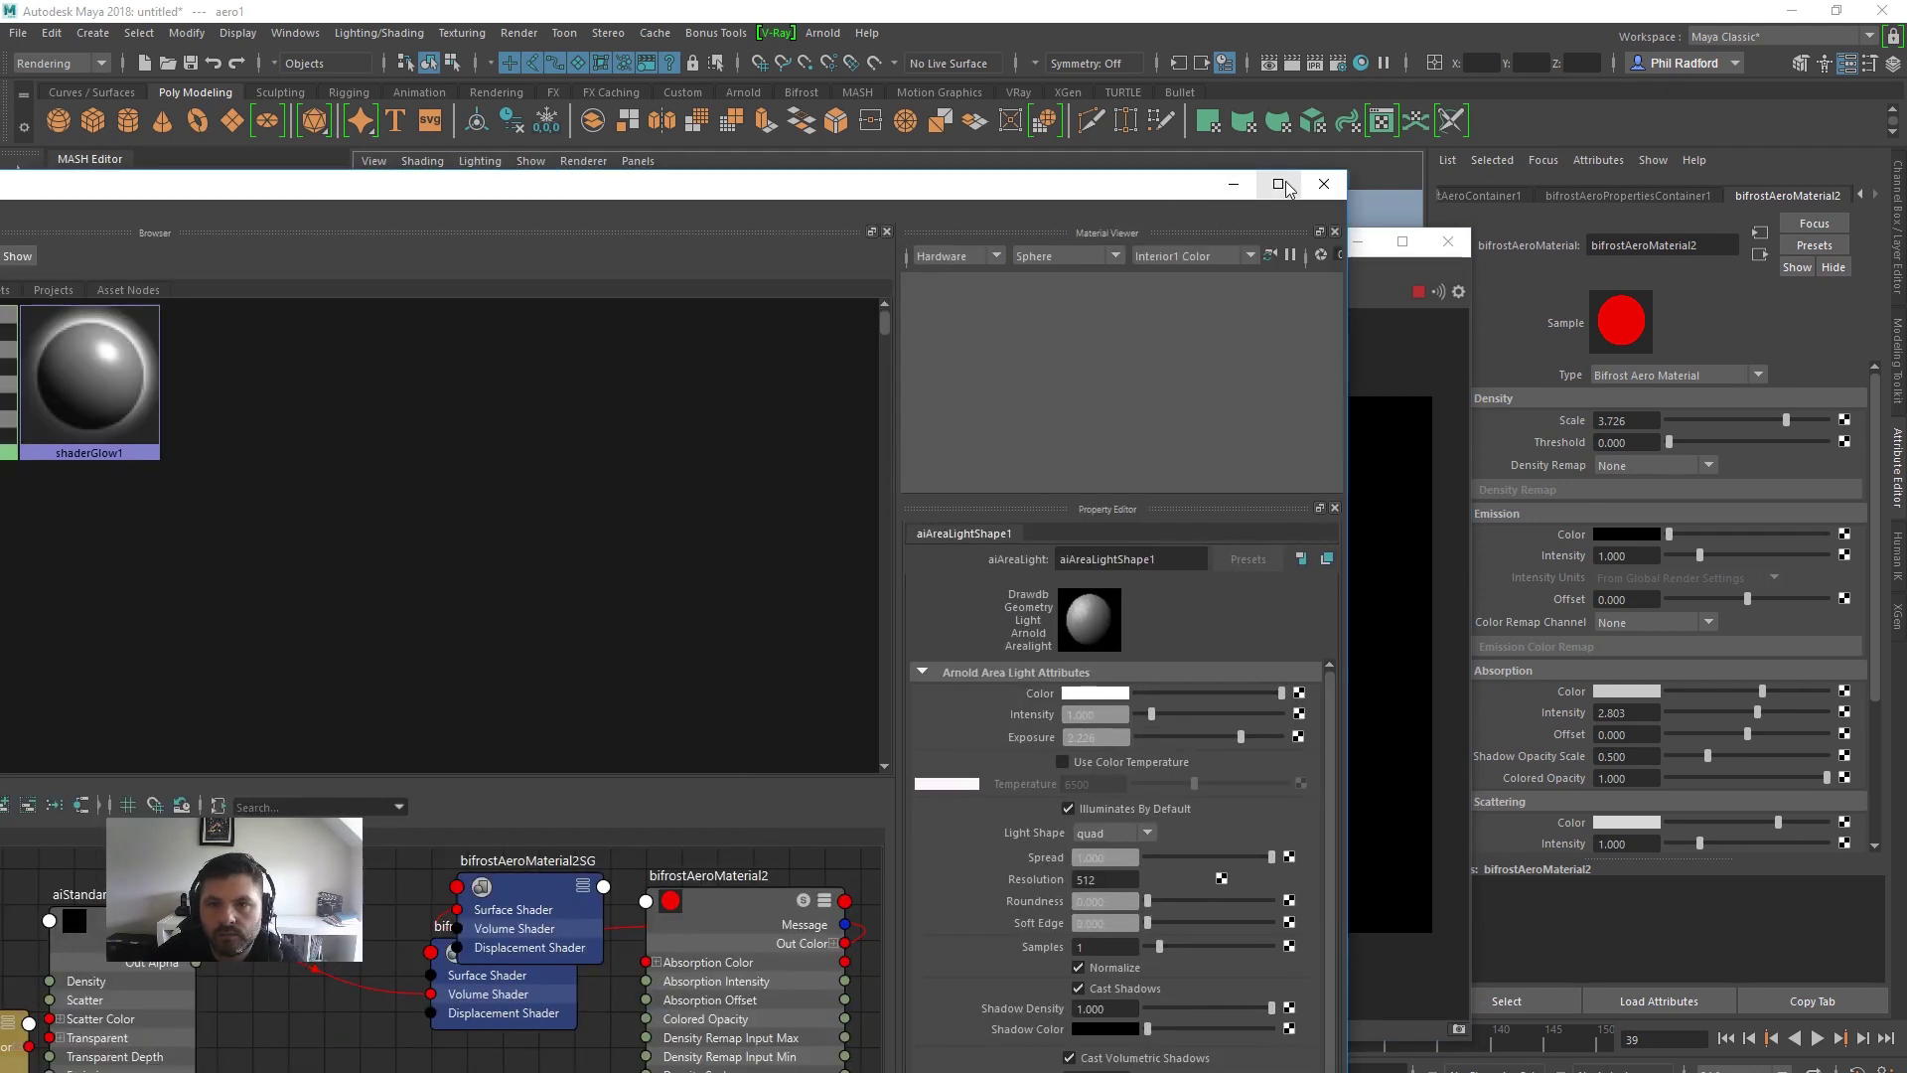
left_click(1275, 188)
left_click(93, 199)
left_click(208, 199)
Assign the aiStandardVolume1 material to the selected aero smoke, and get the Hypershade out of the way of the render
right_click_drag(211, 198, 308, 211)
right_click_drag(177, 221, 162, 179)
left_click(75, 205)
left_click_drag(1073, 11, 1316, 526)
middle_click_drag(397, 743, 405, 740)
right_click_drag(384, 715, 472, 723)
key("ctrl+z")
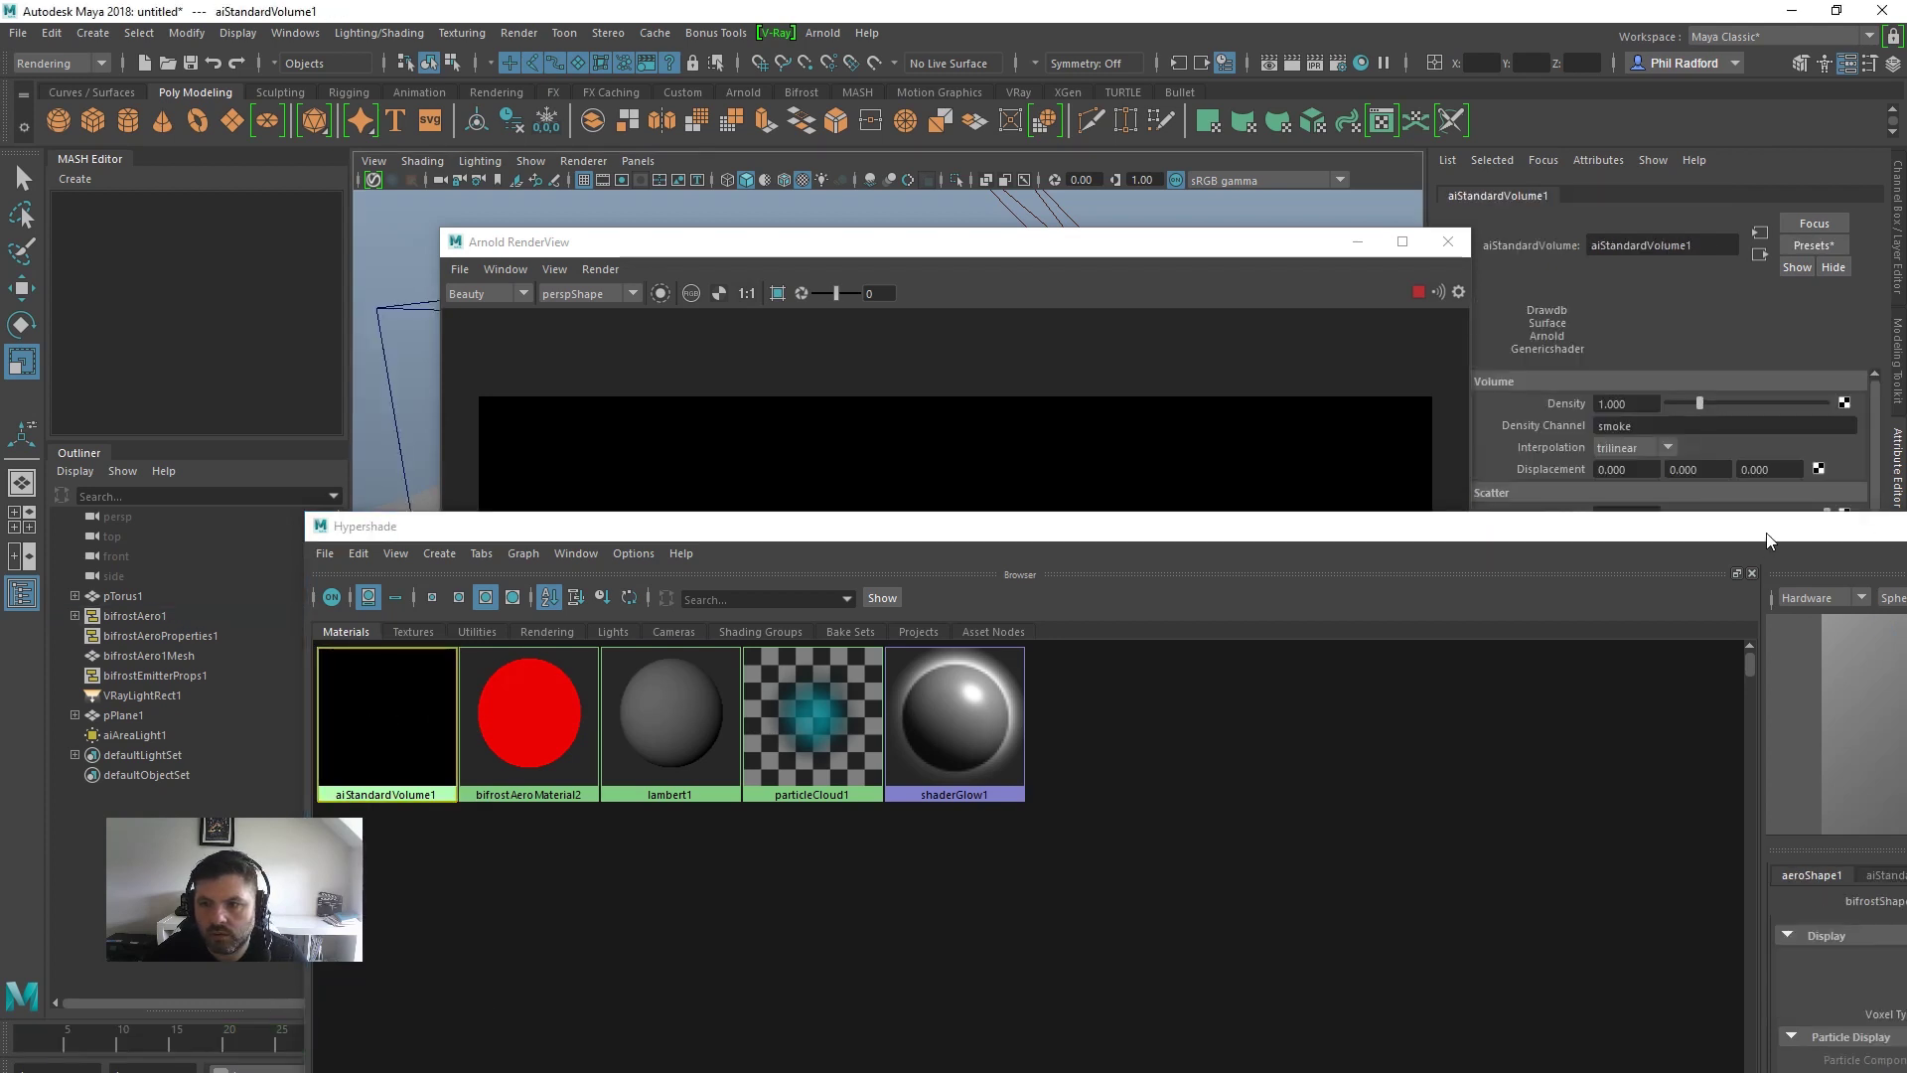
left_click(1770, 535)
key("super+Down")
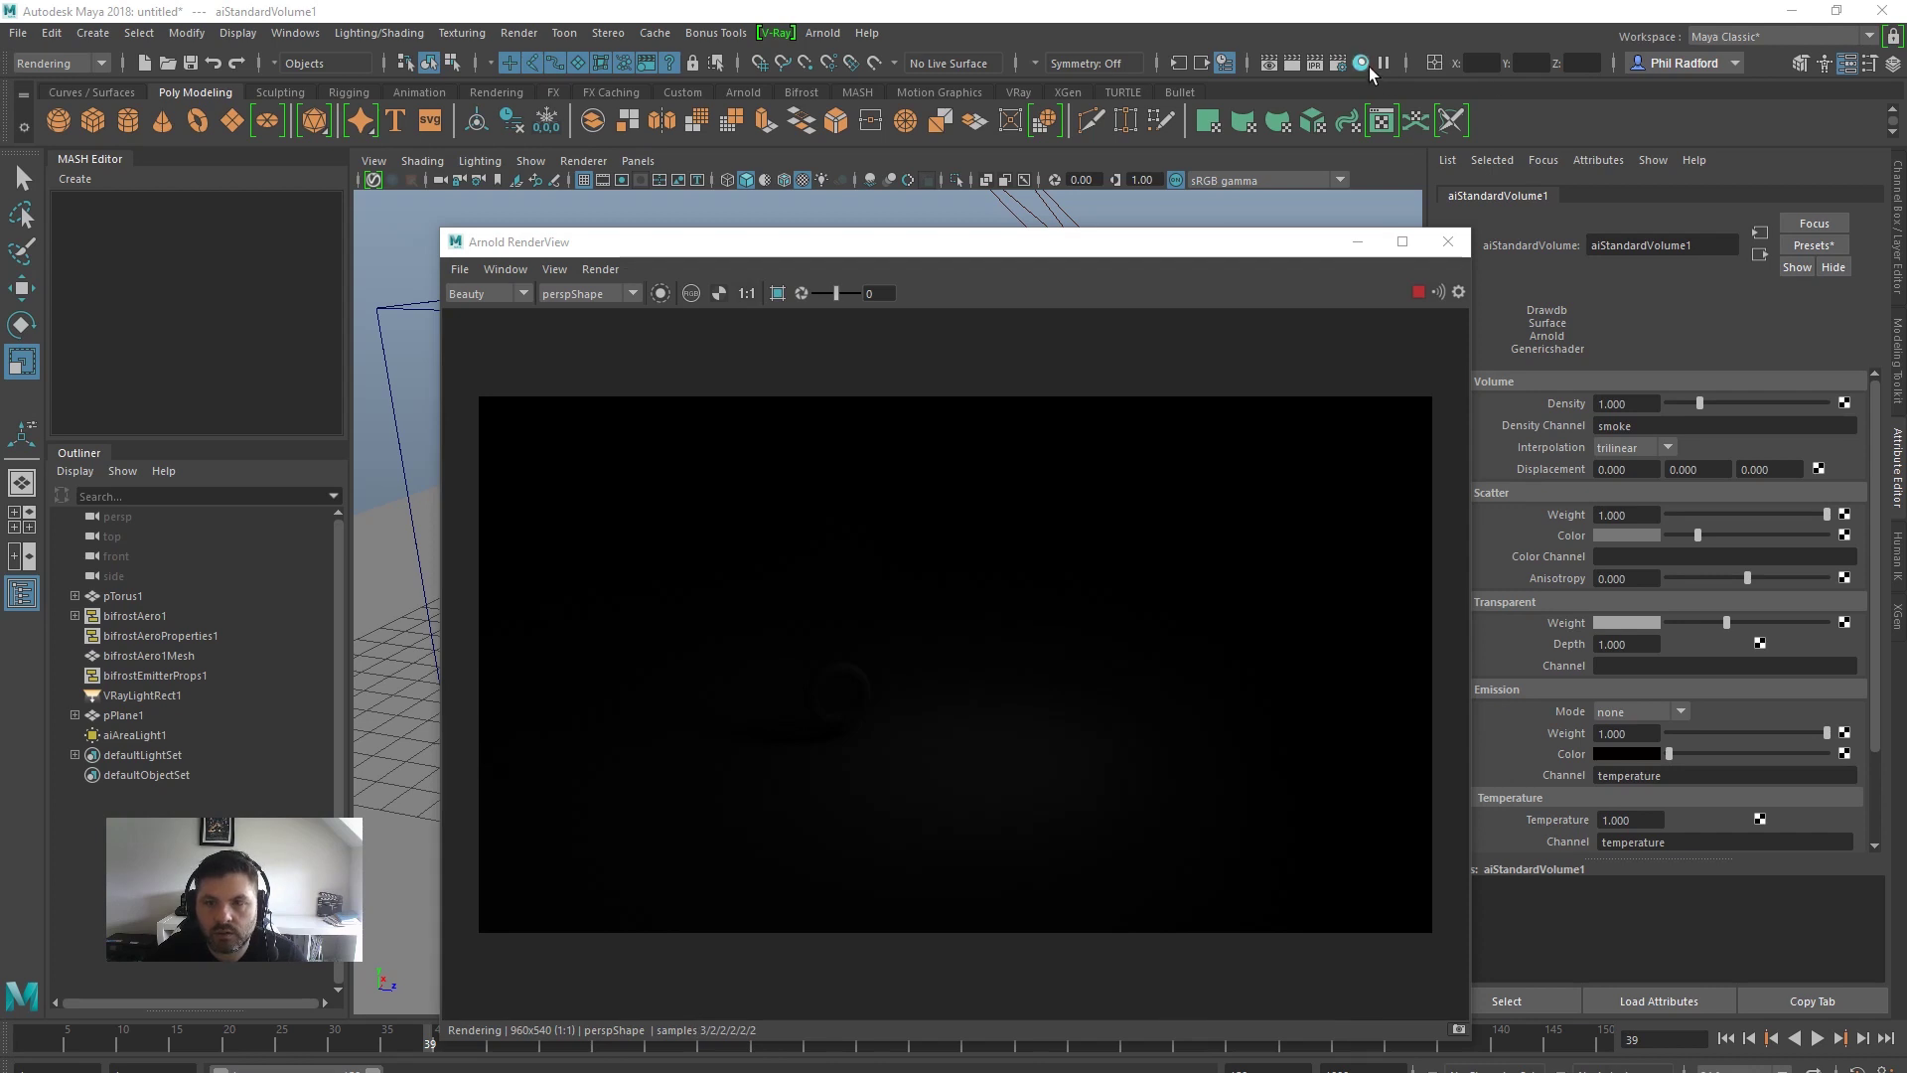
Minimize the Hypershade, uncover the viewport, and set the aiStandardVolume1 density to about 1.08
key("alt+Tab")
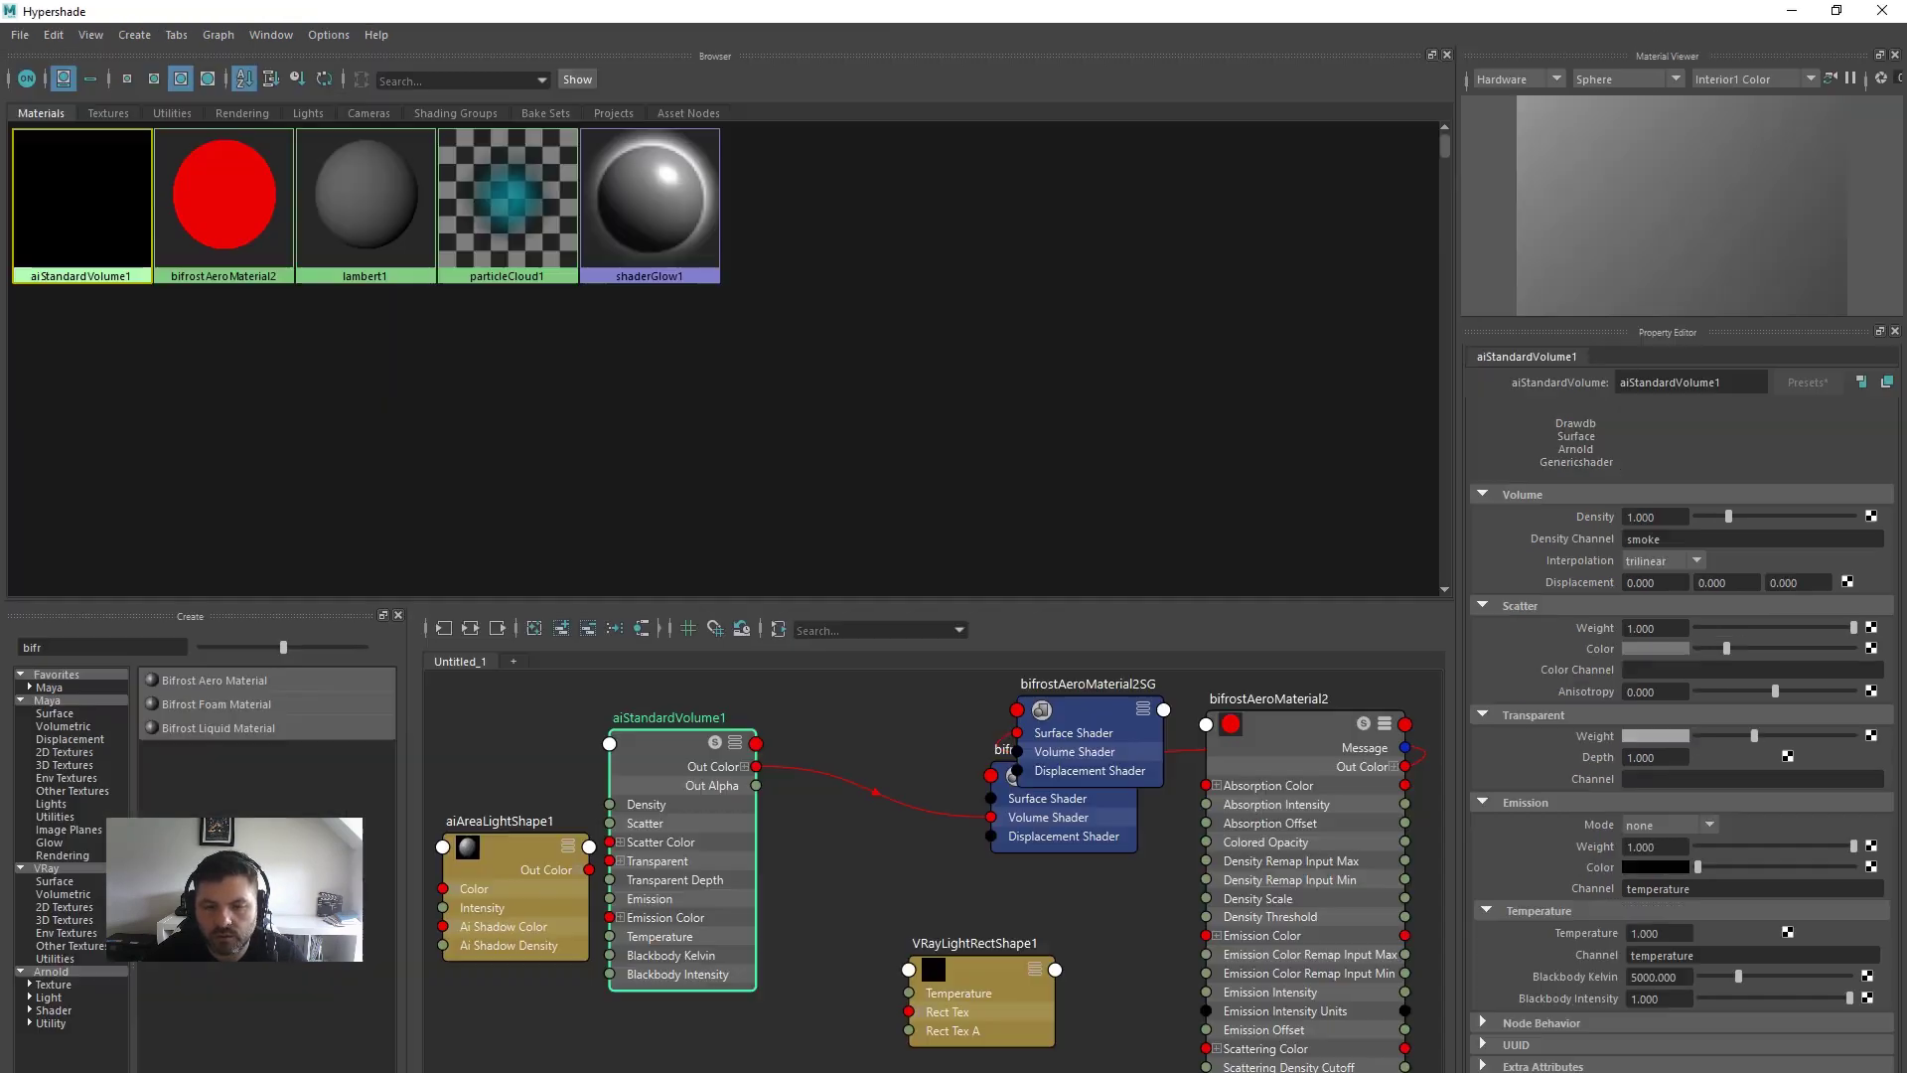
left_click(1791, 11)
left_click_drag(1000, 248, 840, 409)
left_click_drag(981, 295, 1053, 261, "alt")
left_click_drag(1874, 497, 1879, 453)
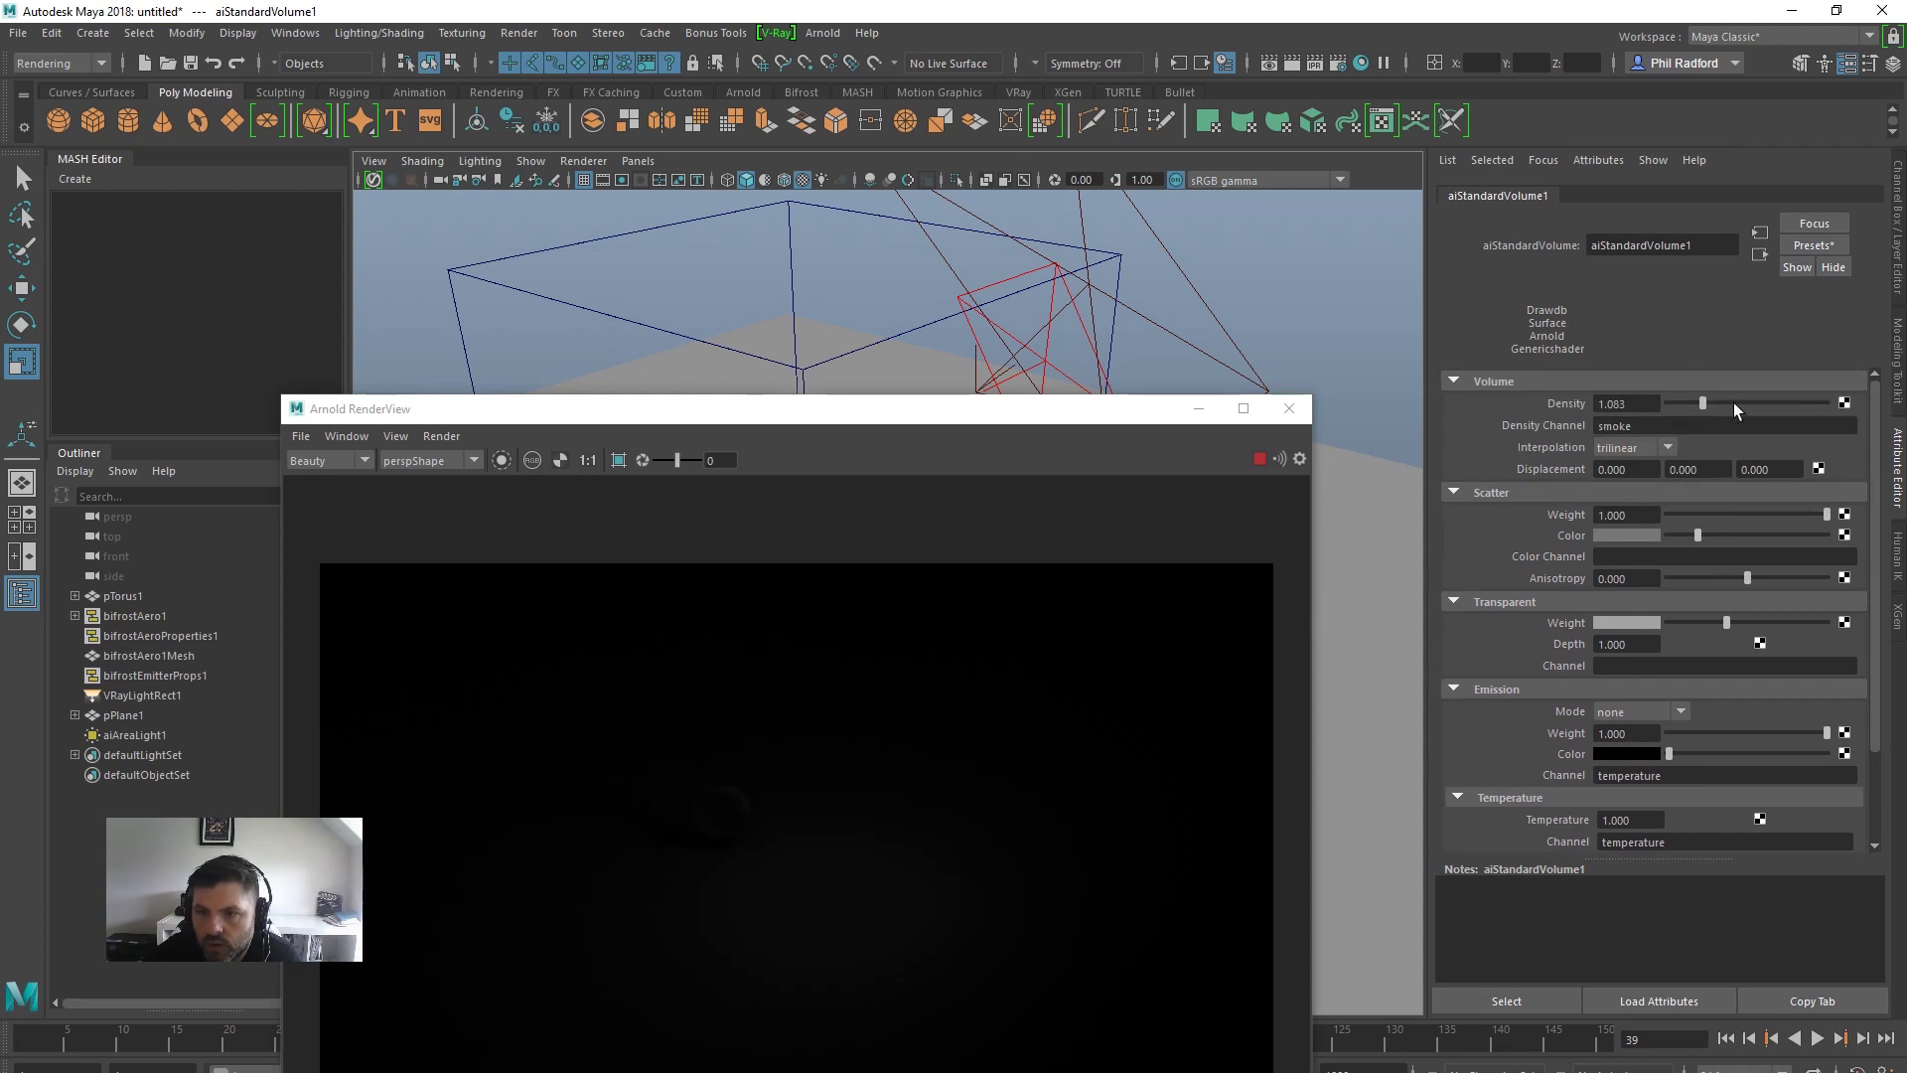
Raise the Arnold area light's intensity to about 6.5, and move the light over the aero bounding box
left_click(1043, 350)
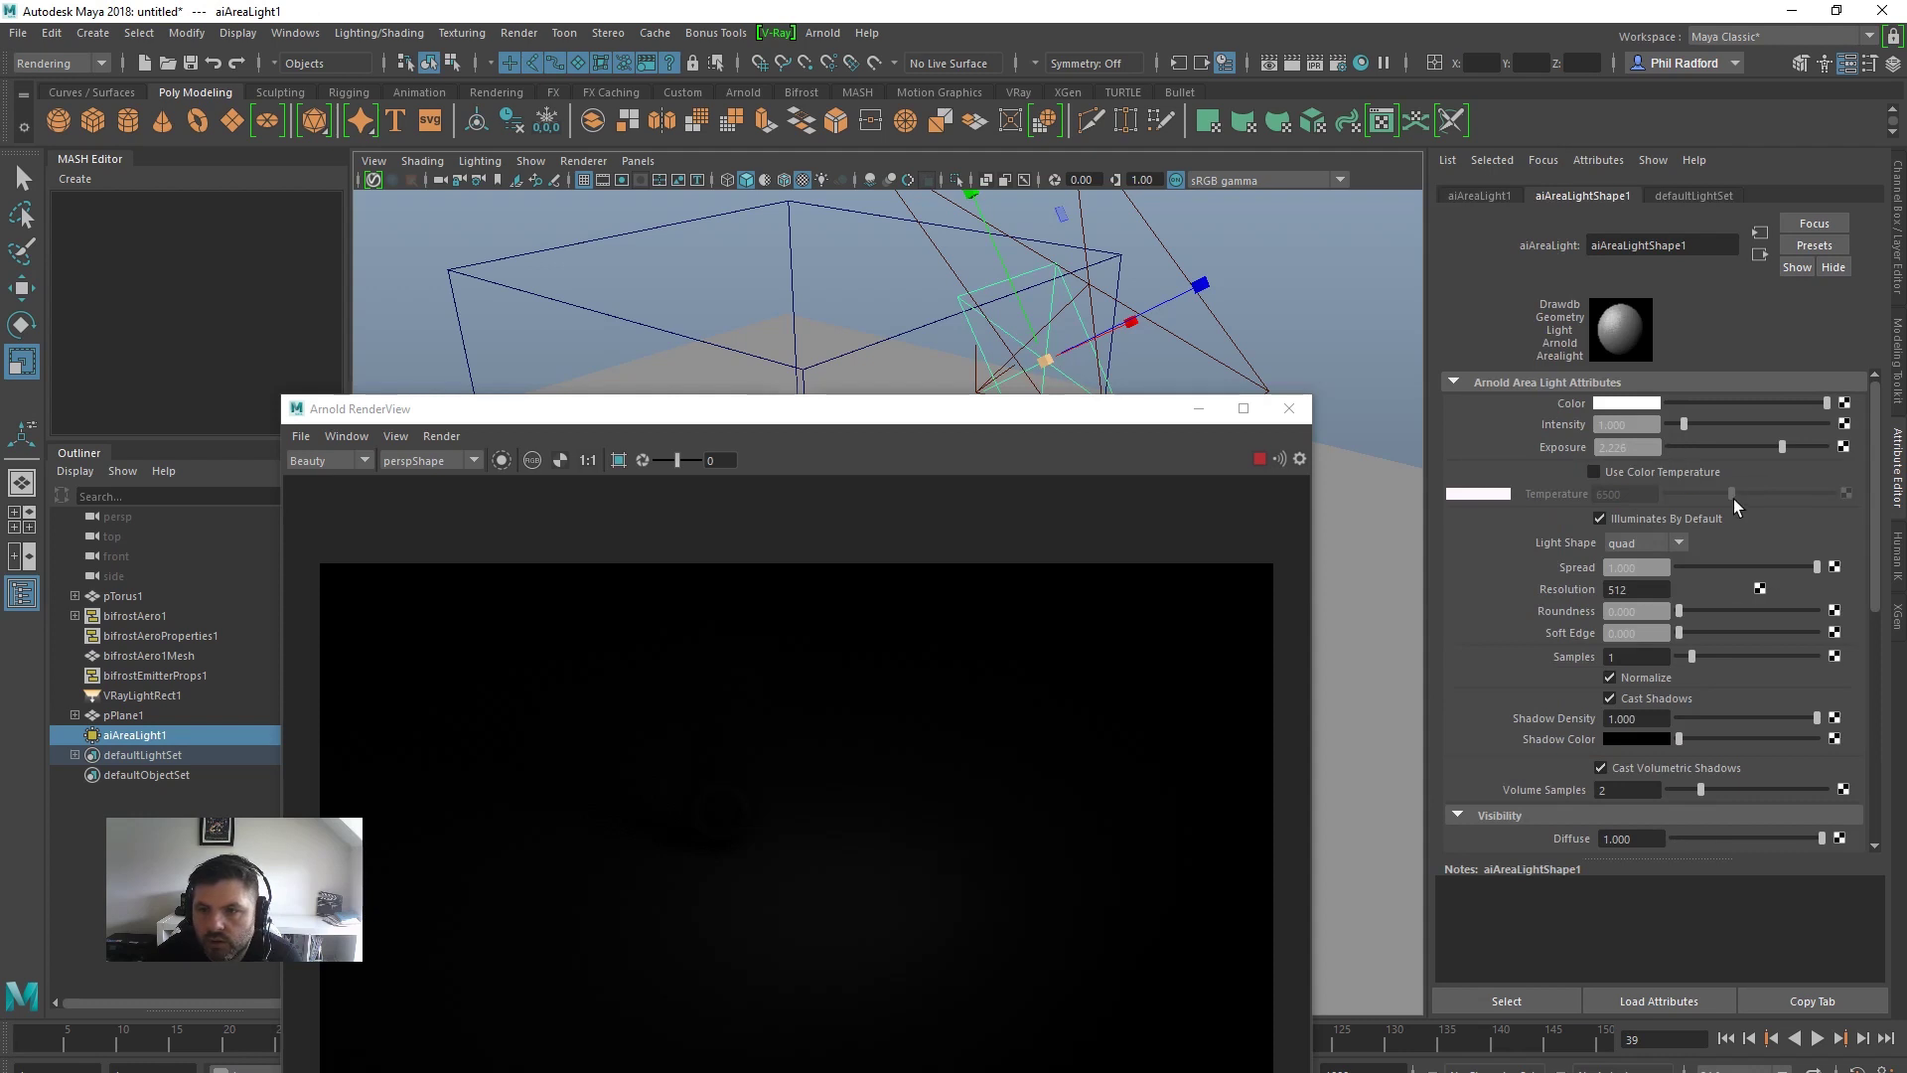
left_click_drag(1680, 423, 1750, 429)
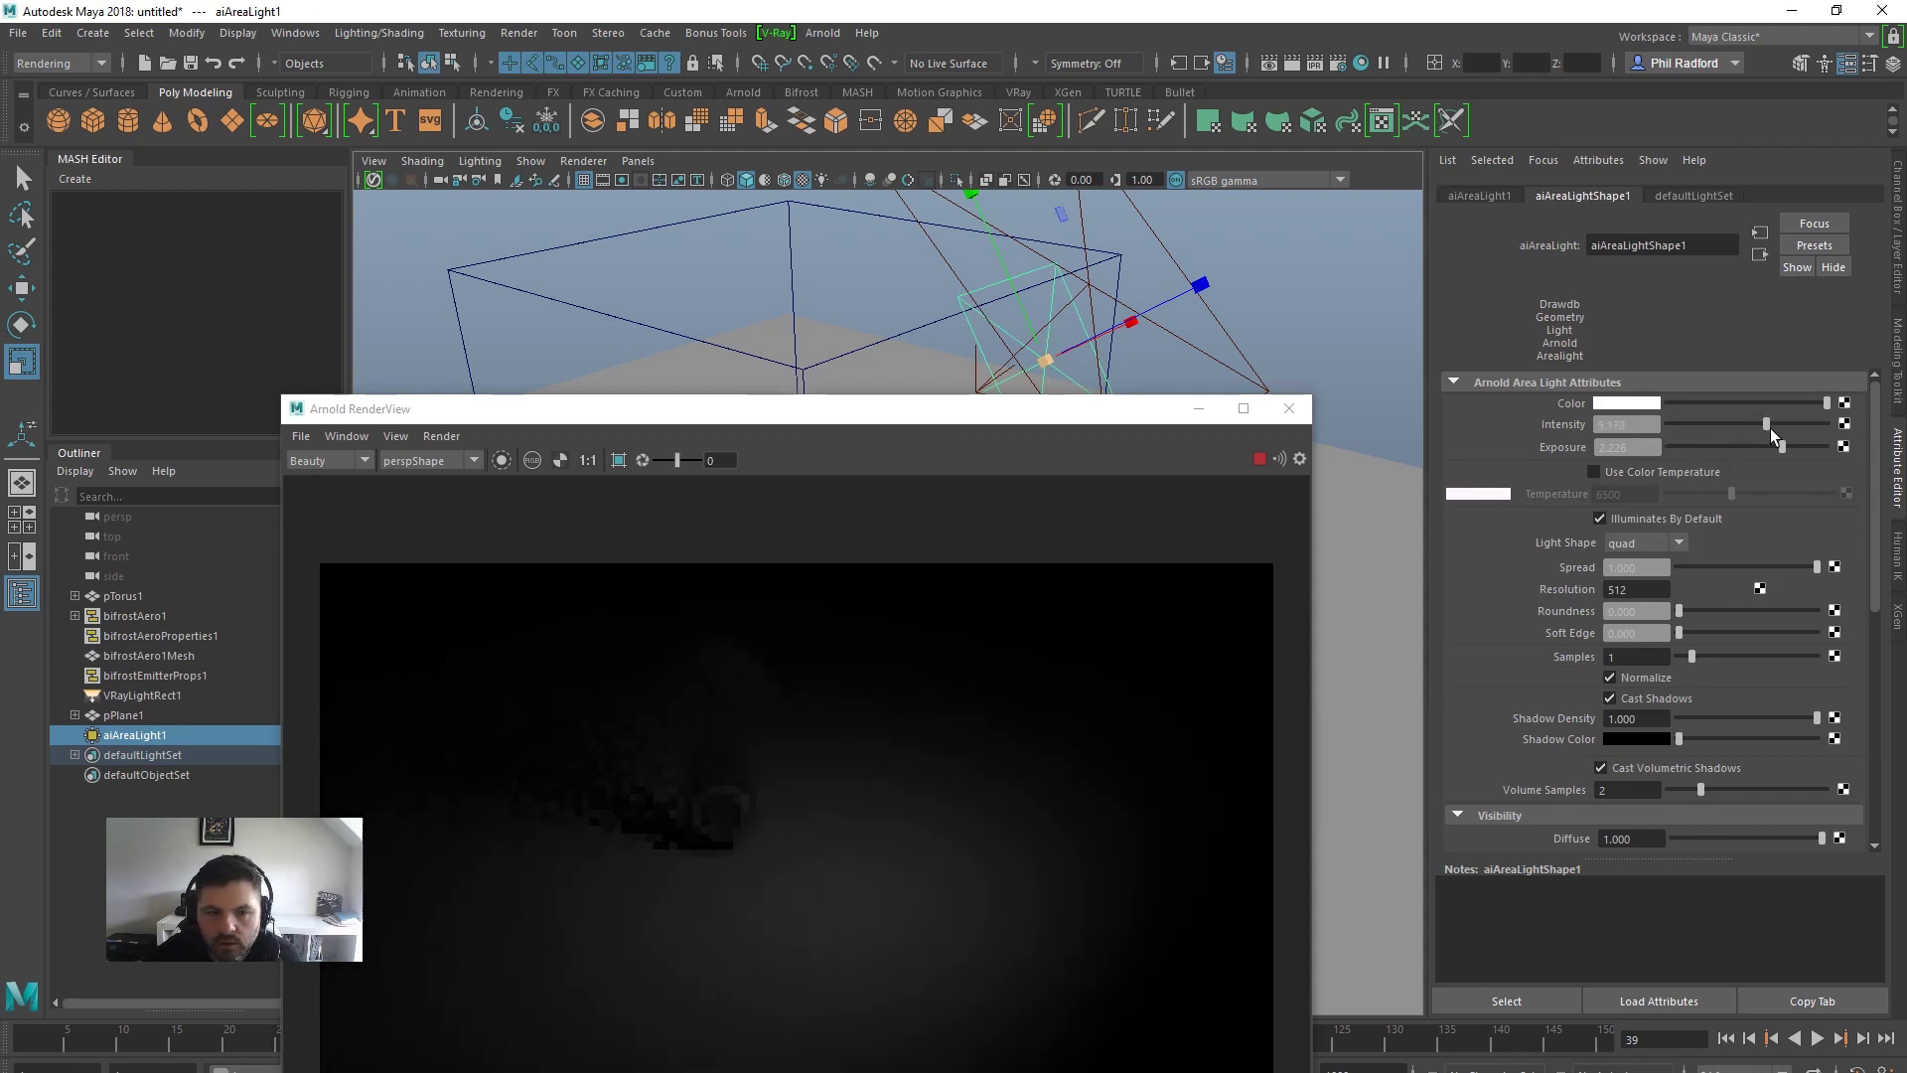
left_click_drag(1059, 308, 835, 216, "alt")
key("w")
left_click(1078, 396)
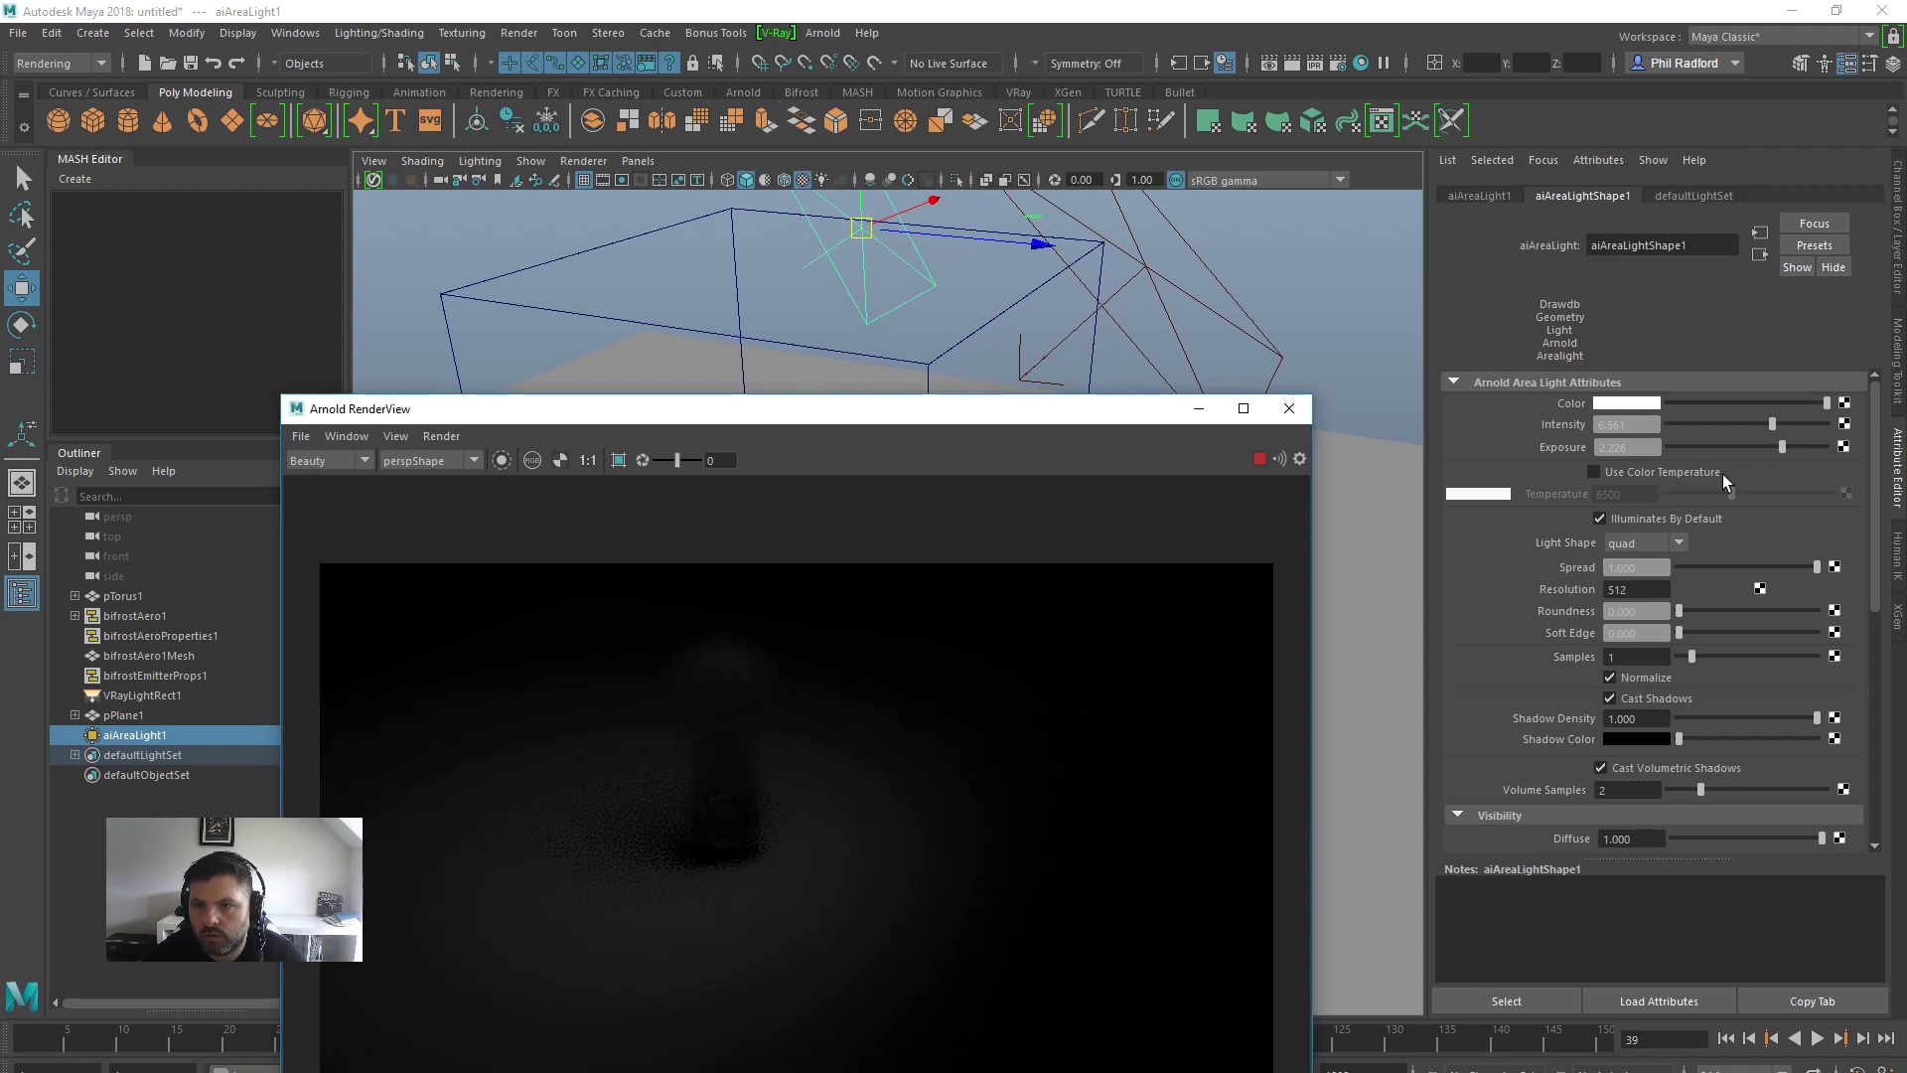
left_click_drag(1034, 328, 981, 343, "alt")
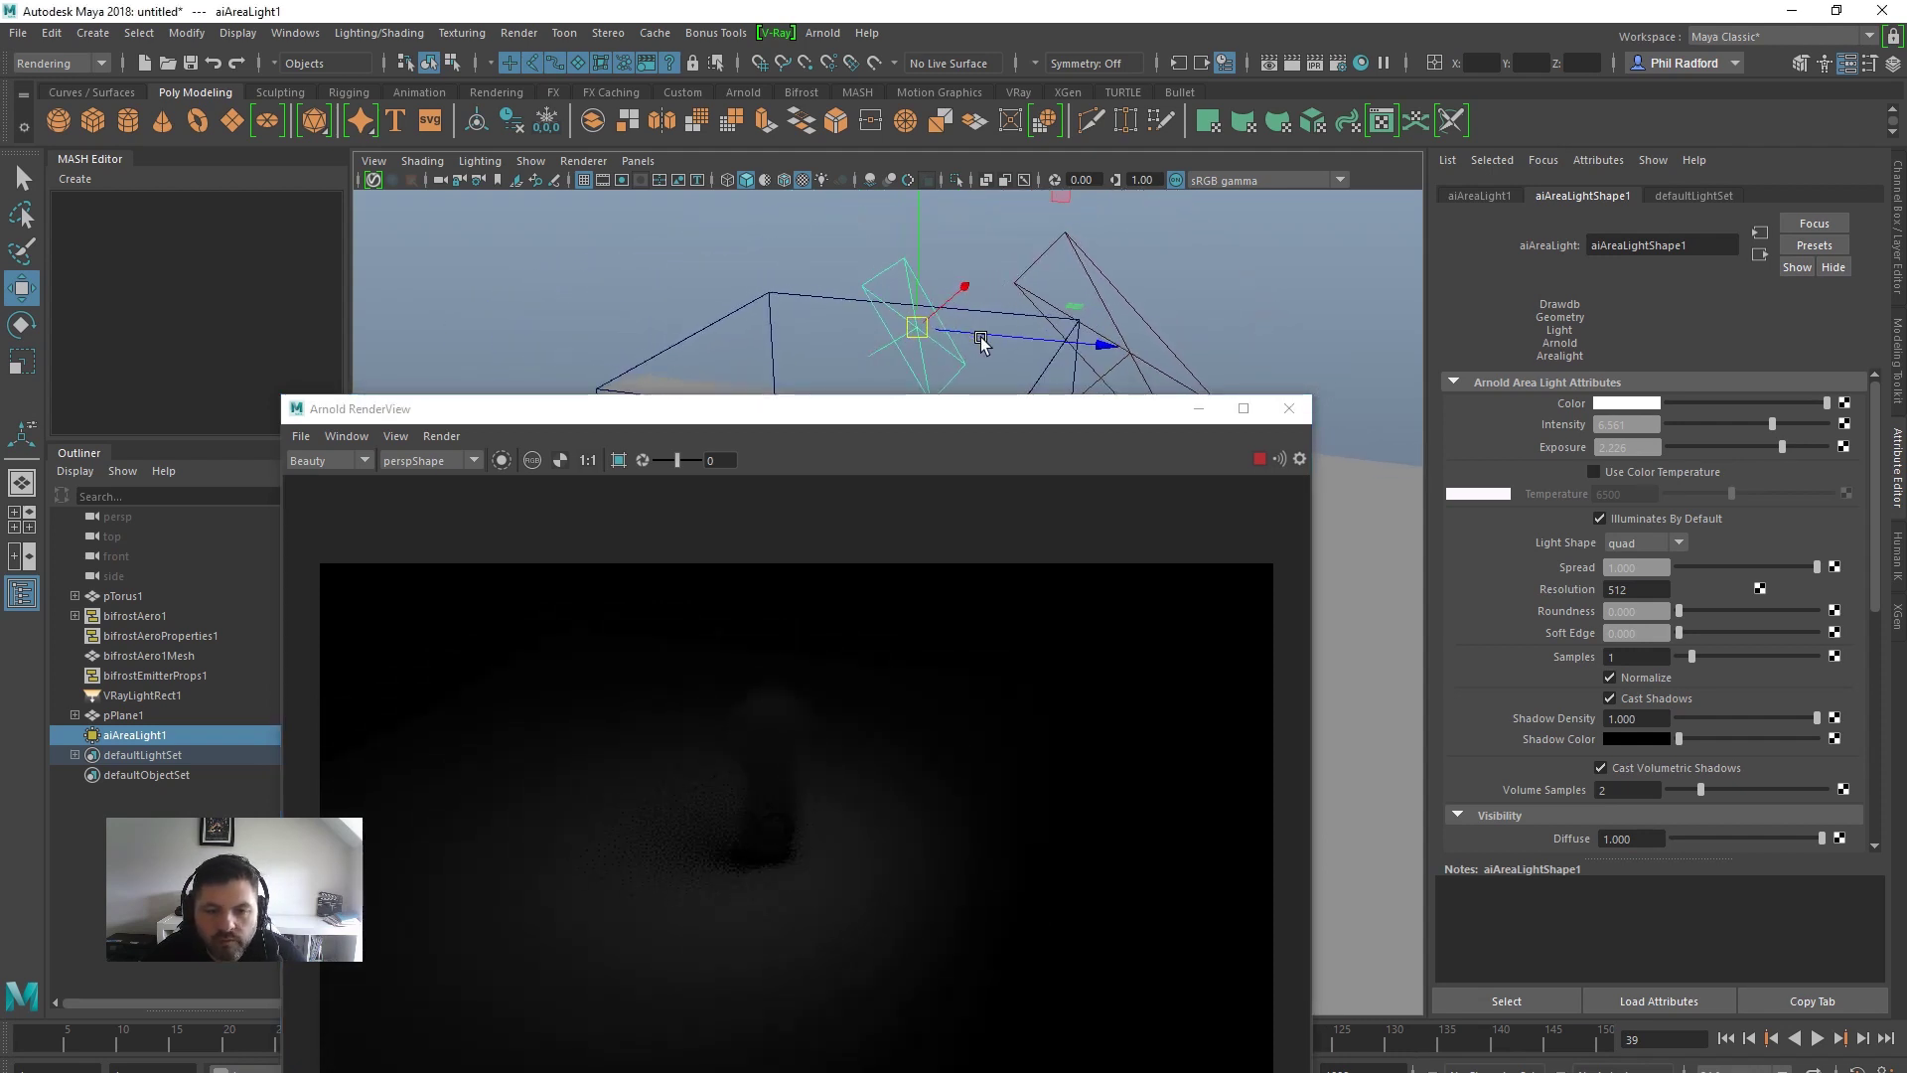
Set the Arnold area light's exposure to 5, and reframe the view closer on the smoke
left_click_drag(1791, 449, 1870, 459)
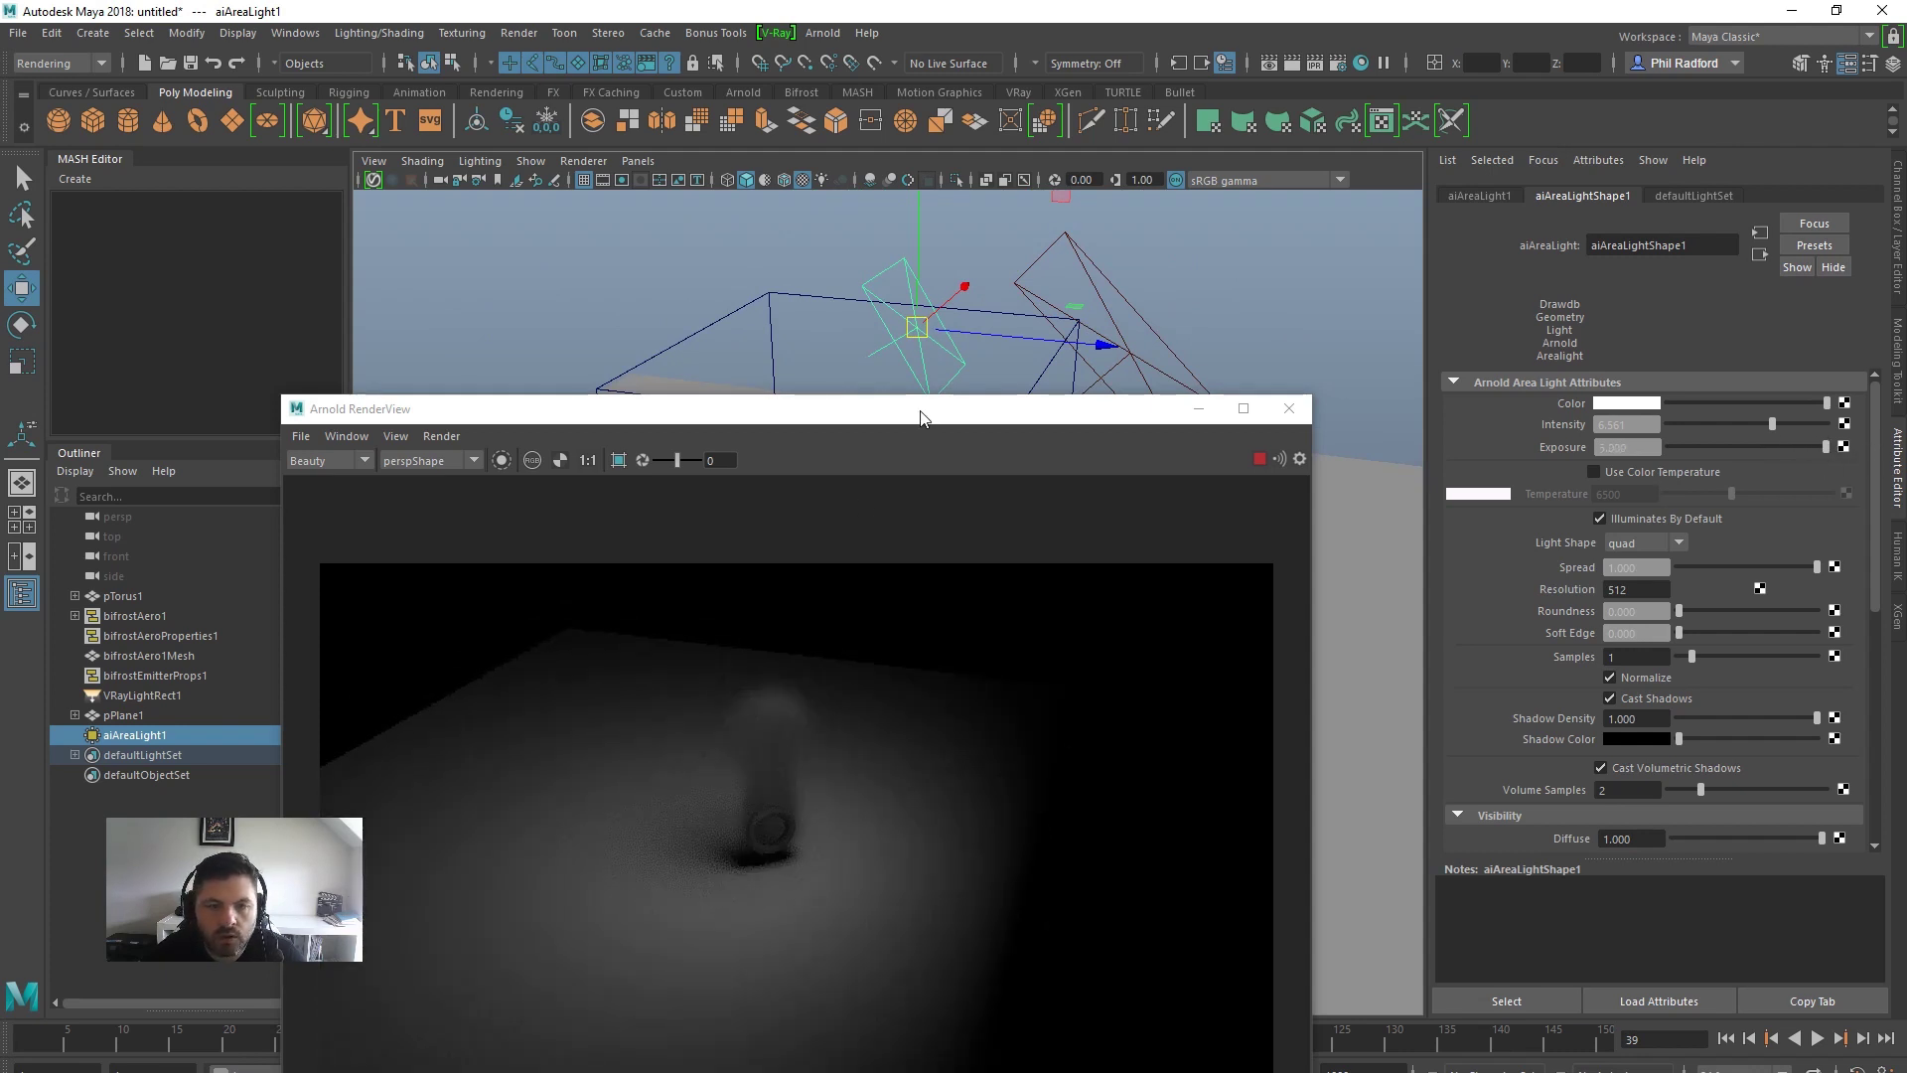
right_click_drag(850, 278, 1119, 349, "alt")
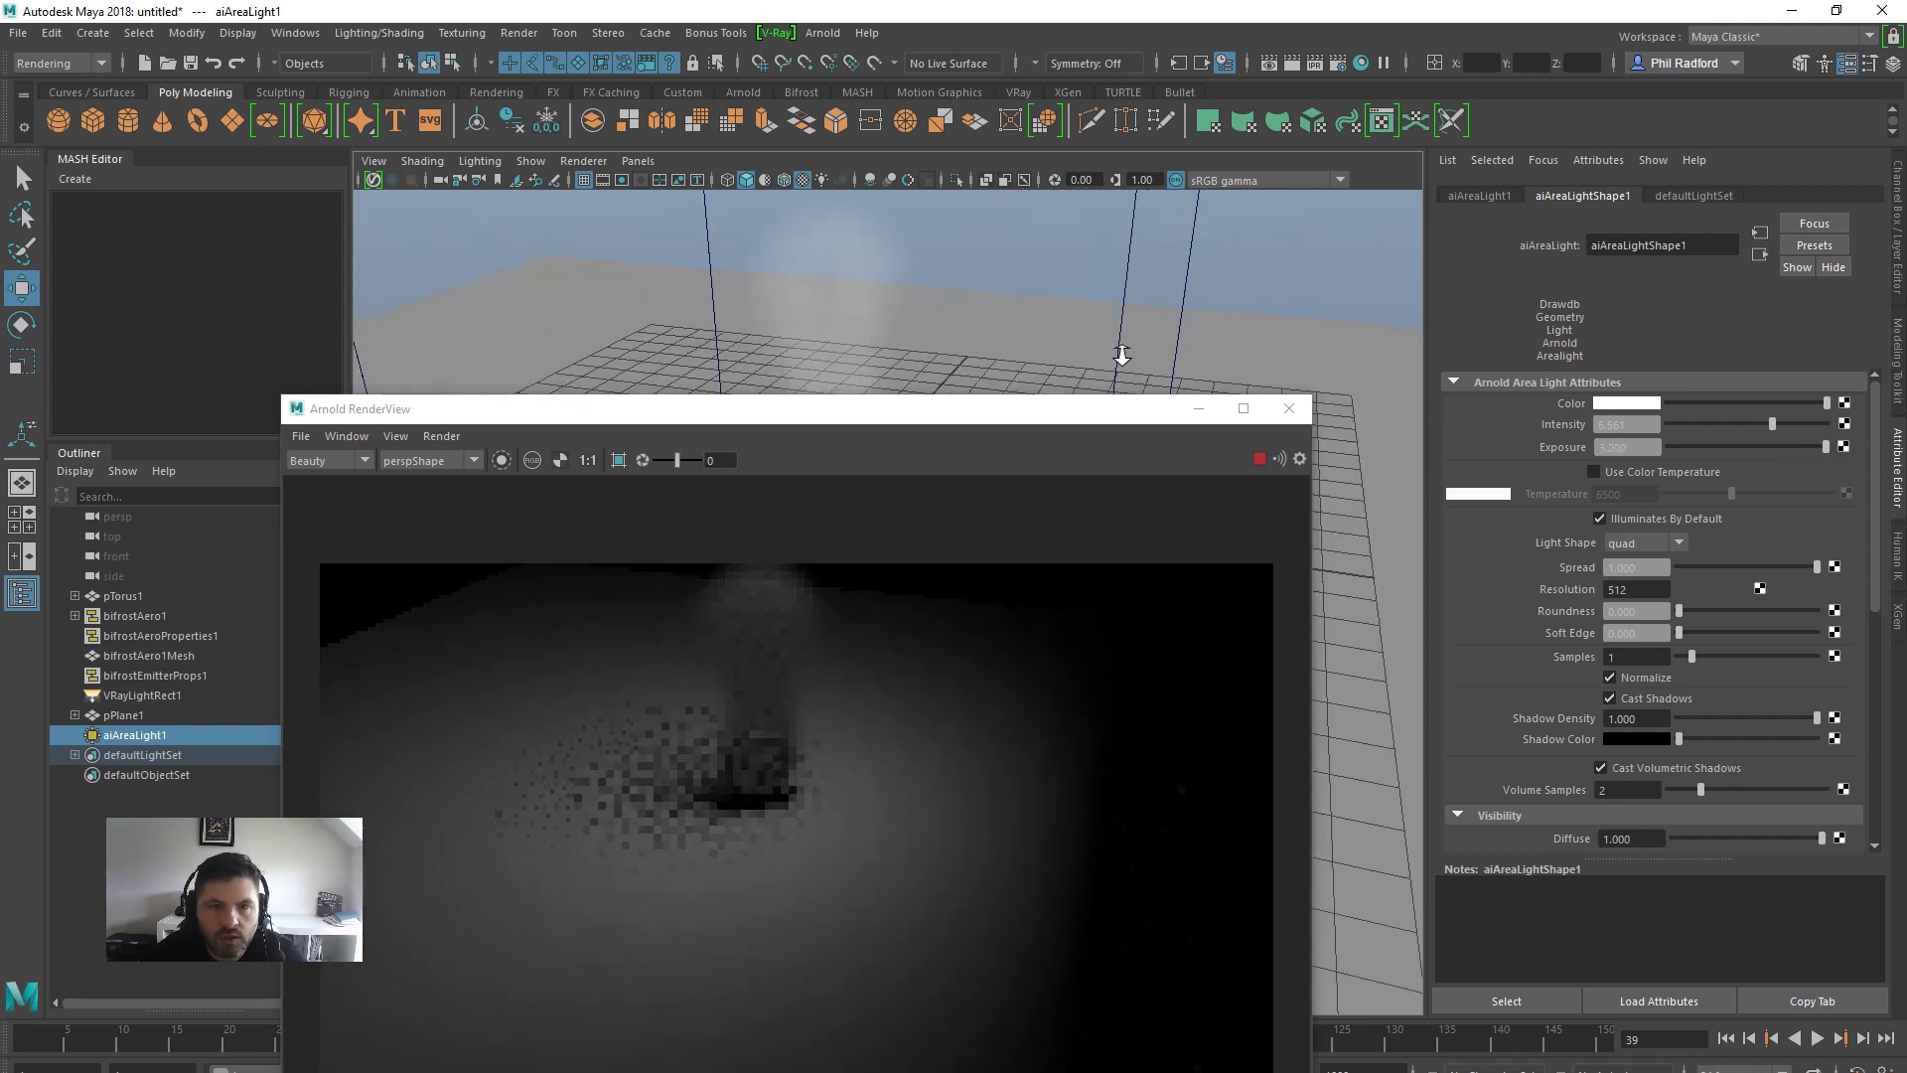
middle_click_drag(1013, 348, 977, 284, "alt")
left_click_drag(977, 282, 894, 352, "alt")
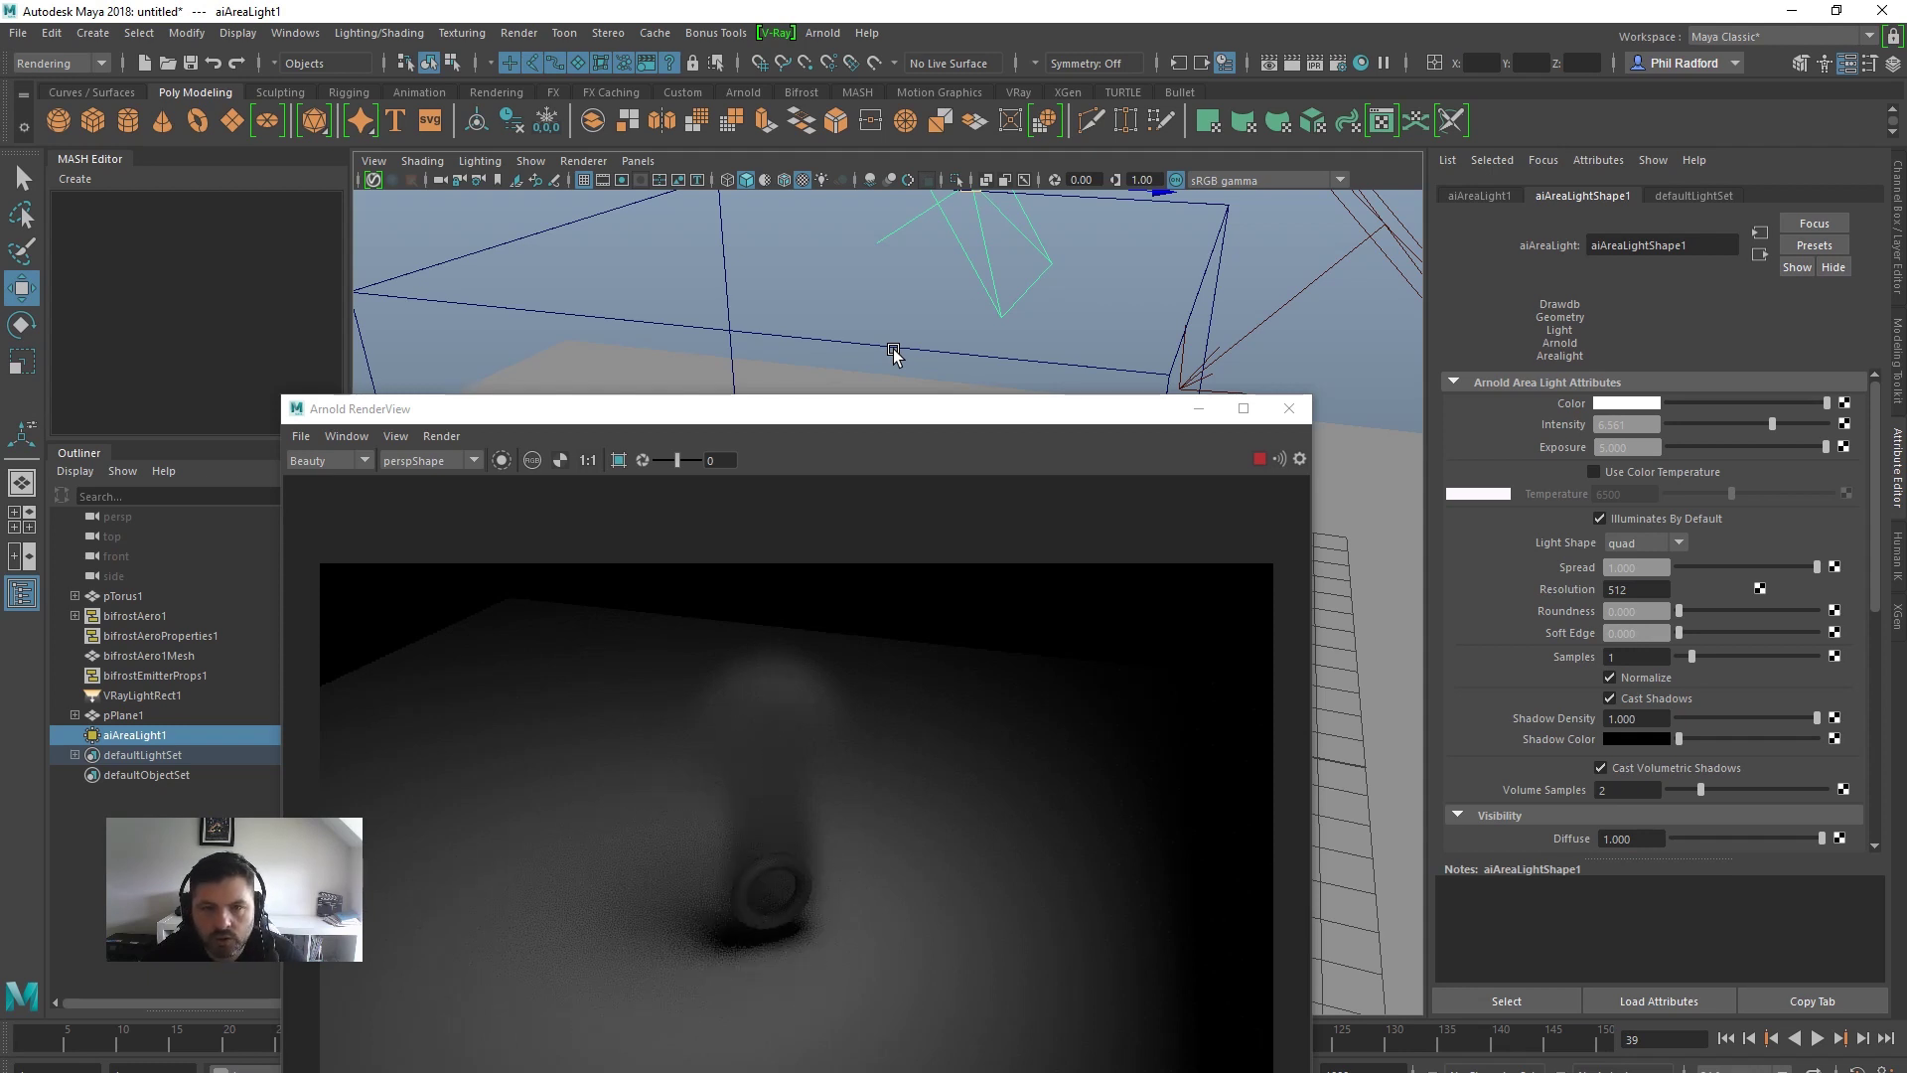
Reselect the aero smoke and review the bifrostAeroMaterial2 and aiStandardVolume1 materials in the Hypershade
left_click_drag(878, 420, 1386, 582)
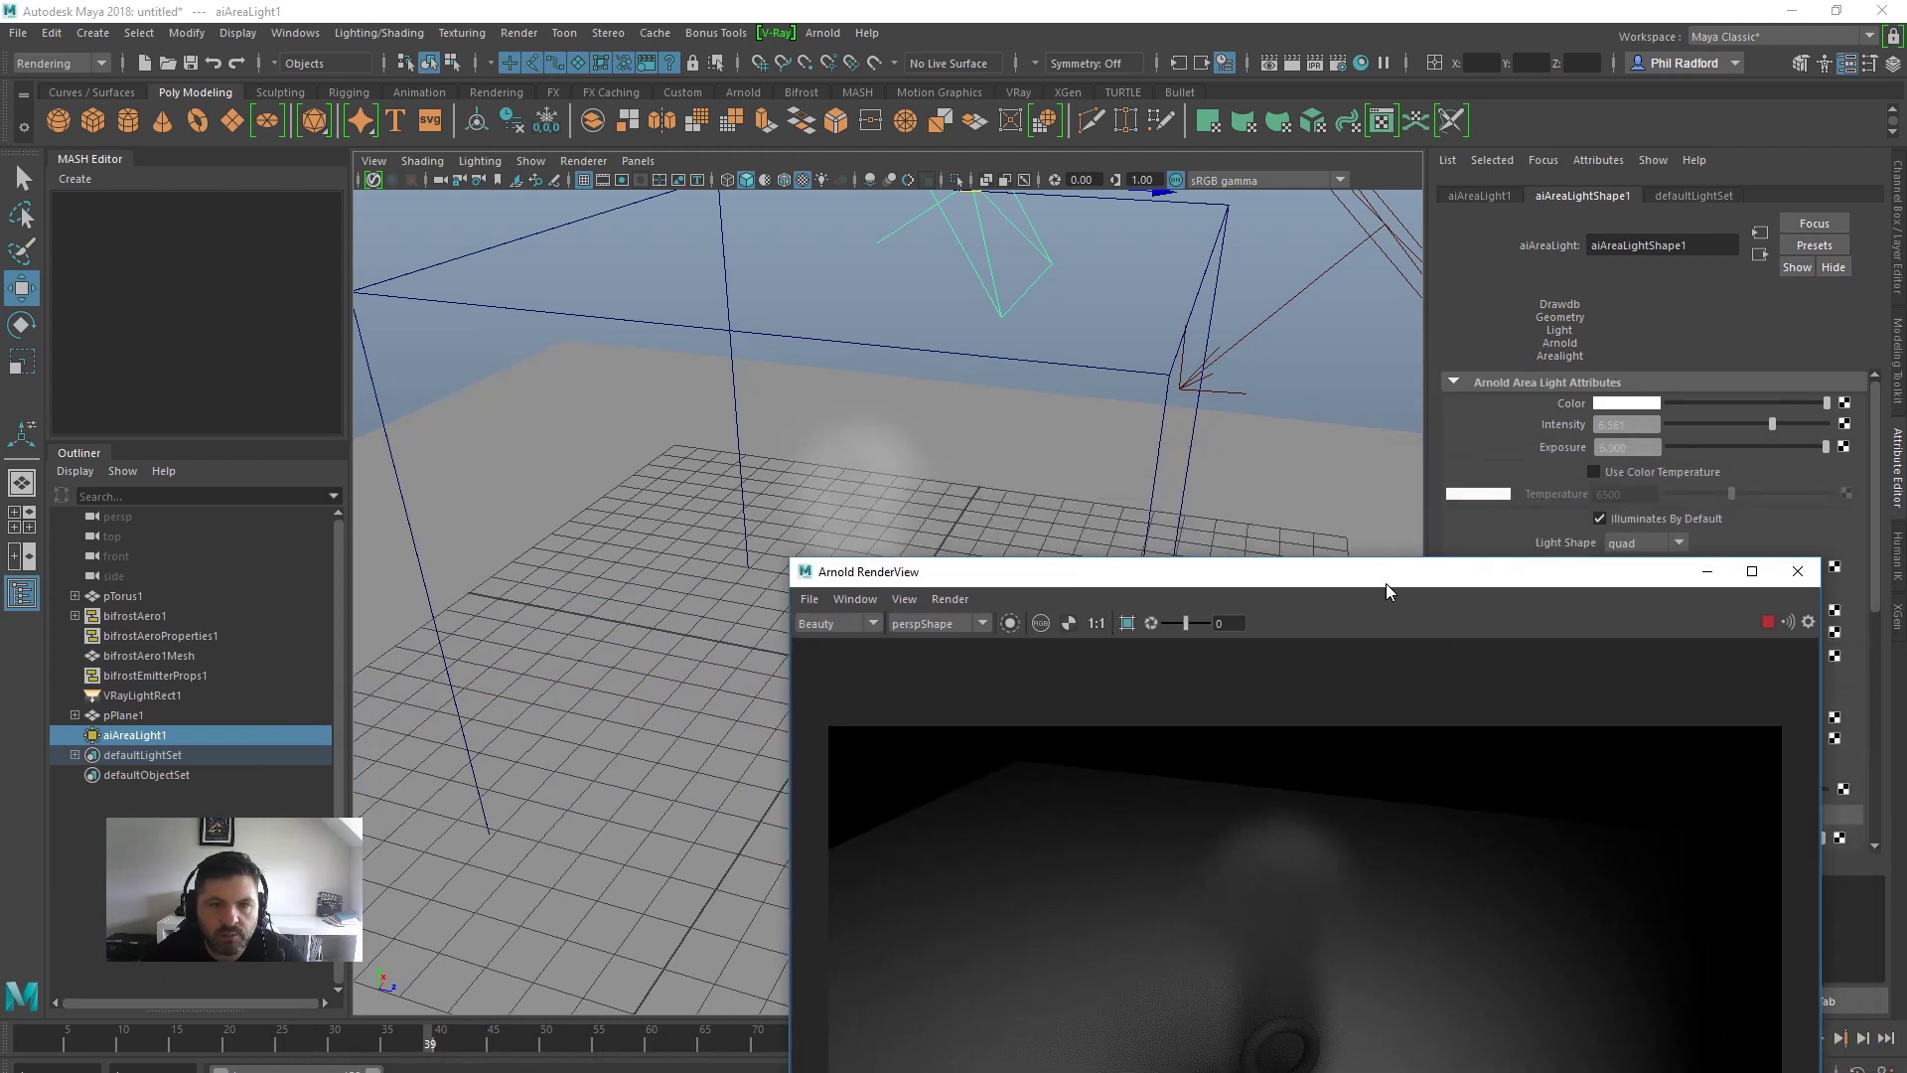
left_click(720, 229)
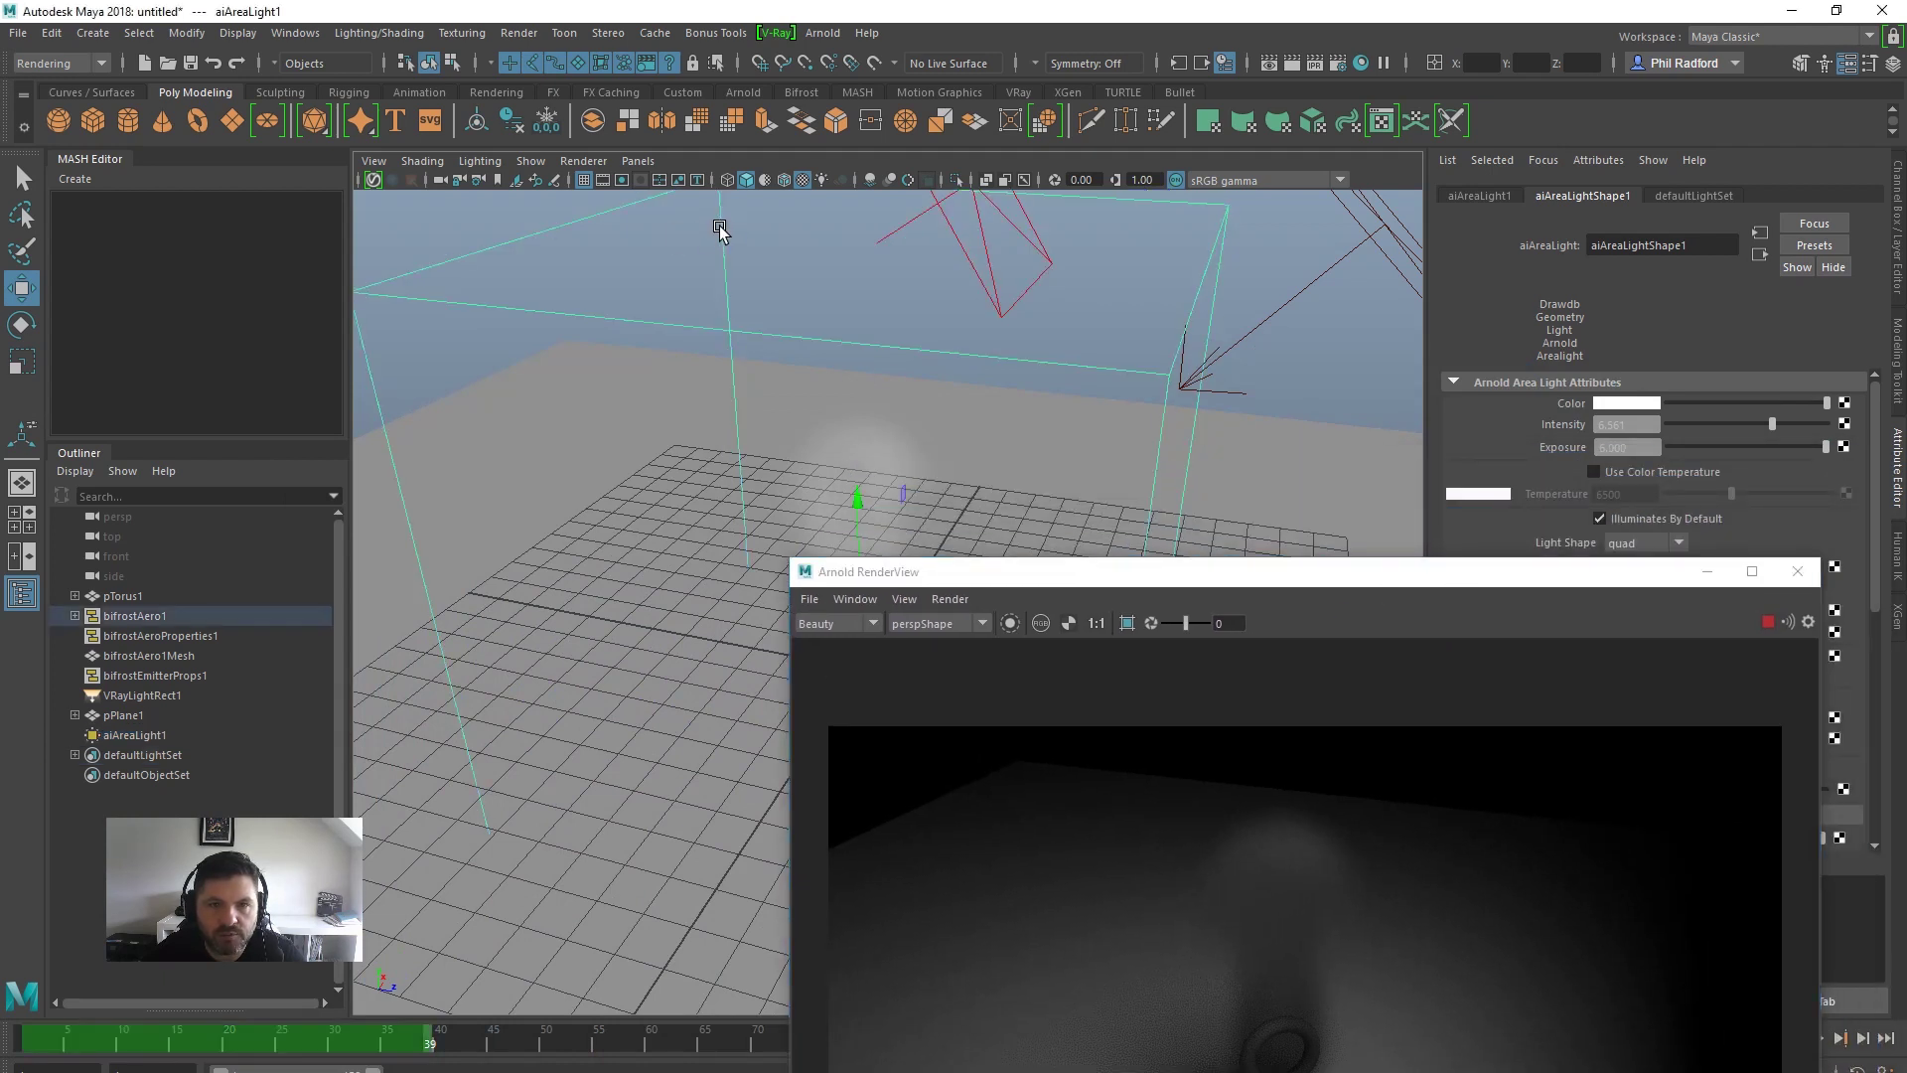
left_click(1362, 66)
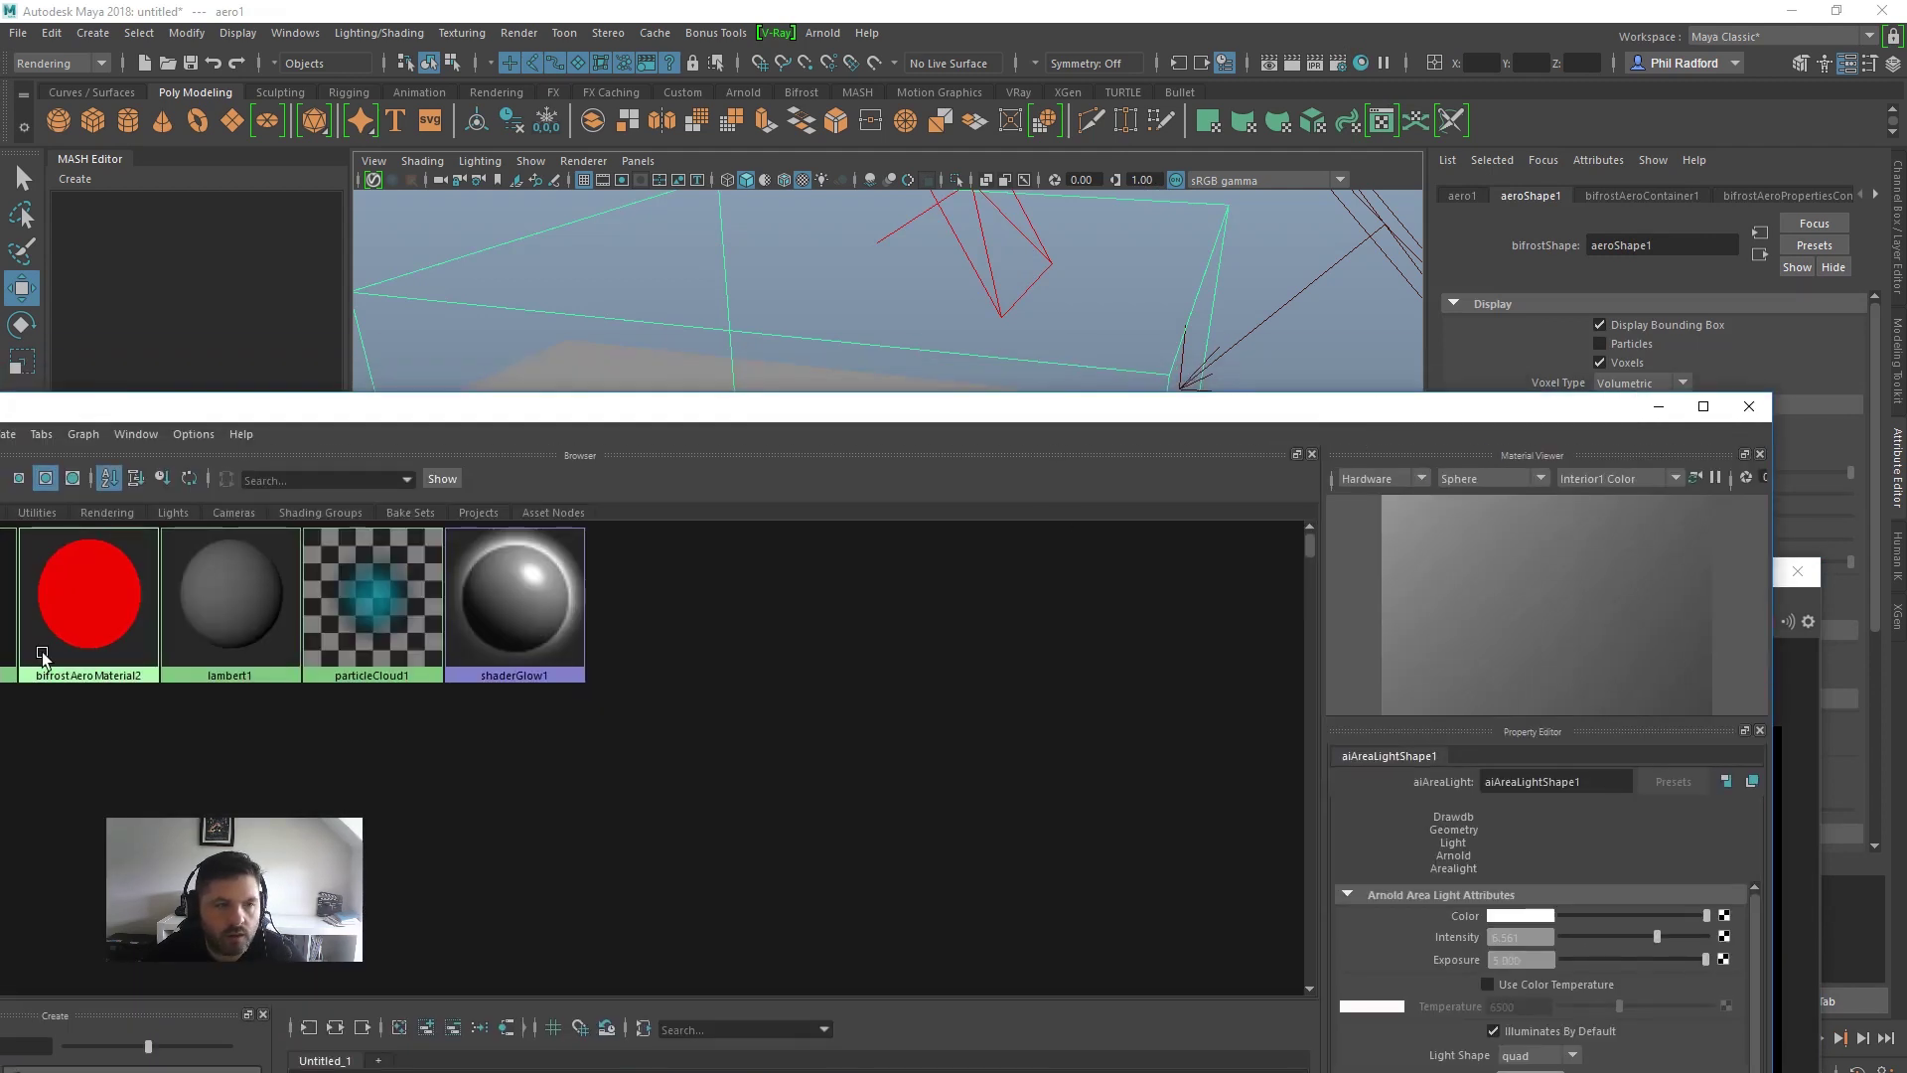
right_click_drag(74, 594, 111, 521)
left_click_drag(1533, 415, 1731, 332)
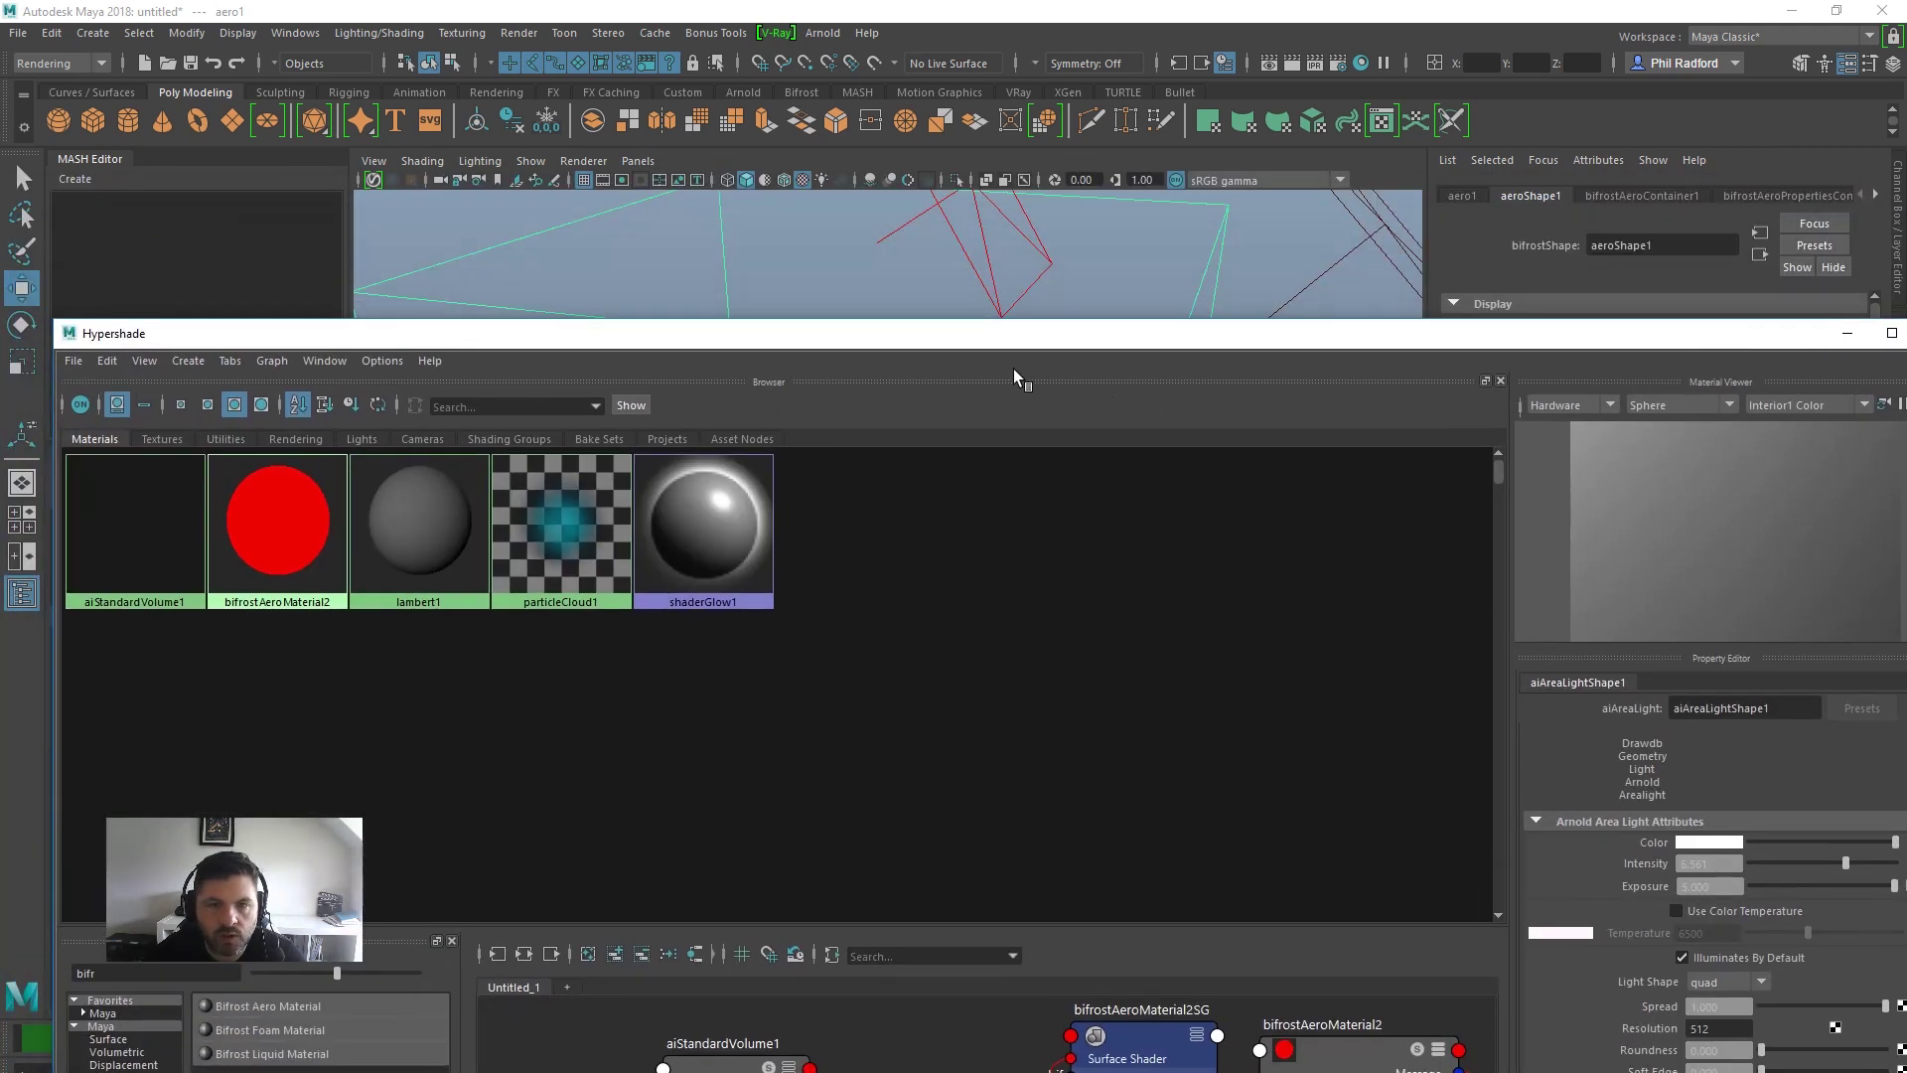
left_click_drag(875, 344, 1308, 484)
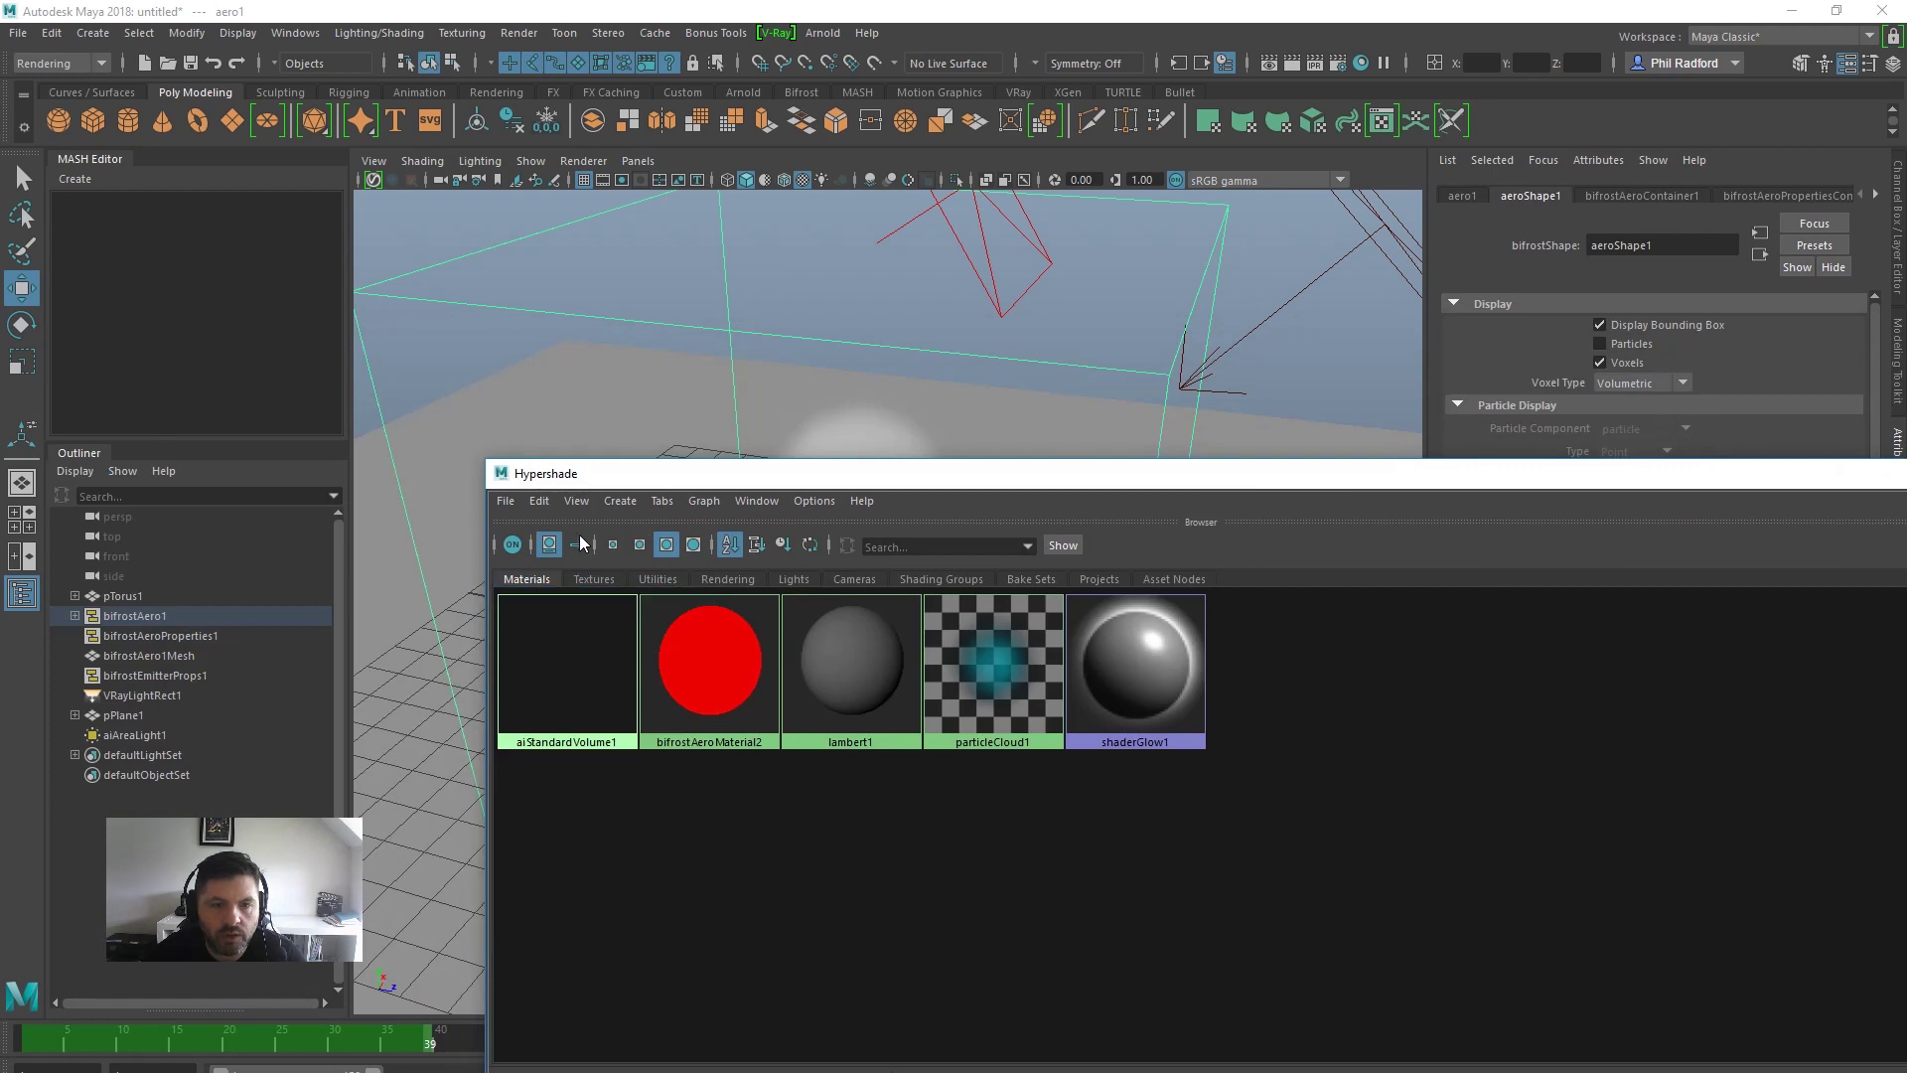
left_click_drag(1560, 478, 776, 544)
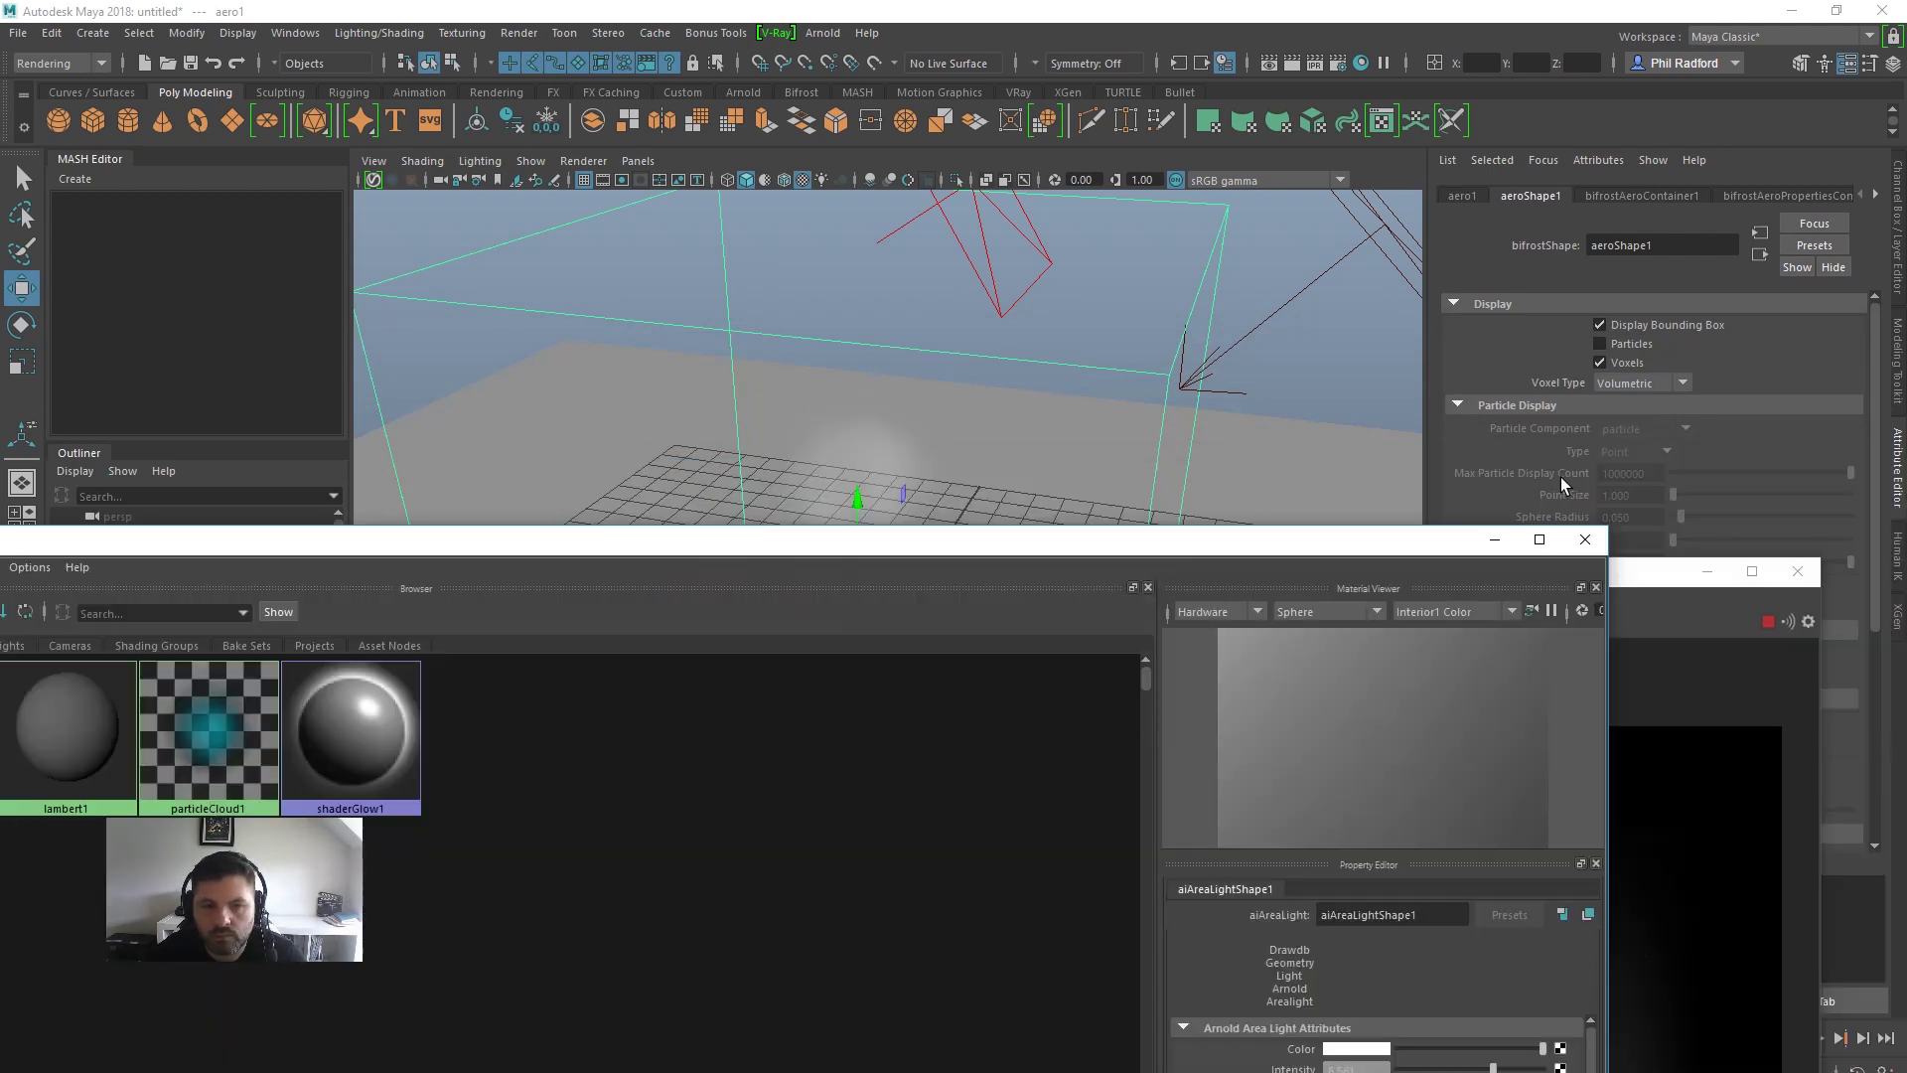
left_click(1496, 540)
Set the Arnold area light's intensity to 10, and try exposures of 10 and 5 before settling on 6
left_click_drag(1483, 573, 1041, 248)
left_click(946, 285)
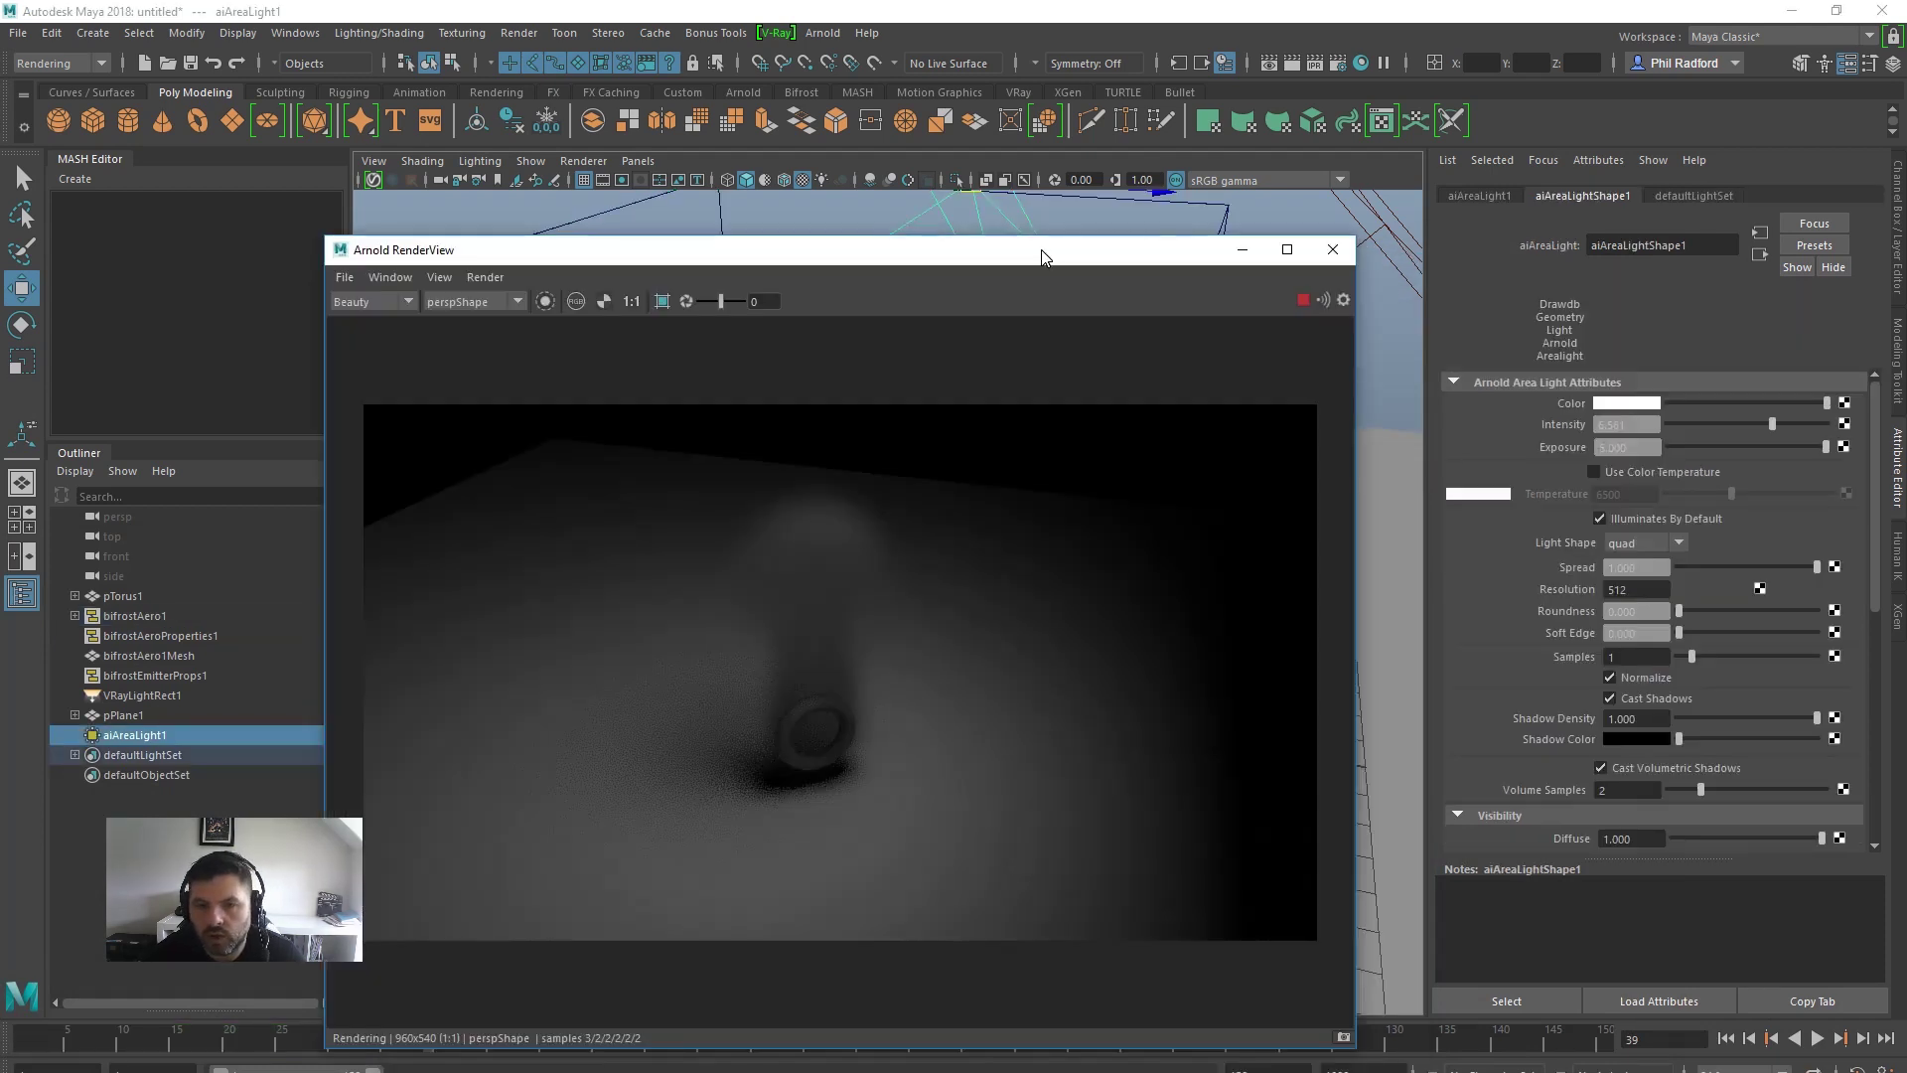
left_click_drag(1775, 425, 1828, 425)
left_click(1645, 446)
type("10")
key("Return")
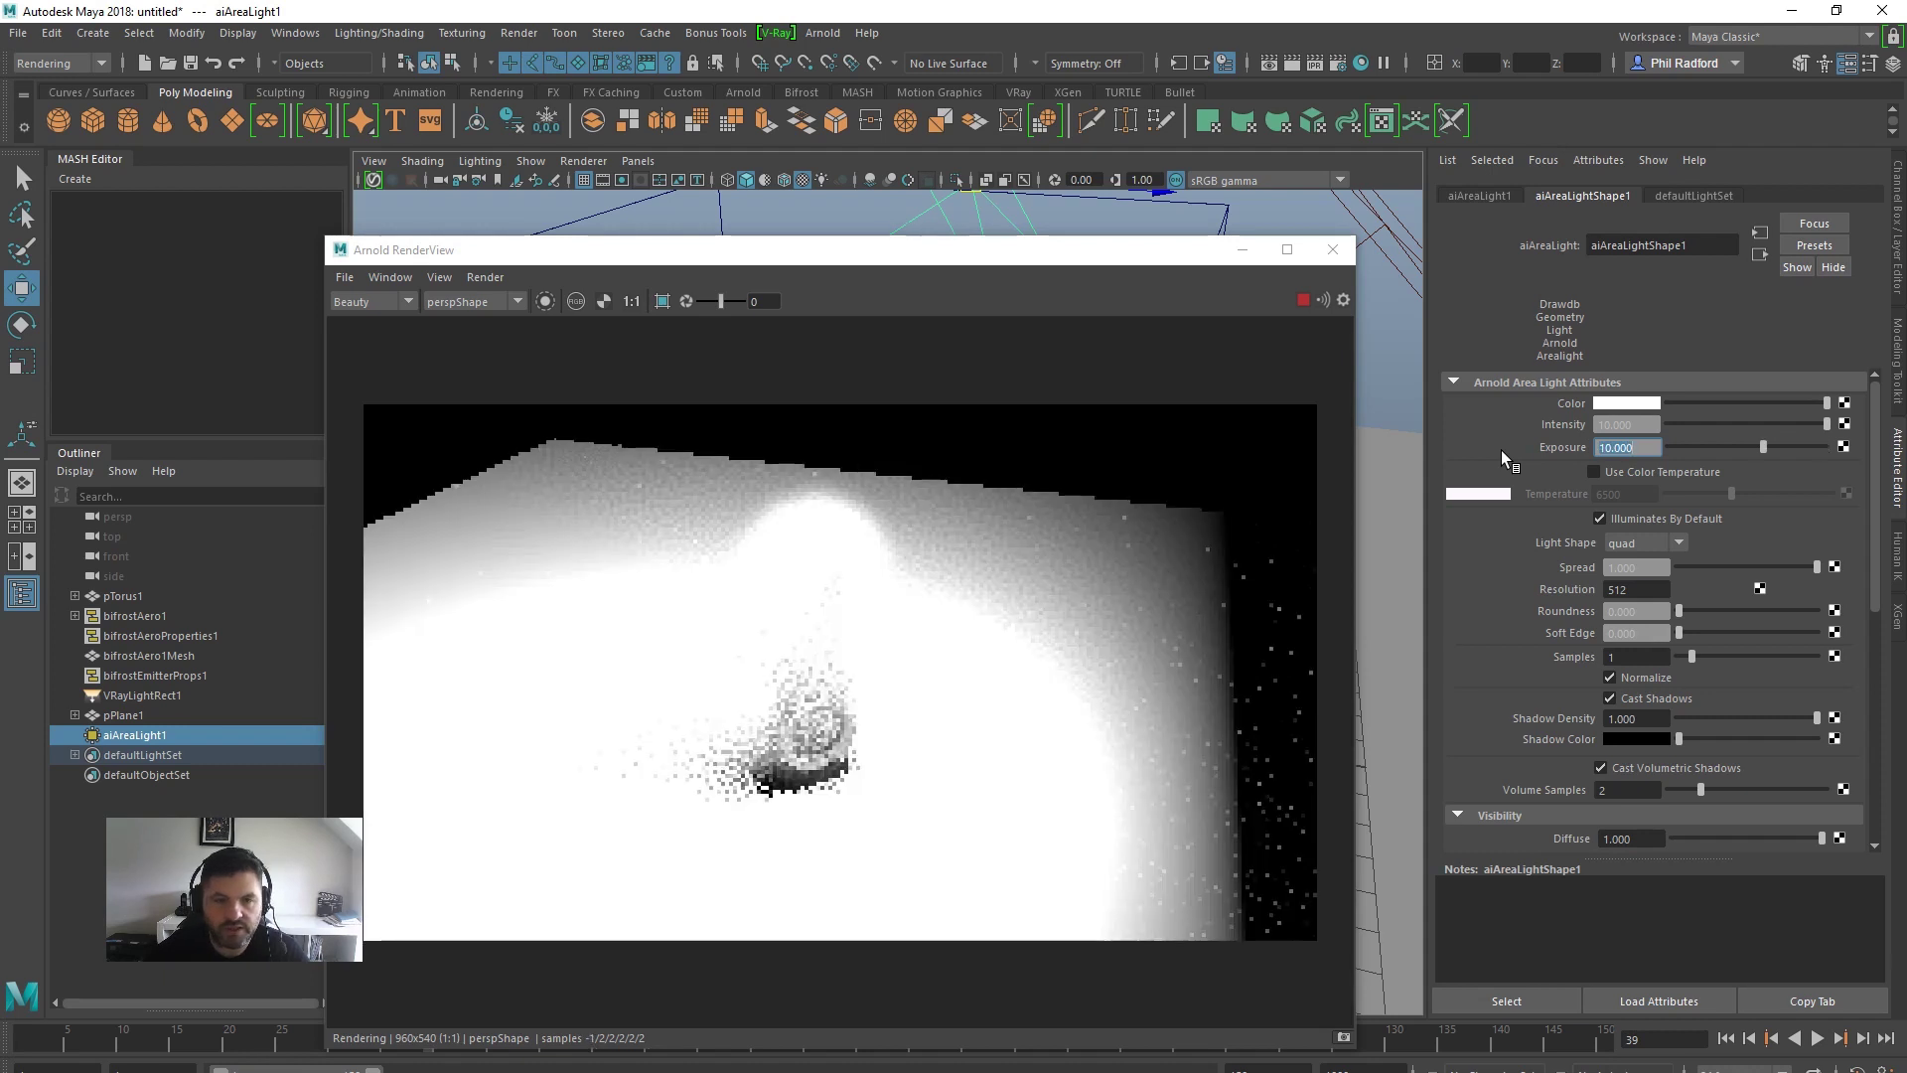
type("5")
key("Return")
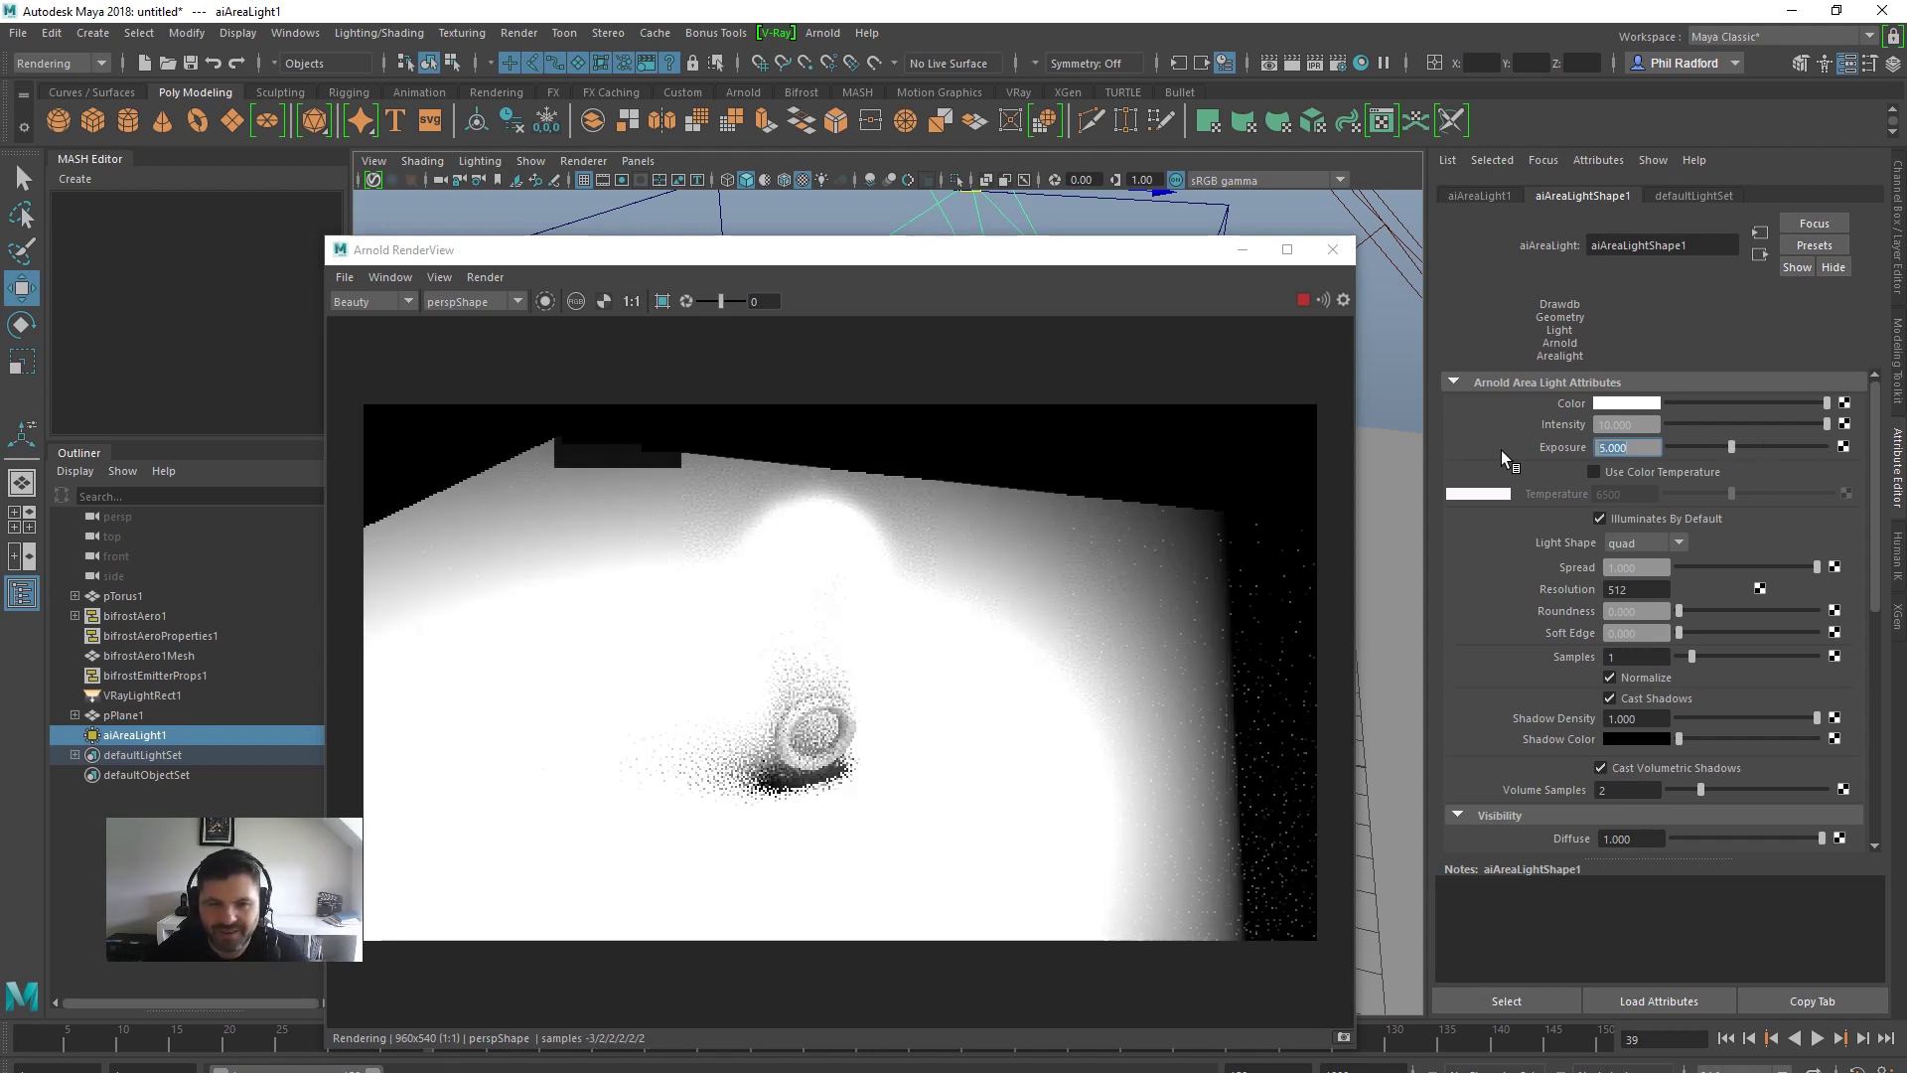
type("6")
key("Return")
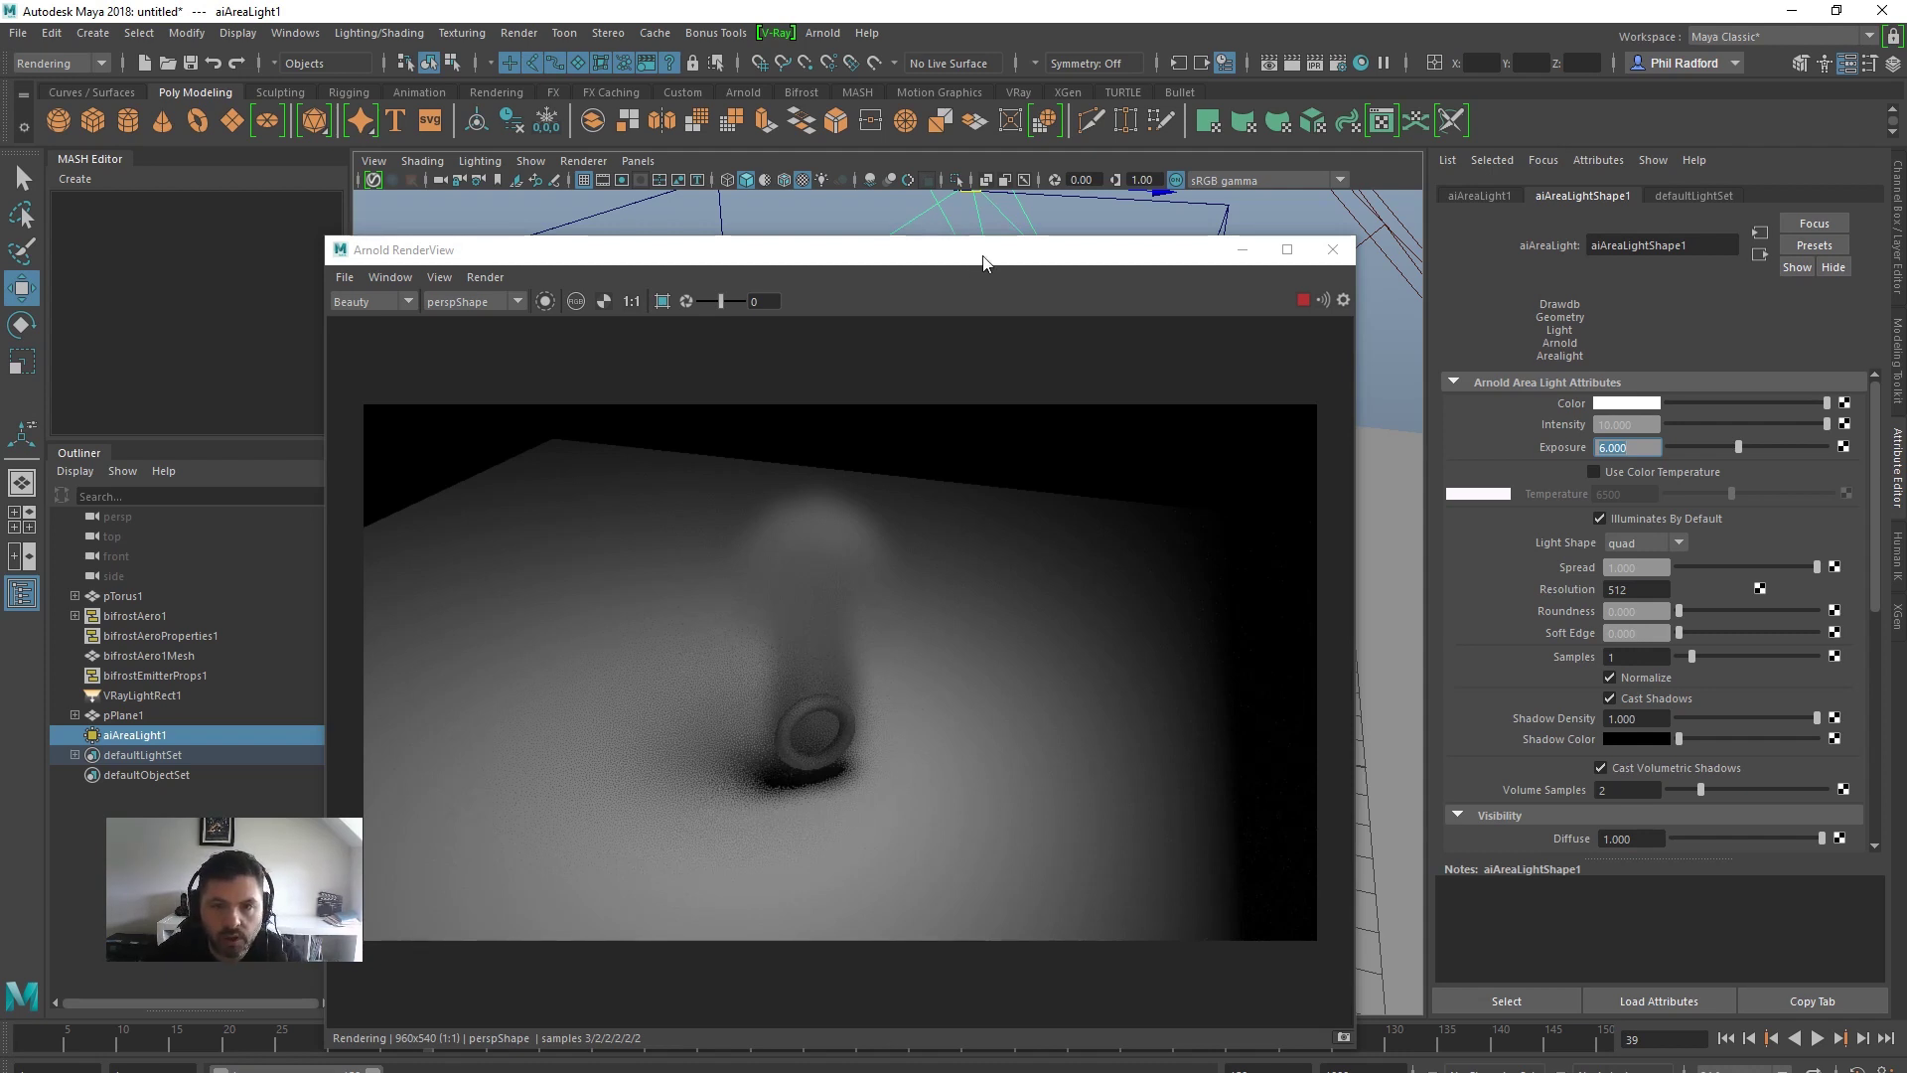
left_click_drag(992, 248, 1059, 235)
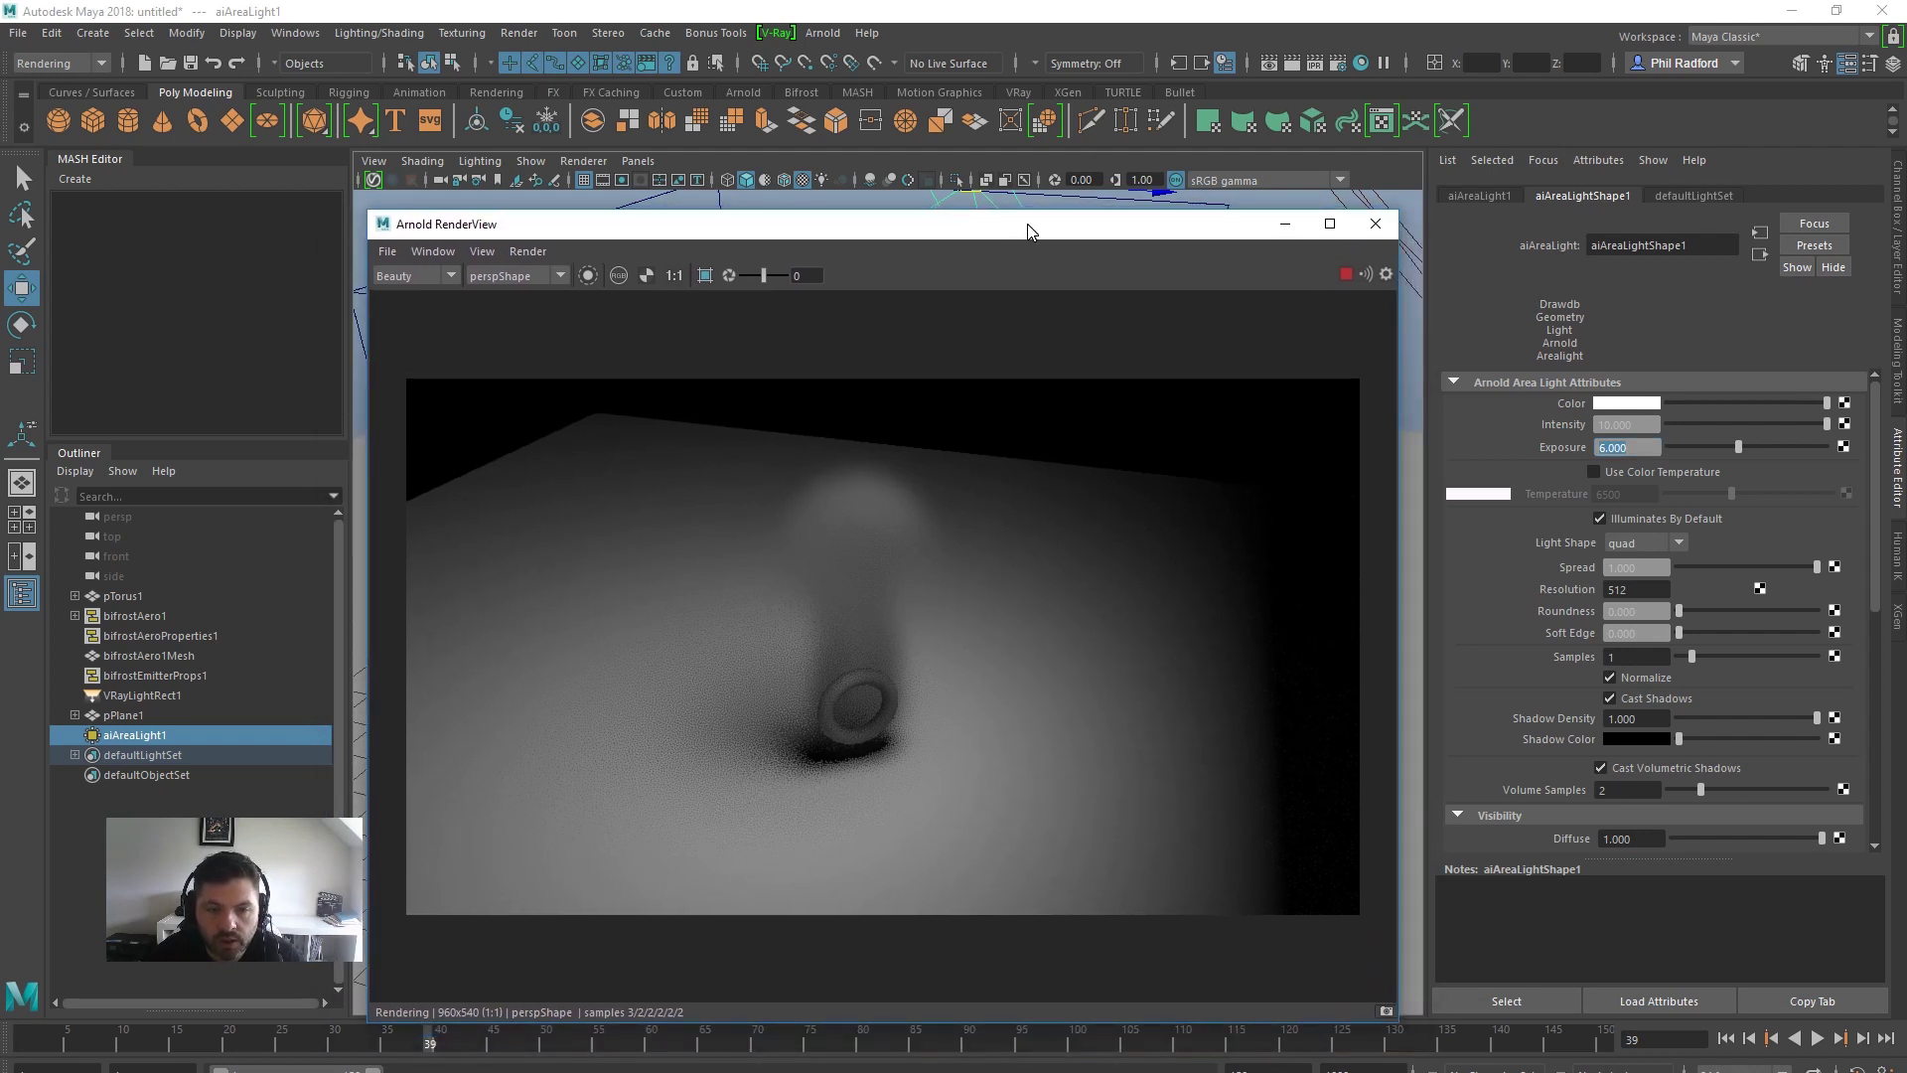
left_click_drag(1027, 223, 1041, 298)
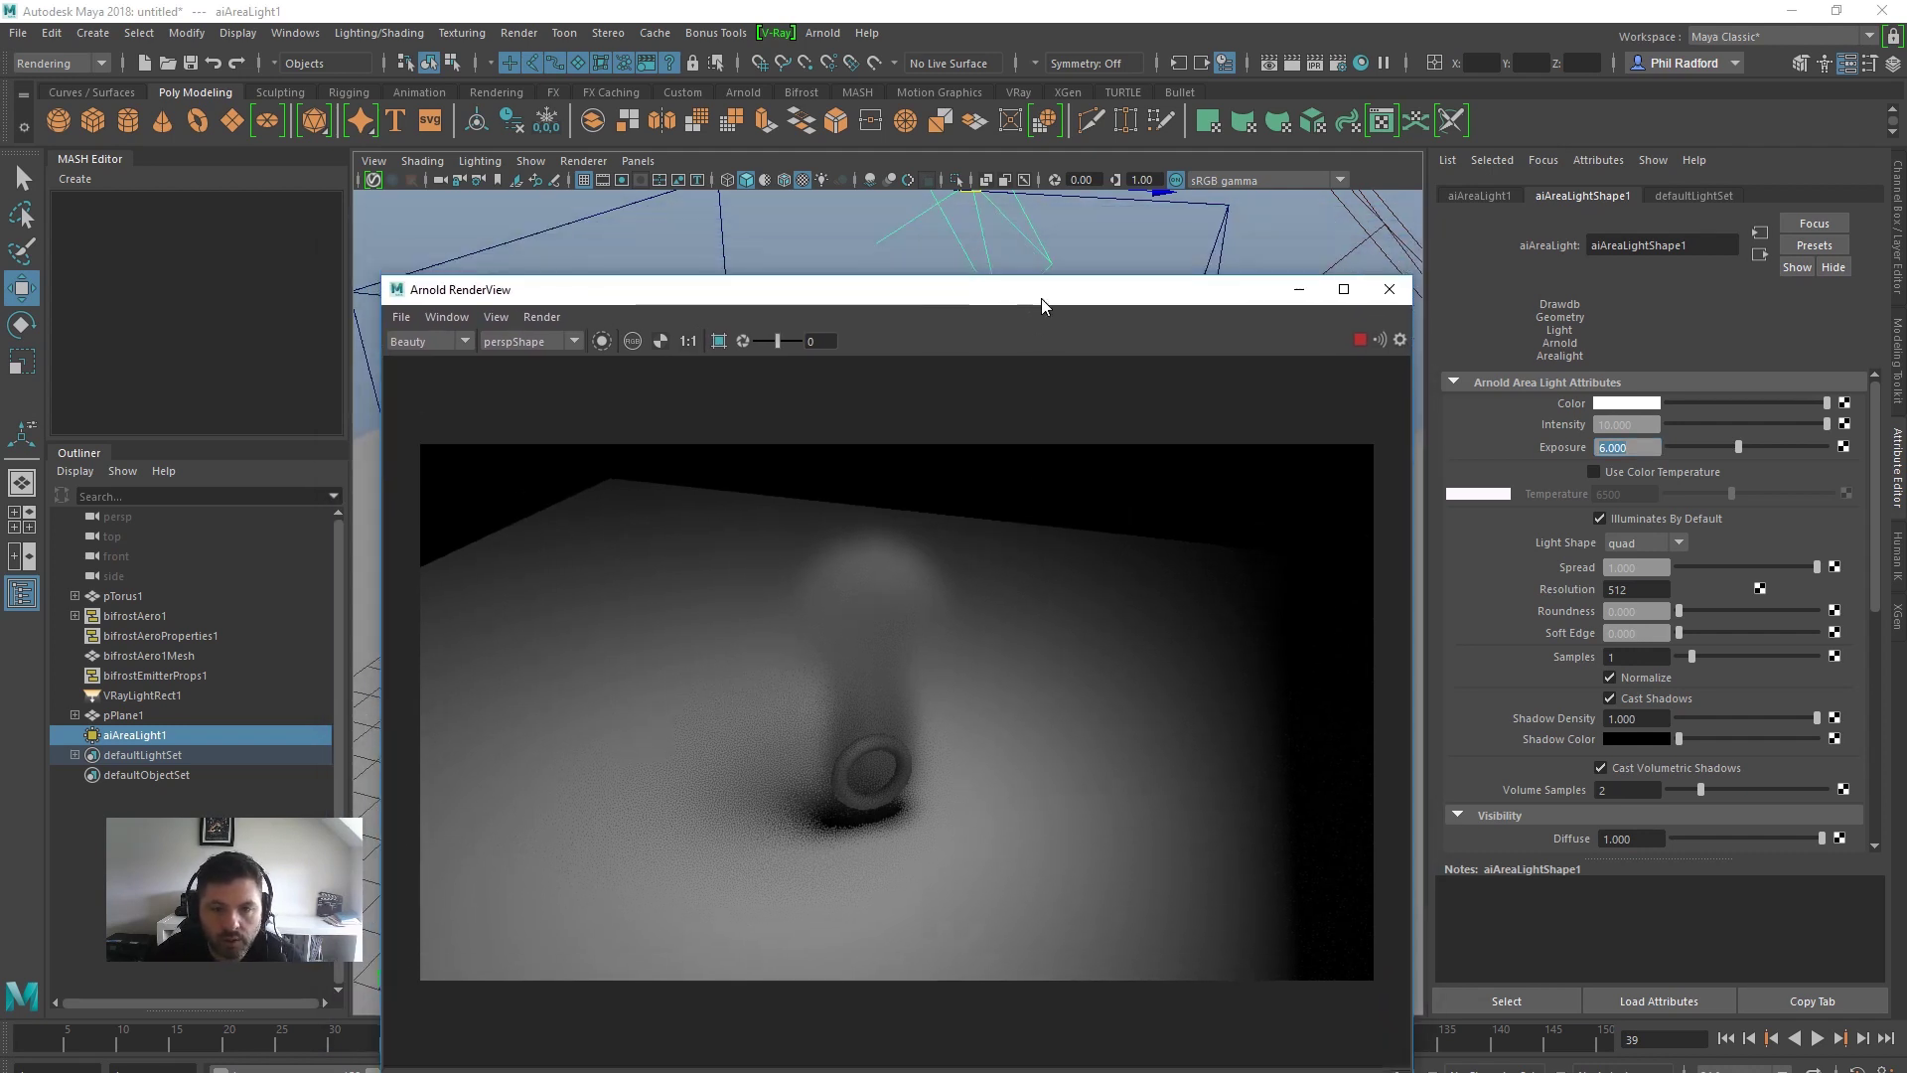
left_click_drag(1021, 587, 1015, 258)
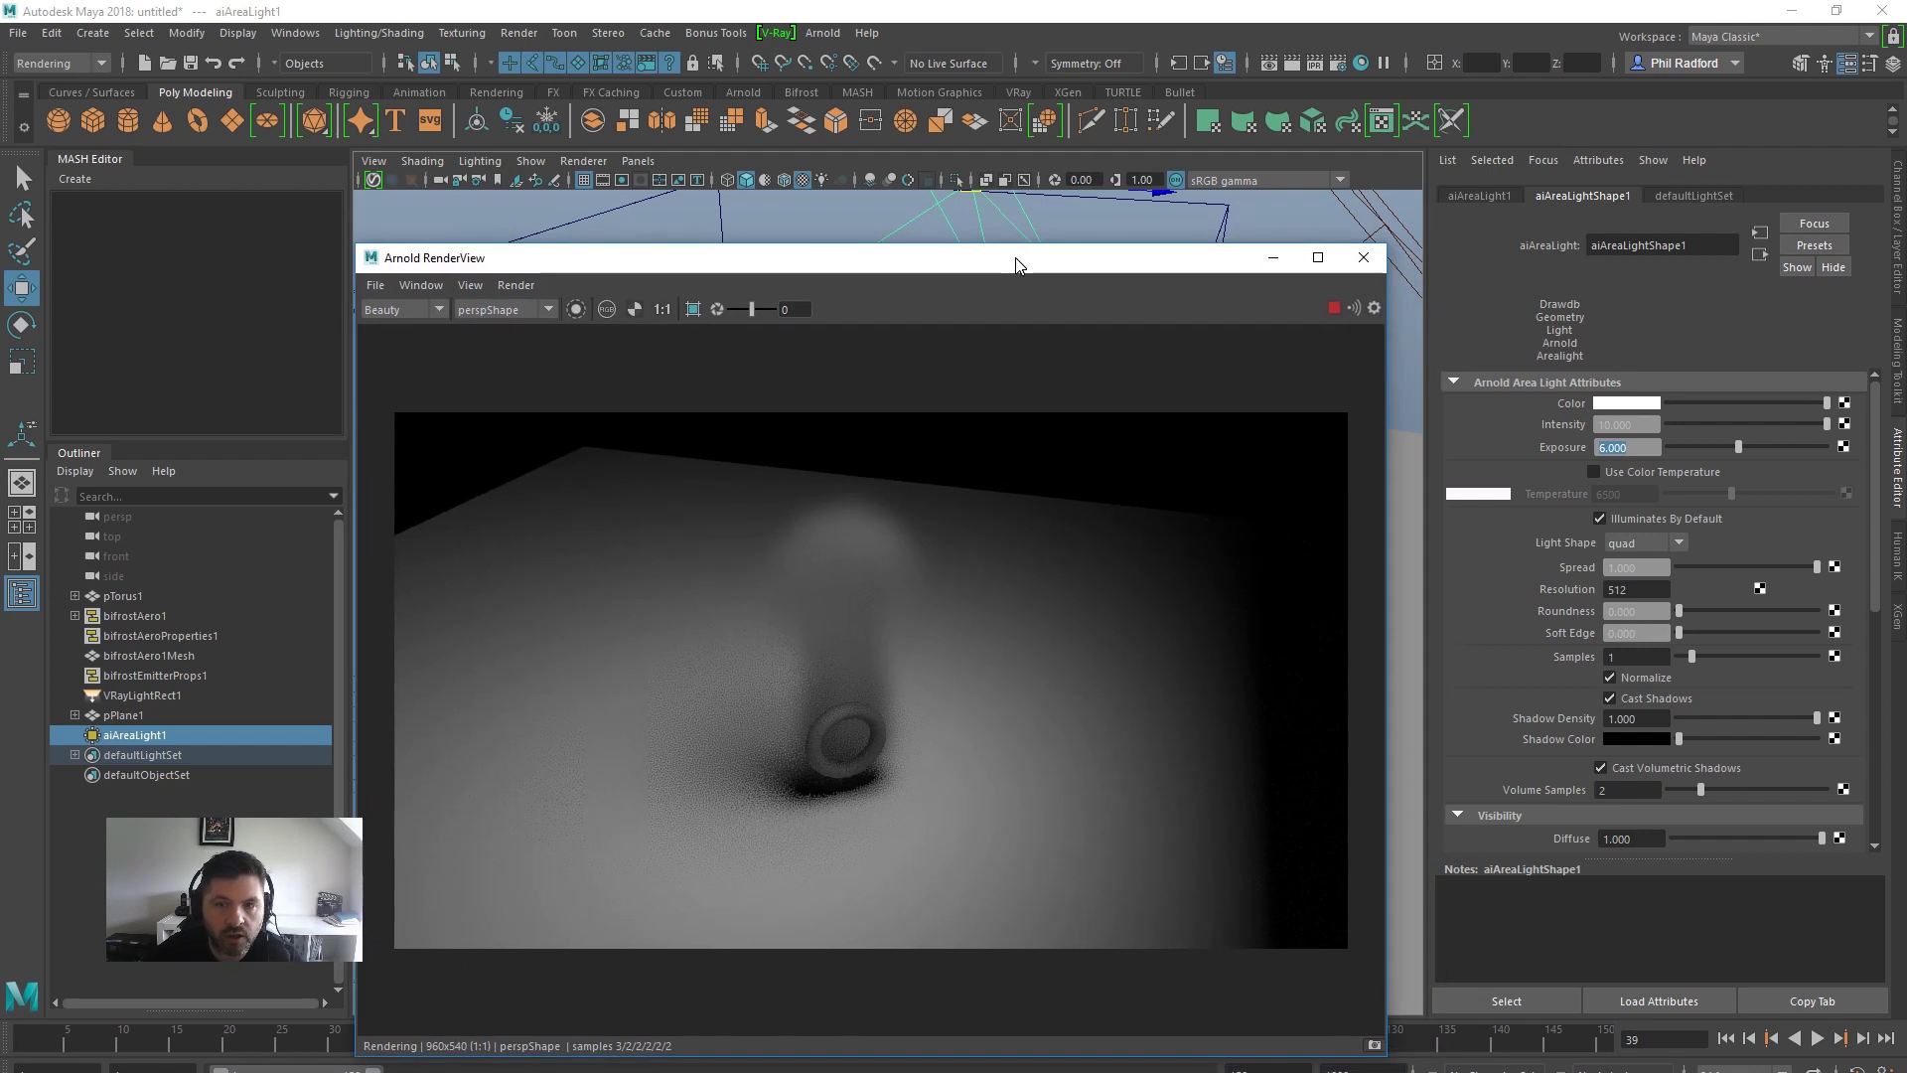